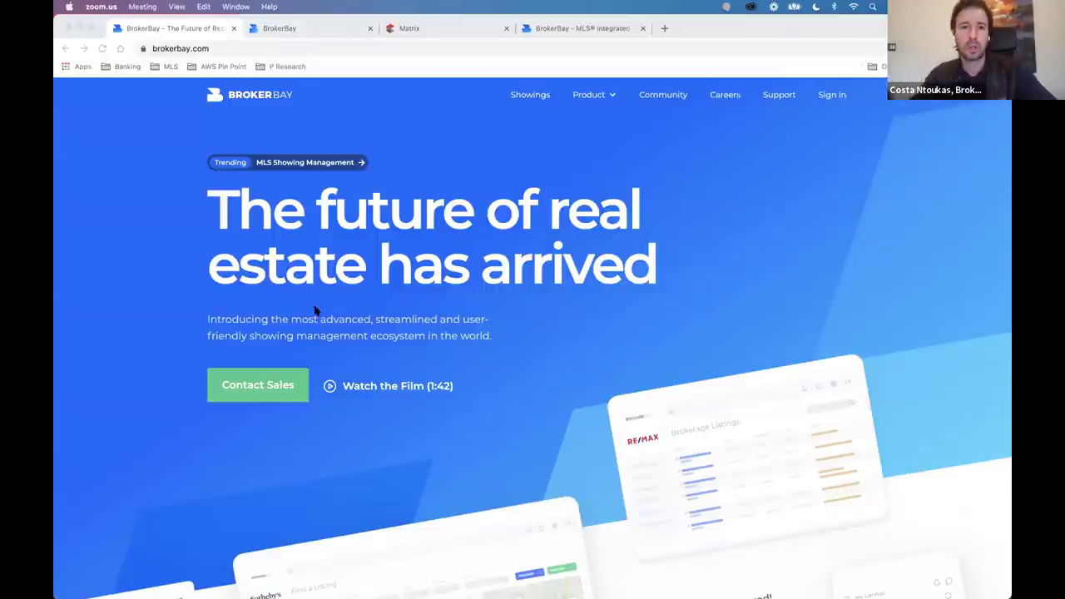
Bring up the edge.brokerbay.com agent dashboard tab in Chrome.
click(300, 31)
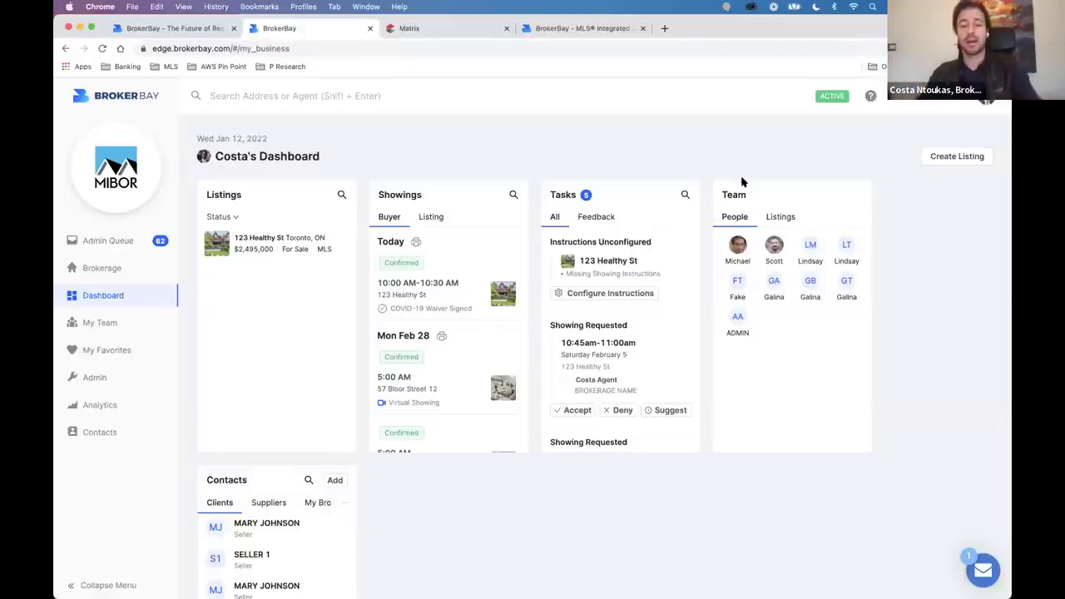
Switch from Chrome to the SmartMLS draft file in Figma.
key(super+Tab)
key(super+Tab)
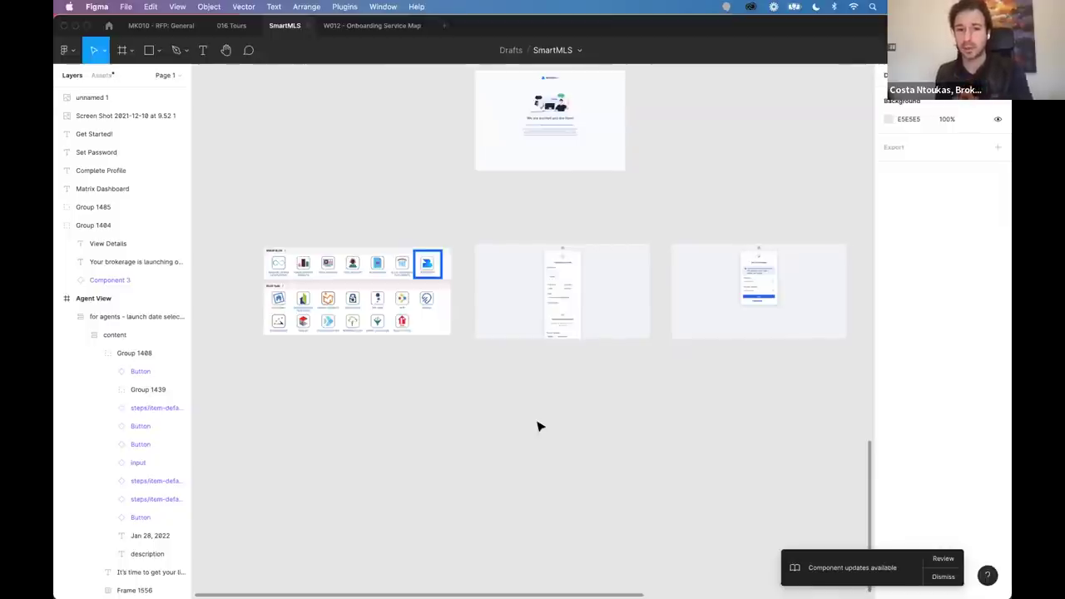
Zoom in on the icon-grid frame, select its layers, then clear the selection.
scroll(393, 345, up, 5)
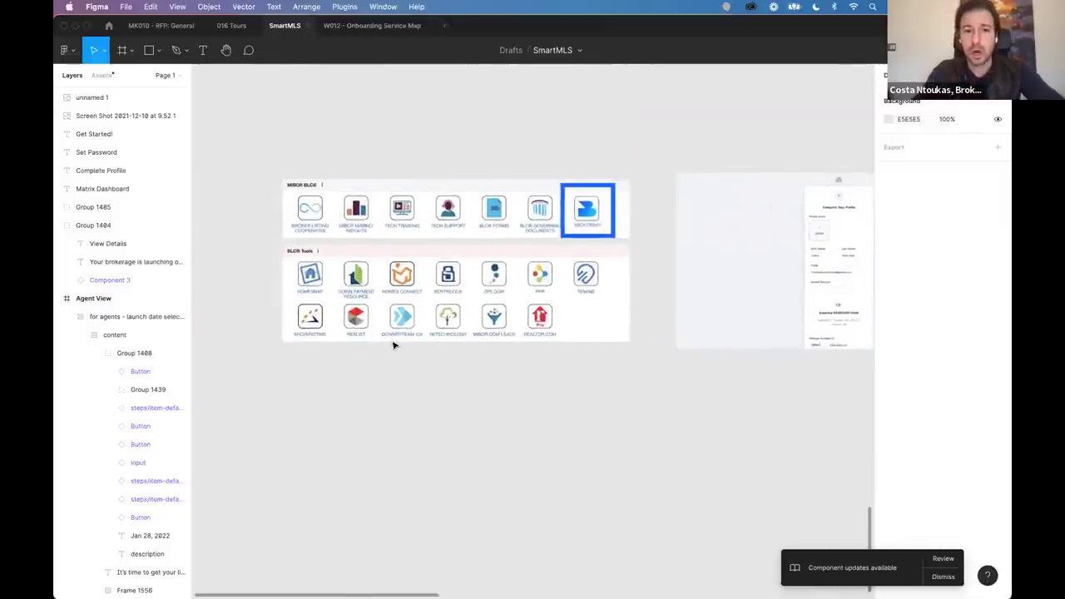
scroll(393, 344, up, 5)
scroll(213, 145, up, 2)
drag(204, 146, 808, 487)
click(758, 501)
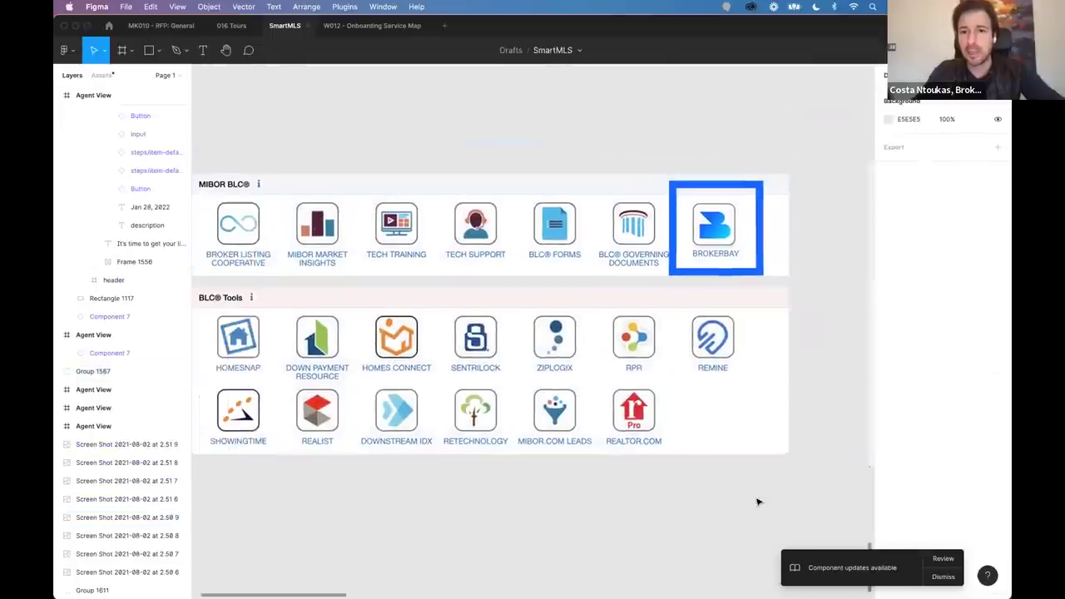
Frame the MIBOR BLC tile grid with BrokerBay outlined and hide the editor UI.
scroll(757, 502, left, 2)
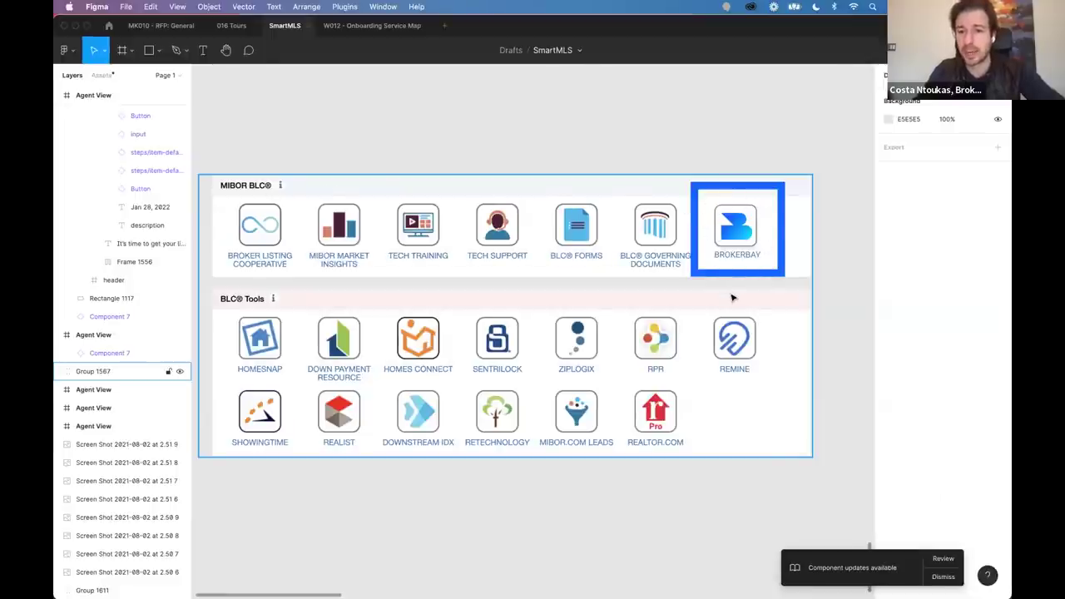
scroll(732, 298, down, 3)
scroll(666, 287, right, 2)
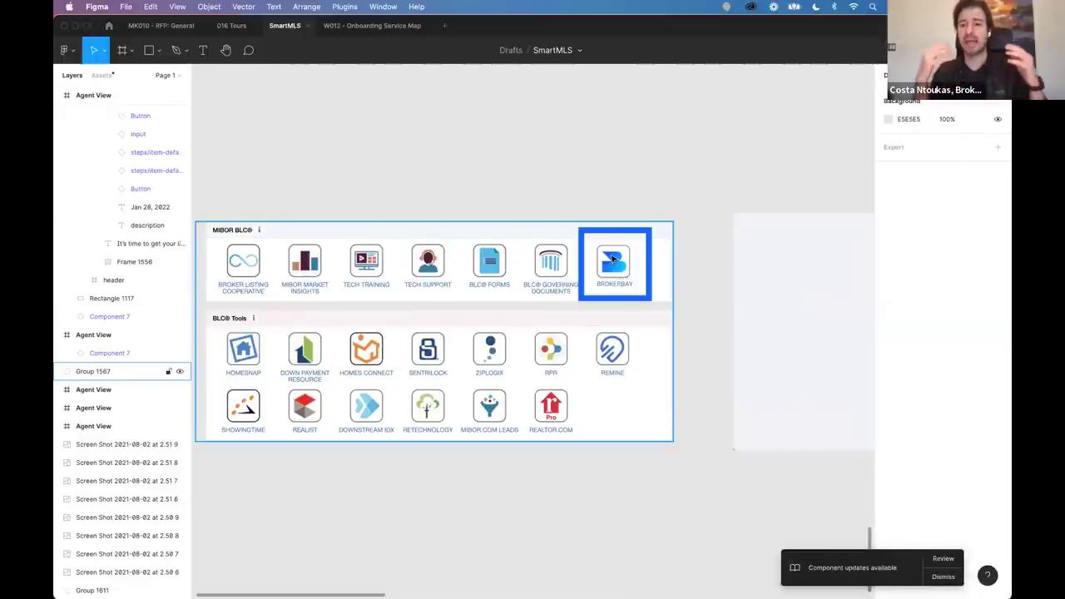
scroll(614, 259, right, 3)
scroll(613, 257, down, 3)
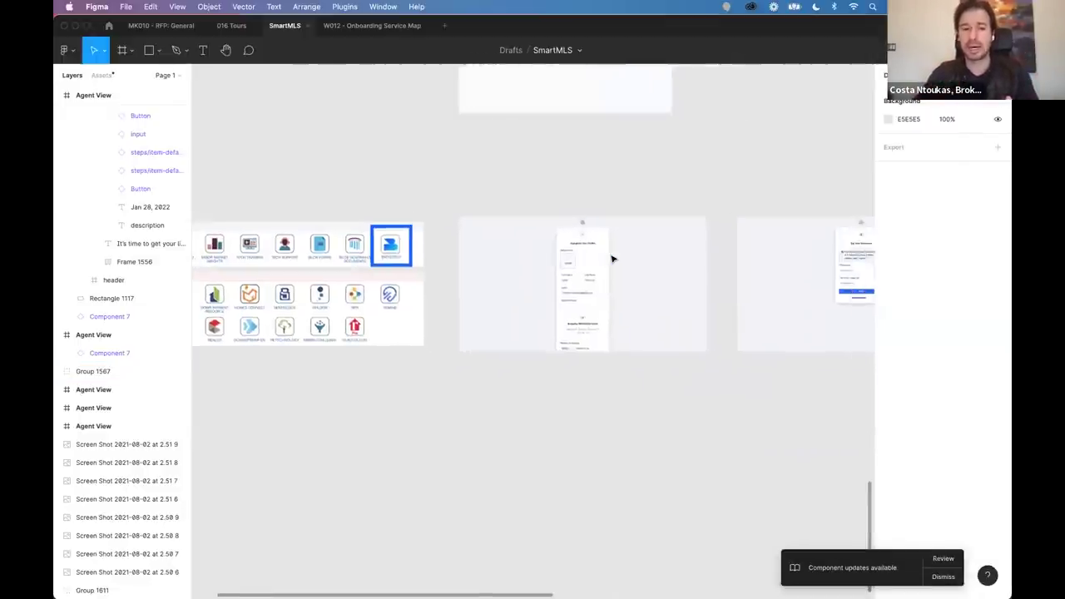
scroll(475, 300, up, 2)
scroll(454, 313, up, 5)
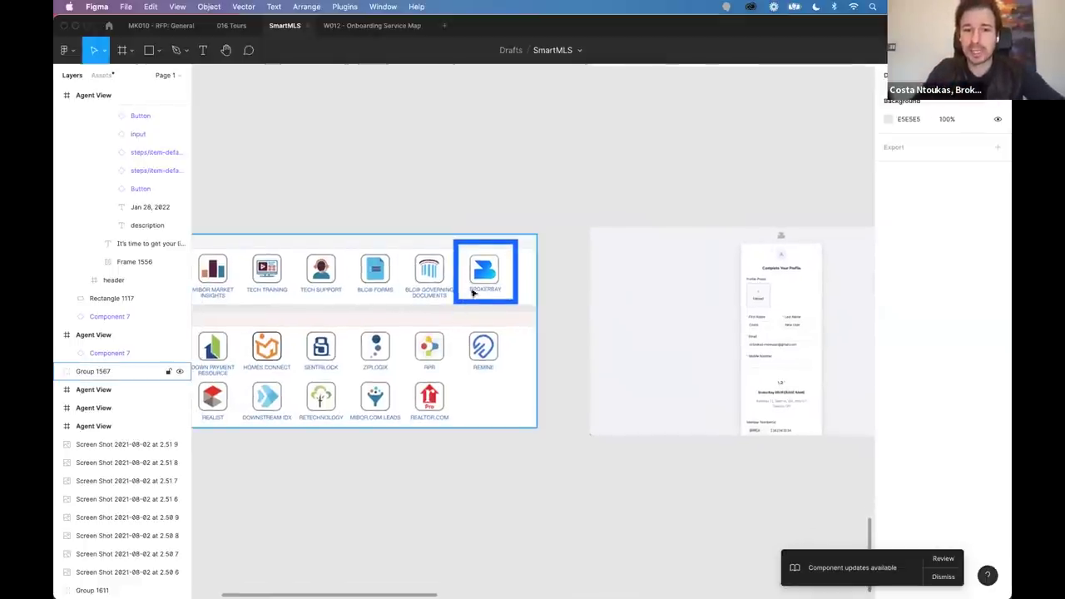
scroll(502, 278, up, 3)
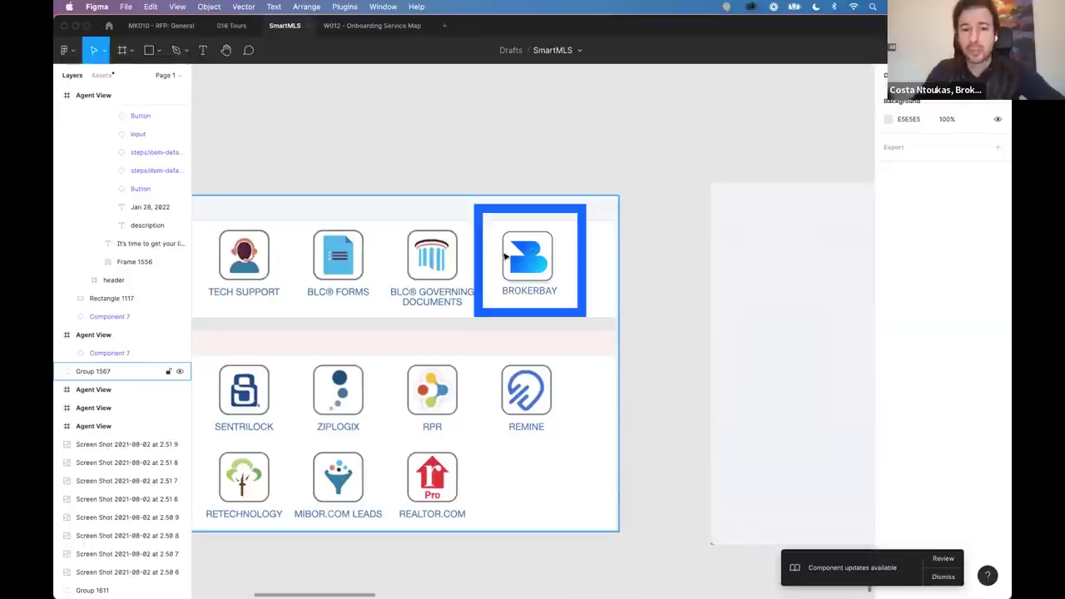
scroll(505, 287, down, 2)
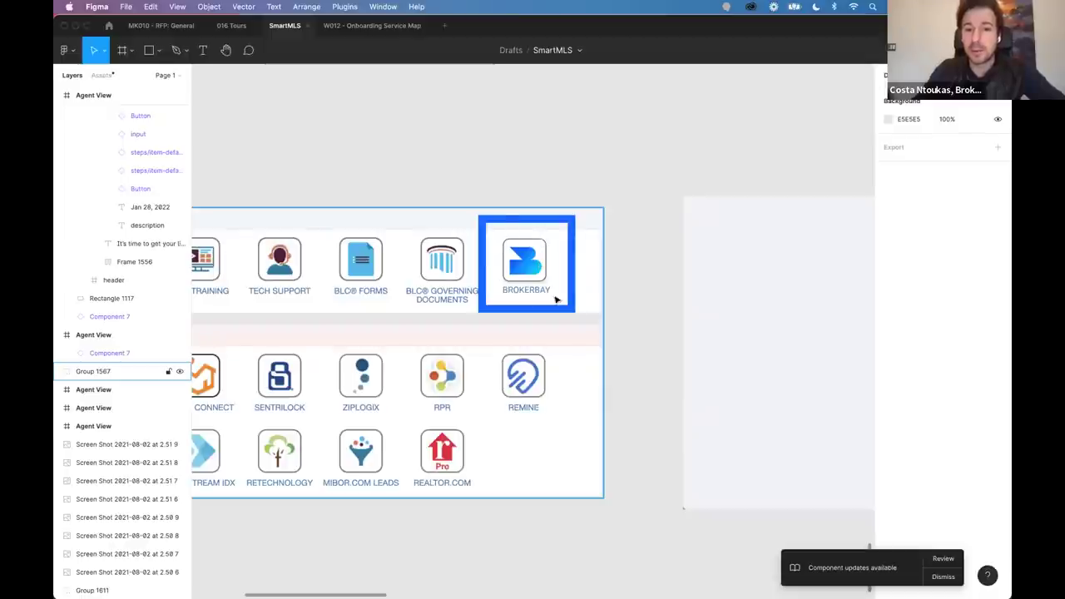
scroll(527, 268, left, 4)
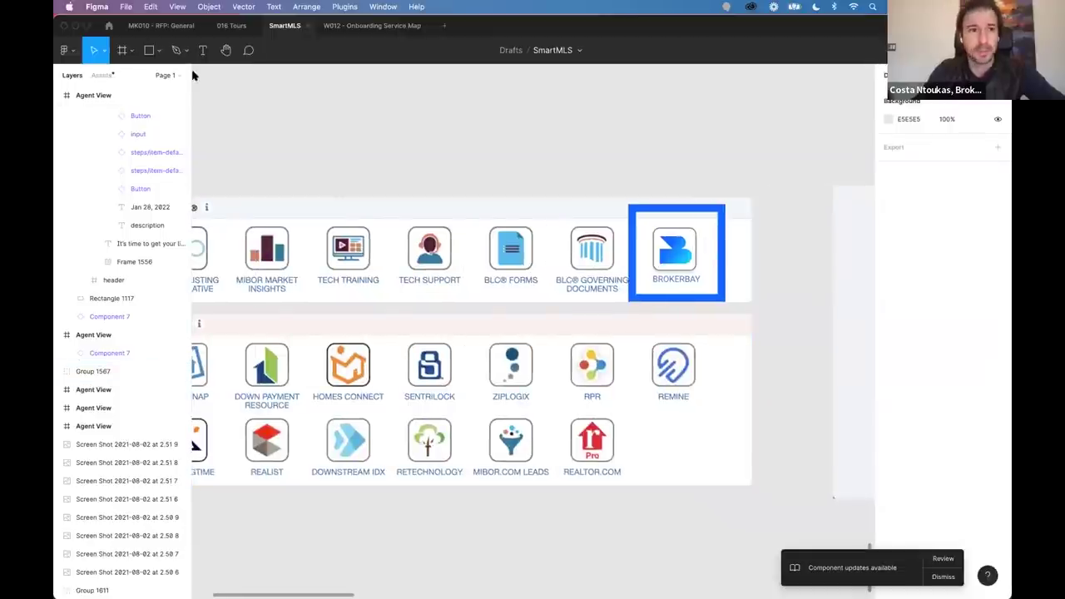
click(177, 6)
click(185, 129)
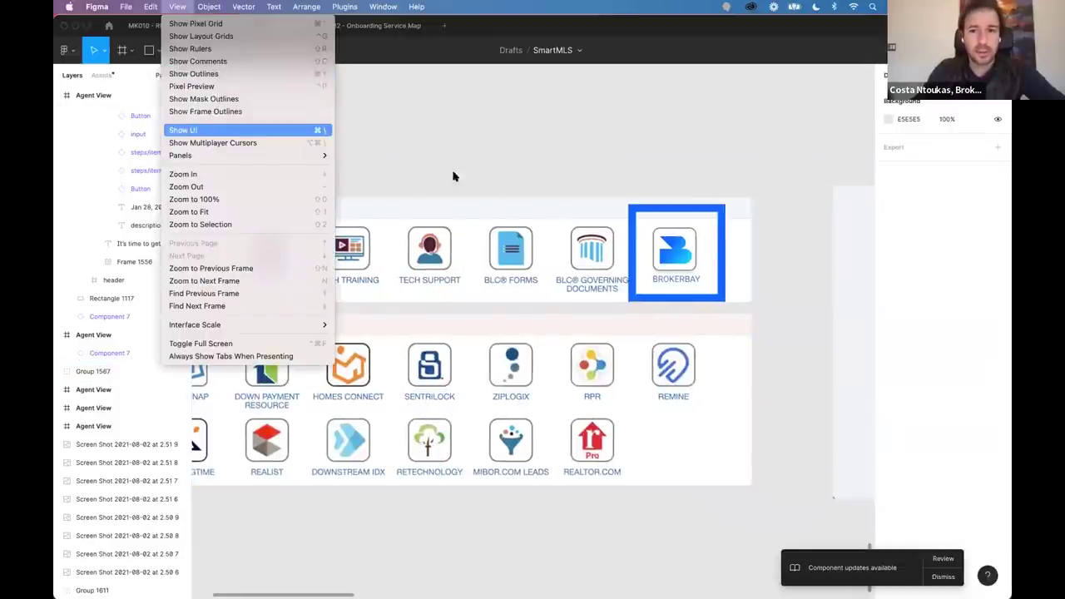
Zoom to fit the Complete Your Profile frame, then pan right toward Set Your Password.
scroll(721, 231, right, 10)
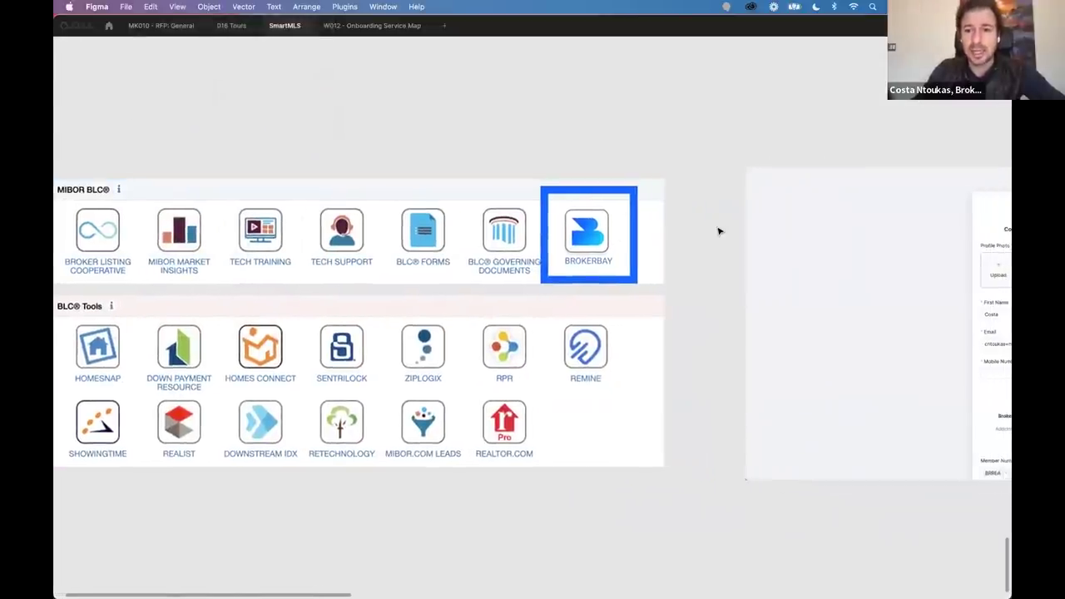
key(shift+2)
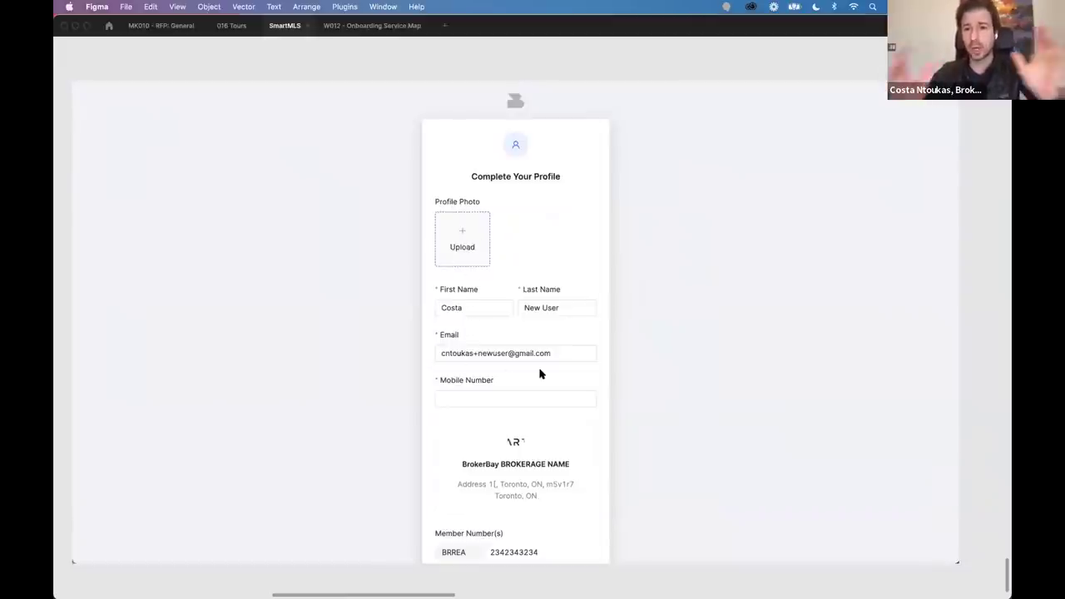
scroll(539, 374, down, 2)
scroll(541, 373, left, 5)
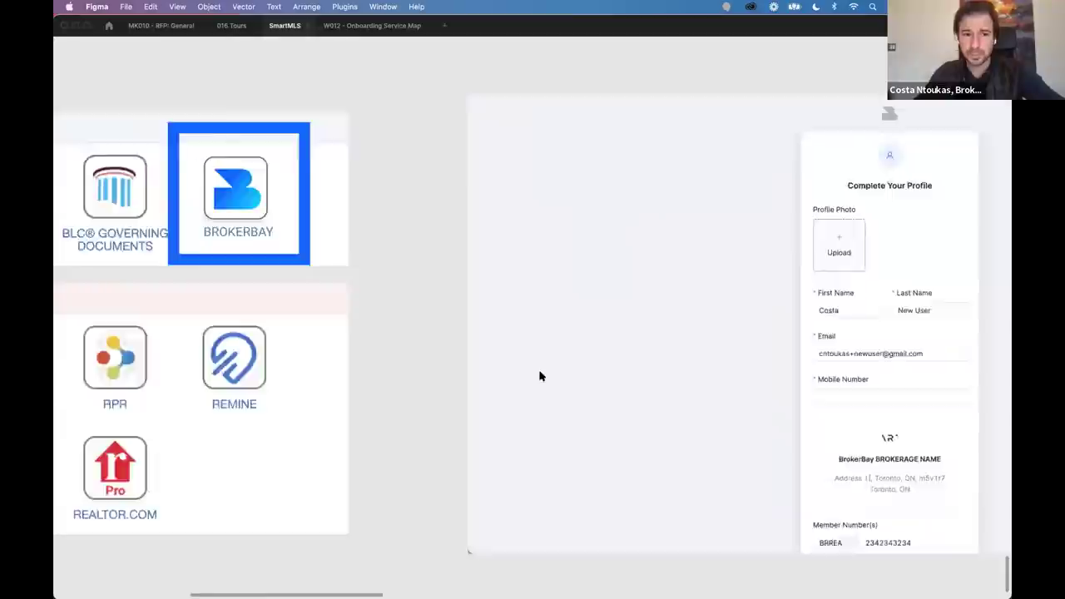
scroll(723, 290, down, 3)
scroll(723, 356, right, 5)
scroll(300, 366, left, 5)
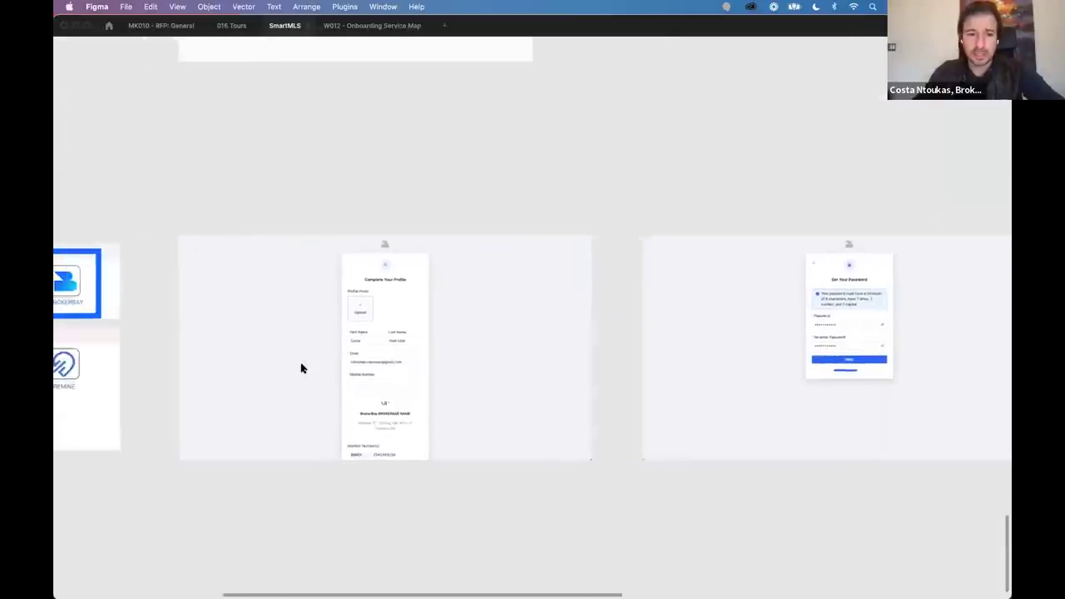
scroll(300, 366, up, 5)
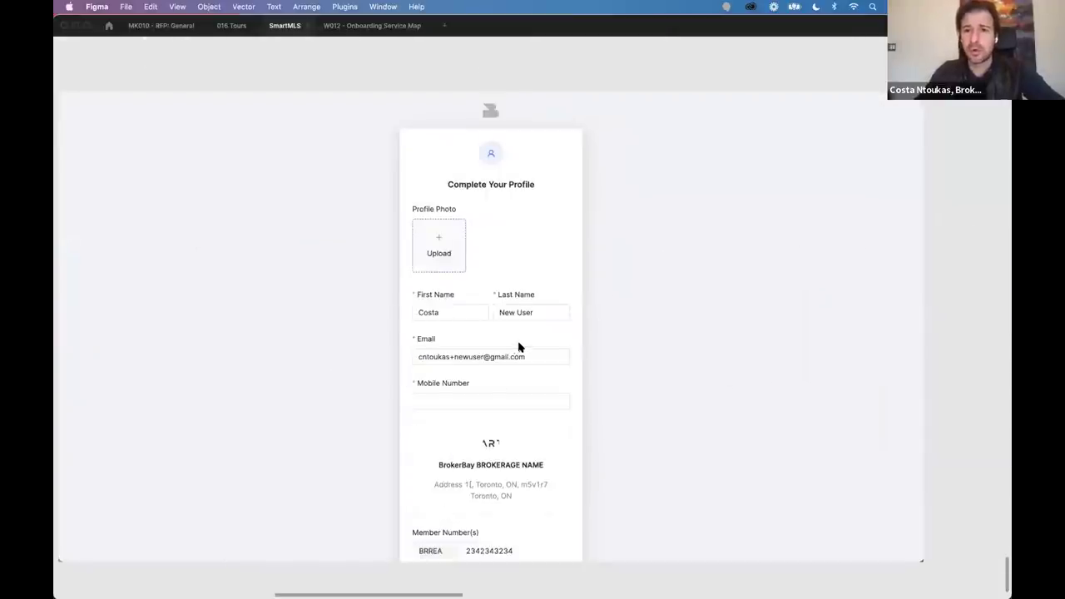
scroll(565, 328, right, 3)
click(766, 307)
scroll(766, 307, right, 10)
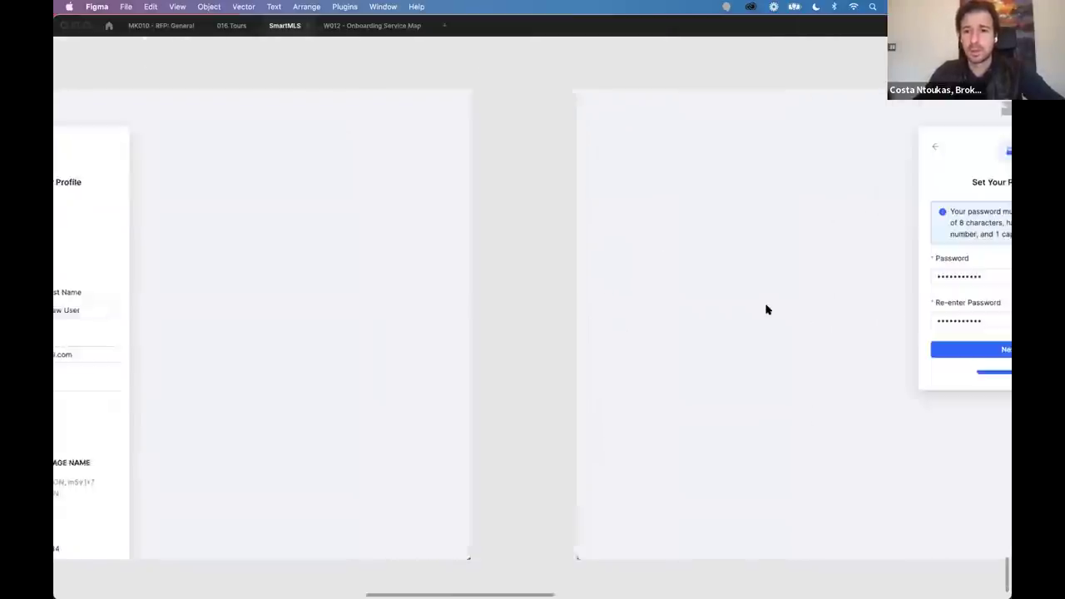
Show the Set Your Password frame, then bring the Agent View dashboard frame alongside it.
scroll(767, 310, right, 2)
scroll(766, 309, down, 1)
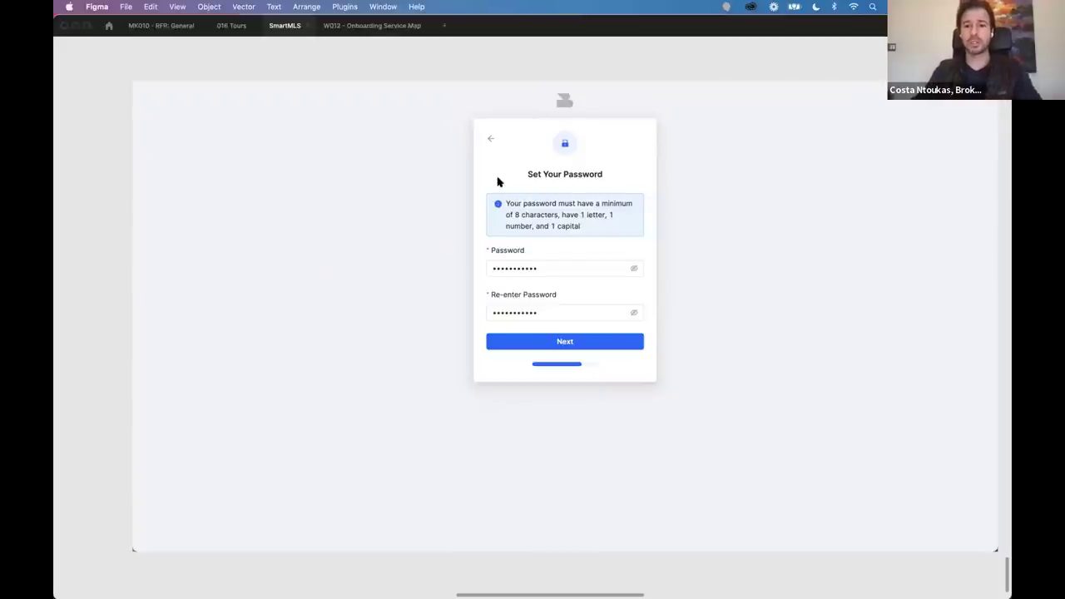
scroll(607, 207, right, 1)
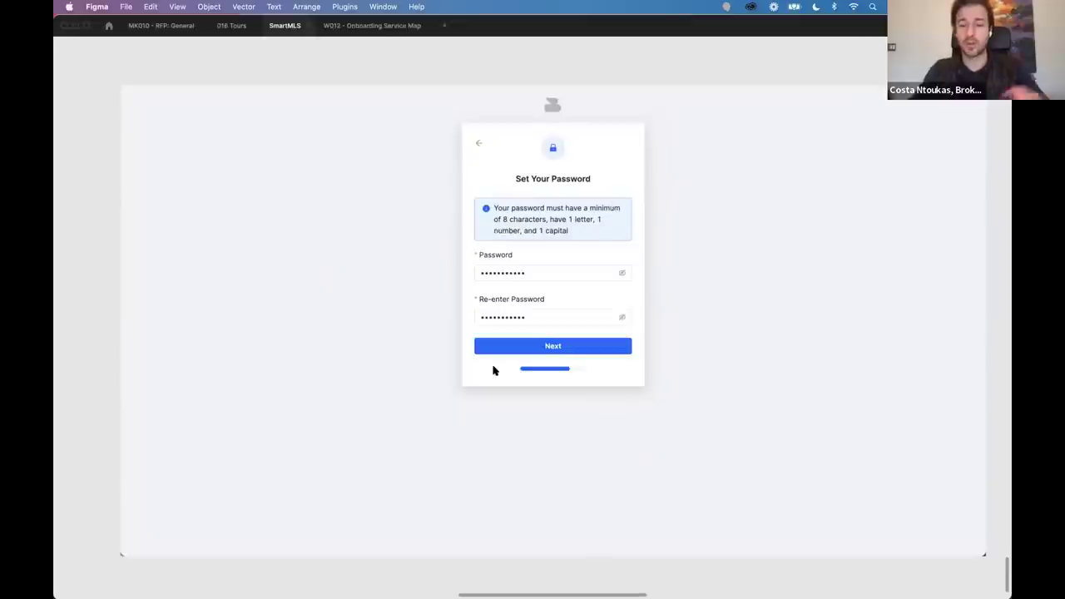
scroll(494, 371, down, 5)
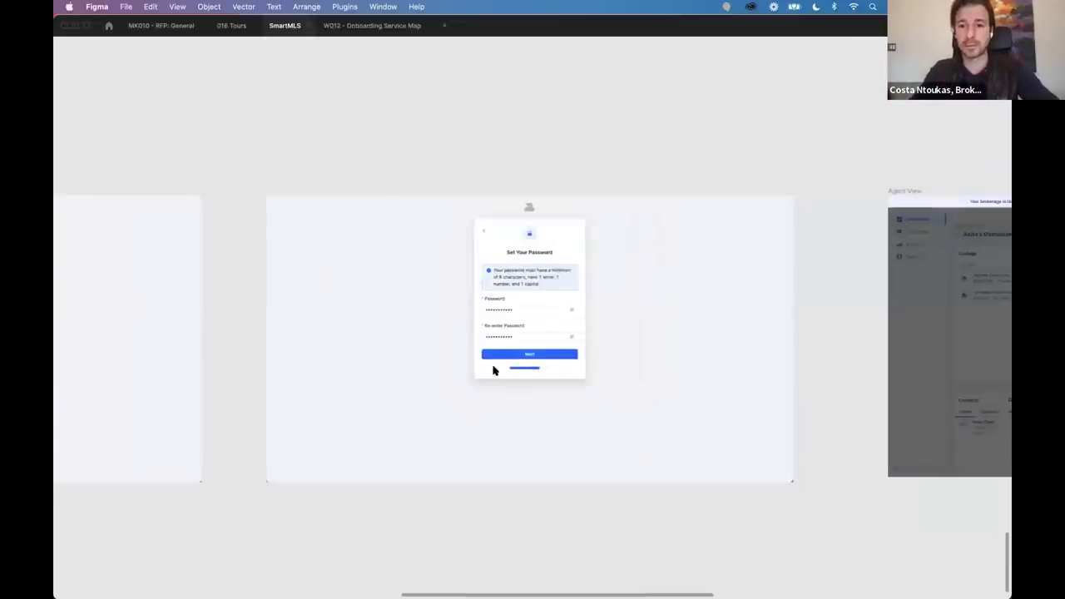
scroll(523, 335, right, 10)
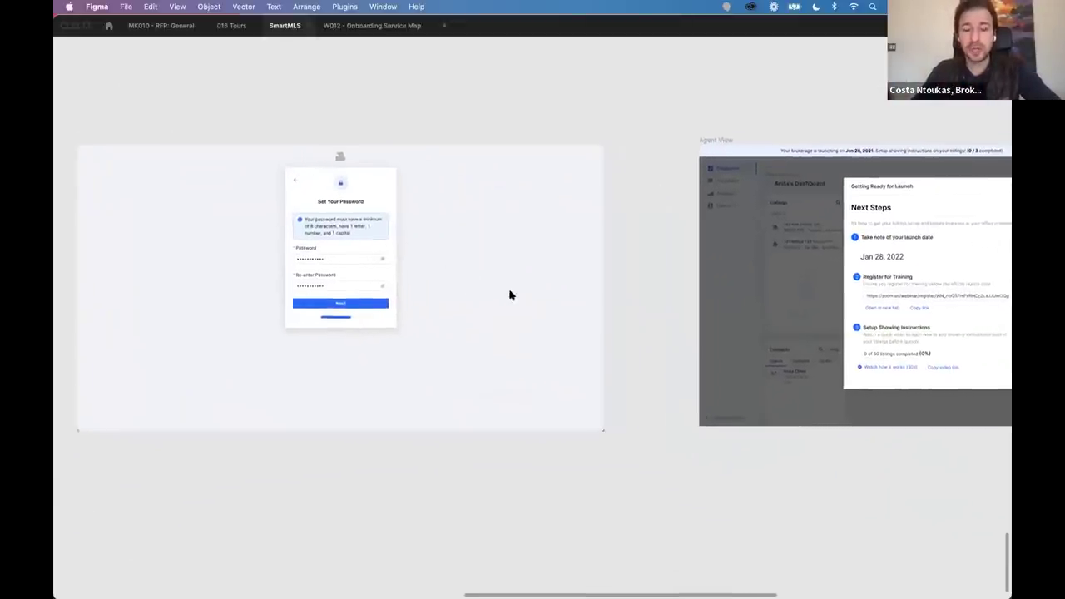
Zoom into the Getting Ready for Launch modal showing the Jan 28, 2022 launch, then back out.
scroll(376, 315, up, 5)
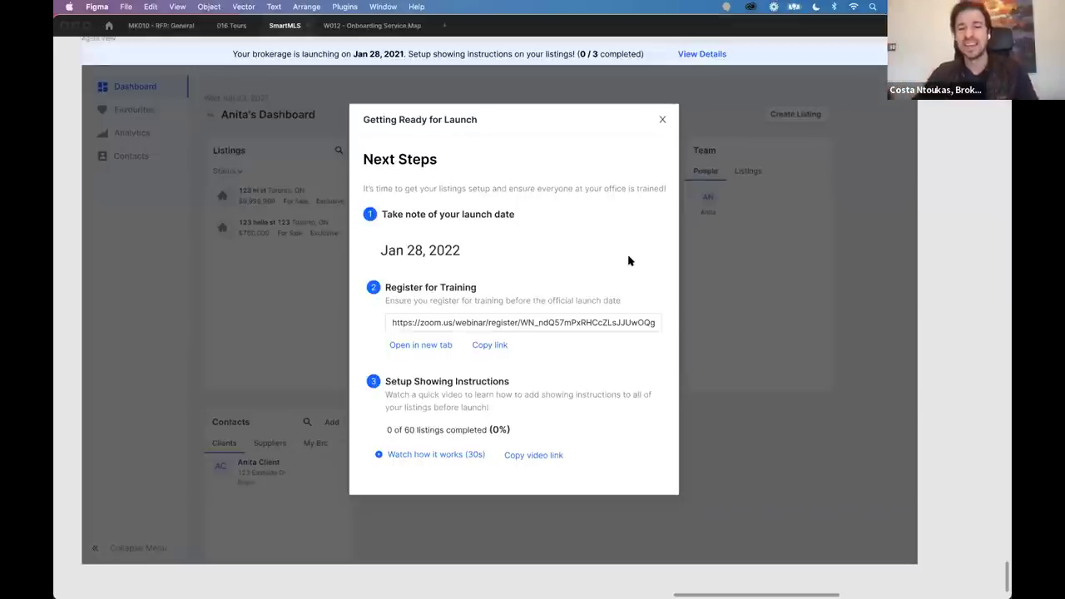
scroll(429, 454, up, 5)
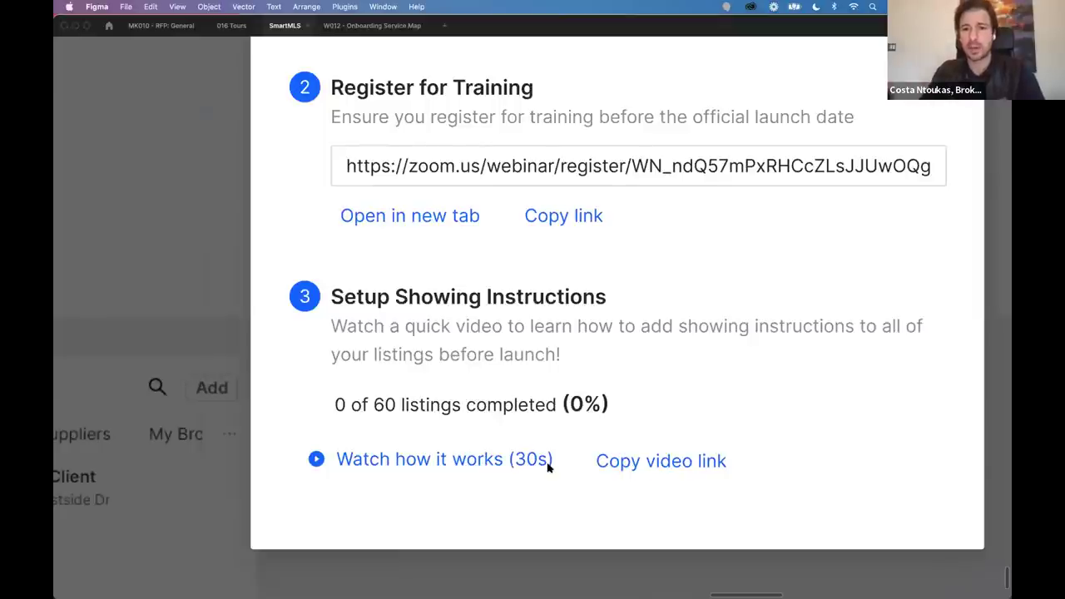
scroll(547, 467, down, 3)
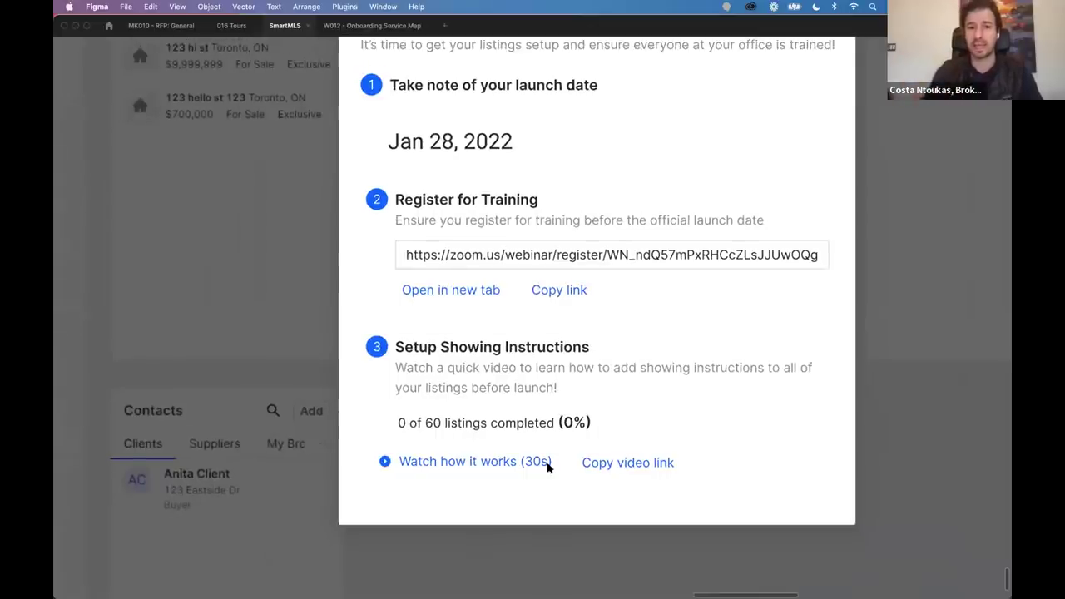
scroll(546, 468, down, 5)
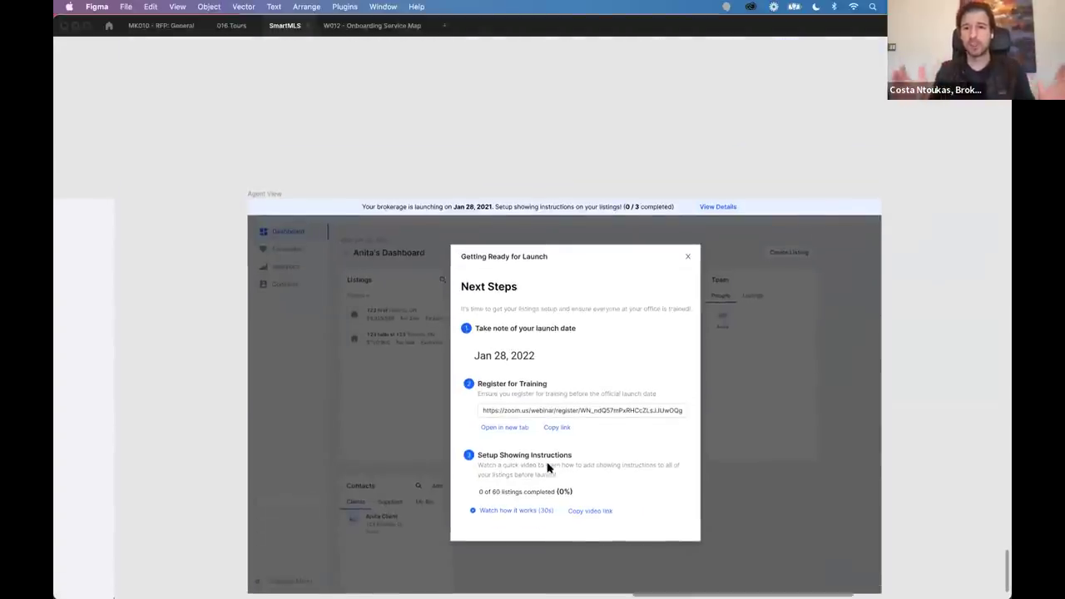
Pan across the Complete Your Profile, Set Your Password and Getting Ready for Launch frames.
scroll(547, 467, left, 10)
scroll(546, 468, up, 5)
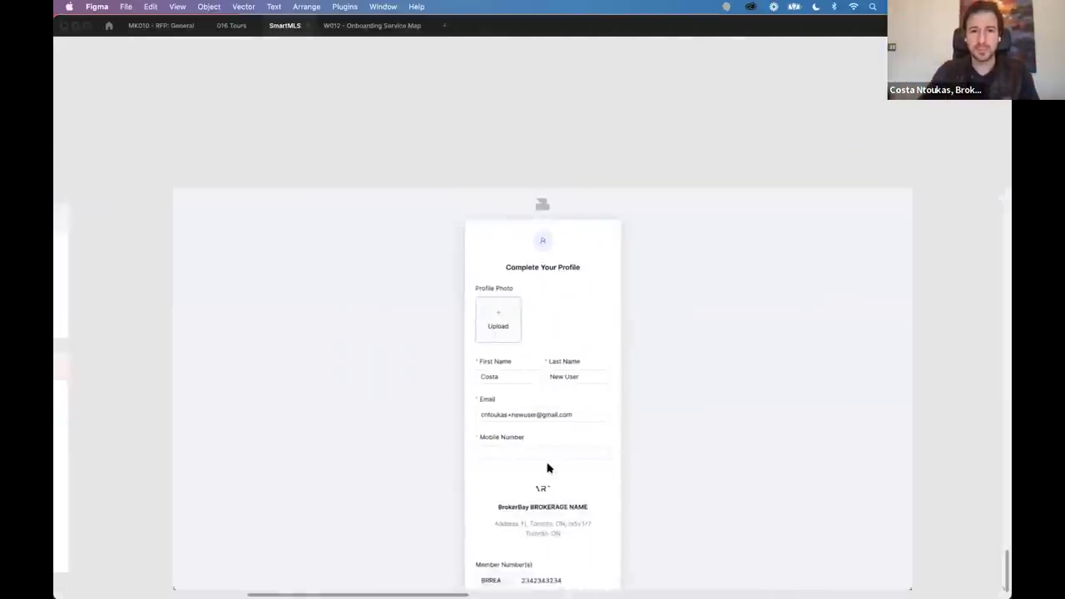
scroll(546, 468, down, 2)
scroll(547, 468, left, 5)
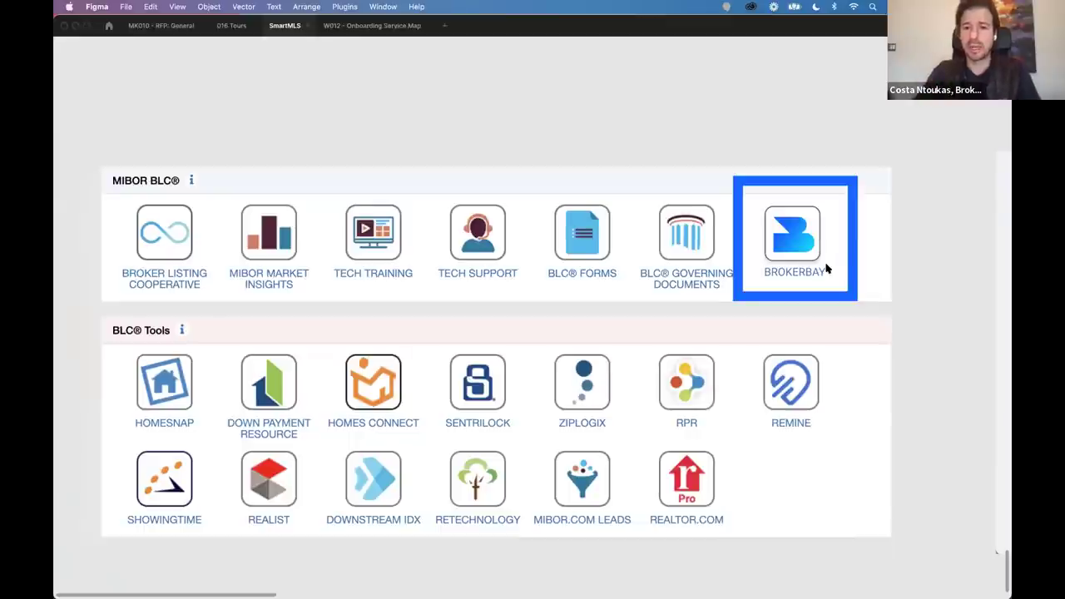
scroll(828, 270, right, 3)
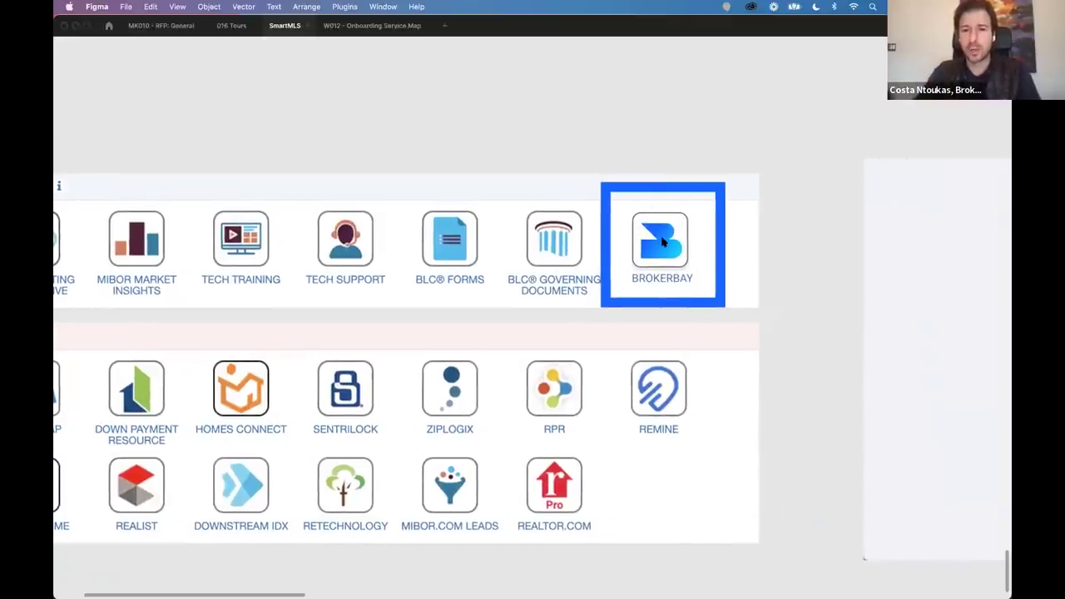
scroll(663, 242, right, 10)
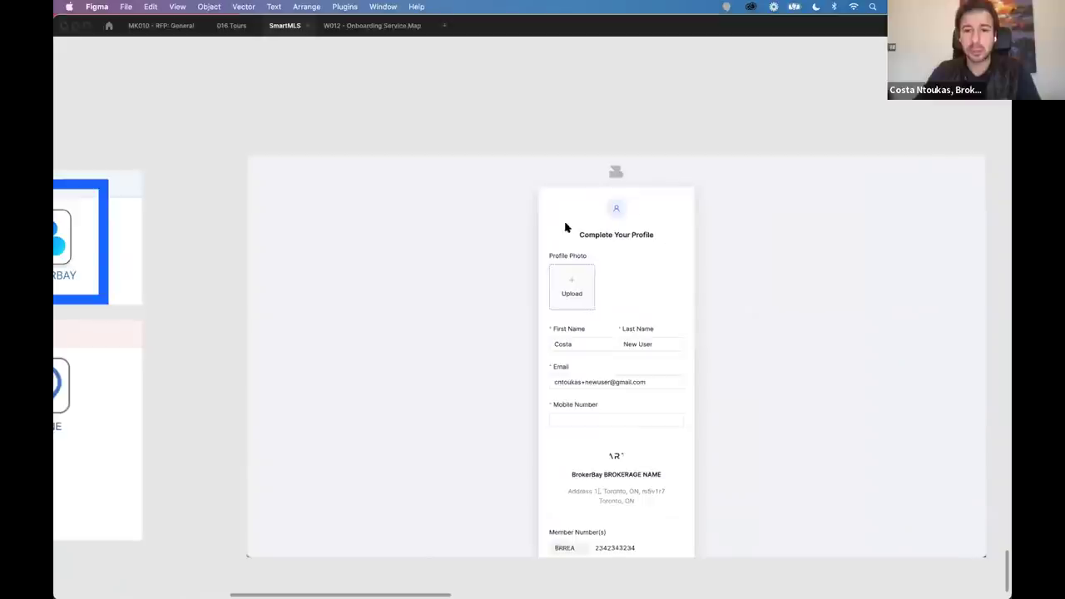
scroll(611, 263, right, 10)
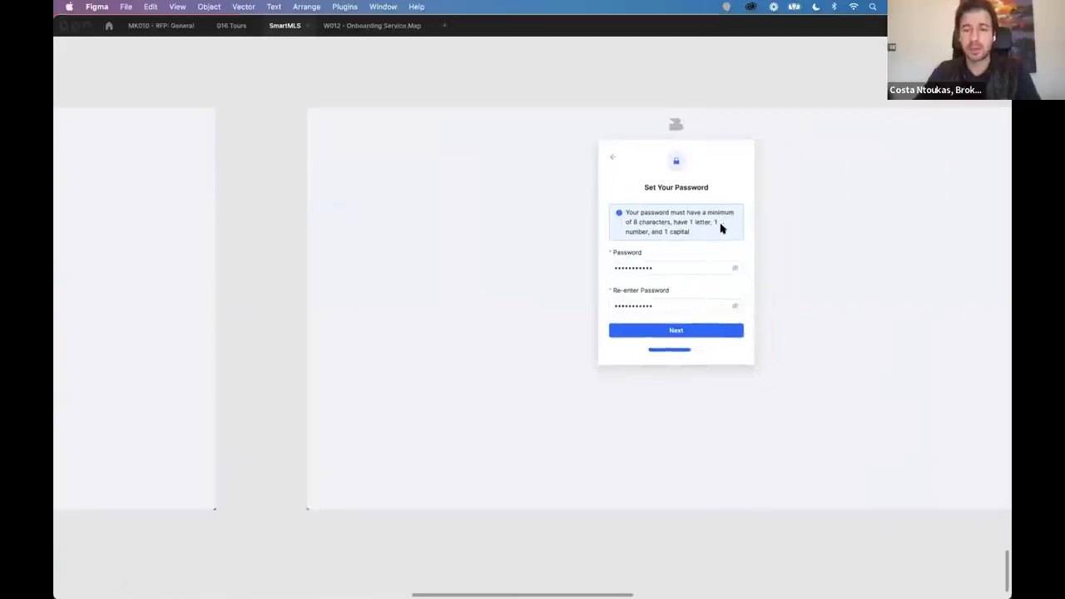
scroll(675, 208, right, 10)
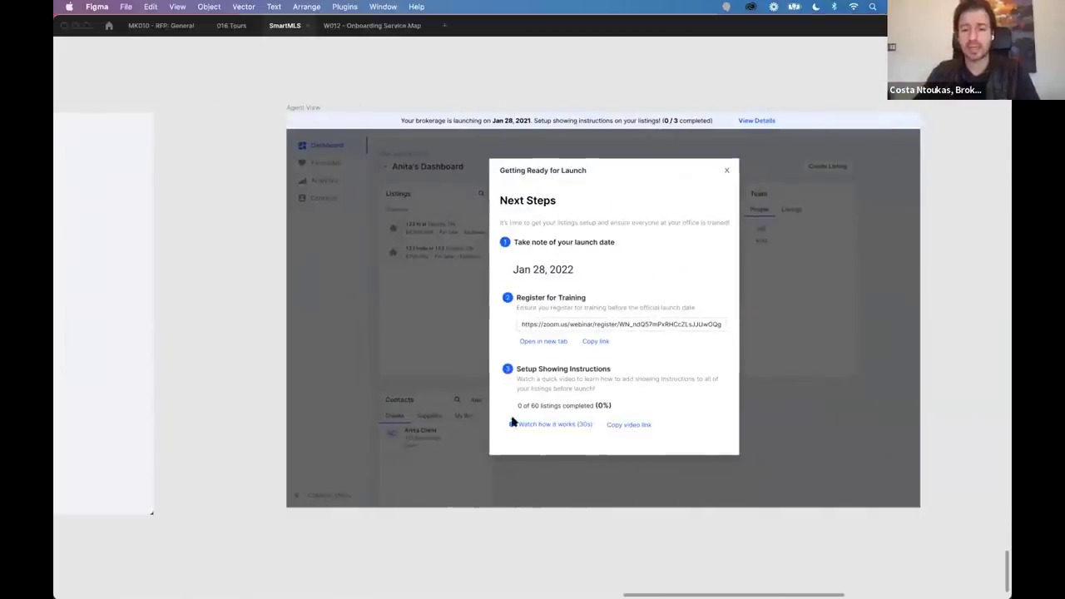
Zoom far out to show every row of onboarding frames ending in Agent View screens.
scroll(570, 438, down, 3)
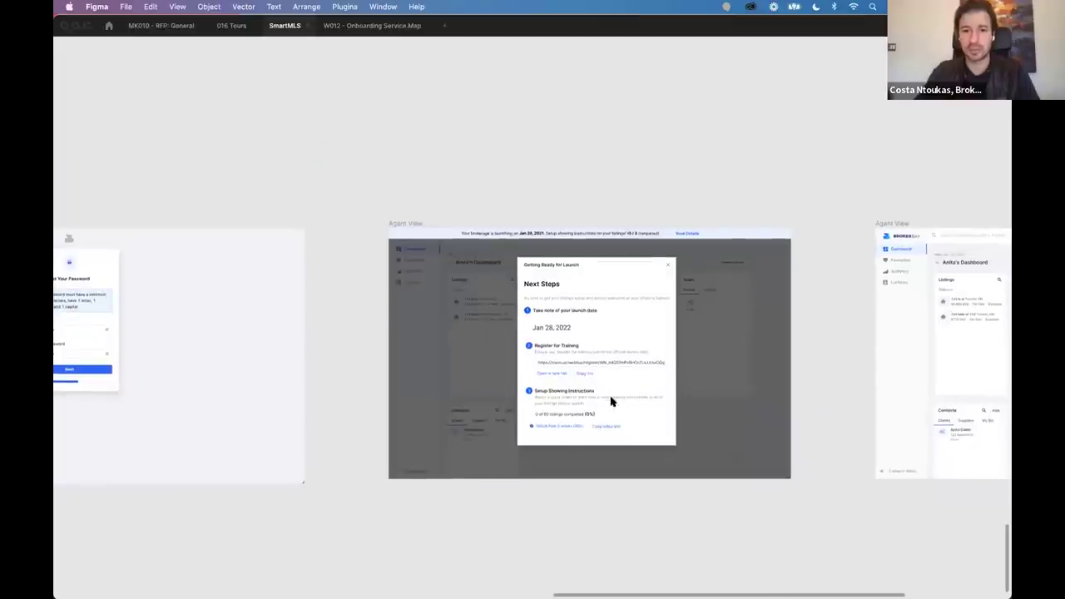
scroll(610, 399, down, 1)
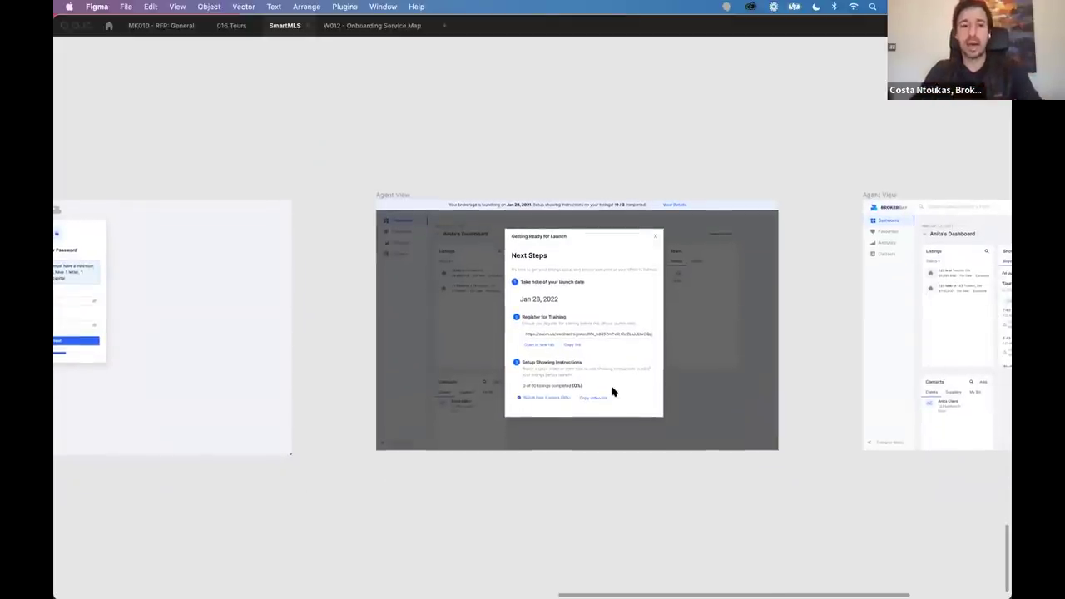
scroll(612, 391, down, 5)
scroll(612, 391, up, 3)
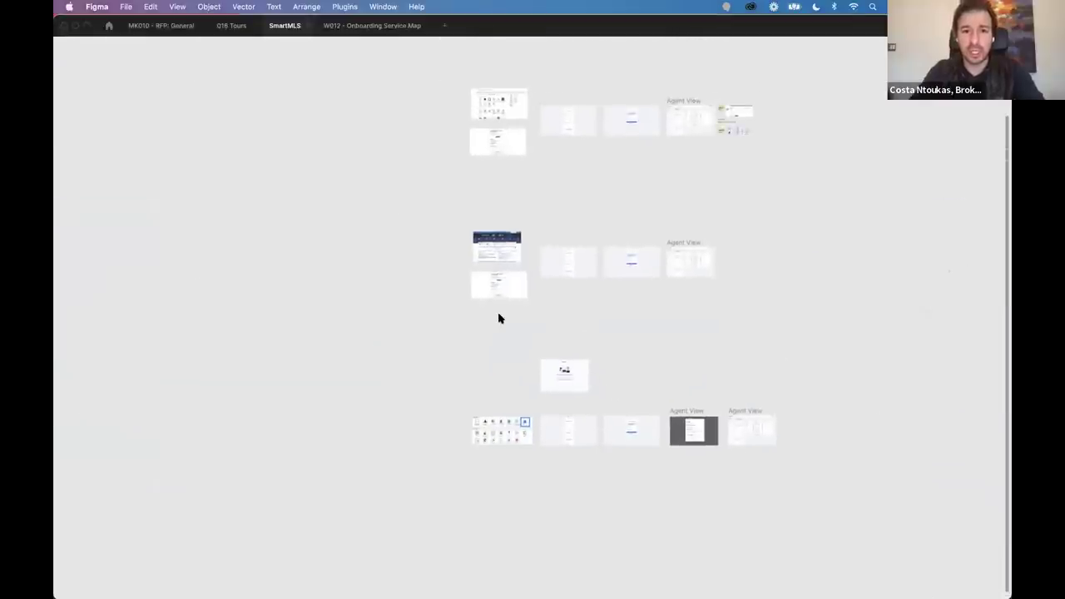
Select the email frame in the bottom group and zoom in on the November 4, 2021 launch email.
drag(525, 314, 503, 478)
scroll(500, 475, up, 5)
scroll(499, 474, down, 4)
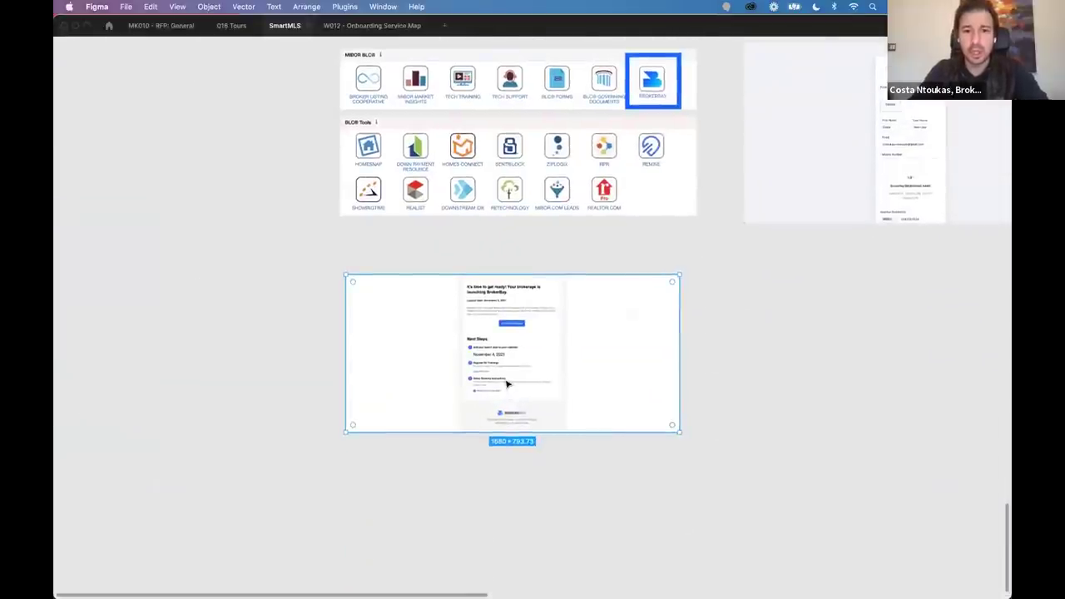
scroll(506, 383, up, 8)
scroll(506, 383, up, 2)
scroll(506, 383, down, 1)
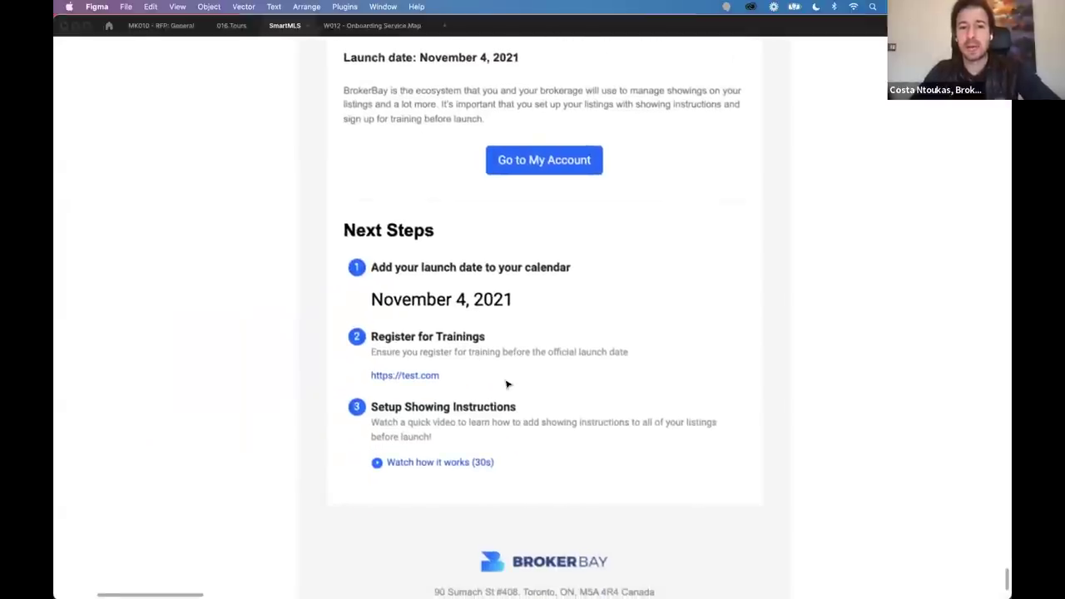
scroll(506, 383, up, 2)
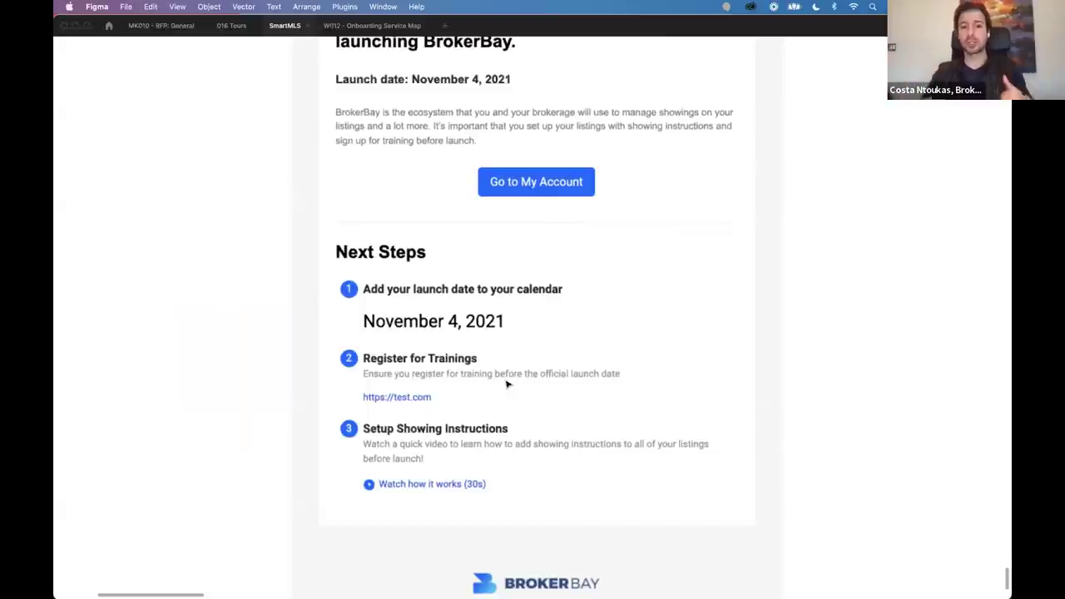
Zoom out and pan back to the BLC icons panel, zooming in on the BrokerBay tile.
scroll(506, 384, down, 5)
scroll(532, 383, up, 5)
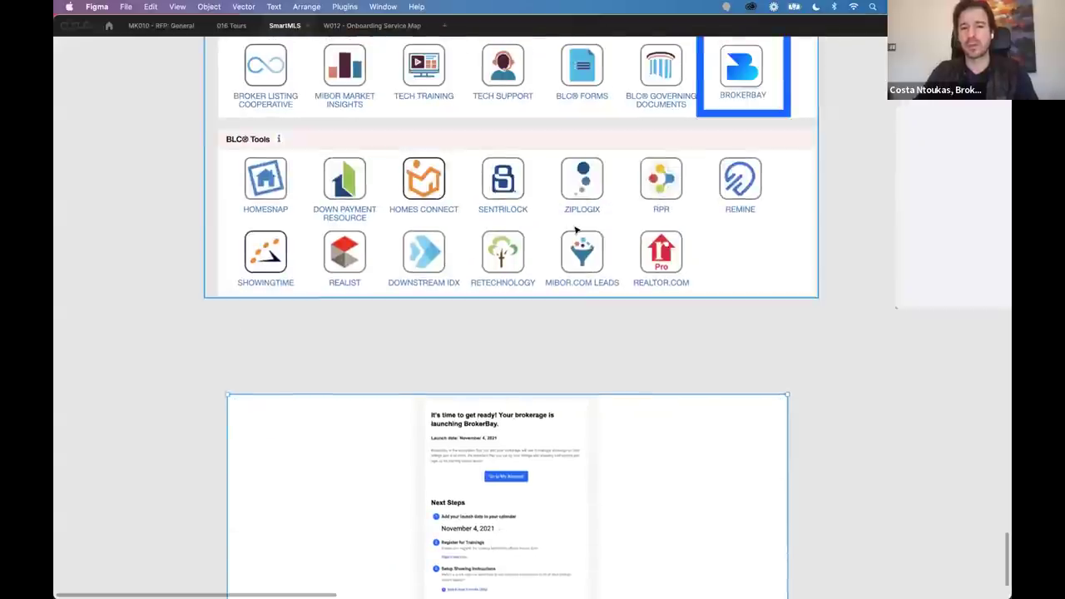
scroll(583, 358, down, 10)
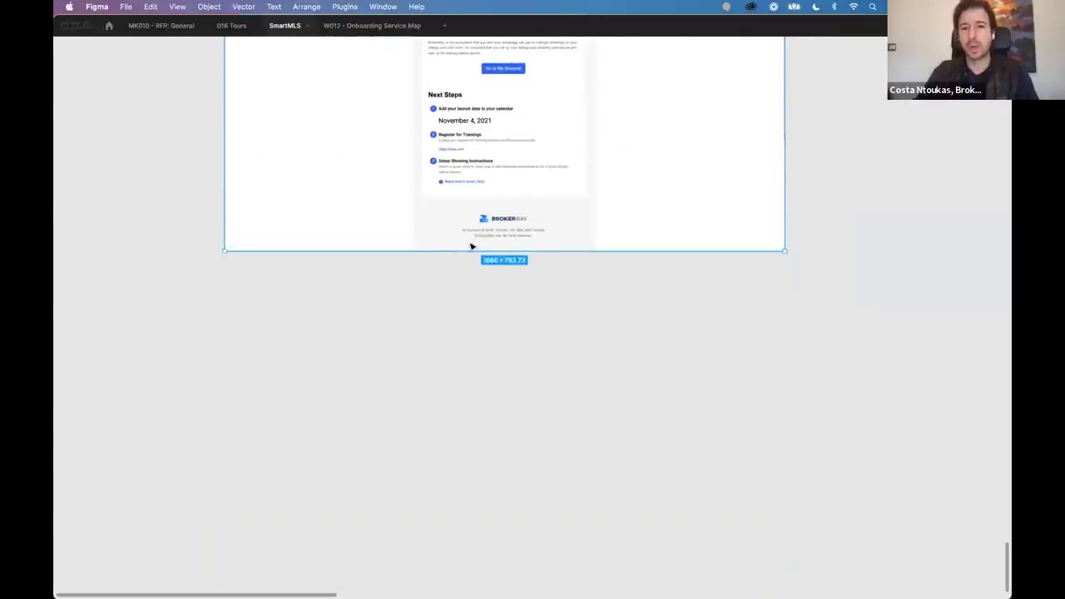
scroll(495, 191, up, 5)
scroll(495, 194, right, 10)
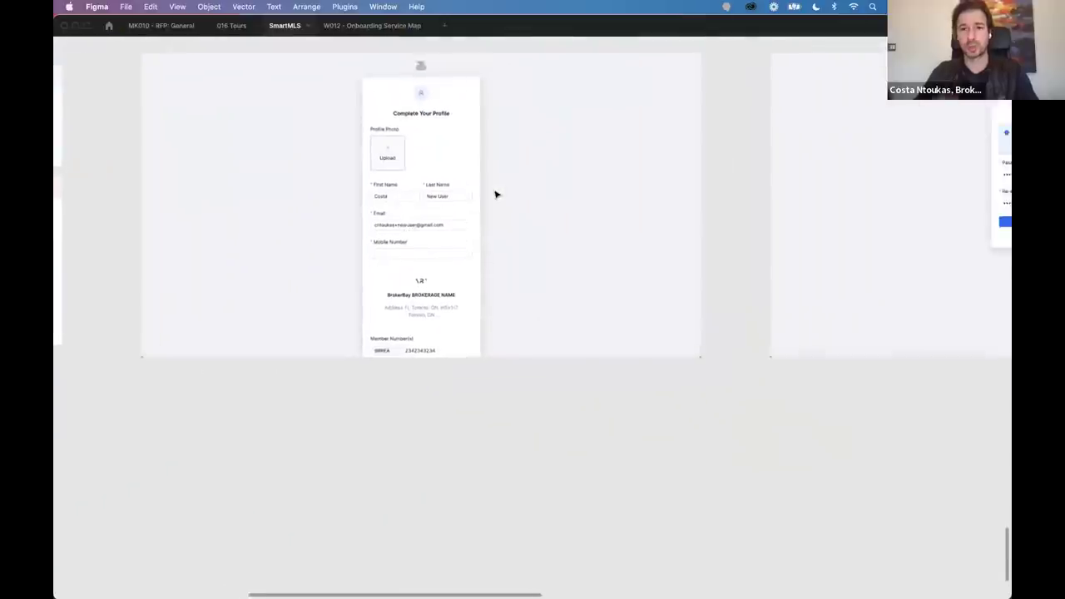
scroll(495, 195, left, 10)
scroll(495, 195, up, 3)
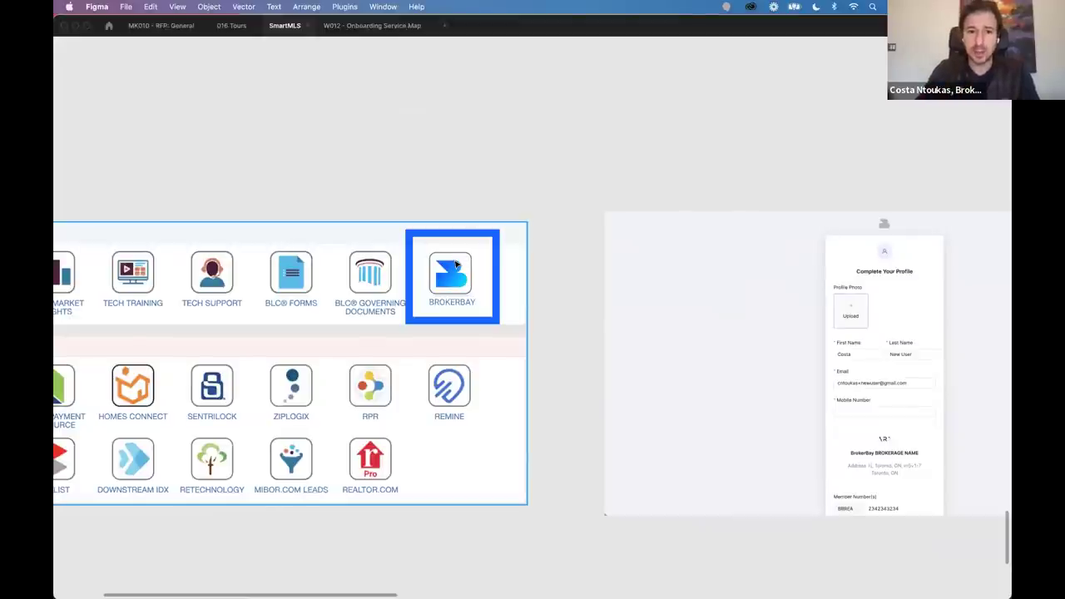
scroll(462, 260, up, 5)
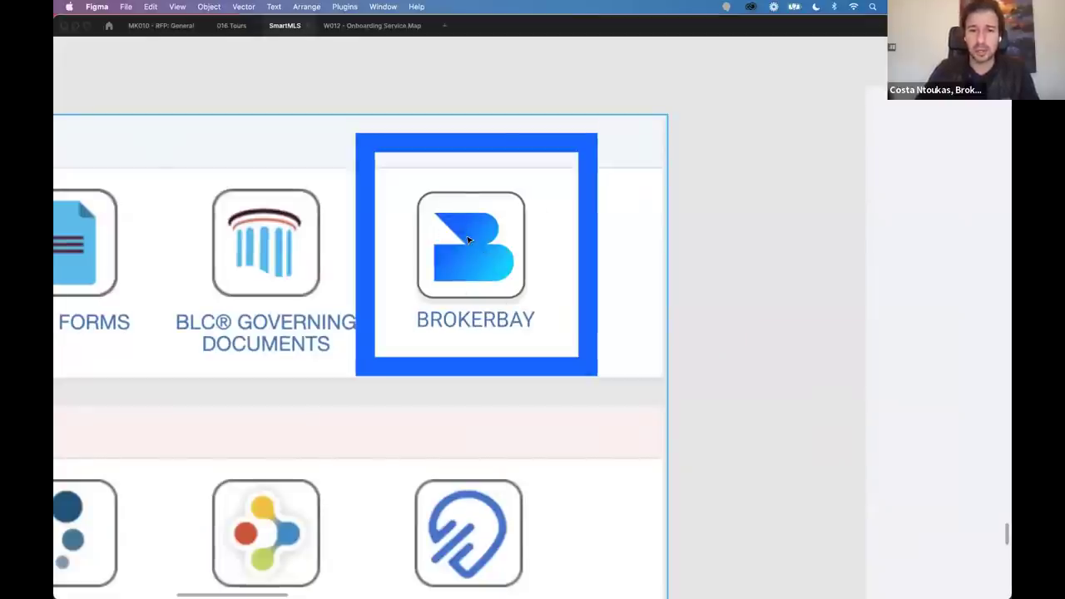
Jump to the 'We are excited you are here!' not-registered frame and zoom around it.
key(n)
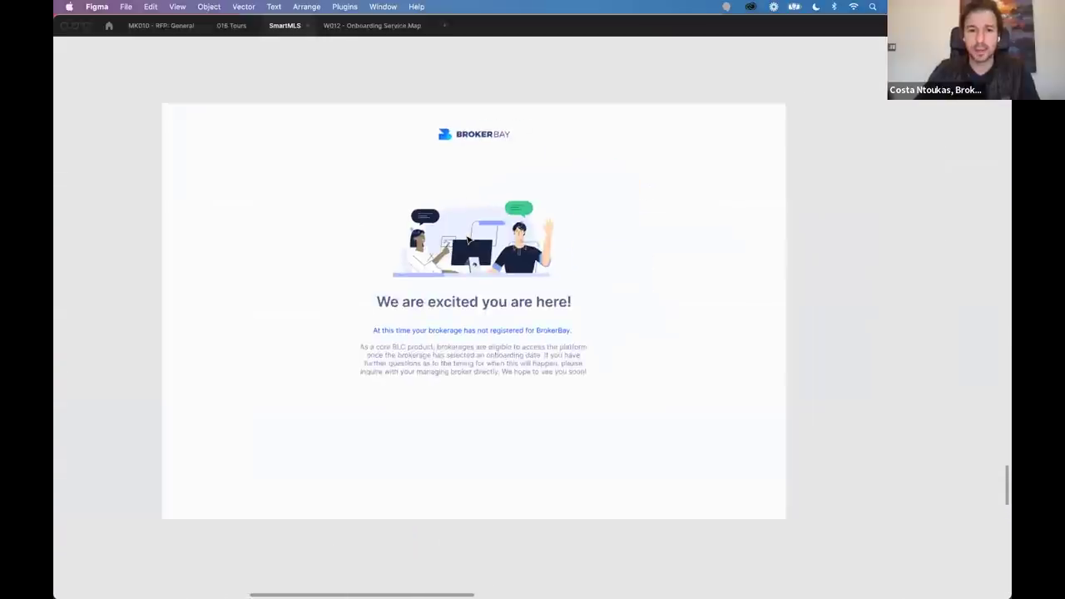
scroll(468, 239, up, 5)
scroll(468, 239, down, 2)
scroll(469, 233, down, 5)
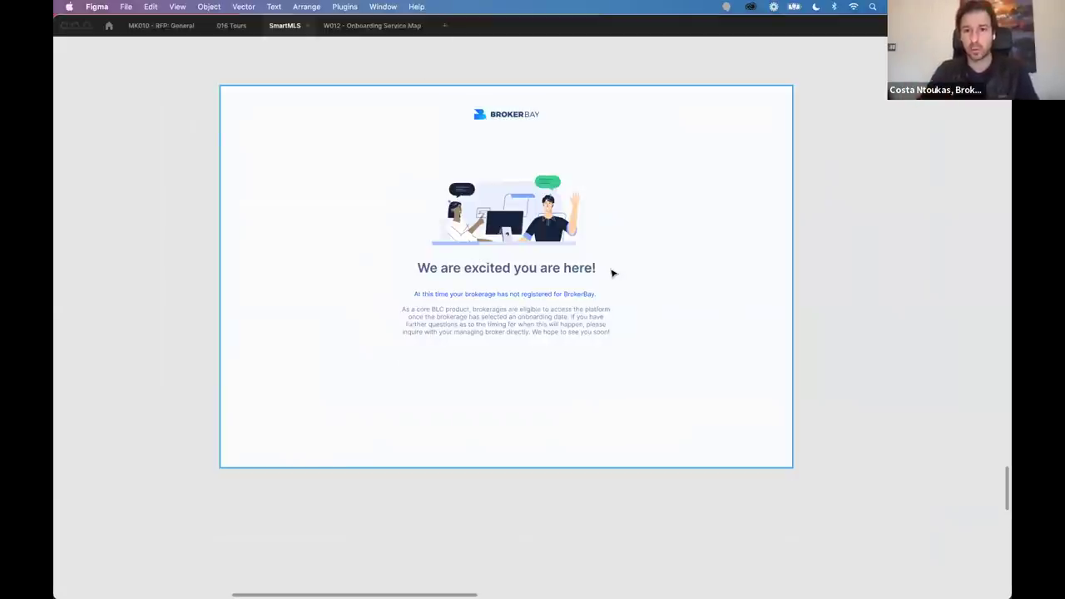
Return to the MIBOR BLC tool grid above the 'It's time to get ready!' launch email.
scroll(612, 273, down, 10)
scroll(612, 273, left, 5)
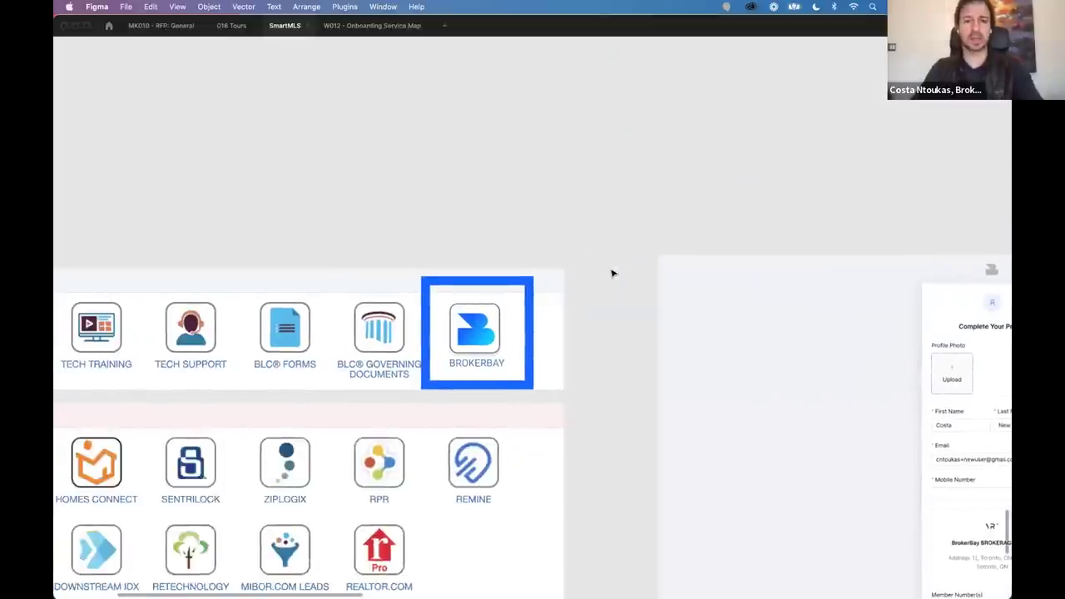
scroll(612, 273, down, 2)
scroll(612, 273, left, 1)
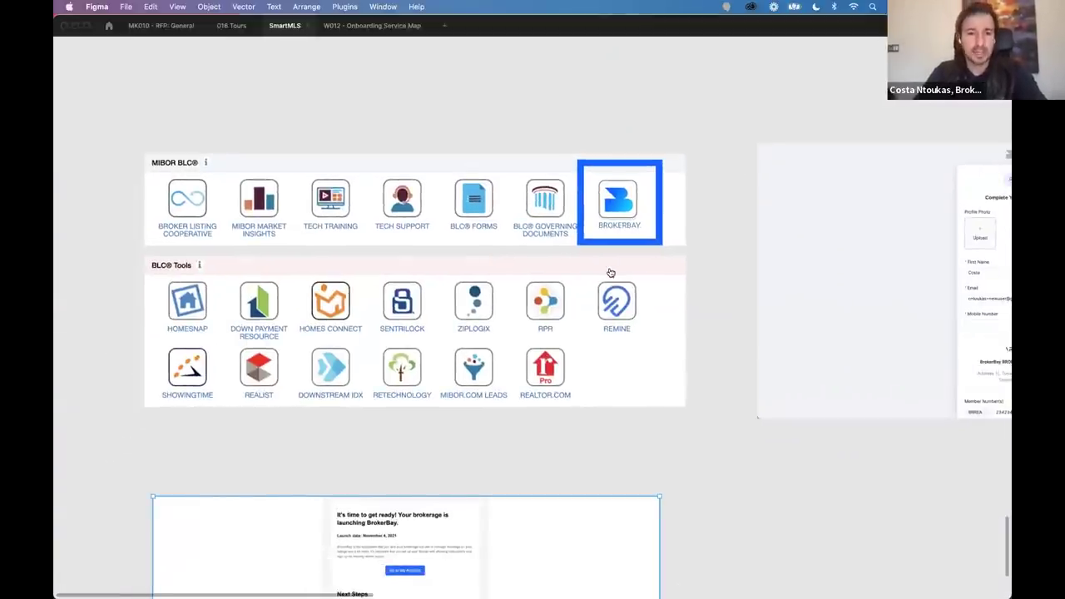
Switch from the Figma mockups to Chrome to show the live BrokerBay dashboard.
key(super+Tab)
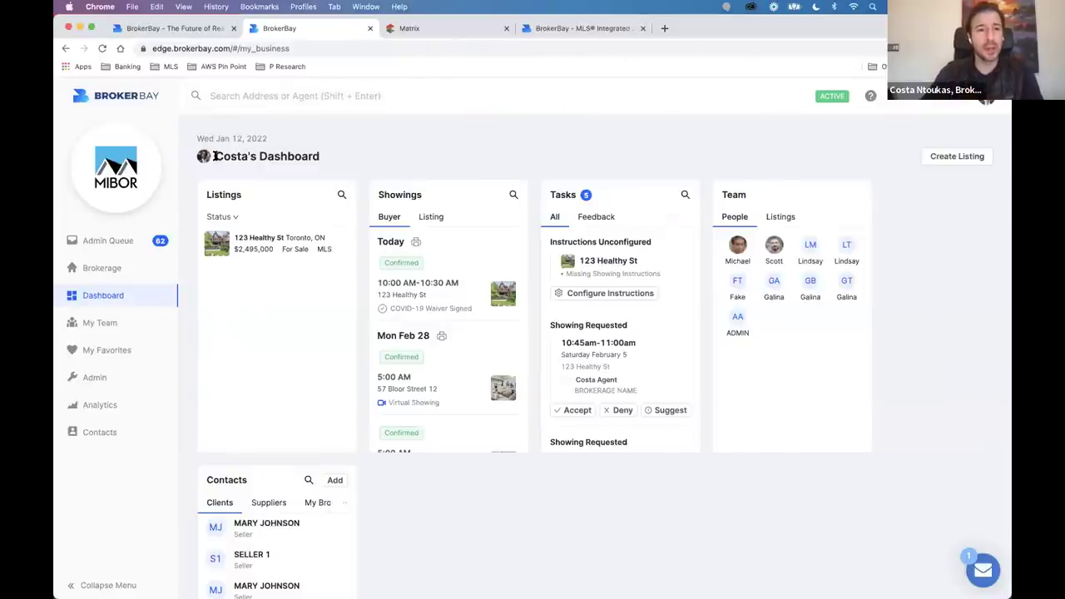
Point out the dashboard title and switch the Showings card to listing-side showings.
drag(215, 156, 426, 157)
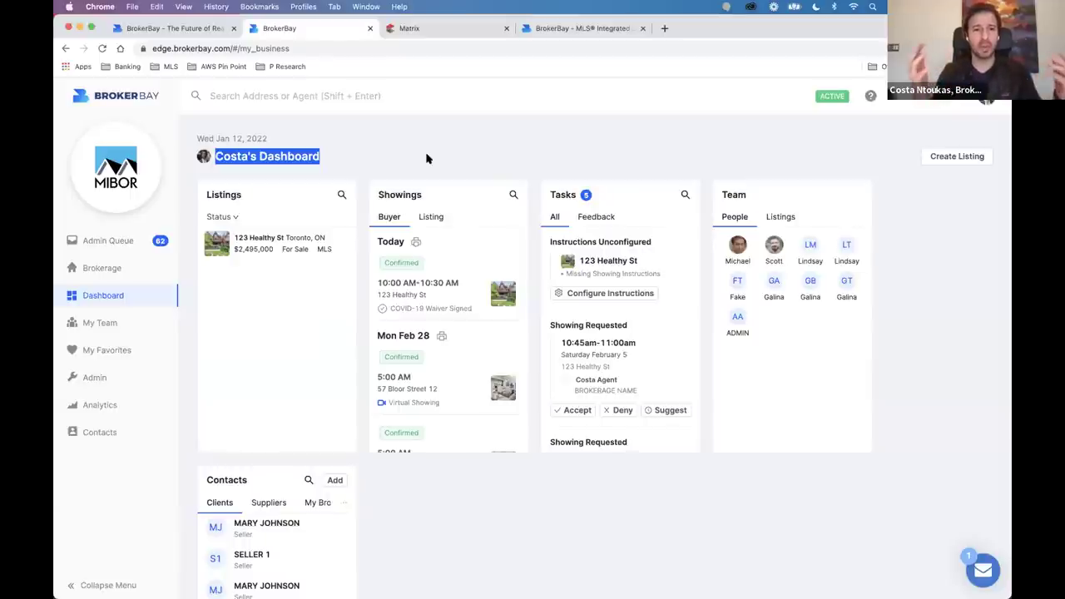
click(411, 178)
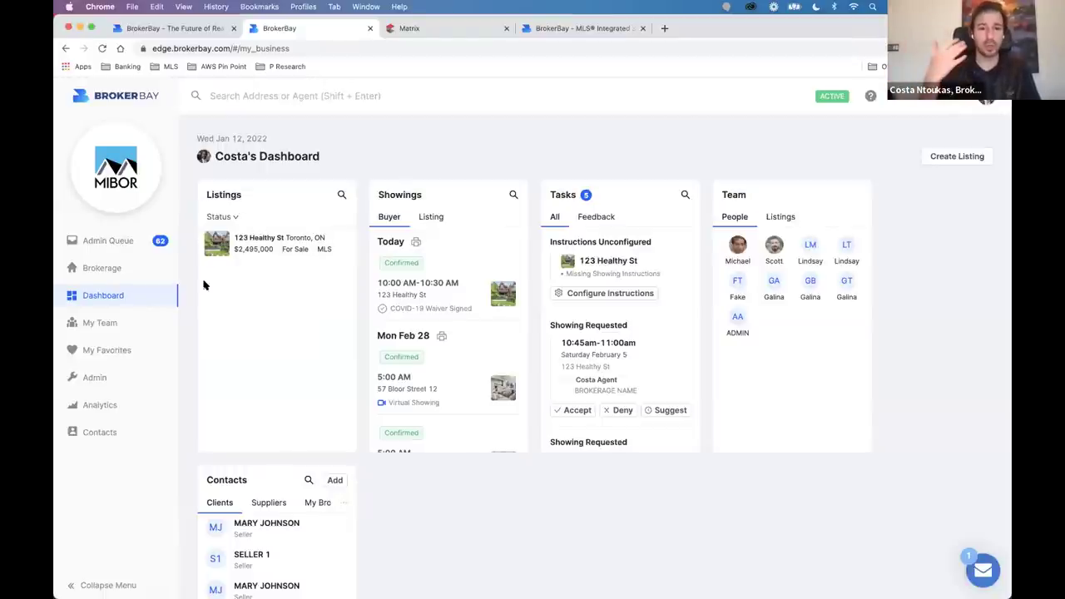
scroll(430, 218, down, 1)
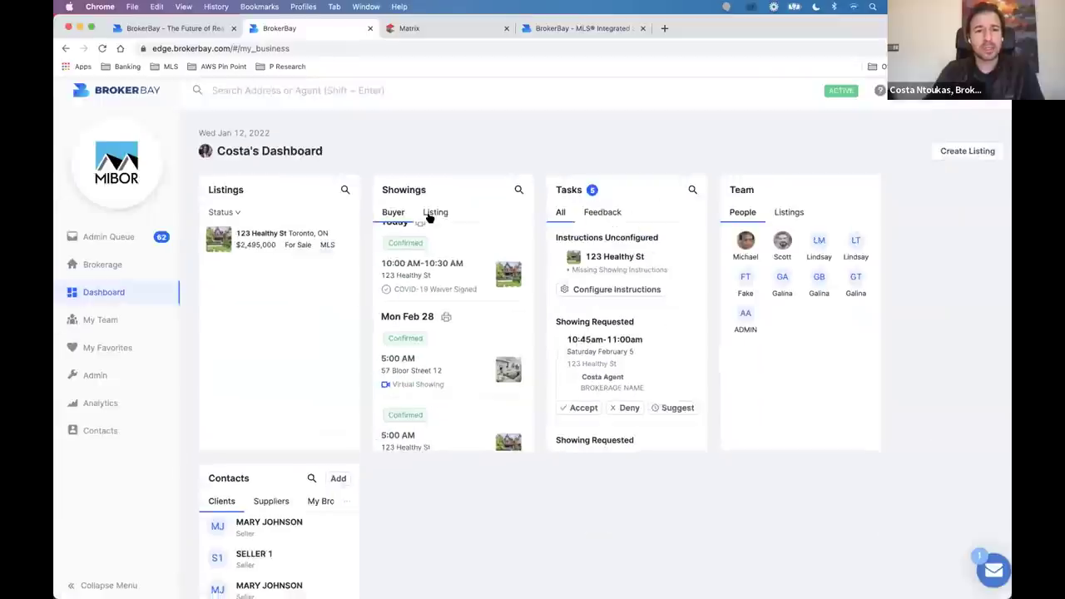
click(435, 213)
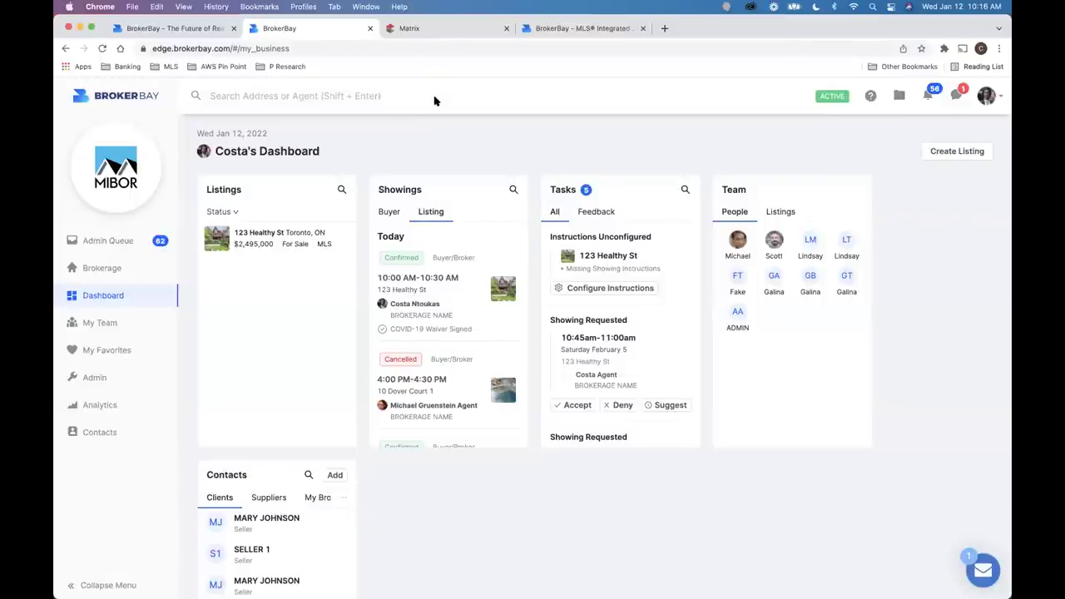
drag(368, 180, 511, 472)
click(512, 473)
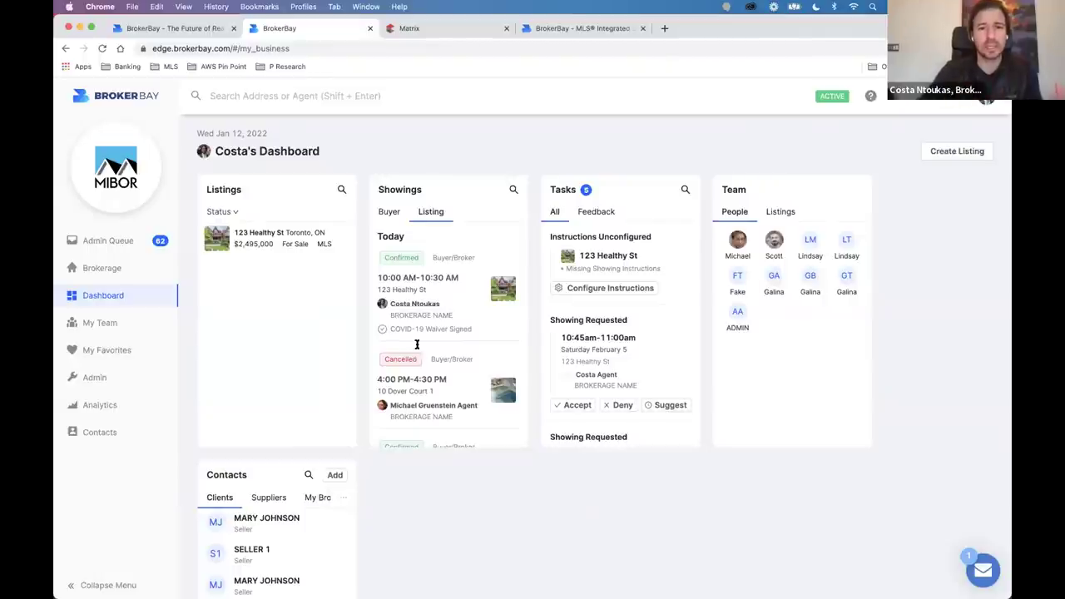
Toggle the Showings card to Buyer and back to Listing, highlighting today's confirmed and cancelled appointments.
scroll(438, 338, down, 2)
click(388, 212)
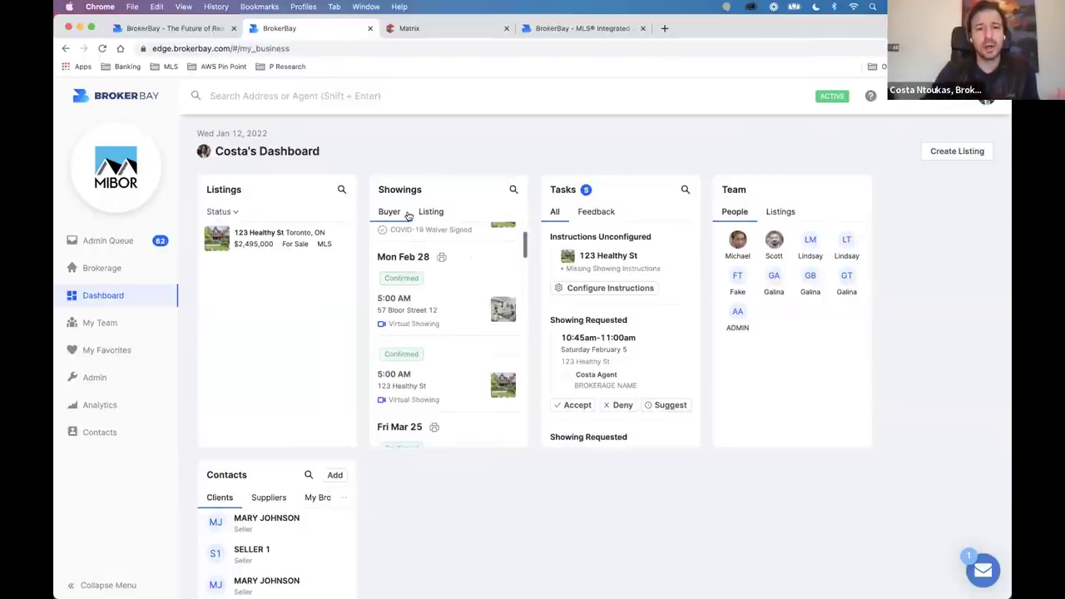
click(431, 211)
scroll(448, 366, down, 1)
scroll(448, 366, up, 3)
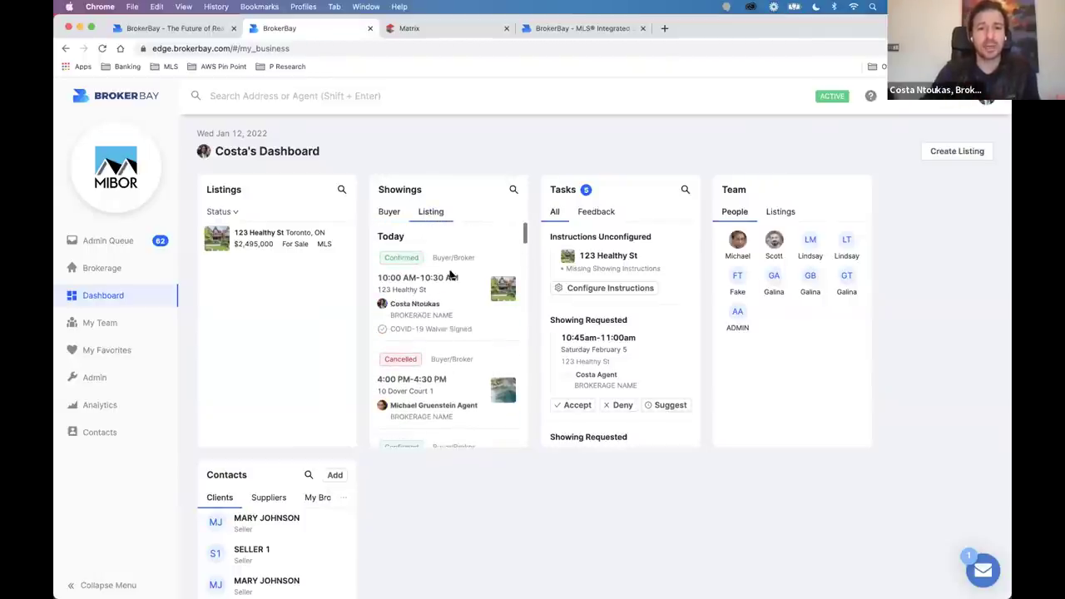
drag(364, 169, 515, 487)
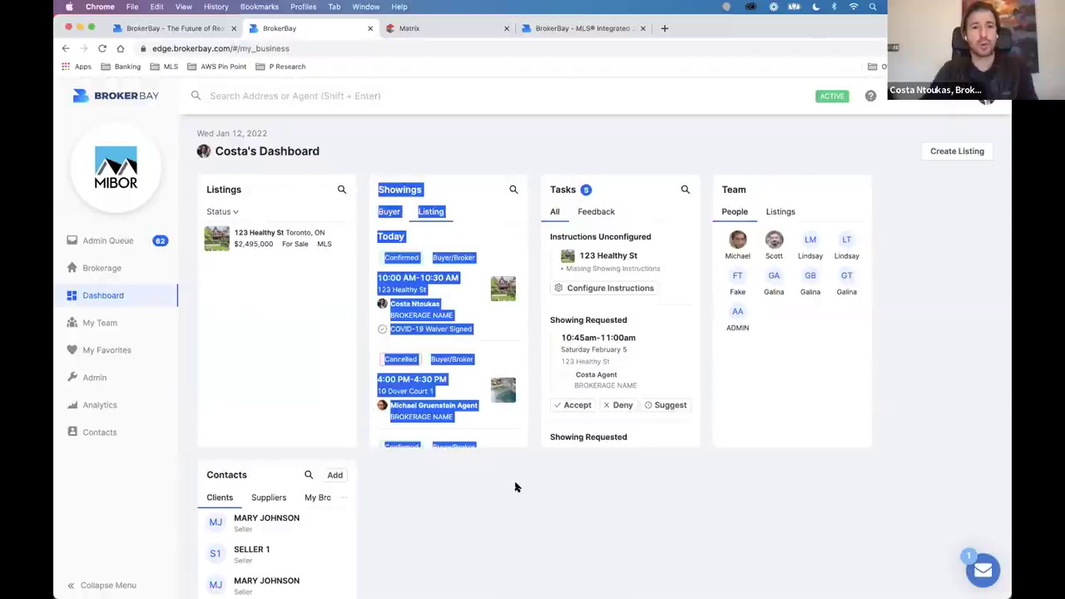
click(515, 487)
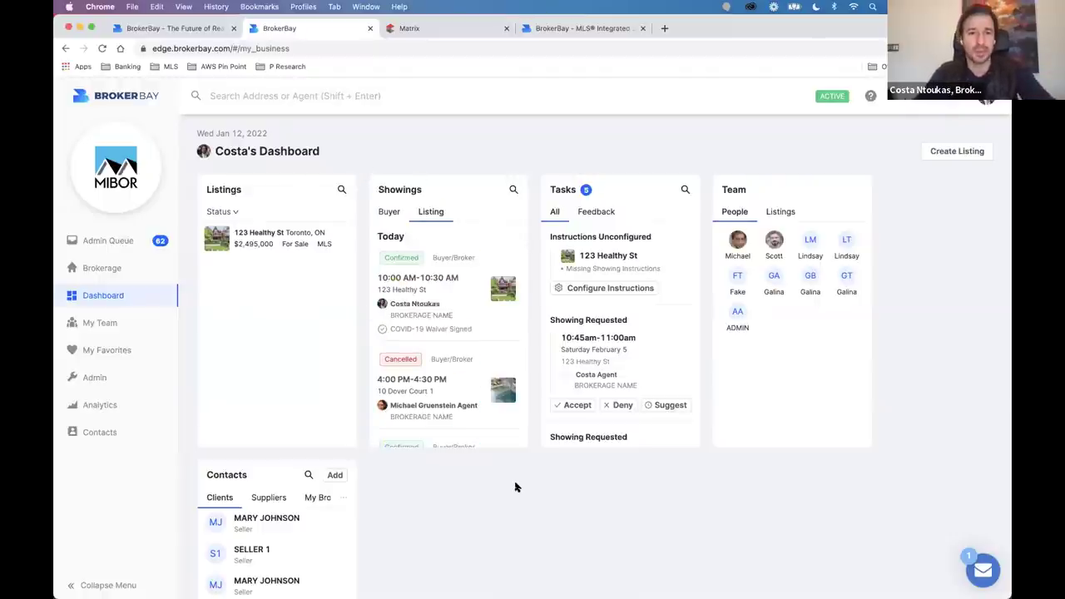
scroll(604, 208, up, 1)
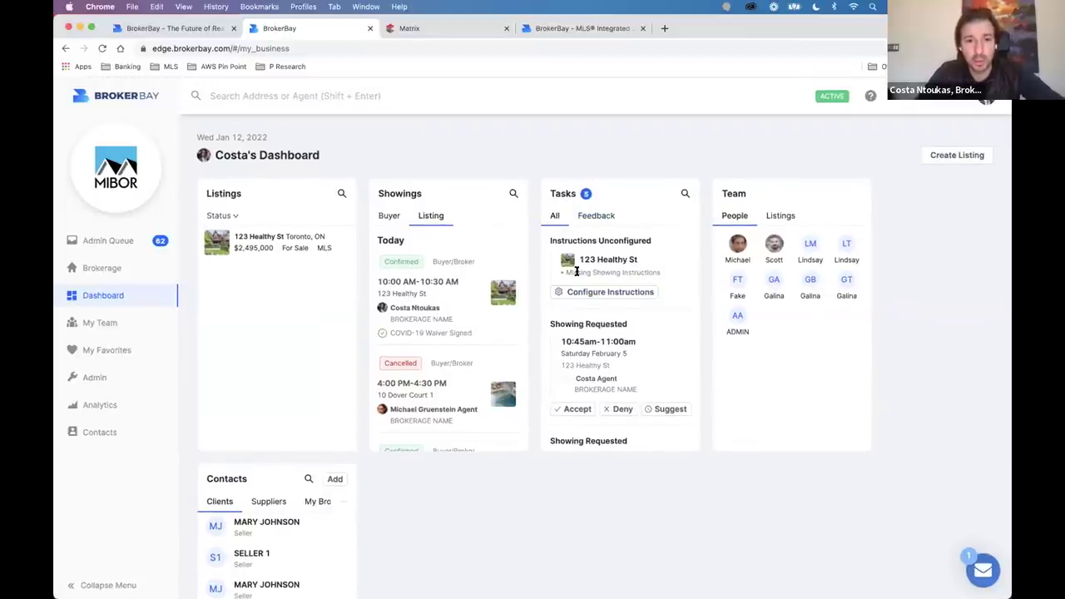
drag(550, 241, 659, 241)
scroll(608, 248, up, 5)
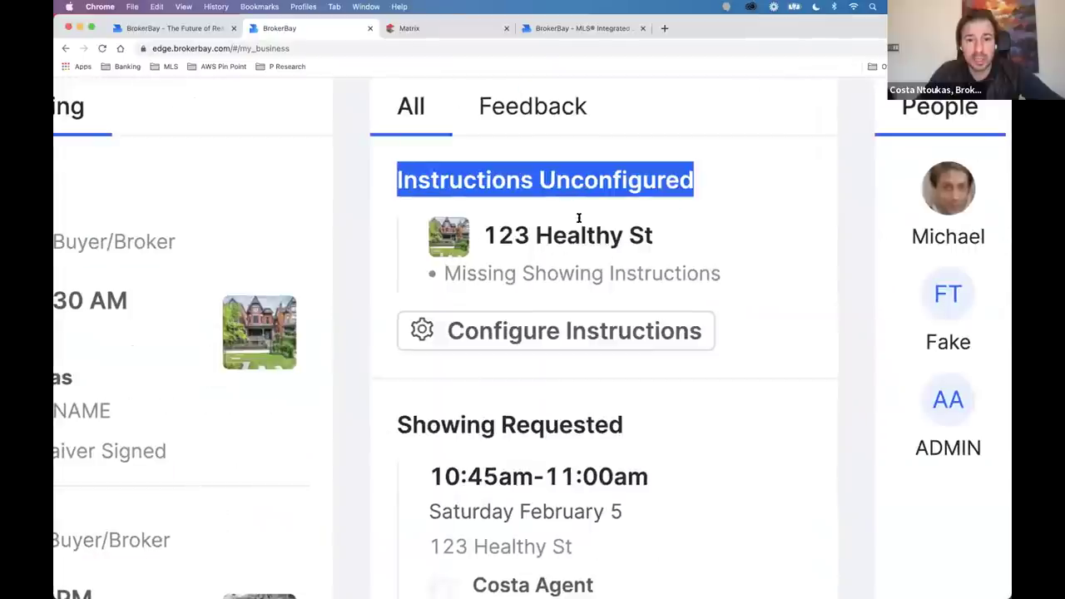
click(673, 271)
triple_click(672, 271)
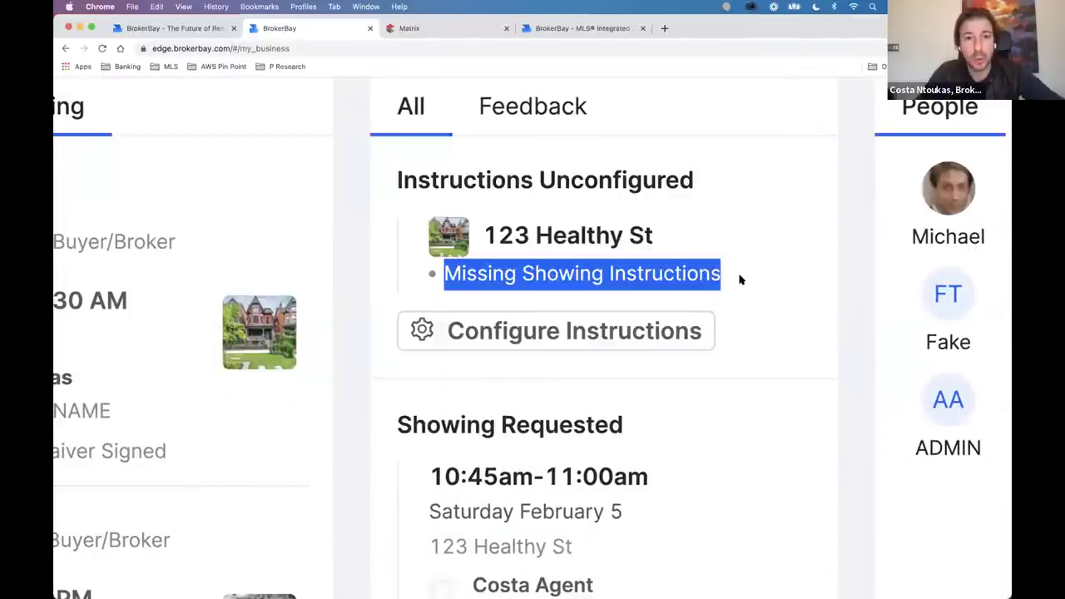
scroll(741, 280, down, 5)
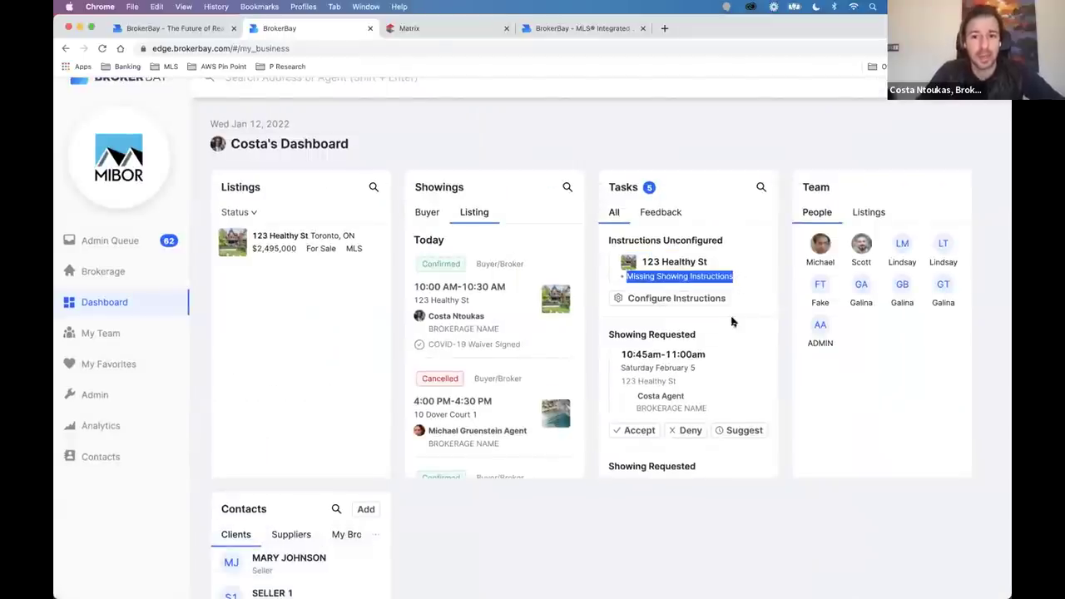
scroll(682, 325, down, 2)
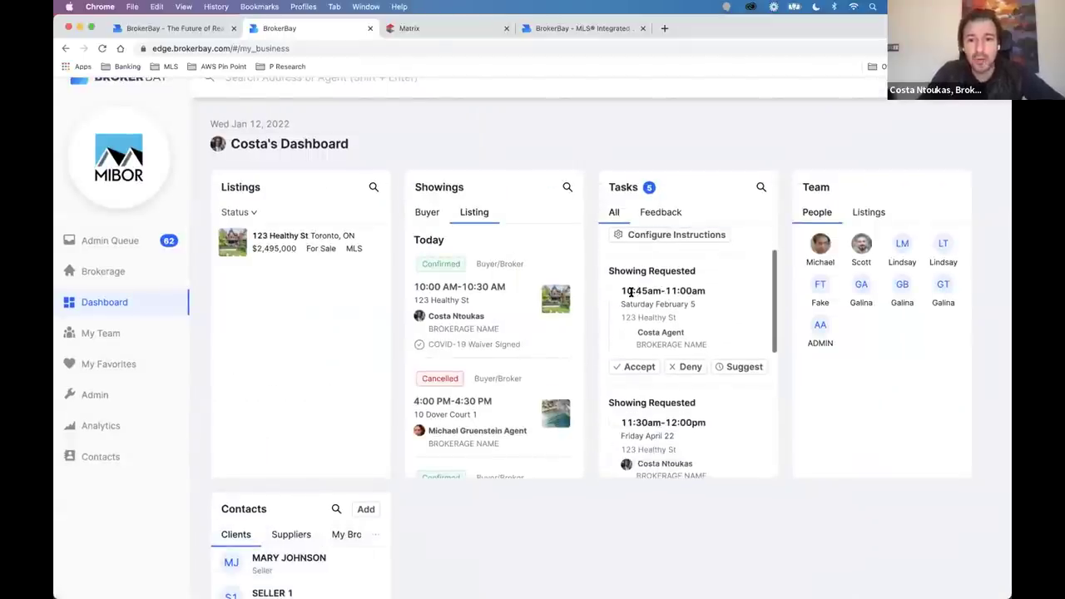
scroll(648, 286, down, 3)
drag(551, 267, 641, 268)
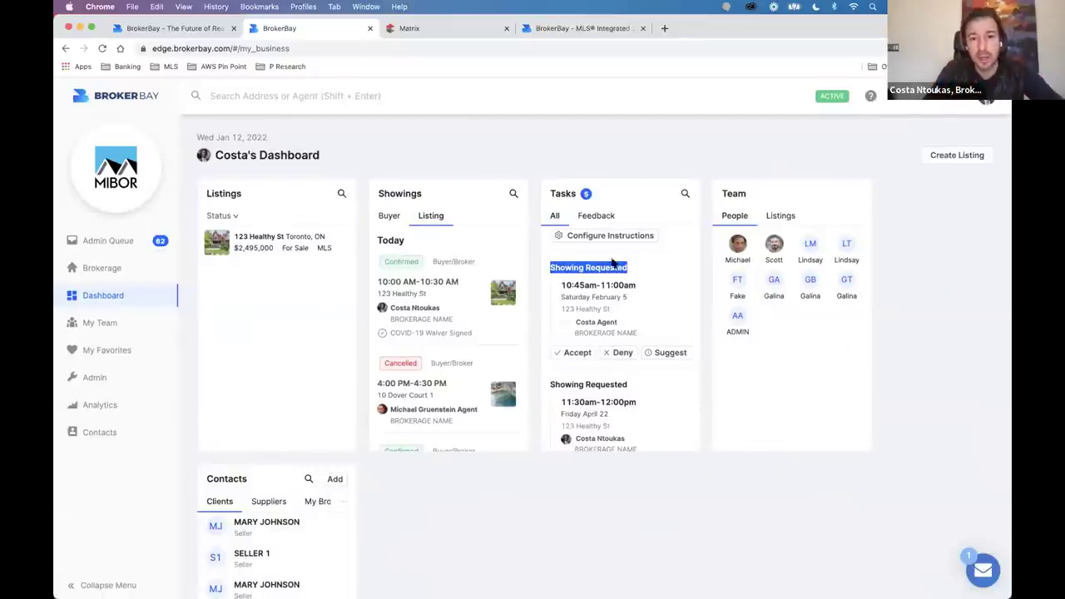
click(671, 157)
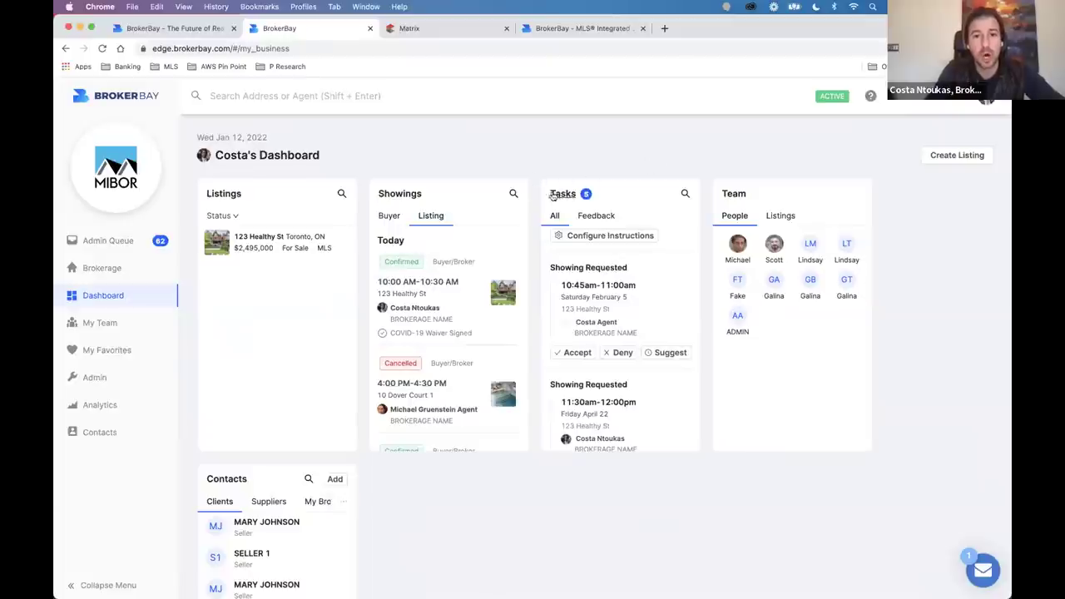
drag(544, 189, 599, 208)
click(599, 207)
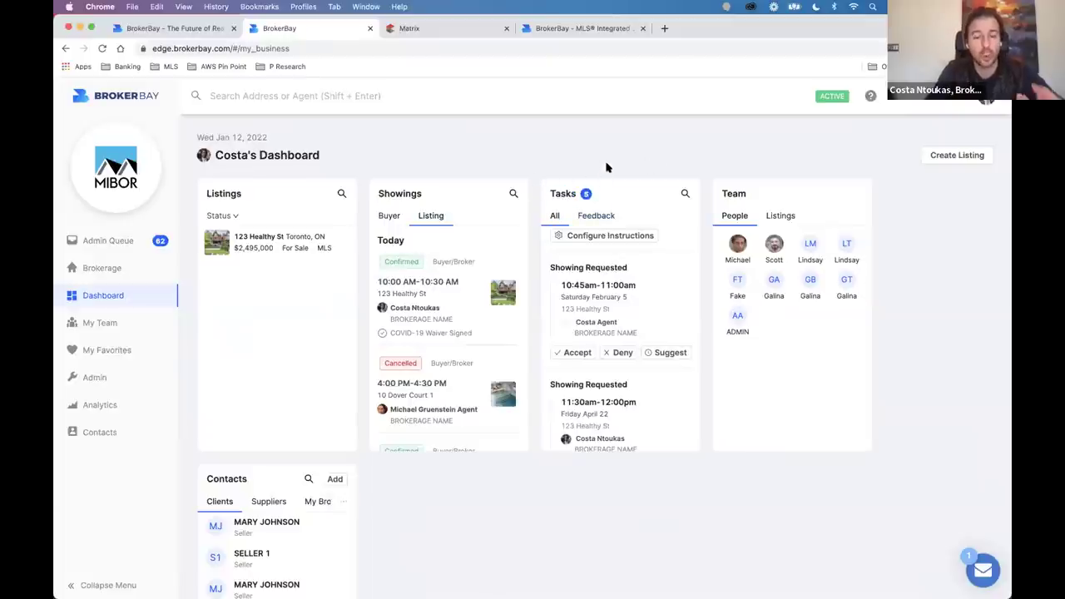
click(600, 218)
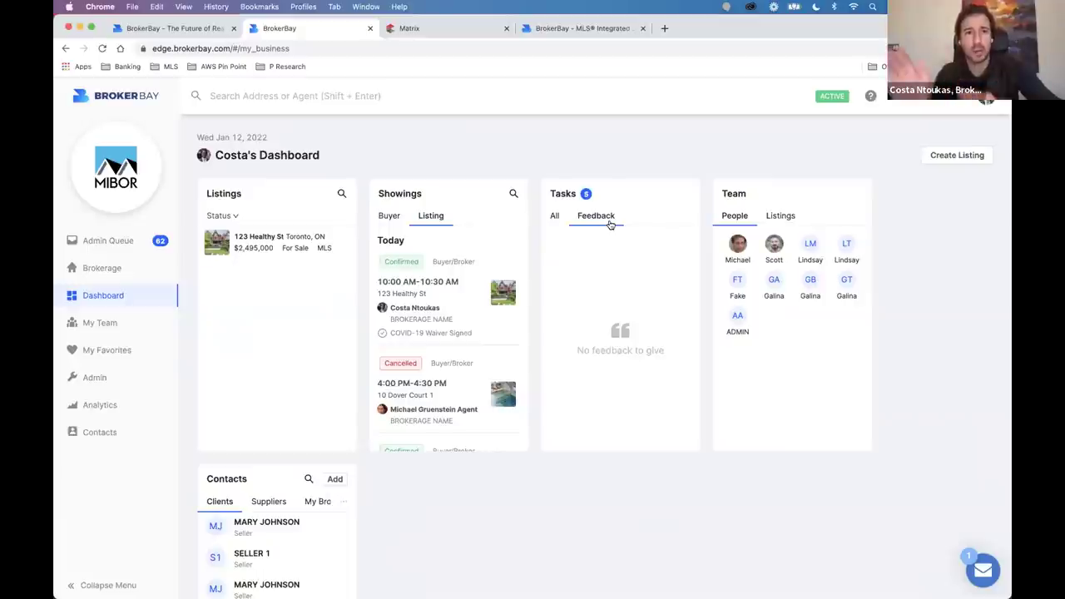
click(556, 216)
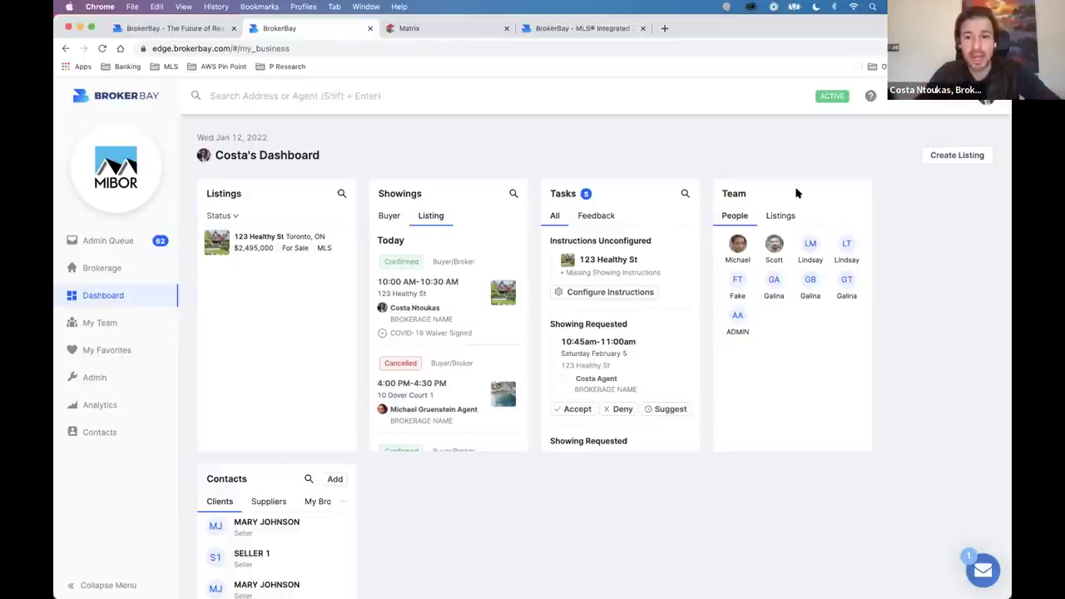
scroll(795, 193, up, 3)
scroll(795, 193, up, 3)
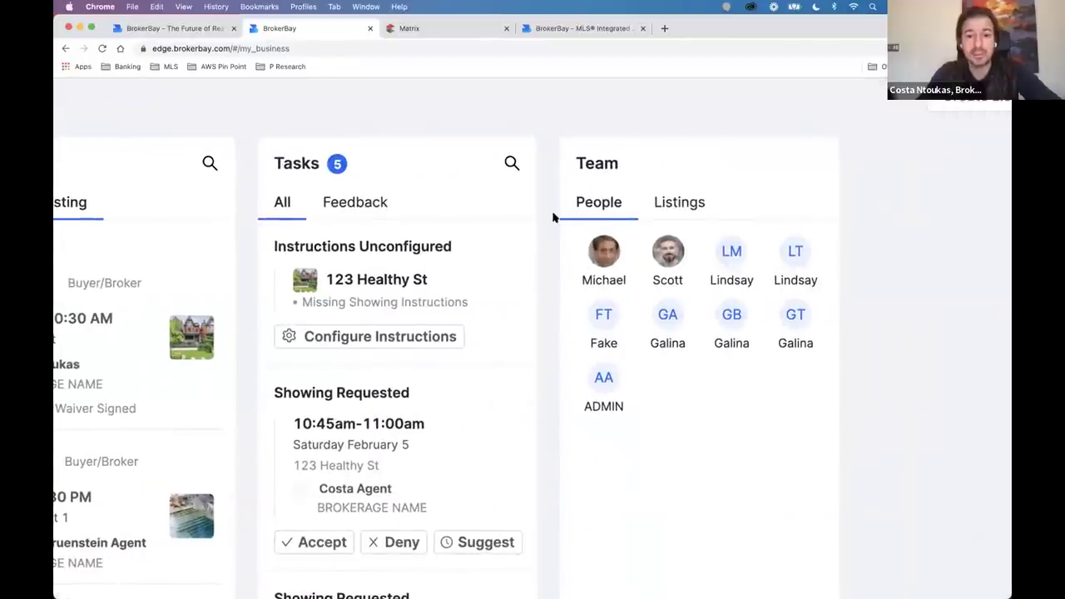
scroll(558, 303, down, 5)
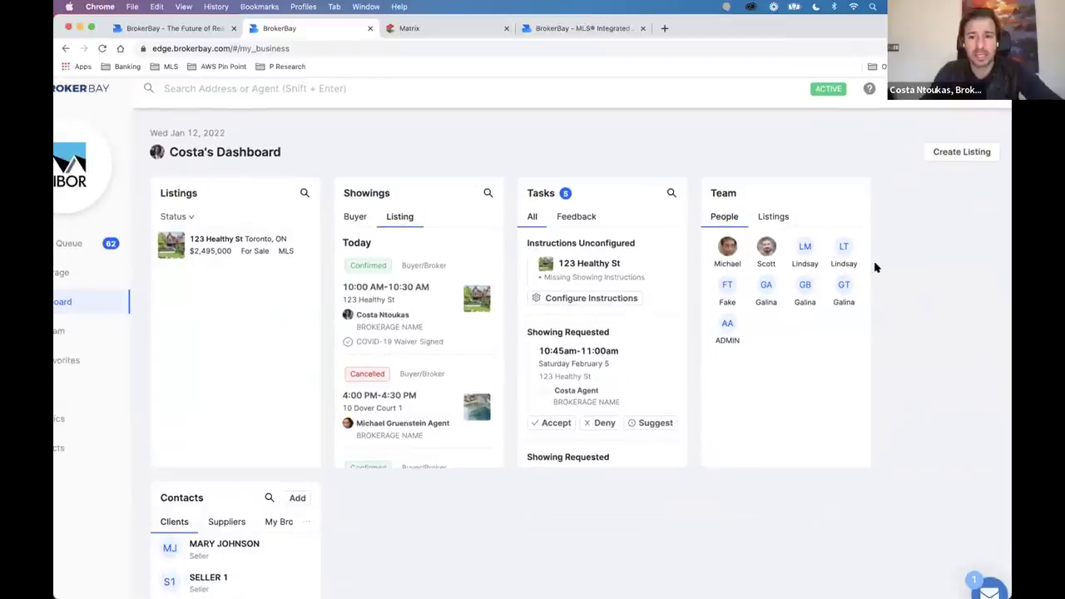
click(786, 218)
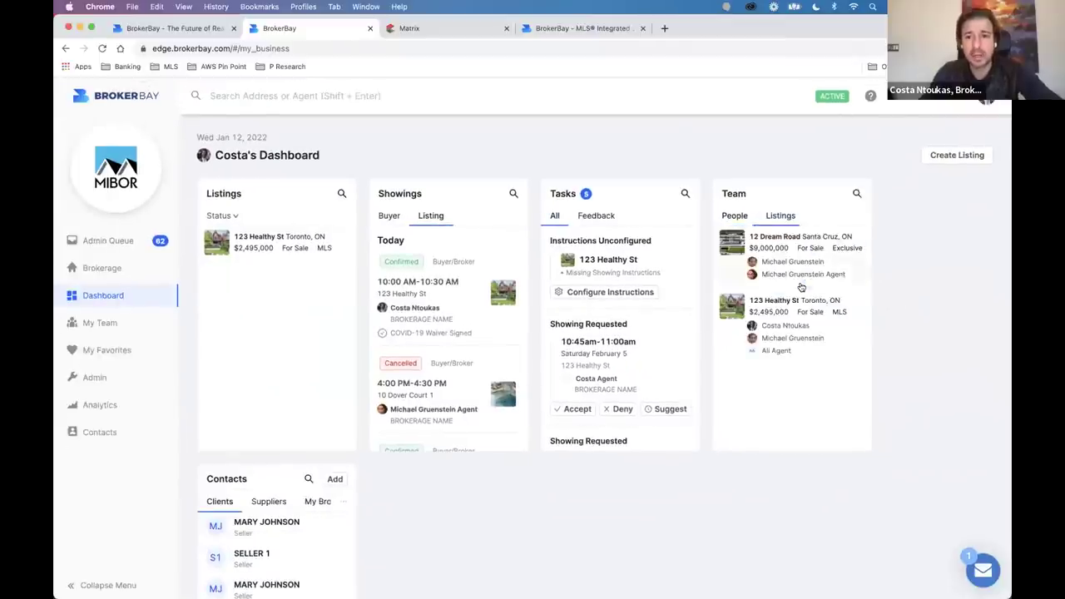
click(735, 214)
click(774, 245)
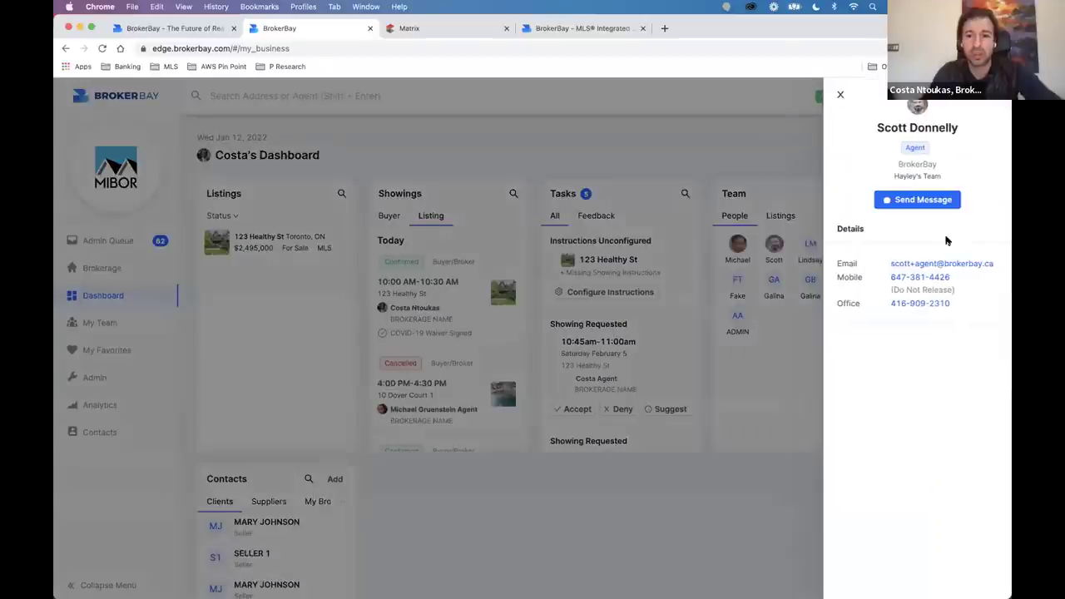
triple_click(875, 125)
click(840, 95)
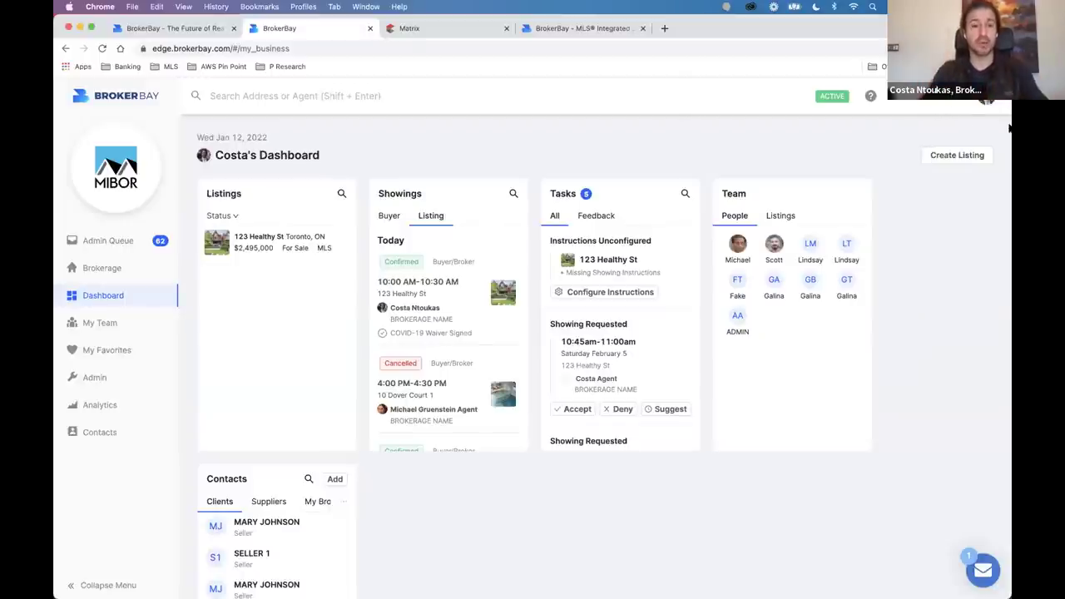
key(super+Tab)
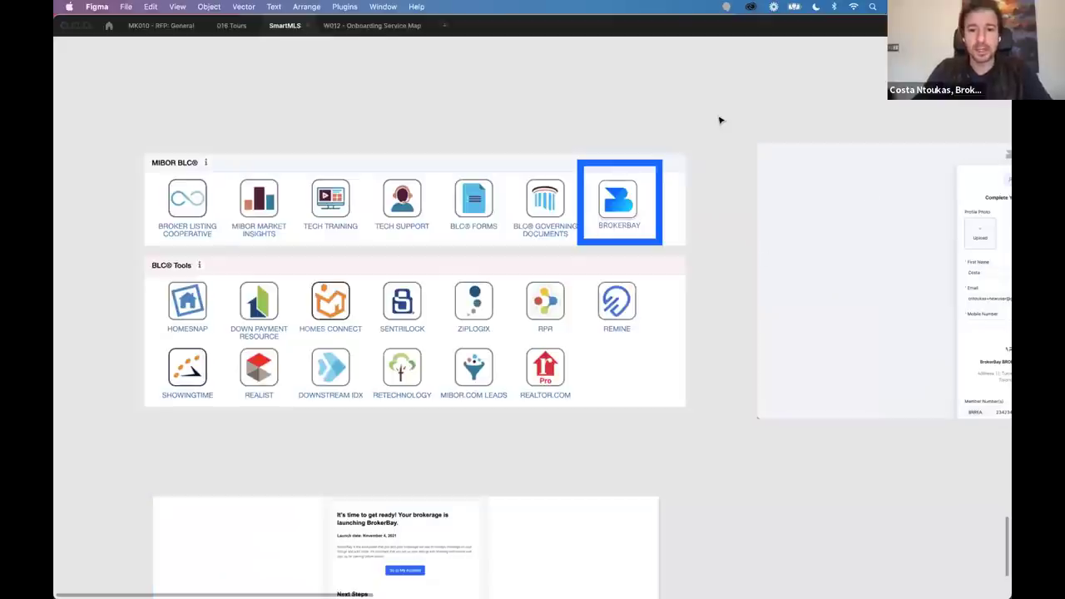
scroll(605, 204, up, 3)
scroll(604, 204, right, 2)
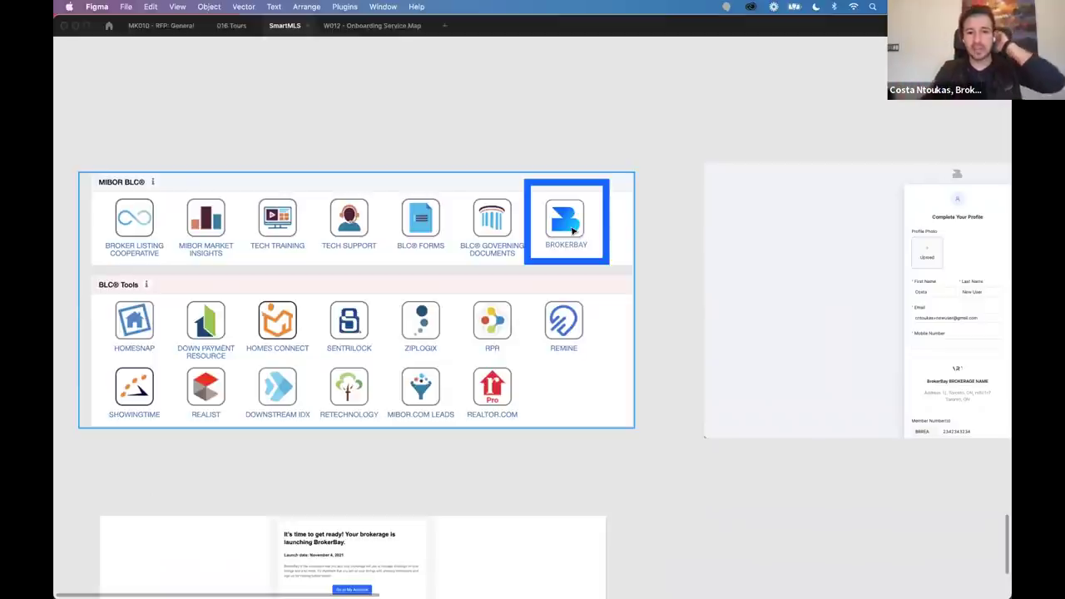
scroll(544, 405, down, 5)
scroll(447, 349, up, 5)
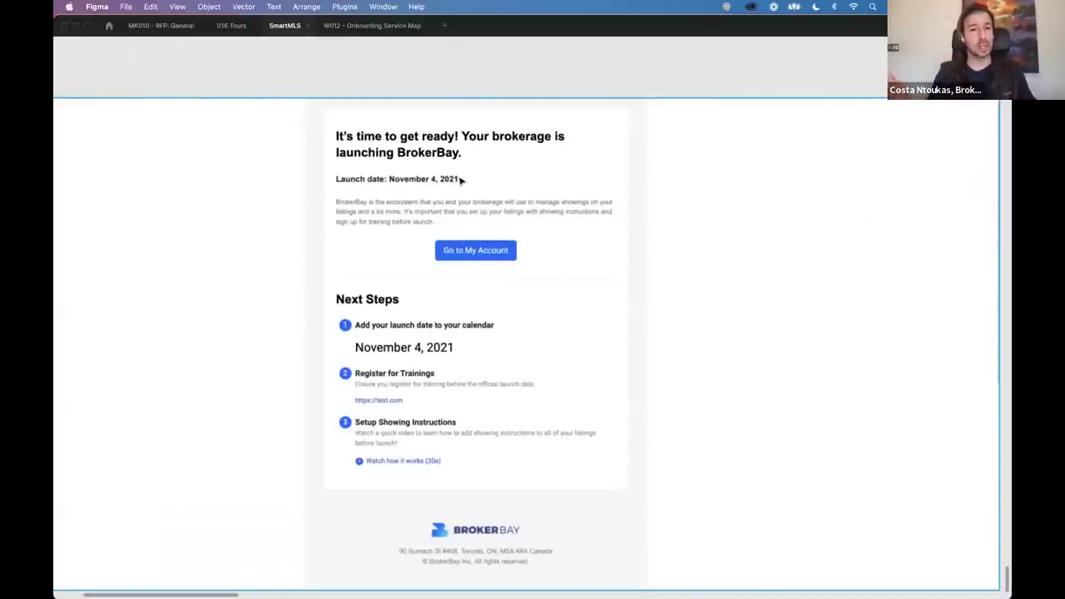
key(super+Tab)
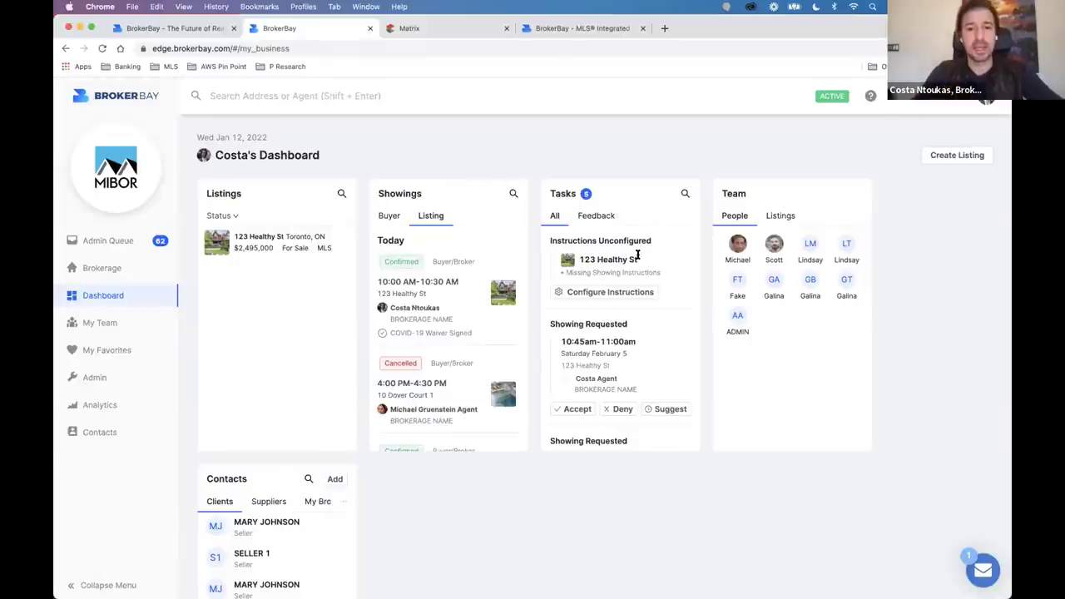
scroll(637, 256, up, 5)
drag(435, 205, 680, 238)
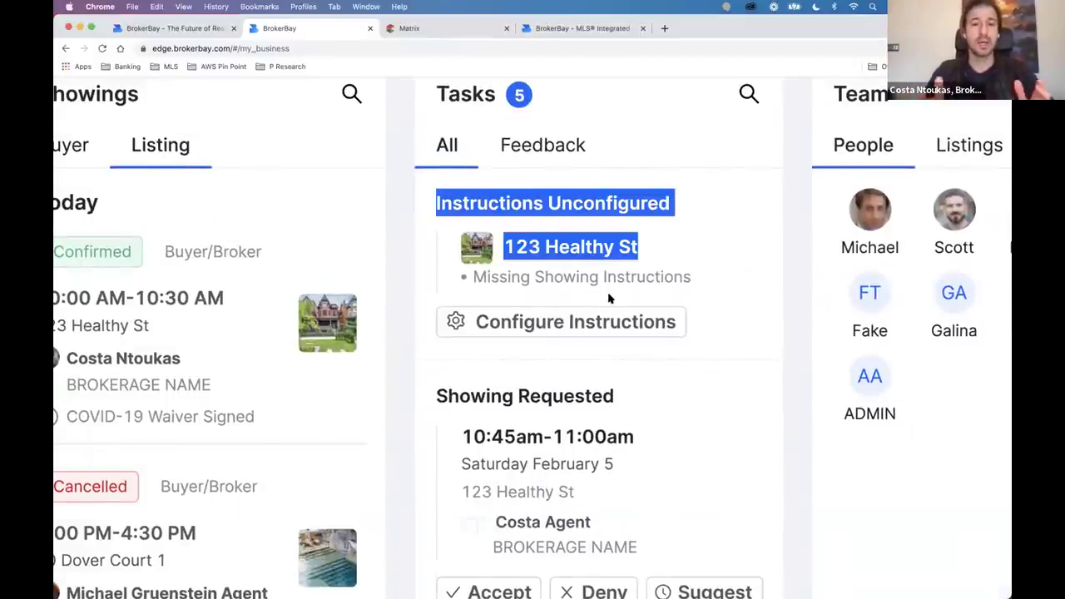
click(571, 309)
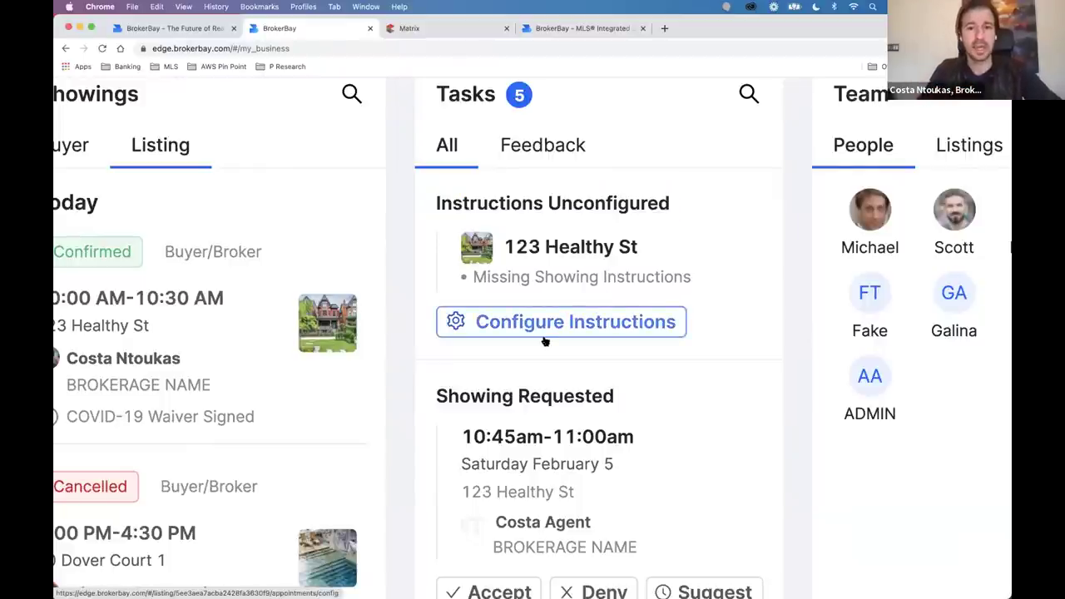
scroll(560, 306, down, 5)
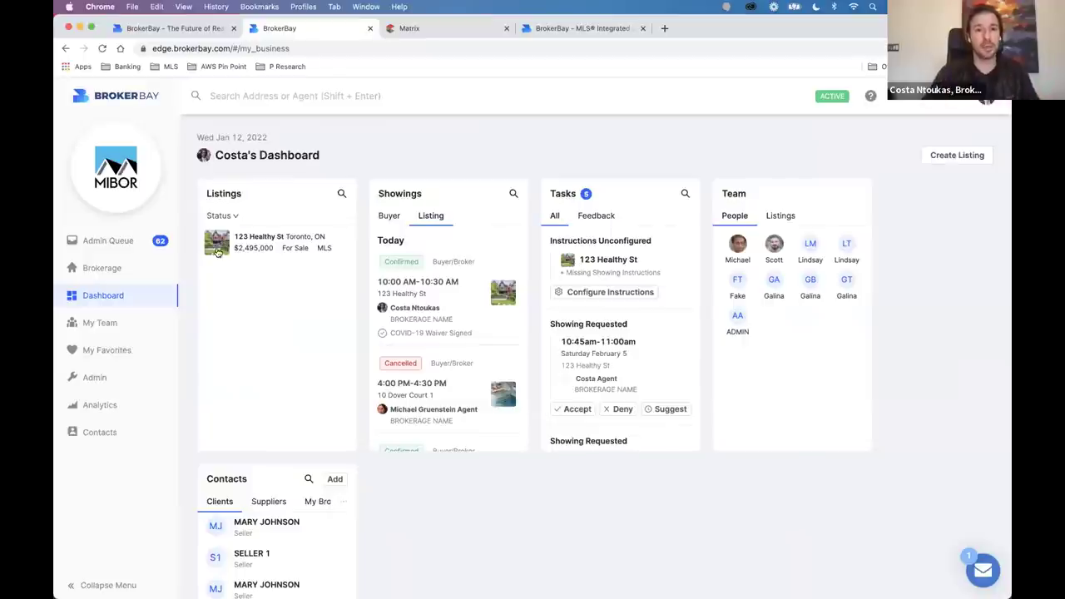
Open 123 Healthy St and follow its 'showing settings not configured' warning to Configure Showings.
click(286, 251)
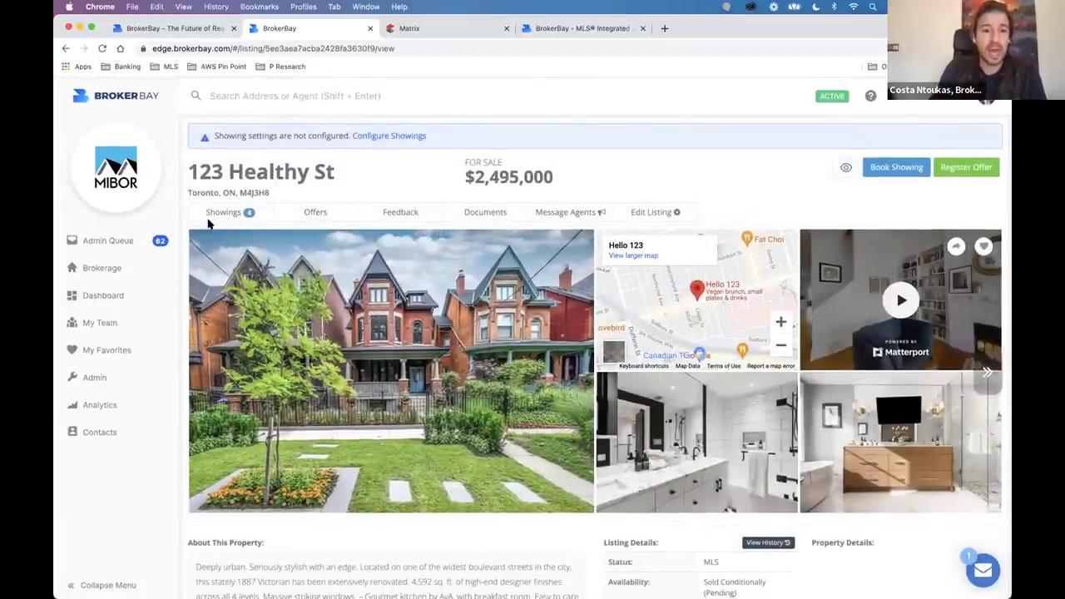
scroll(208, 223, up, 3)
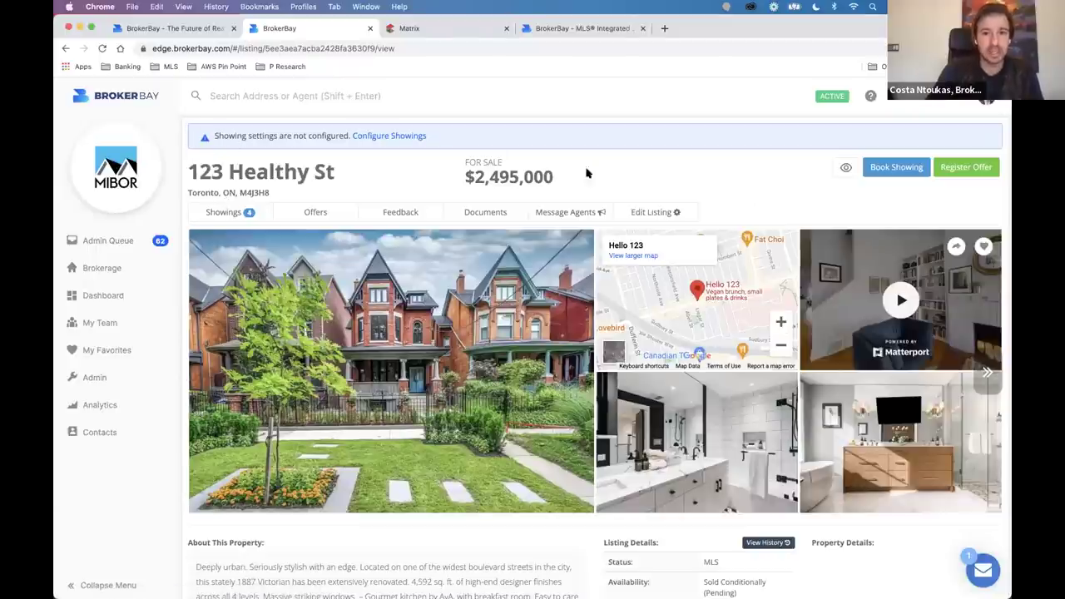
scroll(335, 162, up, 3)
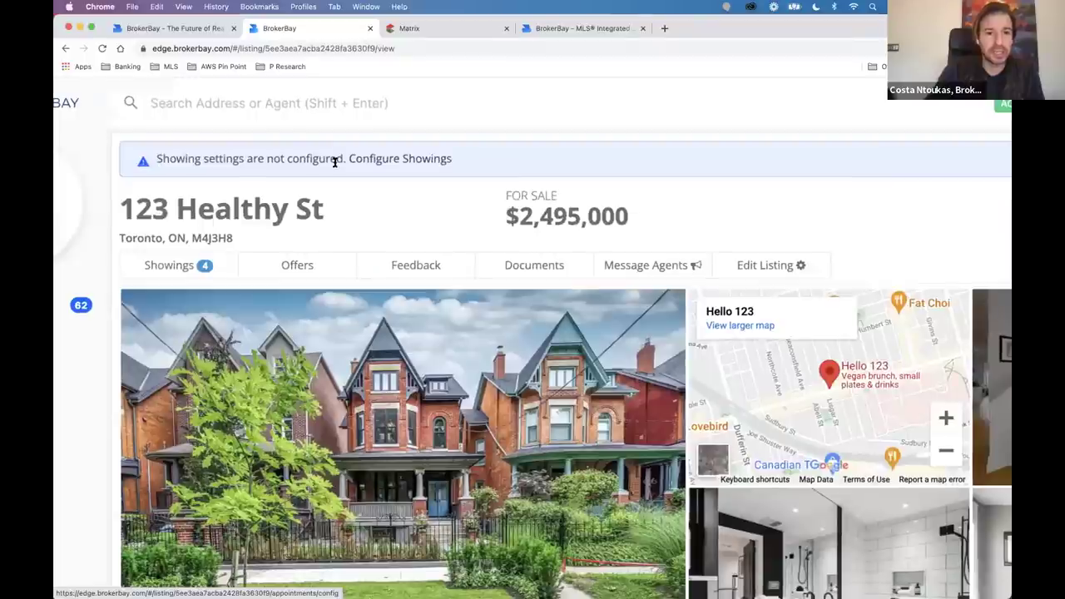
drag(335, 162, 158, 159)
scroll(304, 188, down, 3)
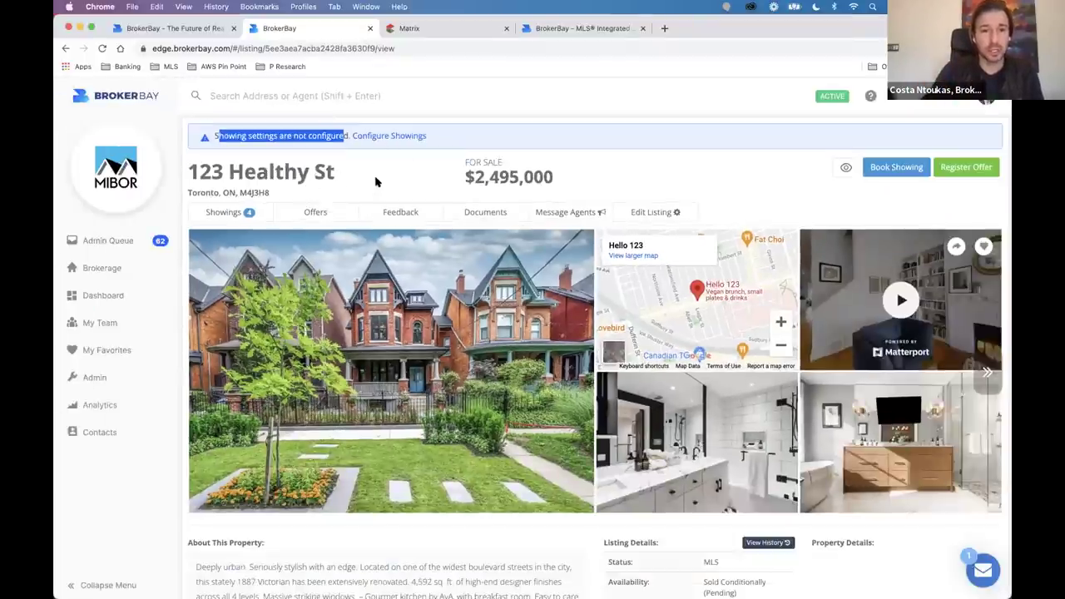
click(400, 138)
click(392, 136)
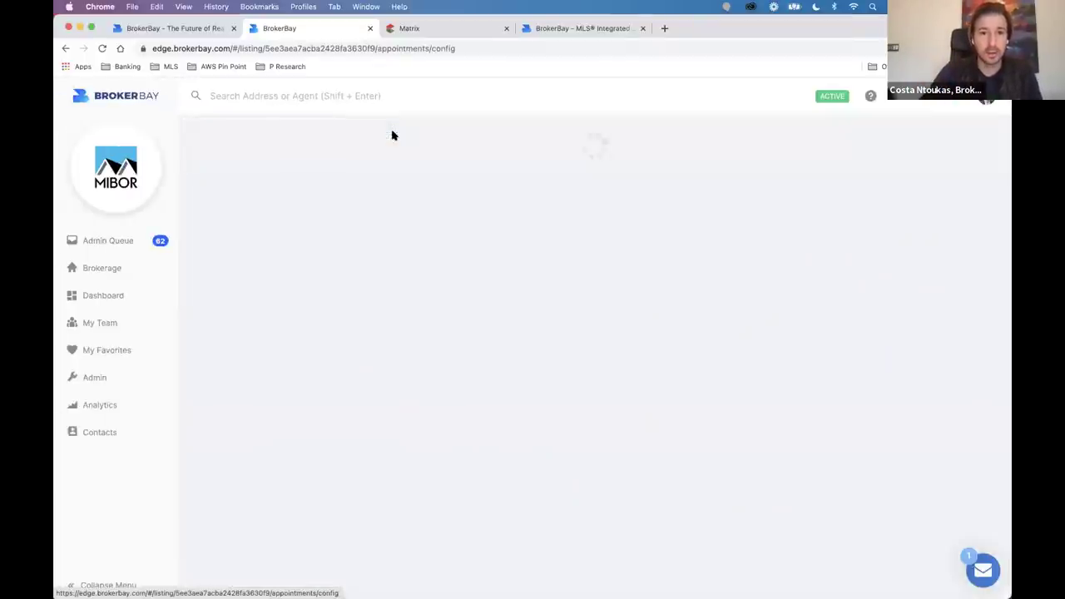
Move between the dashboard and the 123 Healthy St listing to reach its Showing Configuration page.
click(97, 301)
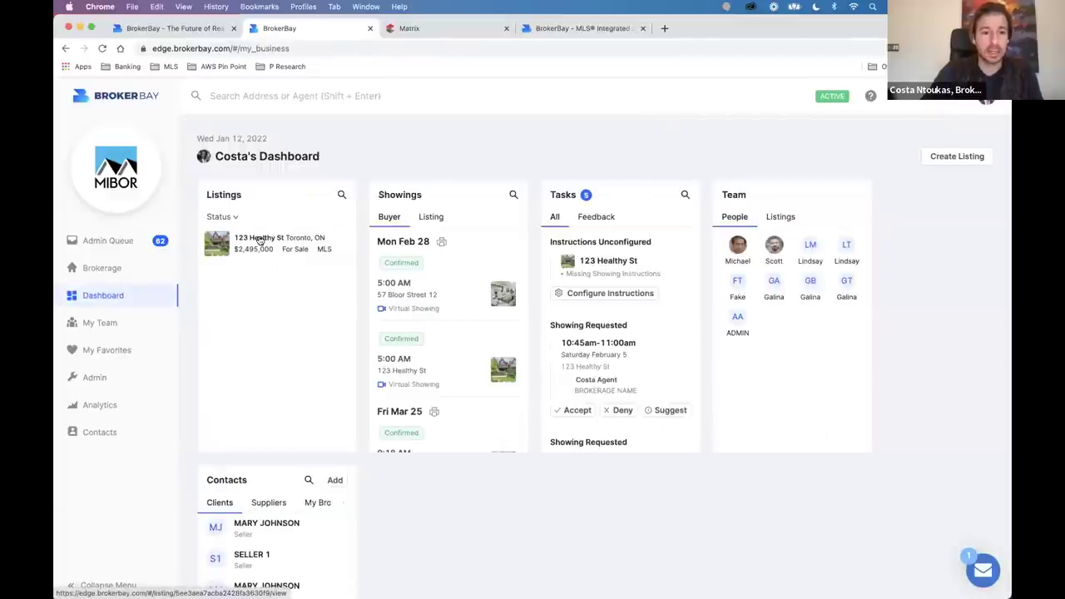
click(258, 240)
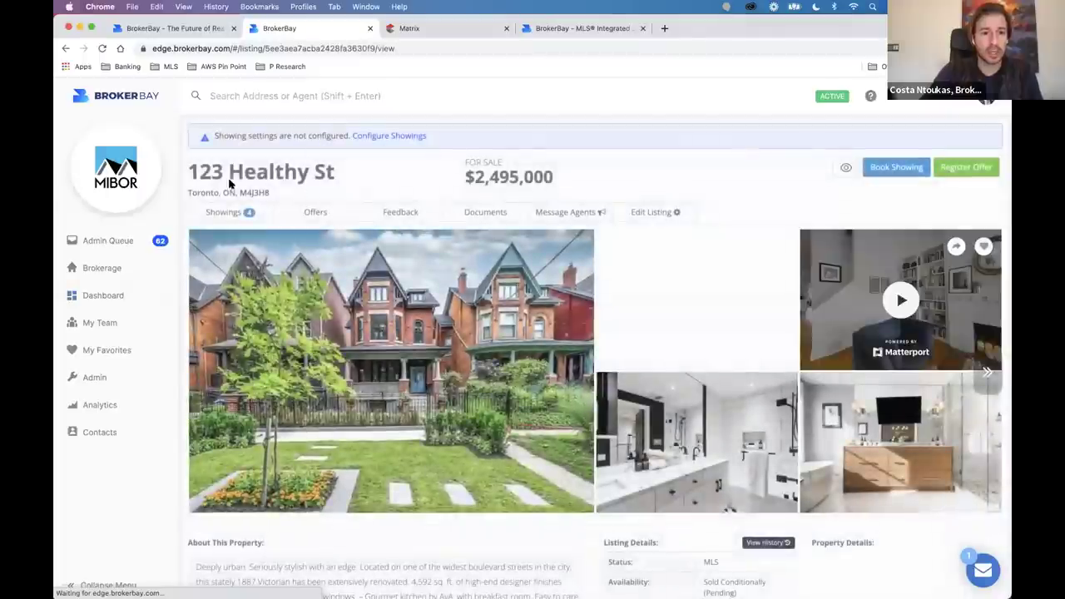
click(410, 126)
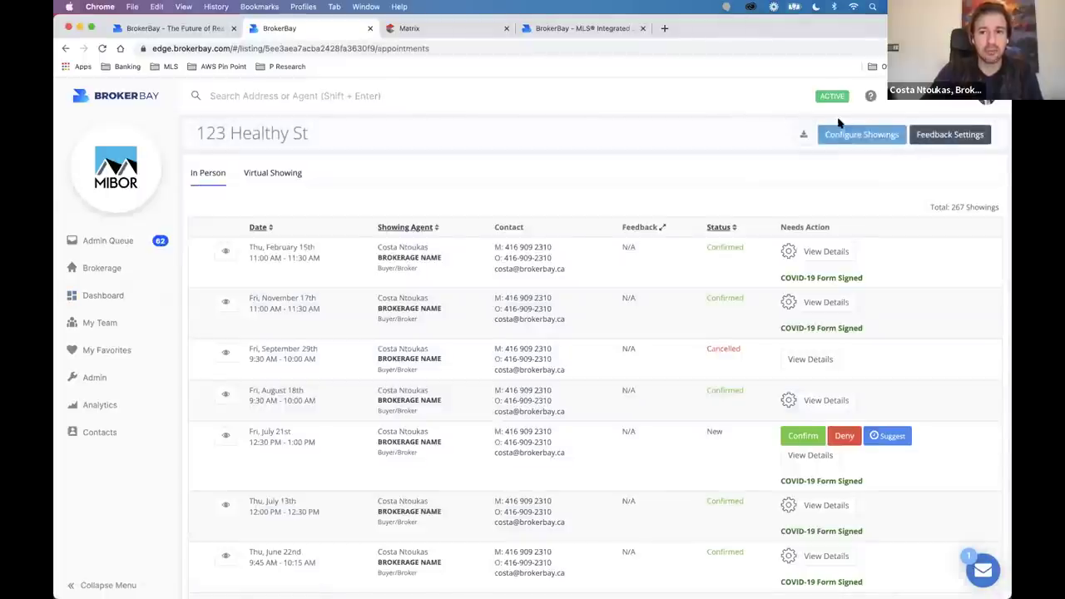
click(852, 133)
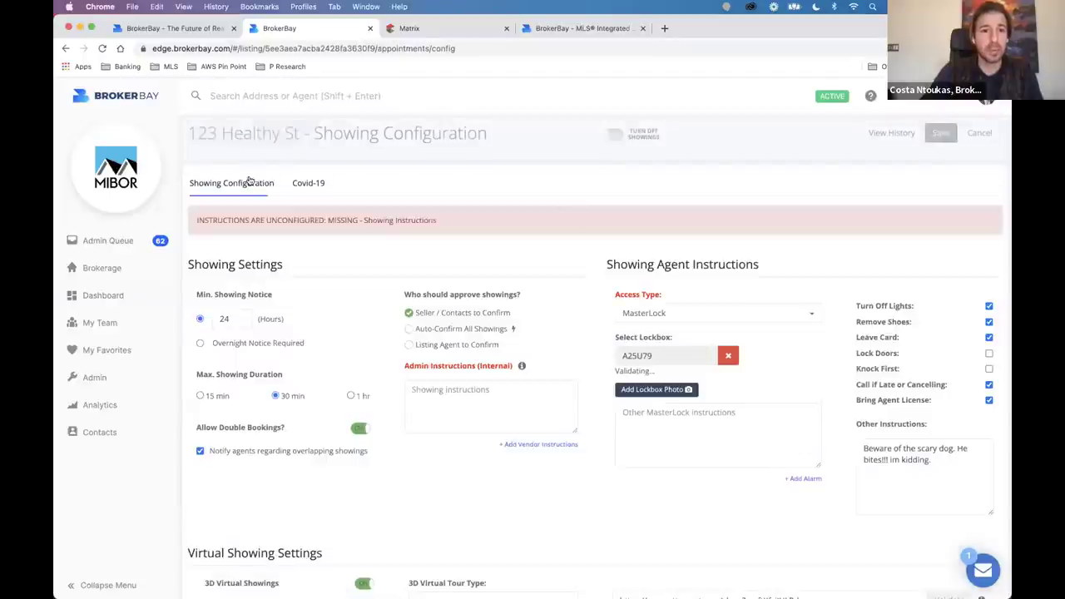
drag(308, 133, 518, 148)
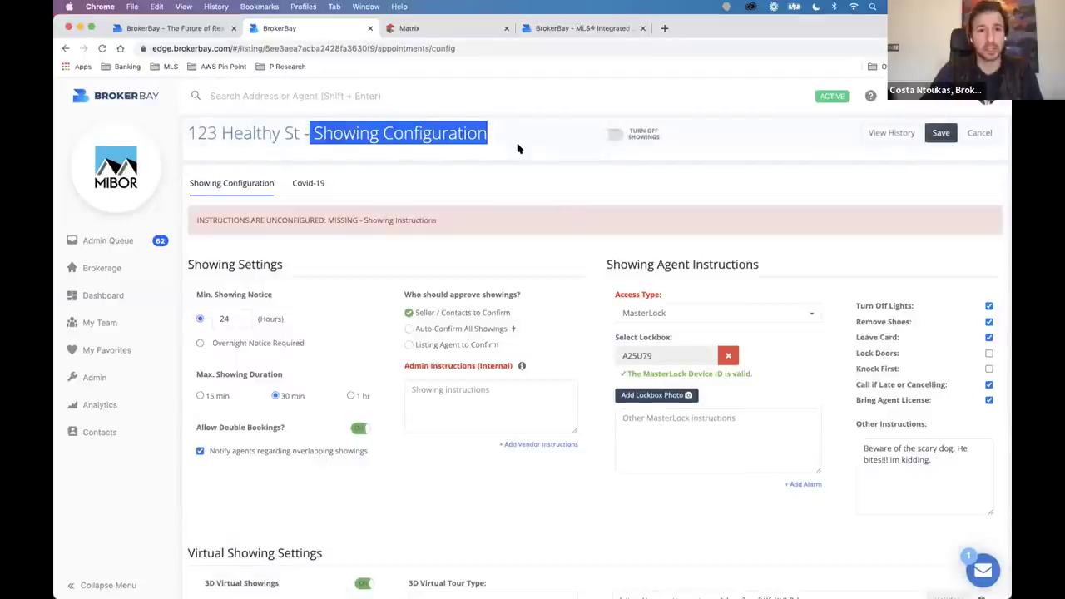
click(119, 304)
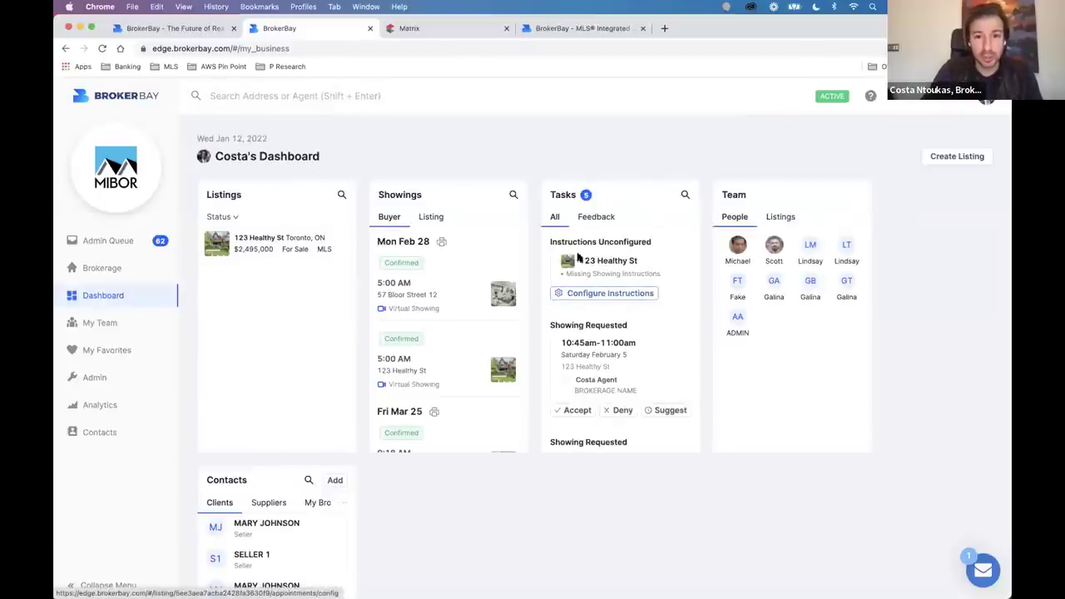
click(601, 294)
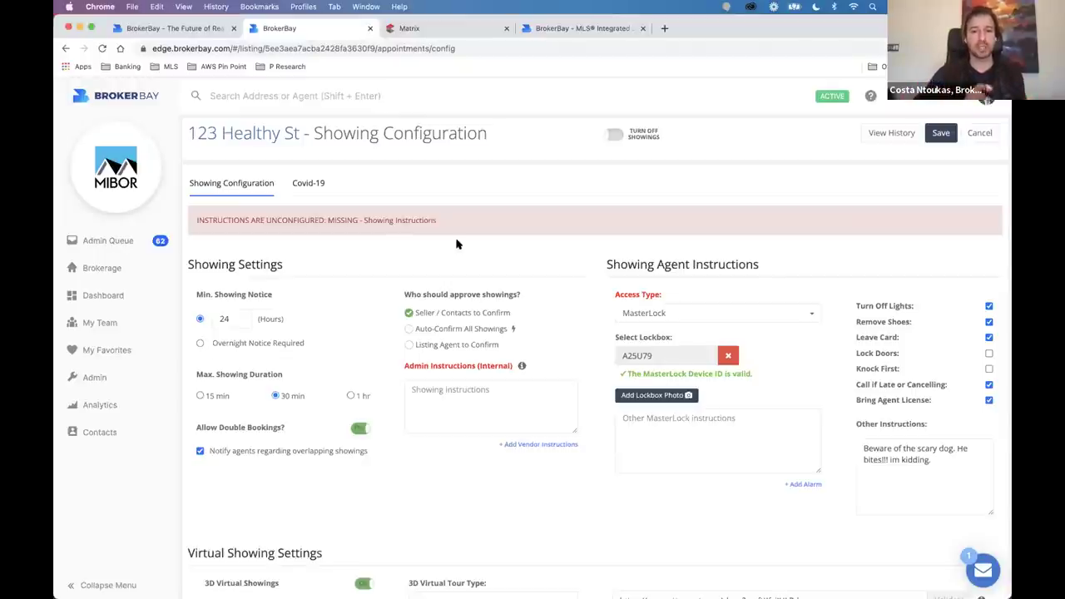
Edit the Min. Showing Notice hours, trying values 2, 5 and 24.
scroll(218, 332, down, 1)
scroll(218, 333, up, 1)
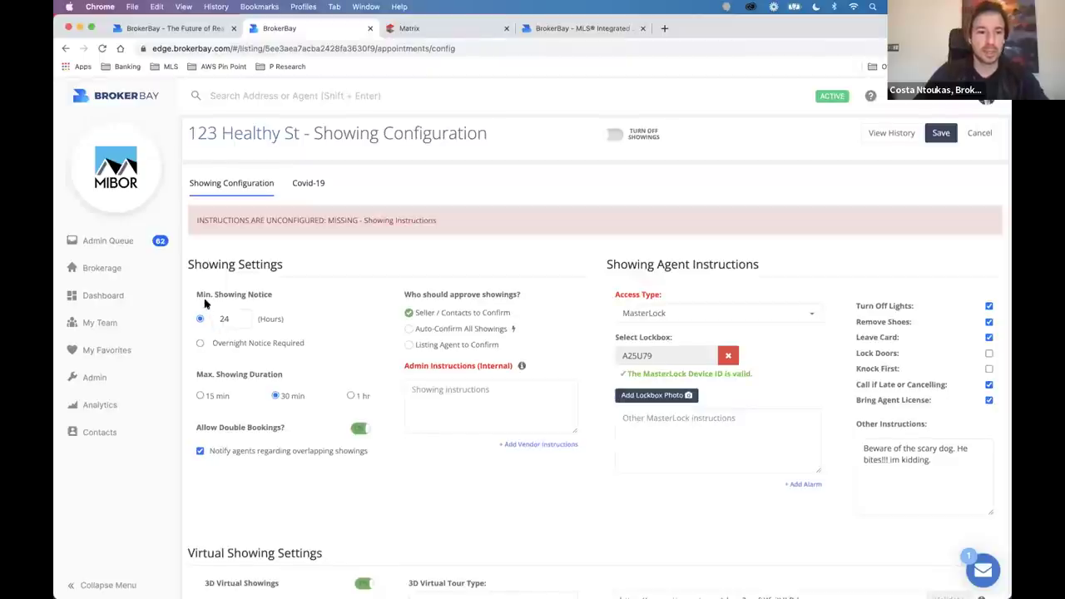
triple_click(218, 265)
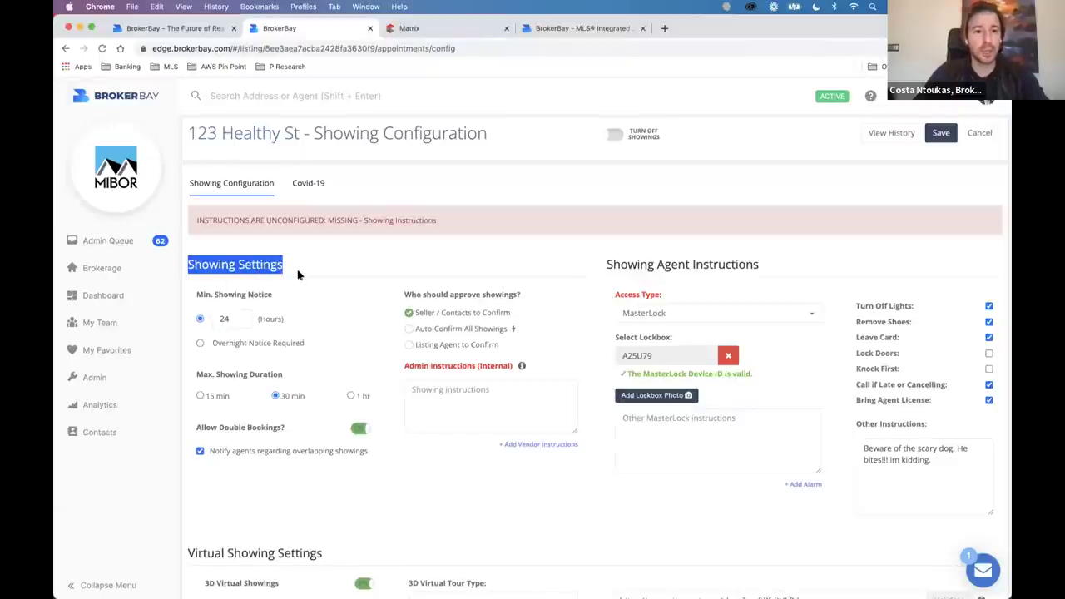
click(268, 277)
scroll(220, 312, up, 2)
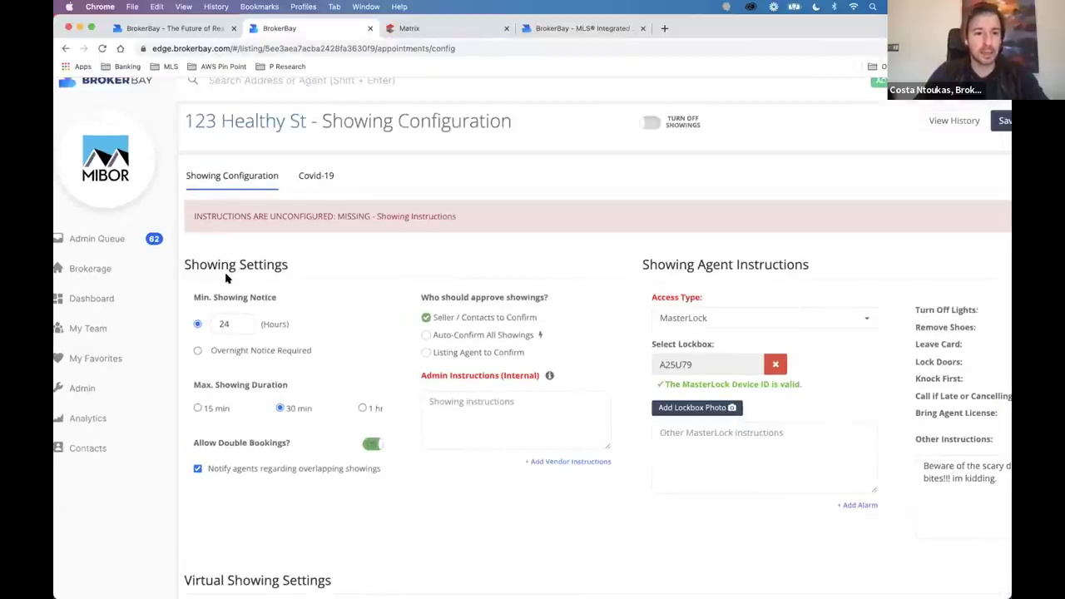
scroll(225, 278, up, 5)
drag(176, 299, 307, 304)
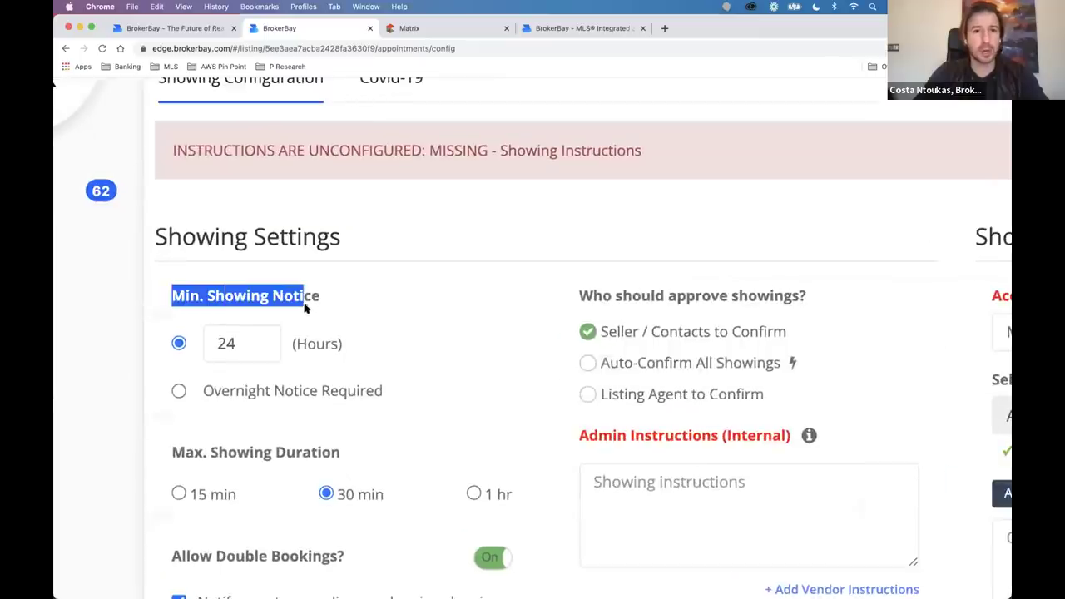
click(248, 343)
key(BackSpace)
key(BackSpace)
text(2)
key(BackSpace)
text(5)
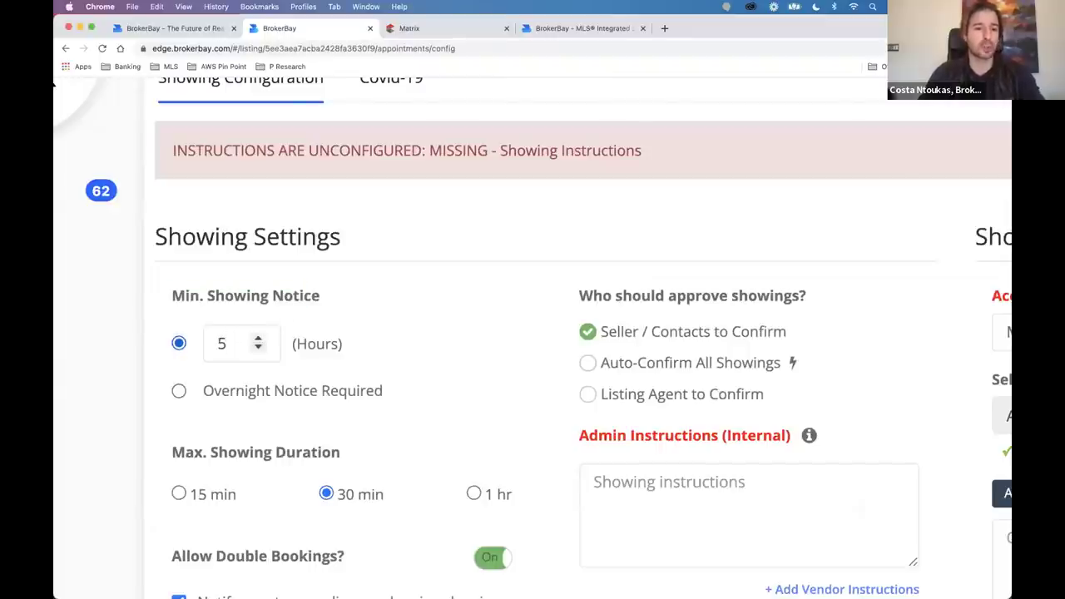
key(BackSpace)
text(24)
Overwrite the notice hours with 1, then clear it and re-enter 24 and 5.
key(super+a)
text(1)
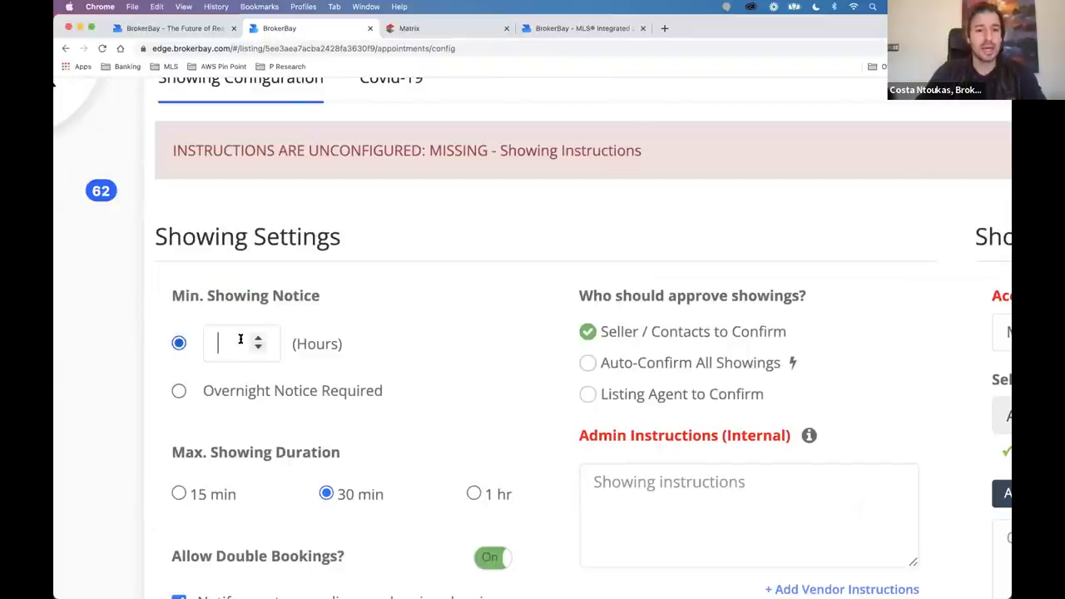
key(super+minus)
key(BackSpace)
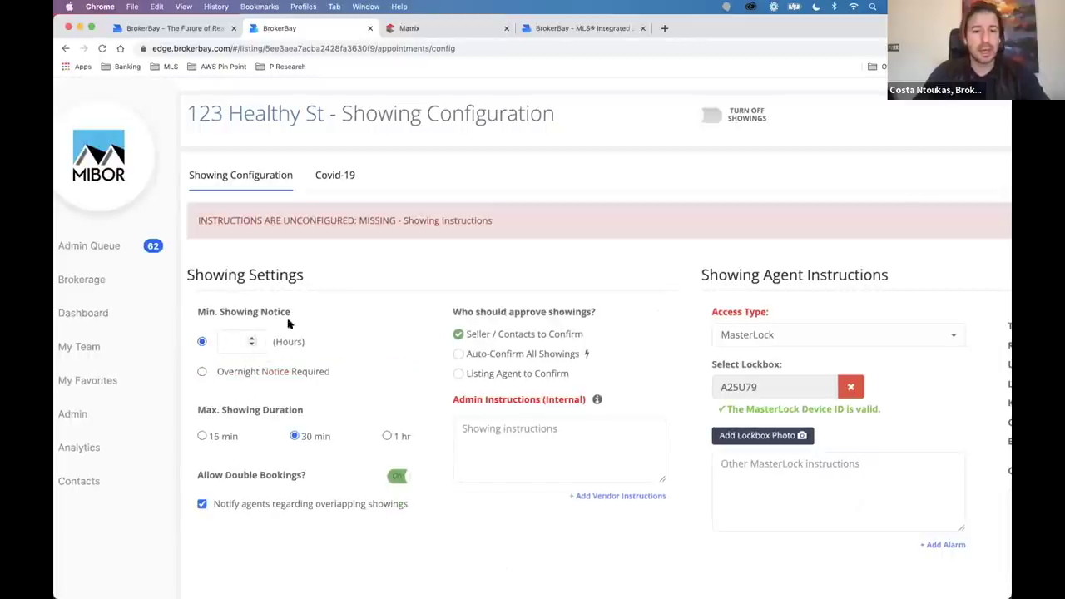
text(24)
key(BackSpace)
key(BackSpace)
text(5)
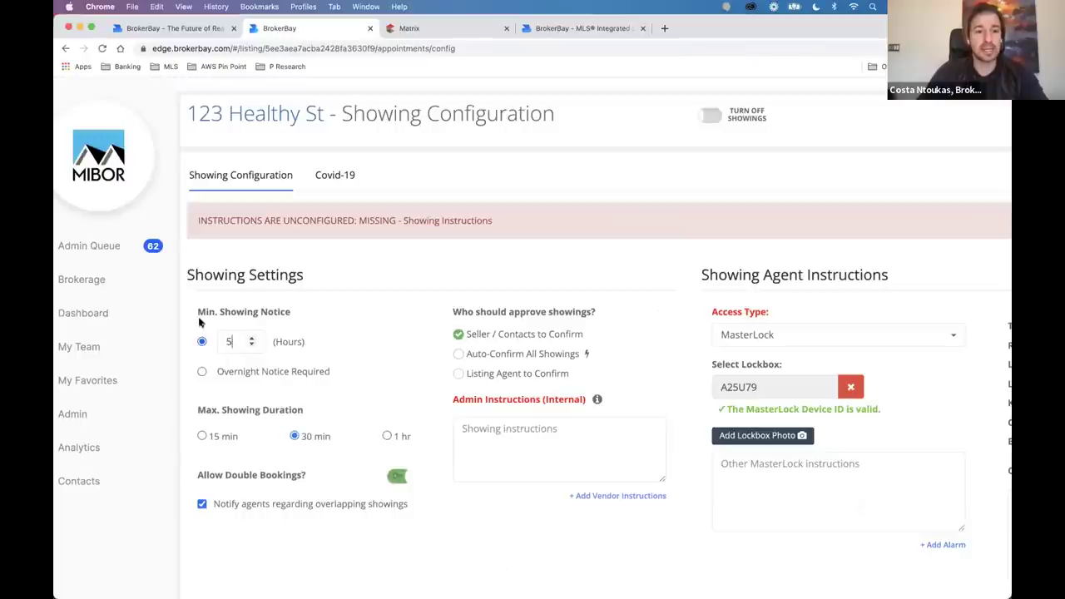
Switch Min. Showing Notice to overnight notice, then back to notice in hours.
drag(197, 317, 325, 326)
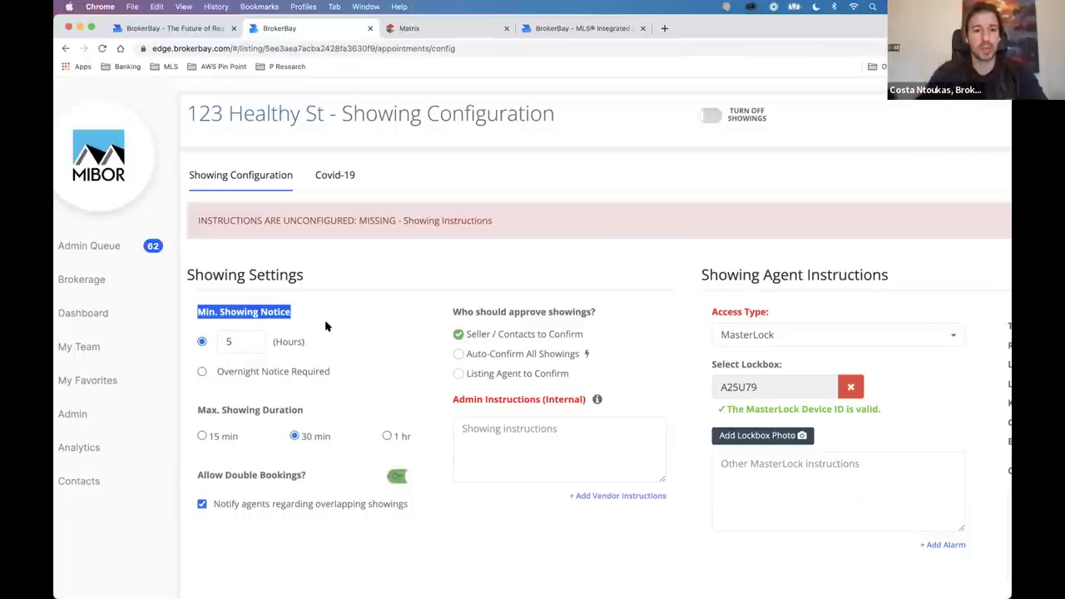
scroll(326, 326, down, 2)
key(super+minus)
click(201, 338)
drag(211, 345, 325, 372)
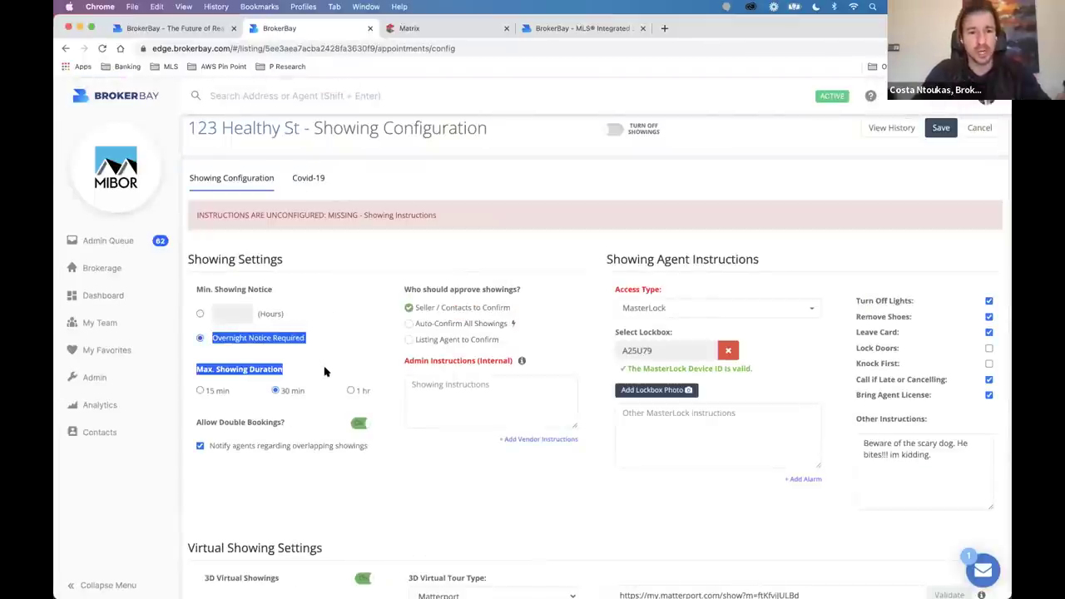
click(298, 347)
click(199, 314)
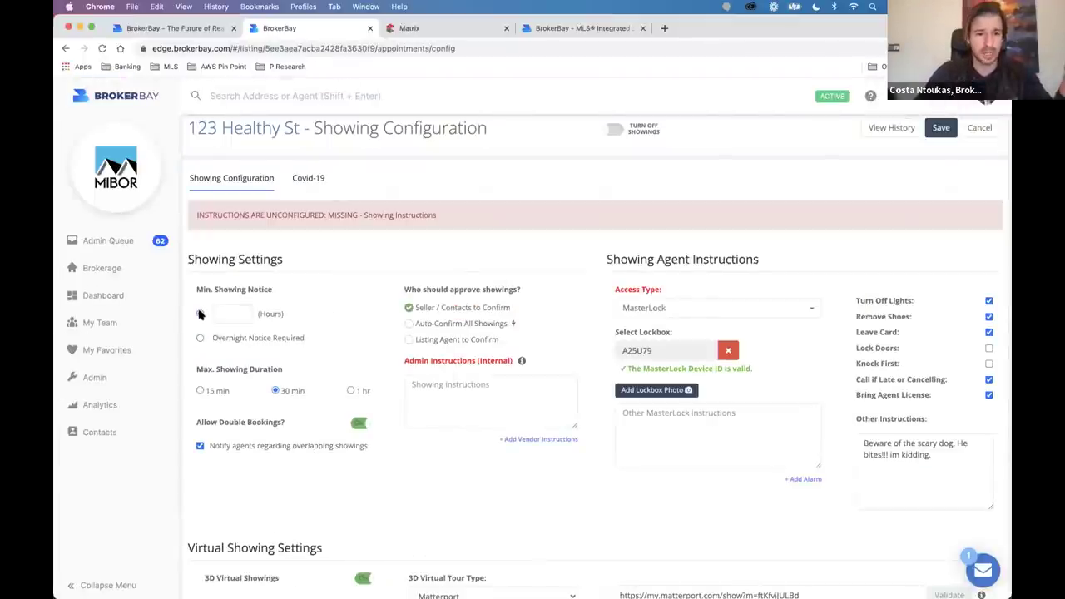
Try 1 hr and 15 min maximum showing durations, settling back on 30 min.
drag(194, 367, 288, 366)
click(358, 392)
click(275, 391)
click(200, 391)
click(294, 391)
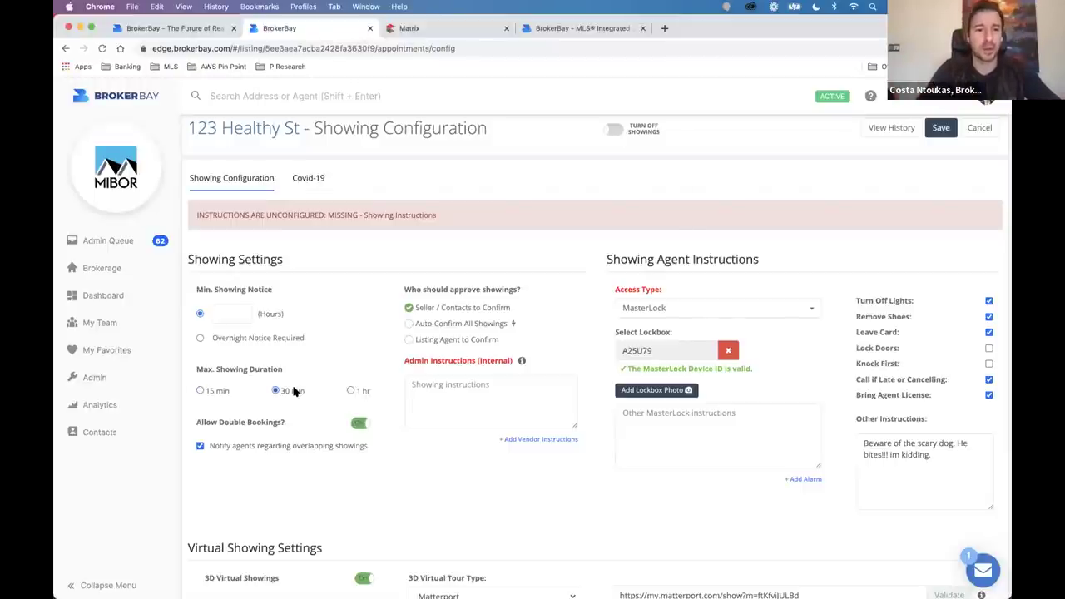
scroll(295, 391, down, 2)
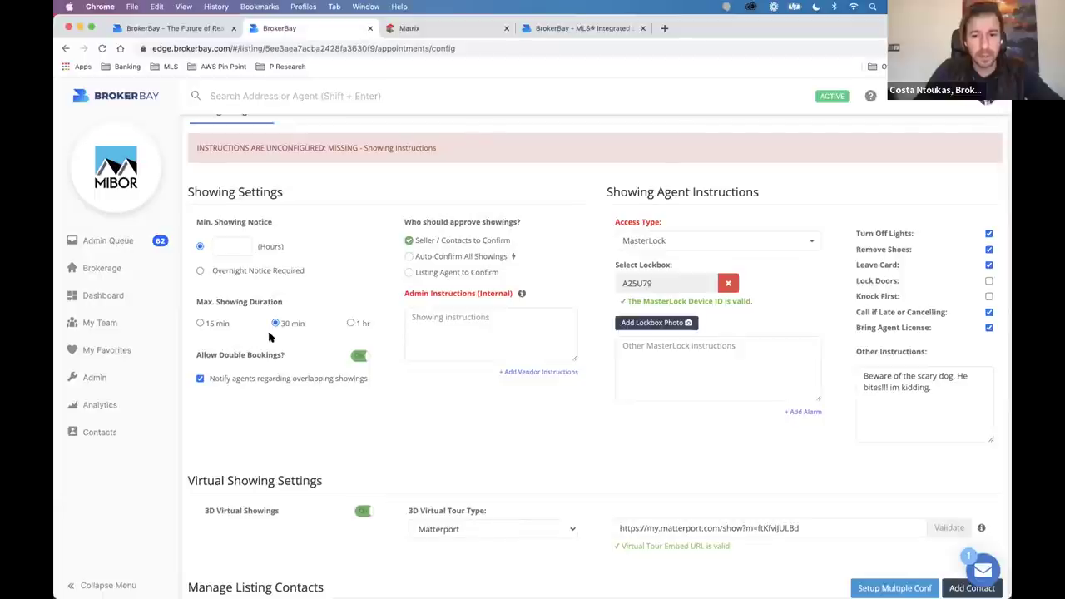
drag(200, 356, 275, 359)
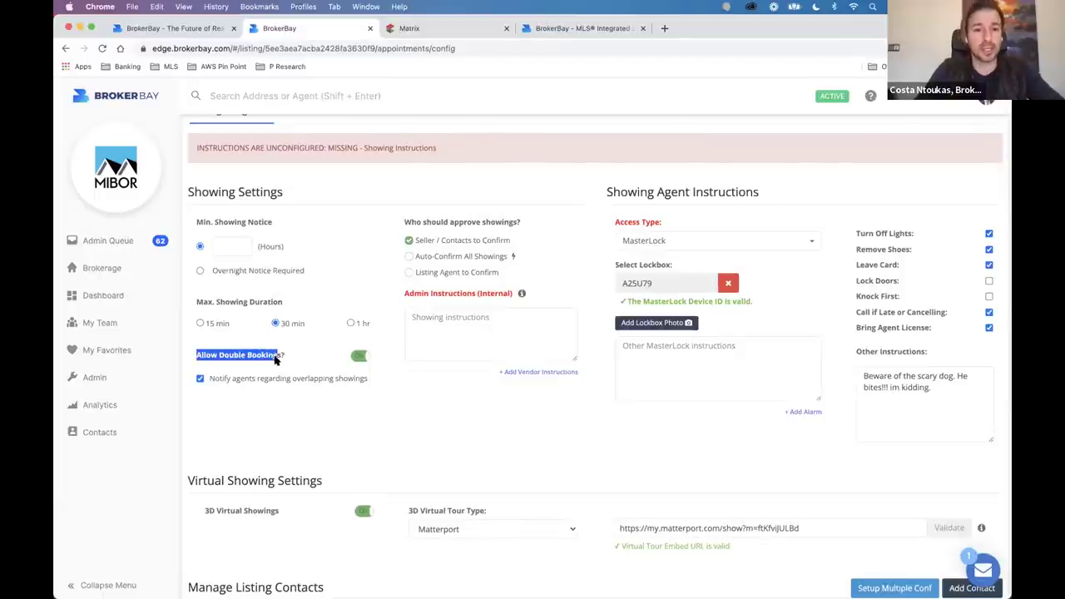
click(275, 359)
click(359, 355)
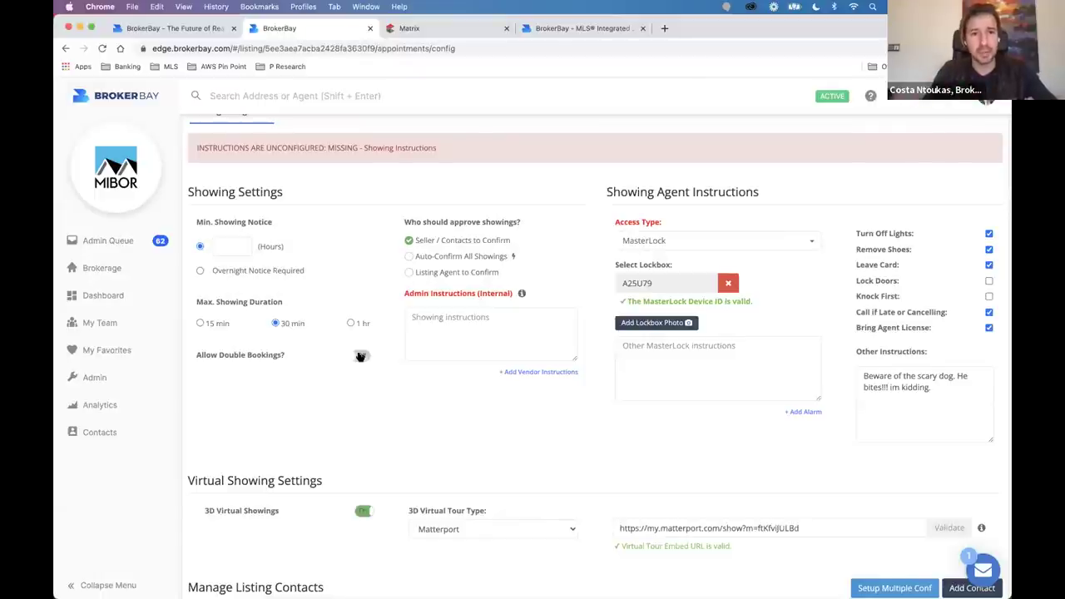
click(360, 356)
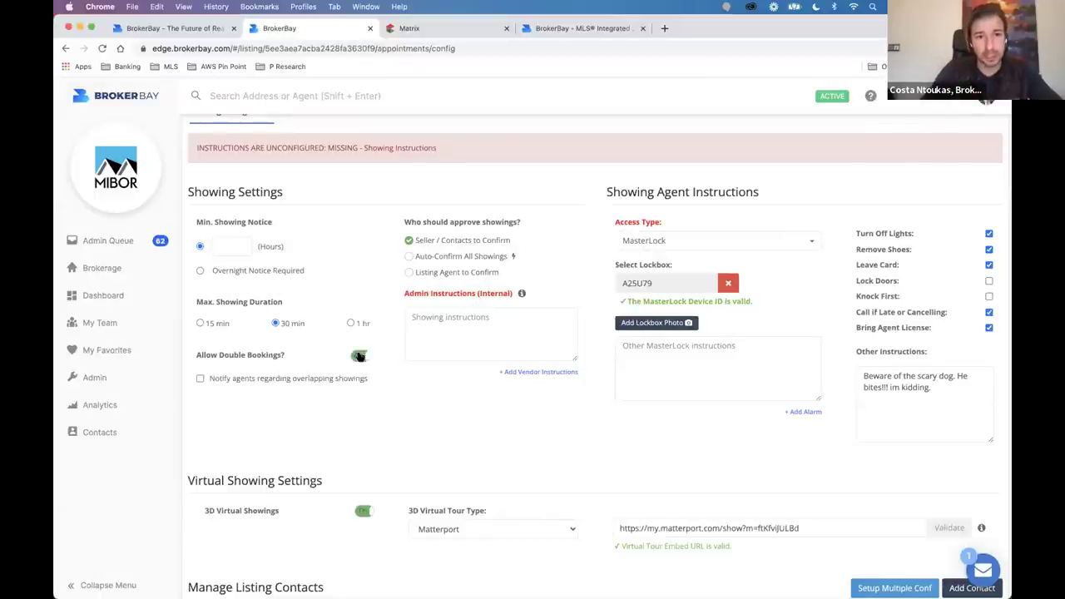
click(201, 379)
drag(209, 380, 283, 383)
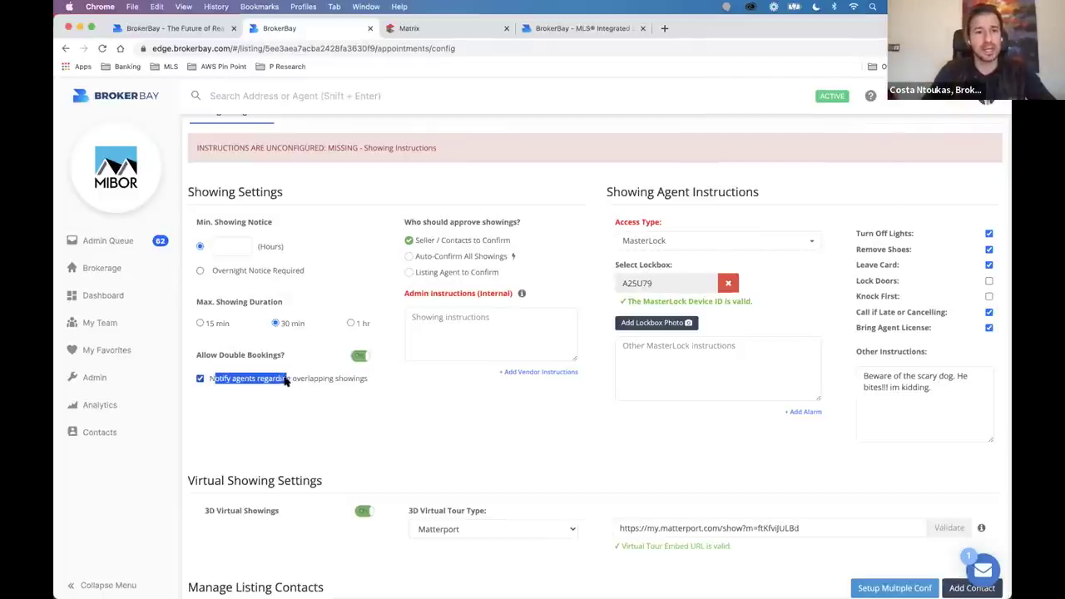
click(283, 381)
click(362, 356)
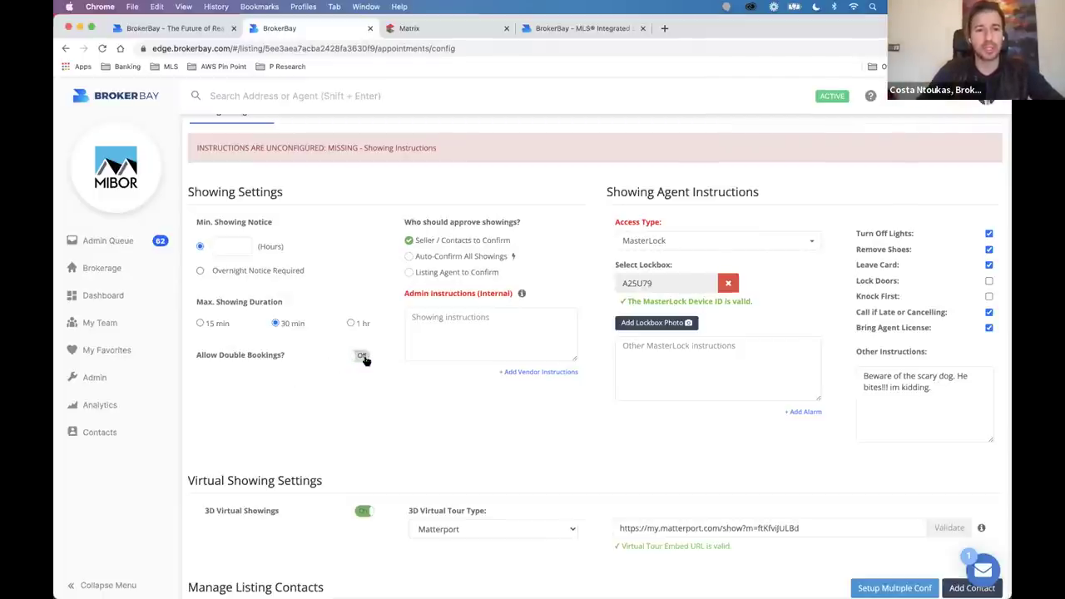
click(362, 356)
click(201, 380)
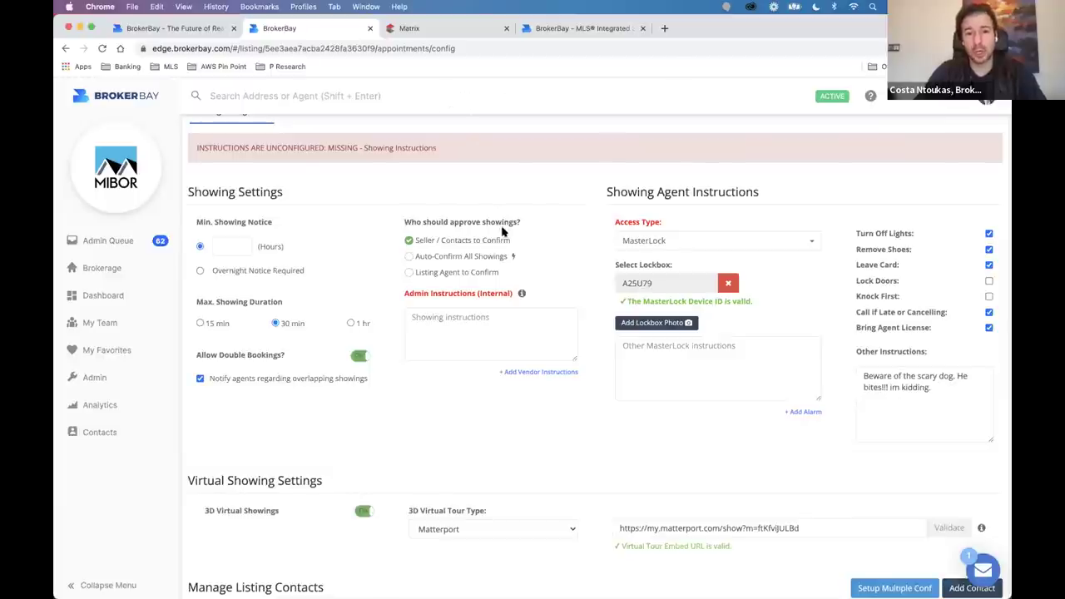
scroll(419, 263, up, 3)
Enable Auto-Confirm All Showings and try notice hours of 4 and 0, leaving it blank.
click(418, 260)
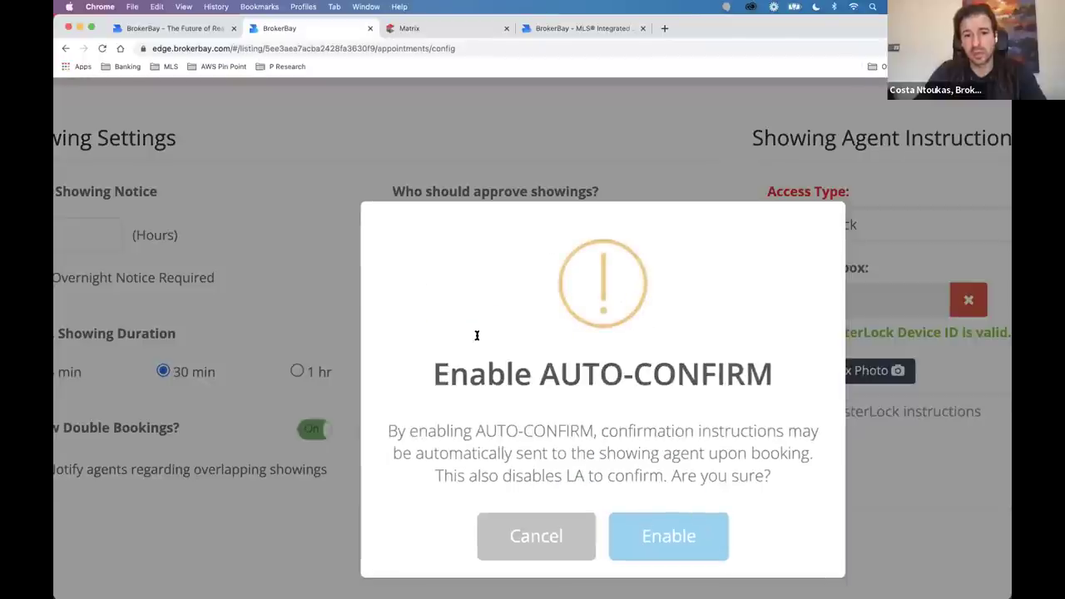
scroll(475, 335, down, 3)
click(567, 423)
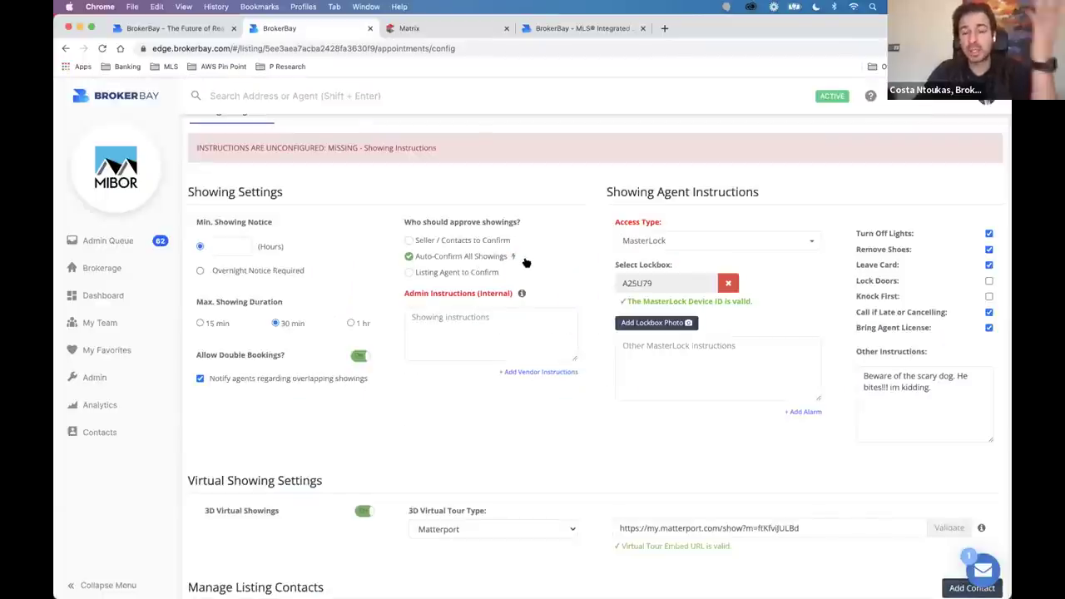
click(223, 240)
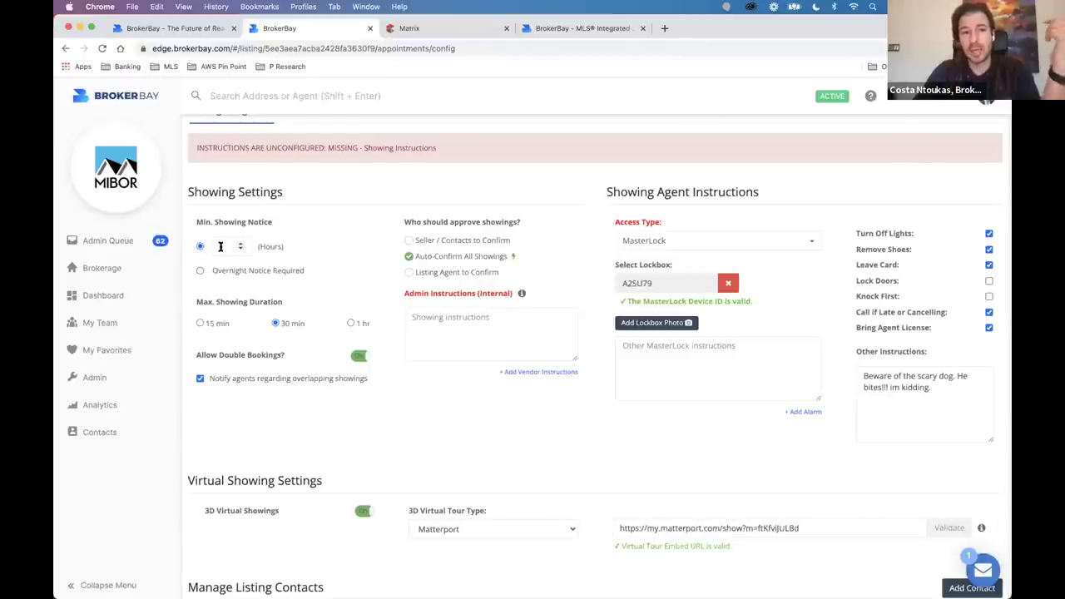
text(4)
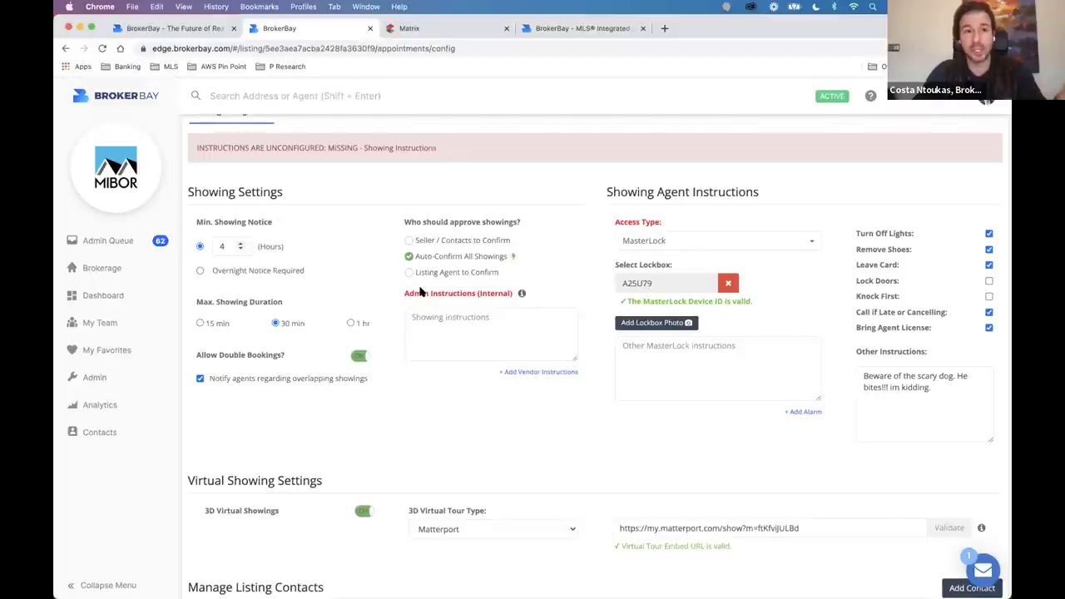
key(BackSpace)
text(0)
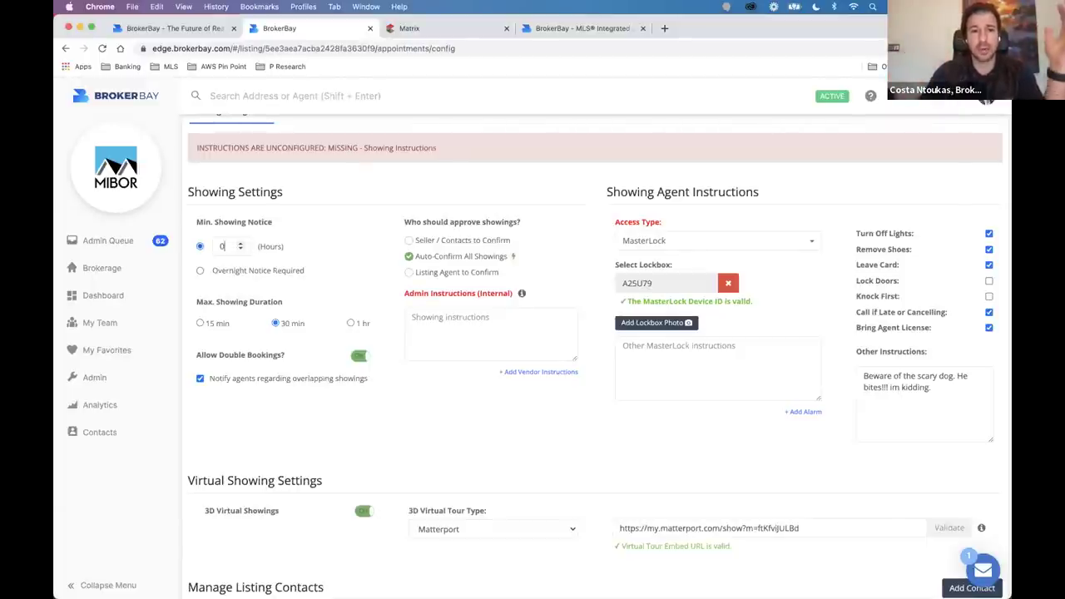
key(BackSpace)
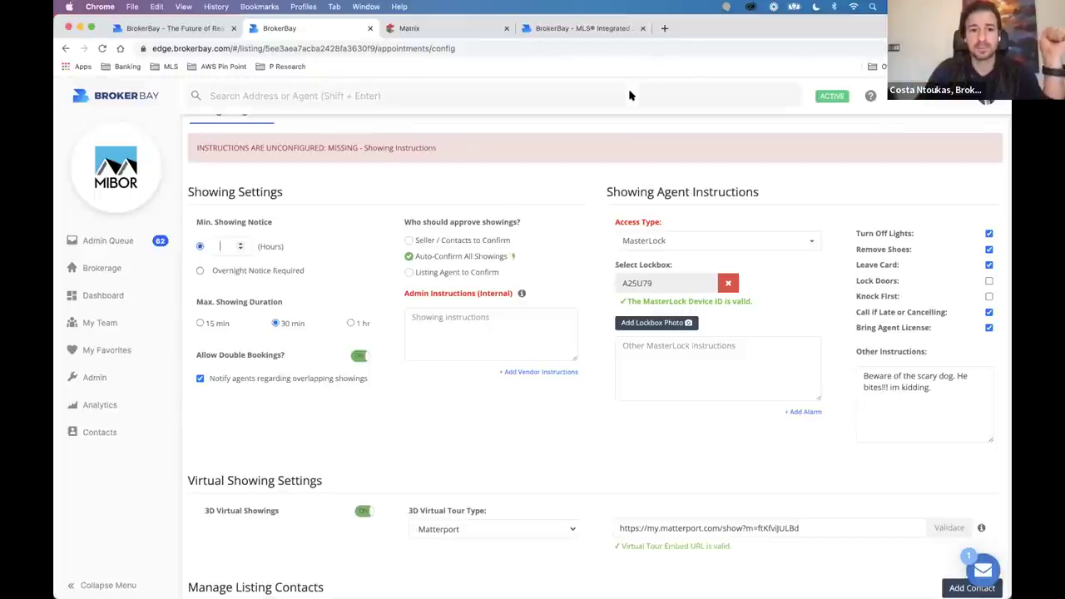
Turn off overlapping-showing notifications and disallow double bookings.
scroll(208, 356, up, 3)
click(199, 380)
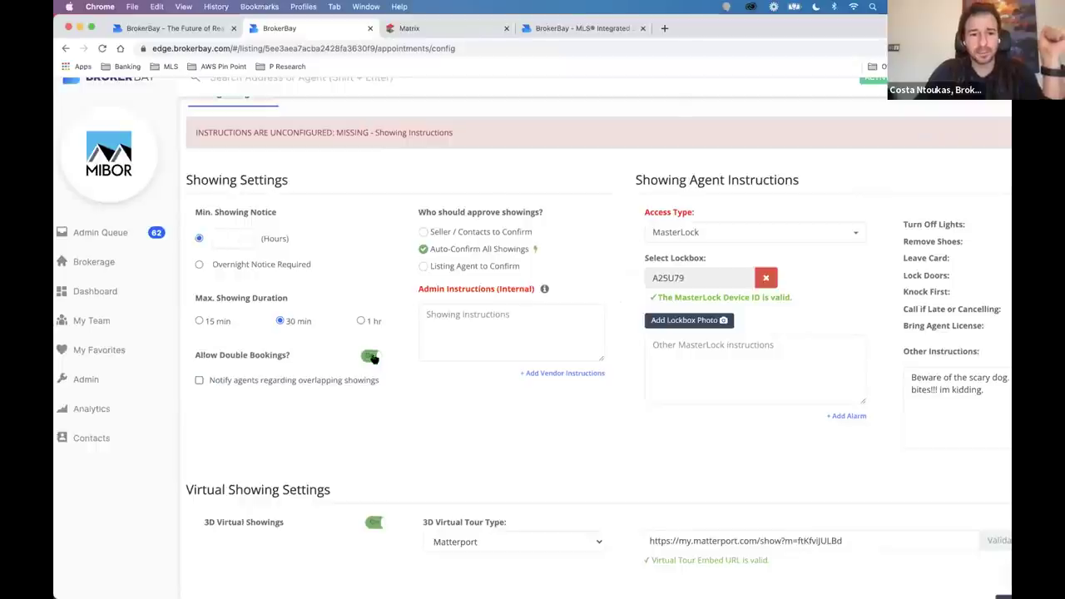
click(369, 355)
scroll(396, 235, down, 3)
scroll(396, 236, up, 2)
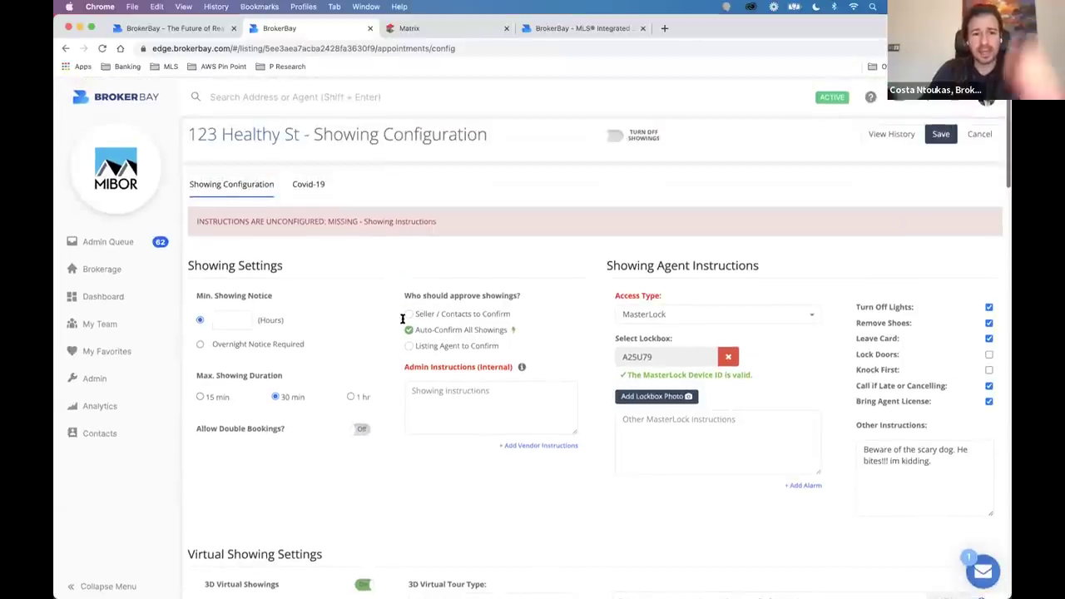
scroll(432, 288, up, 2)
Switch approval to Seller / Contacts to Confirm, then re-enable Auto-Confirm All Showings.
drag(398, 295, 547, 299)
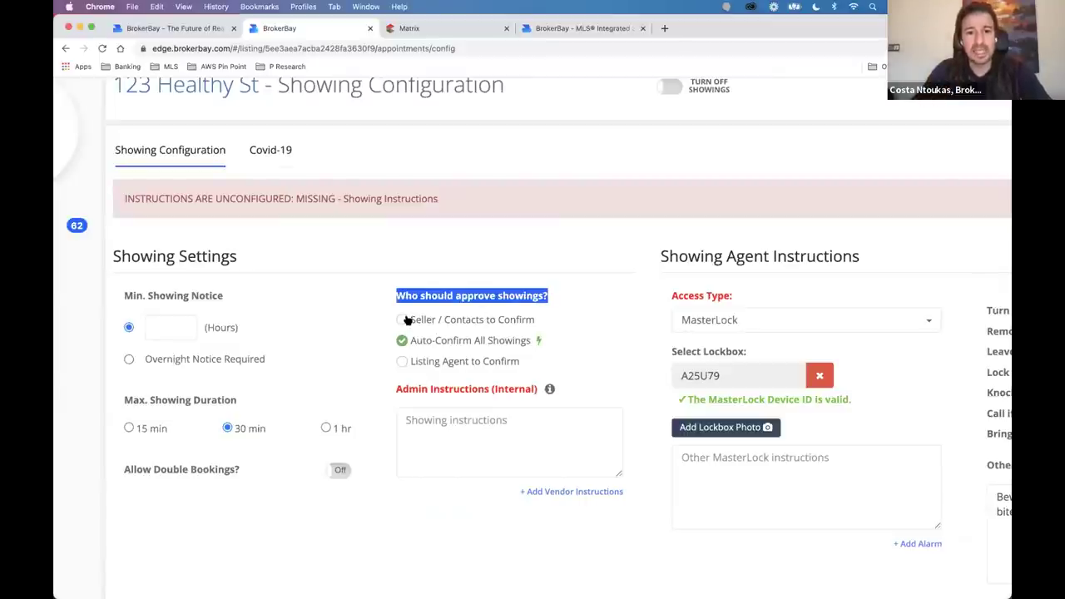
scroll(404, 321, up, 3)
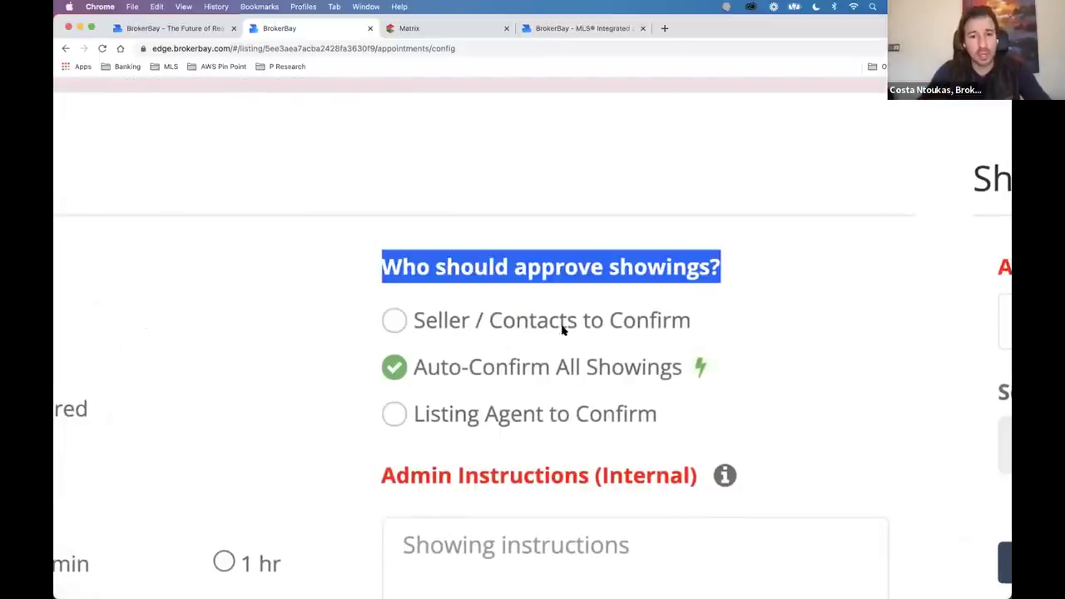
click(398, 325)
scroll(399, 326, down, 3)
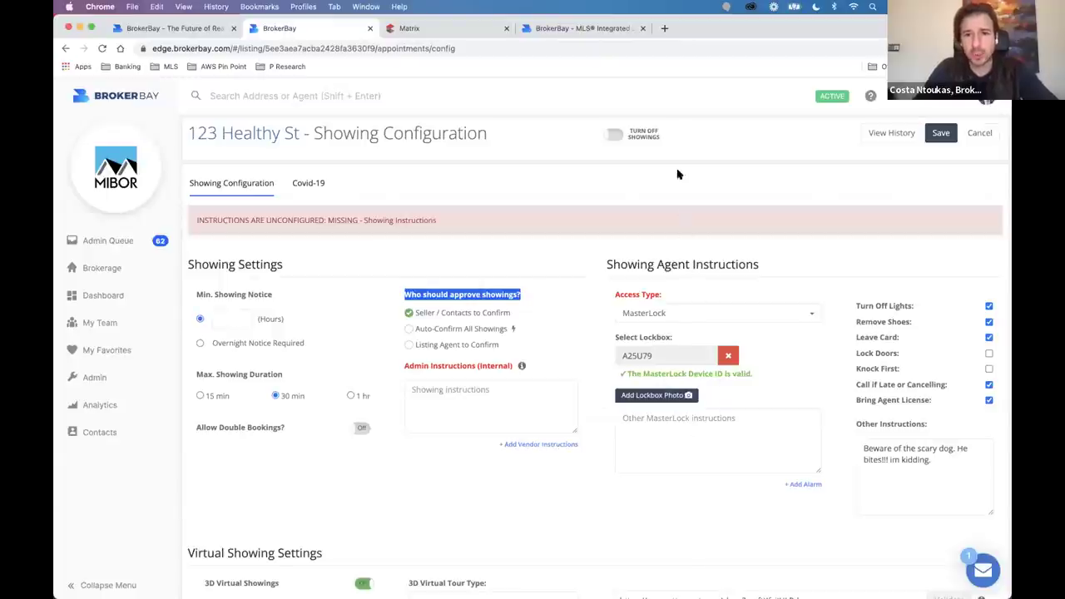
scroll(409, 330, up, 3)
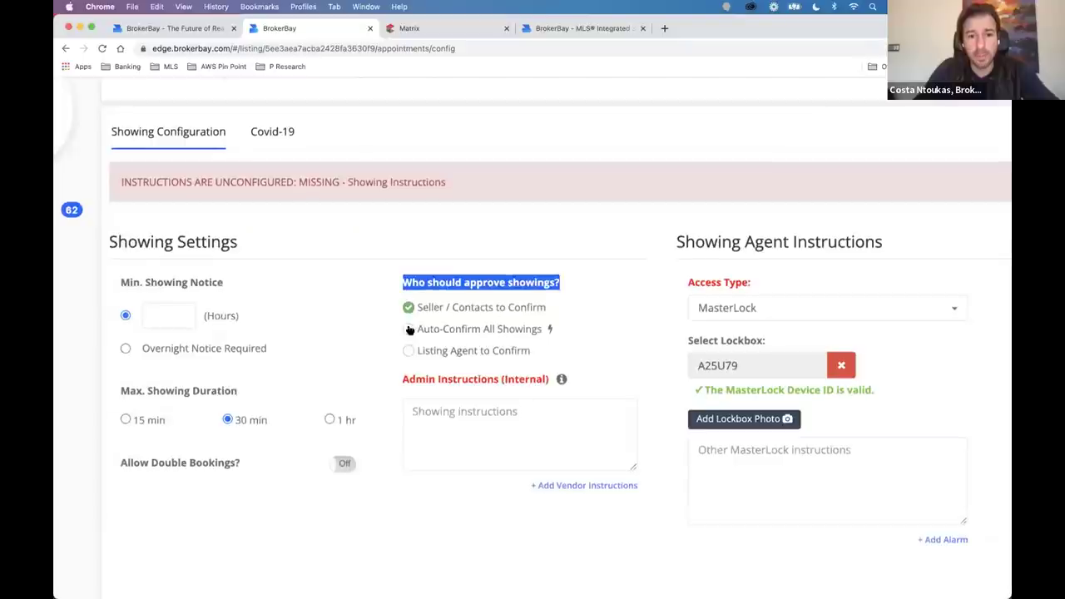
click(409, 330)
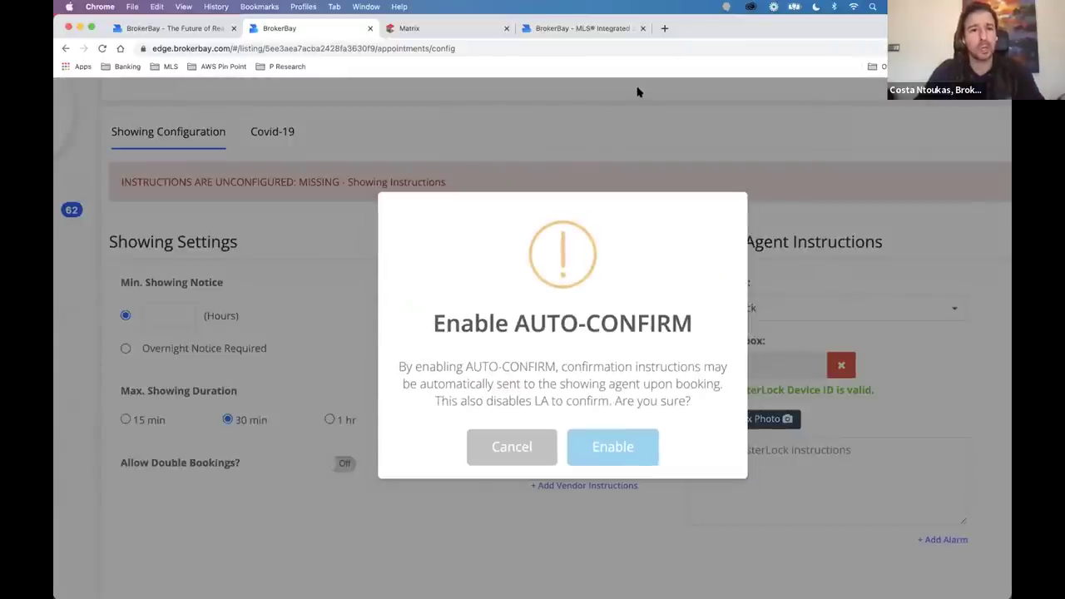
click(614, 444)
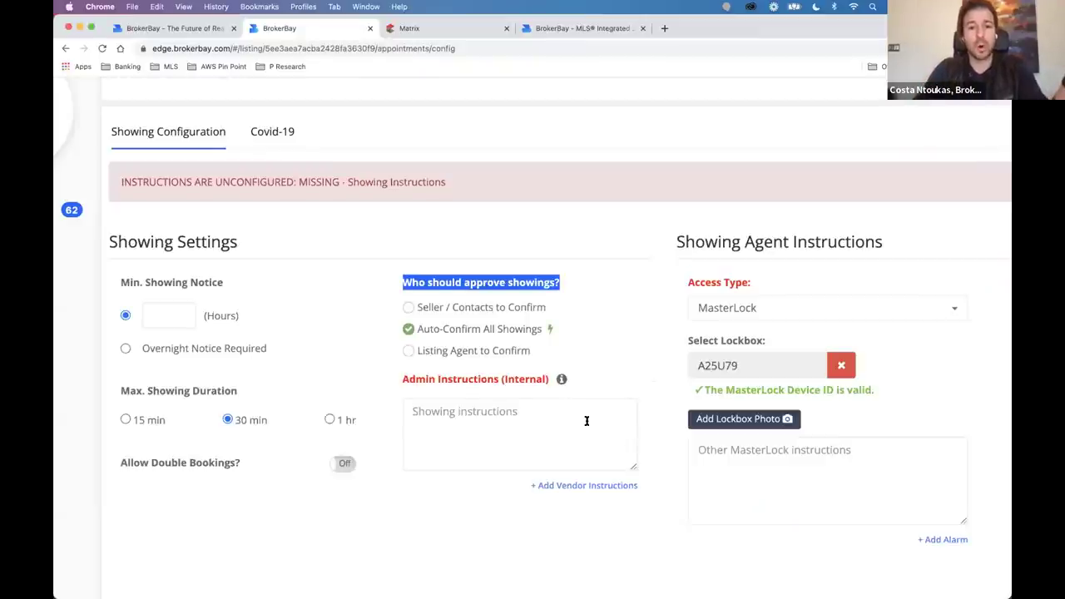
scroll(405, 354, up, 5)
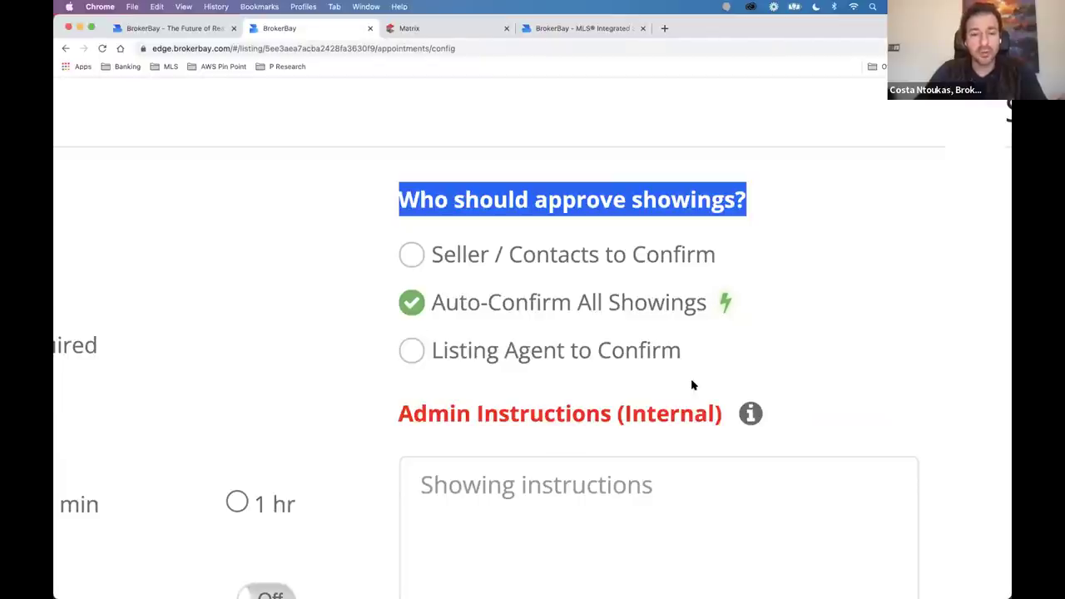
scroll(652, 365, down, 5)
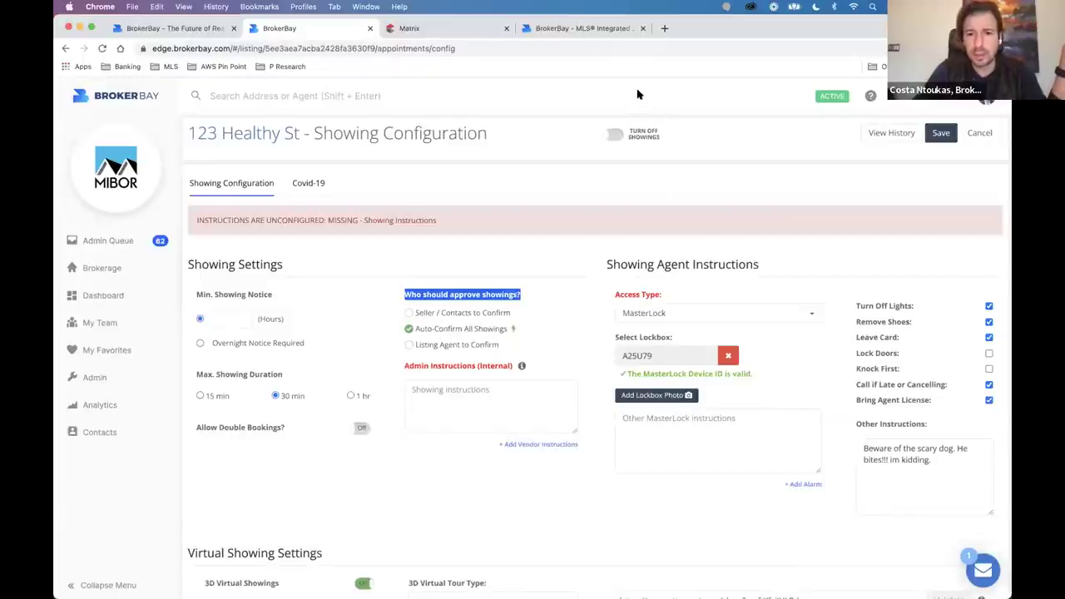
Toggle approval through auto-confirm once more and settle on Seller / Contacts to Confirm.
click(434, 275)
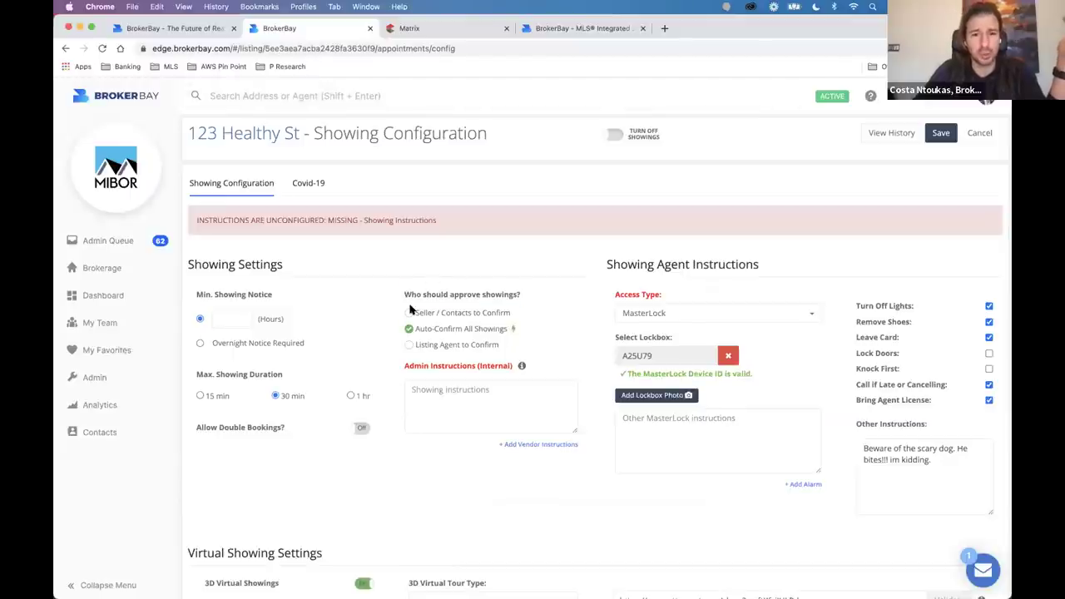
click(408, 315)
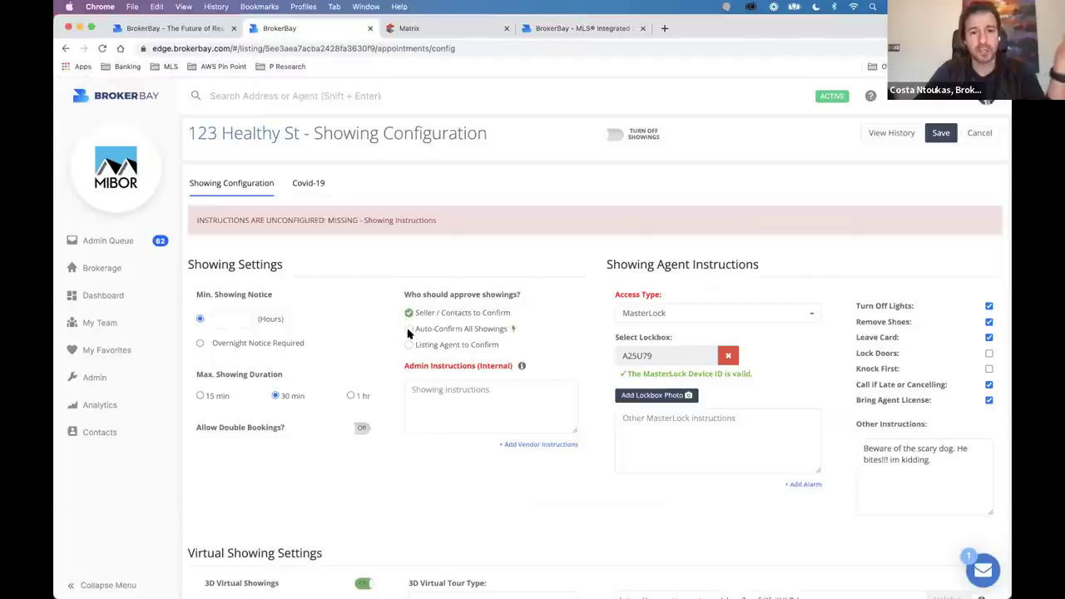
click(409, 331)
click(559, 412)
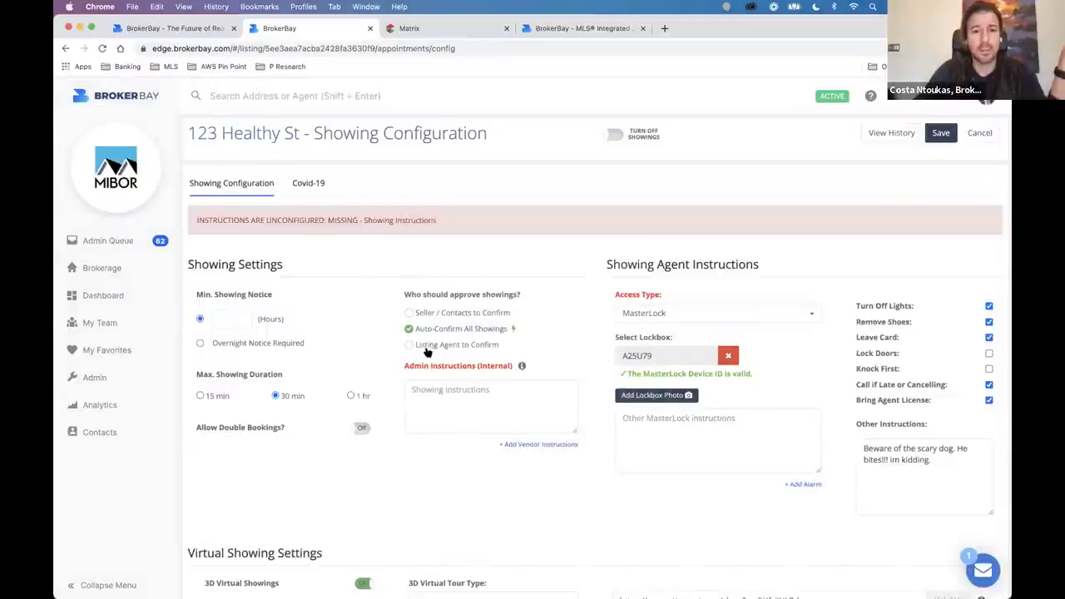
click(408, 314)
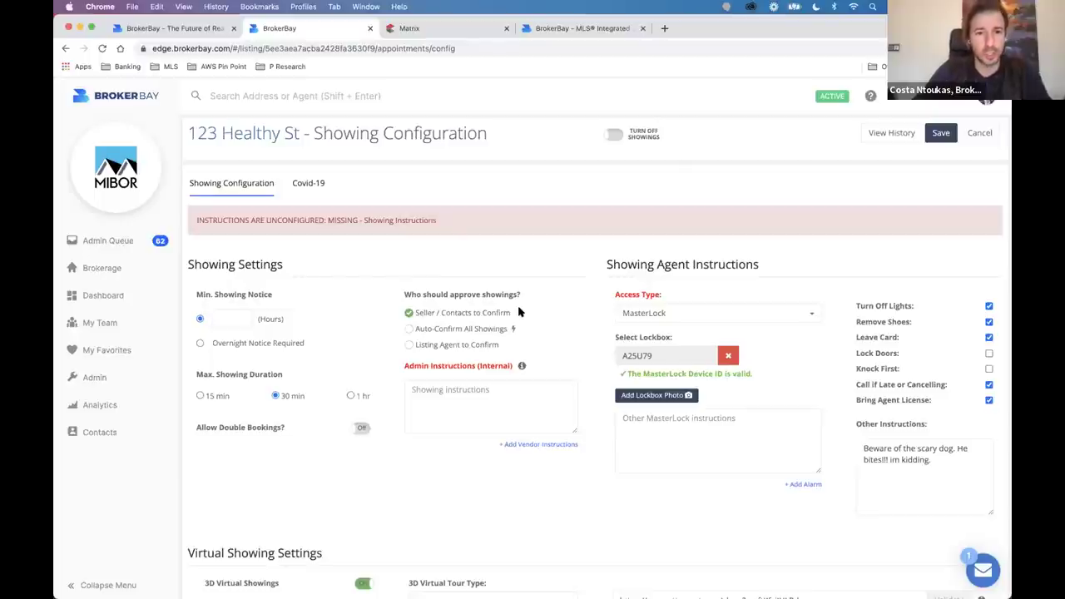
Type an Admin Instructions (Internal) note telling callers to speak loudly to the hard-of-hearing seller.
triple_click(491, 369)
click(485, 385)
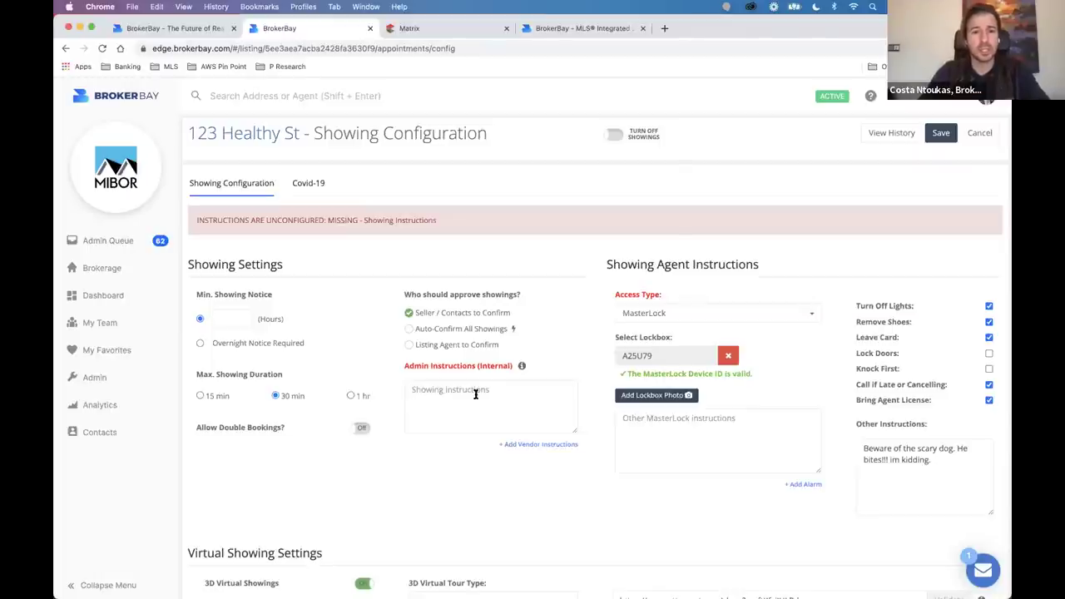
drag(516, 369, 394, 367)
click(456, 383)
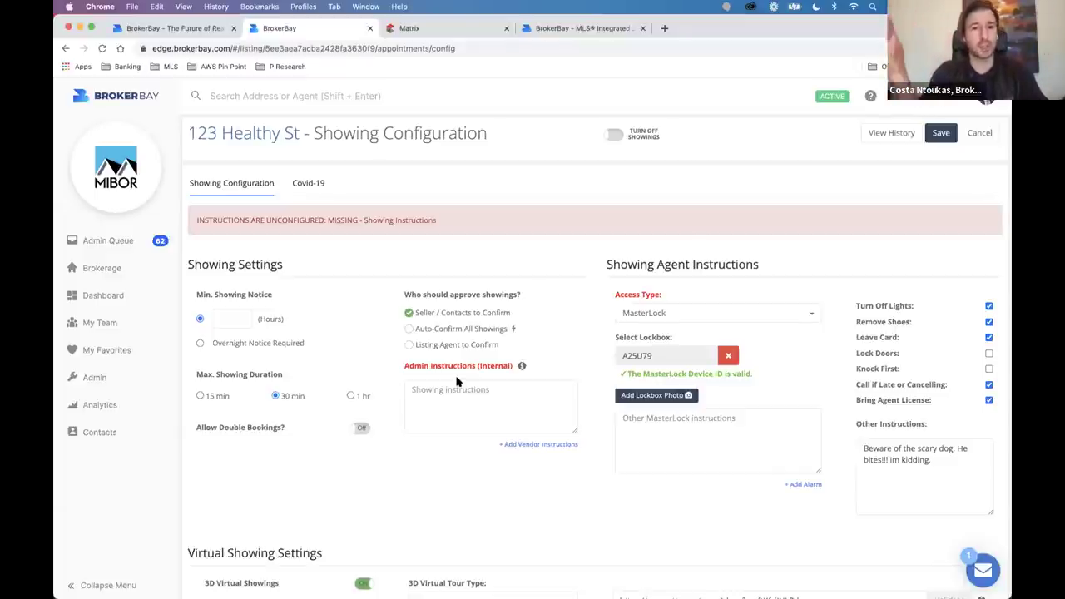
text(i)
key(BackSpace)
text(IF YOU CA)
text(NTACT MARY THE SELLER, MAKE SURE TO SPEAK LOUD. SHE CANT HEAR THAT WELL!!!)
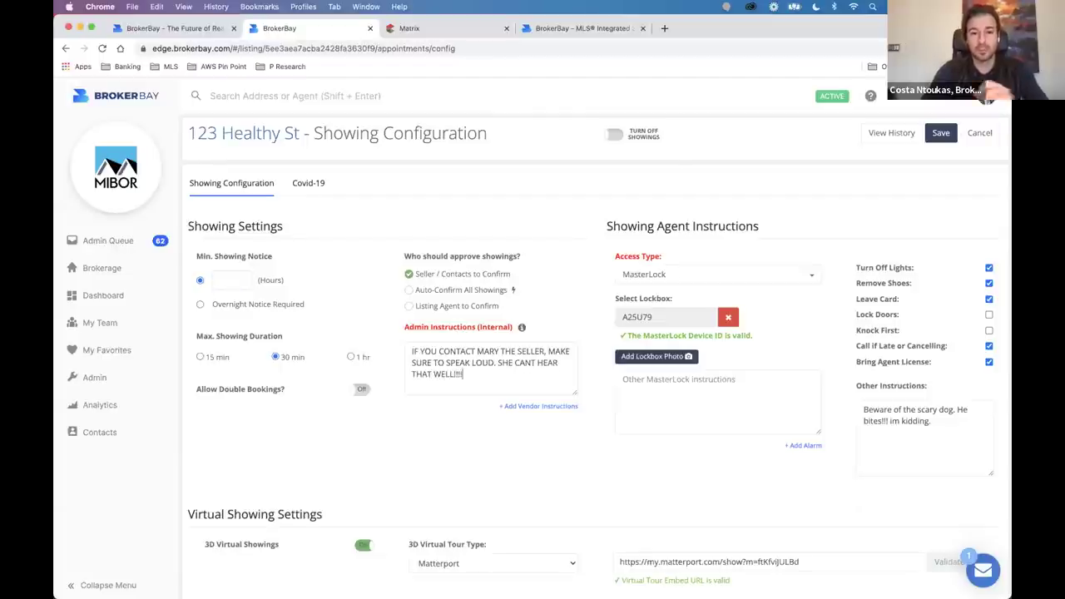
triple_click(422, 363)
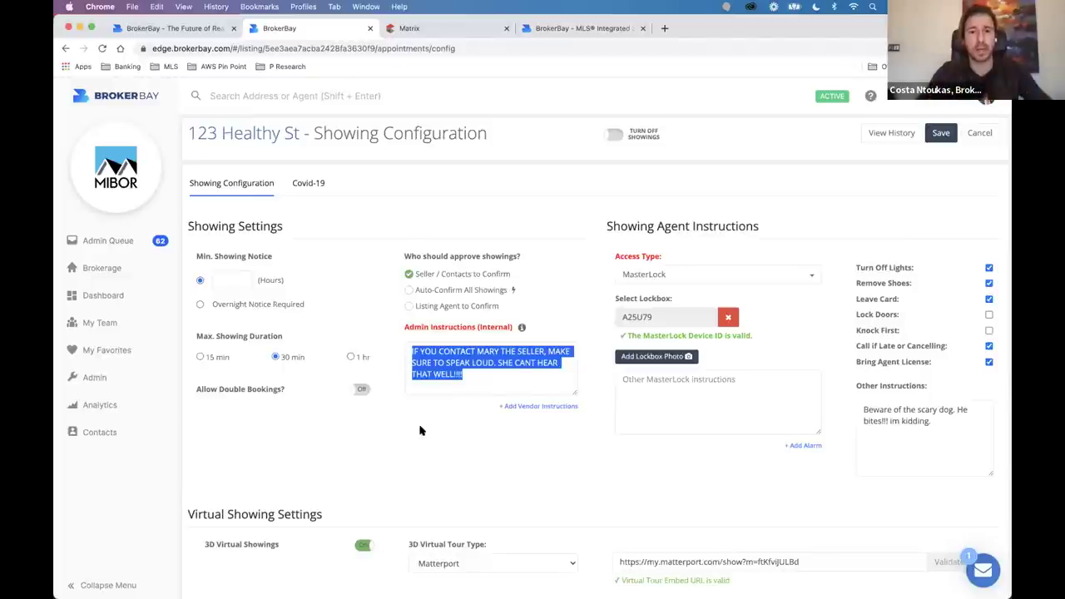
click(562, 328)
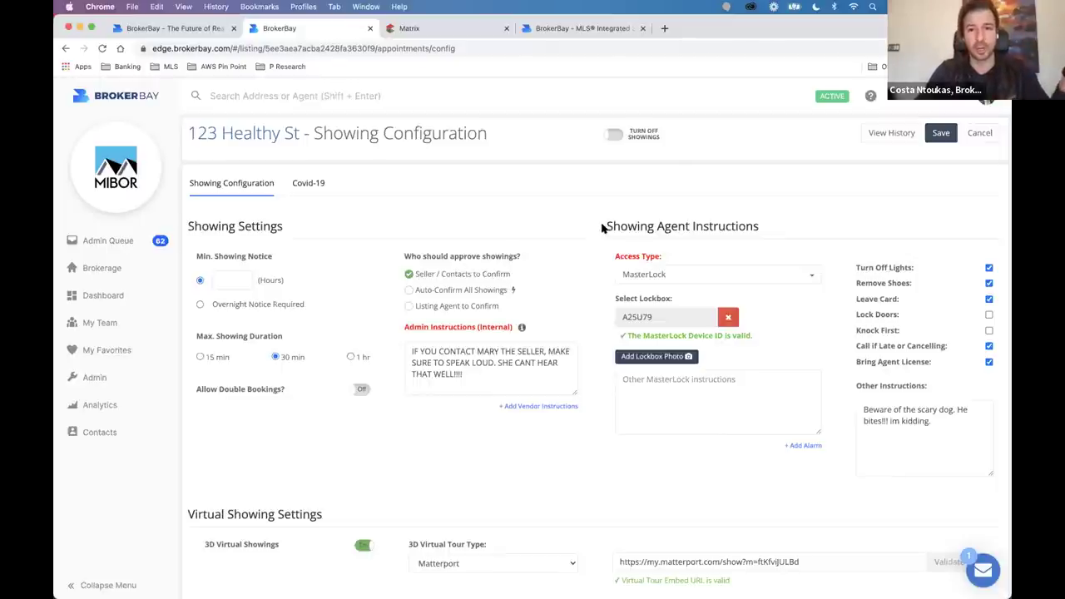
drag(603, 227, 763, 226)
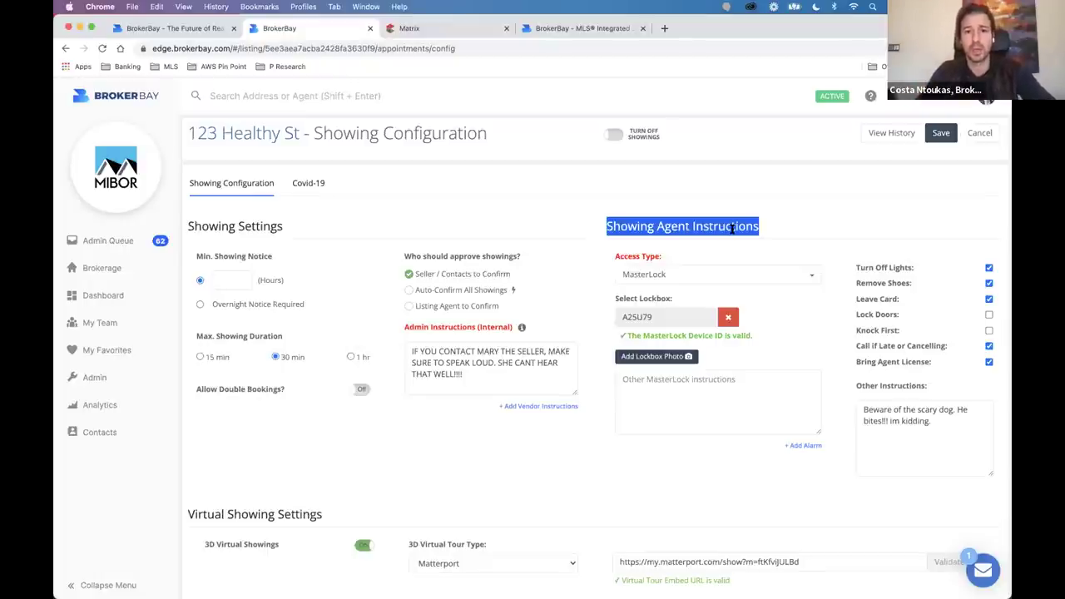
click(697, 276)
Set Access Type to the blank option and close the list without choosing another type.
click(680, 298)
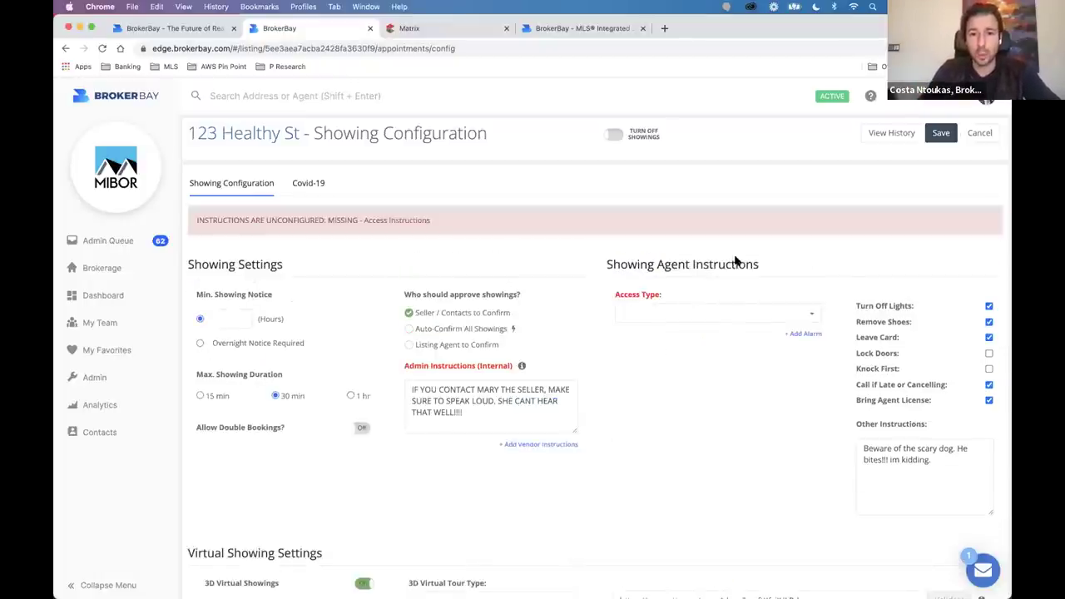
click(690, 305)
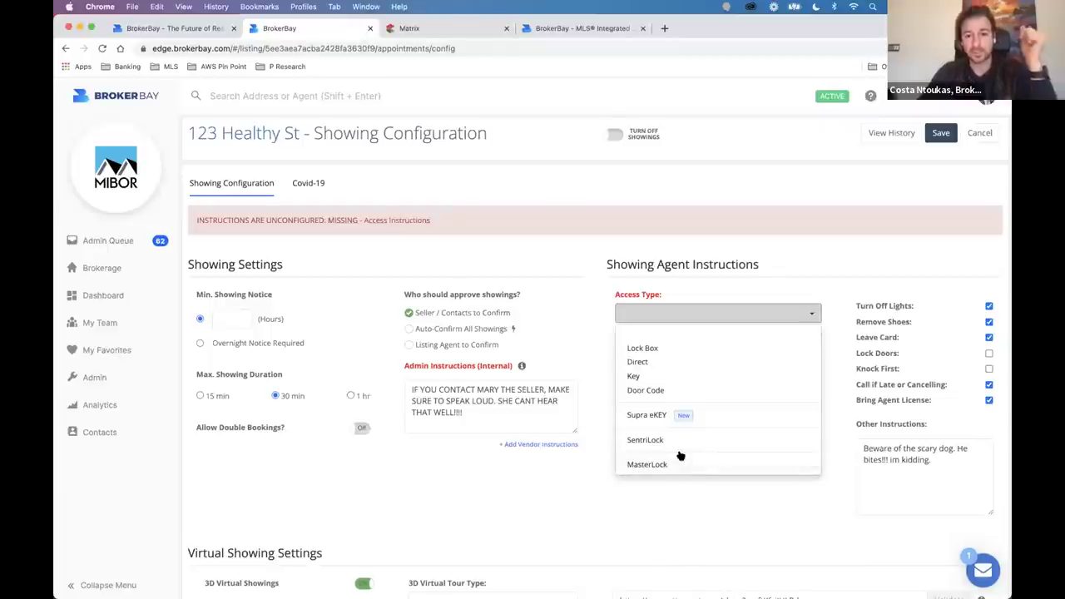
click(731, 303)
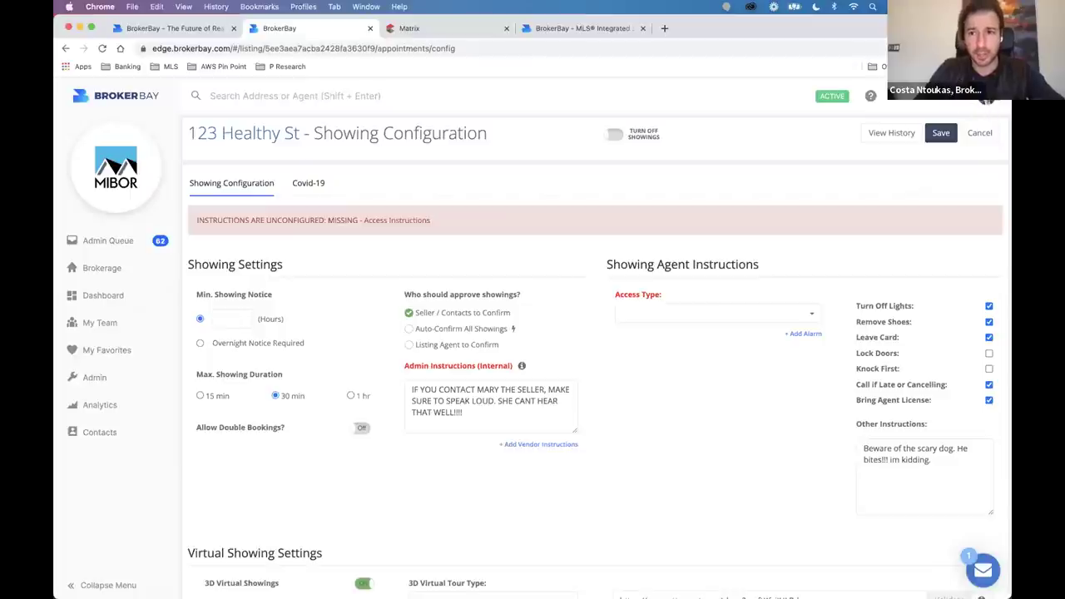
Go to Lock Boxes from the account menu, leaving the showing changes unsaved.
click(986, 98)
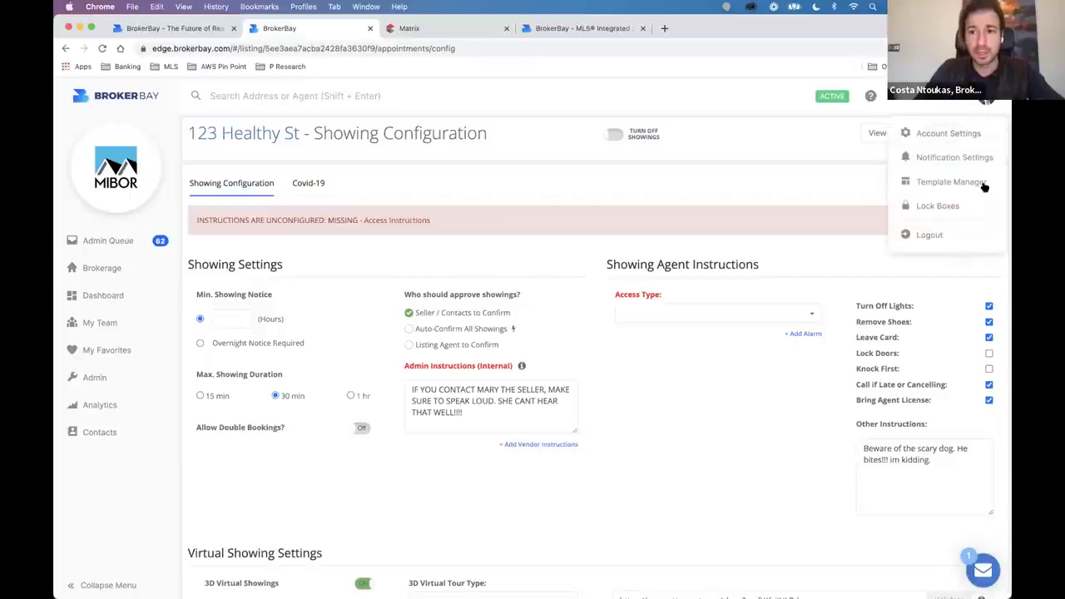
click(935, 205)
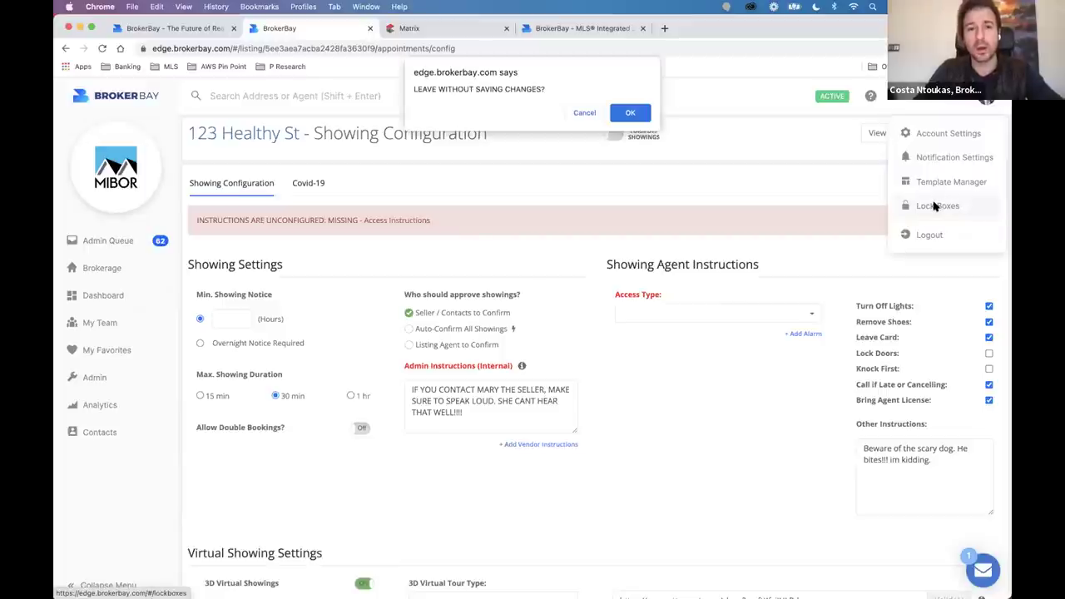
click(630, 111)
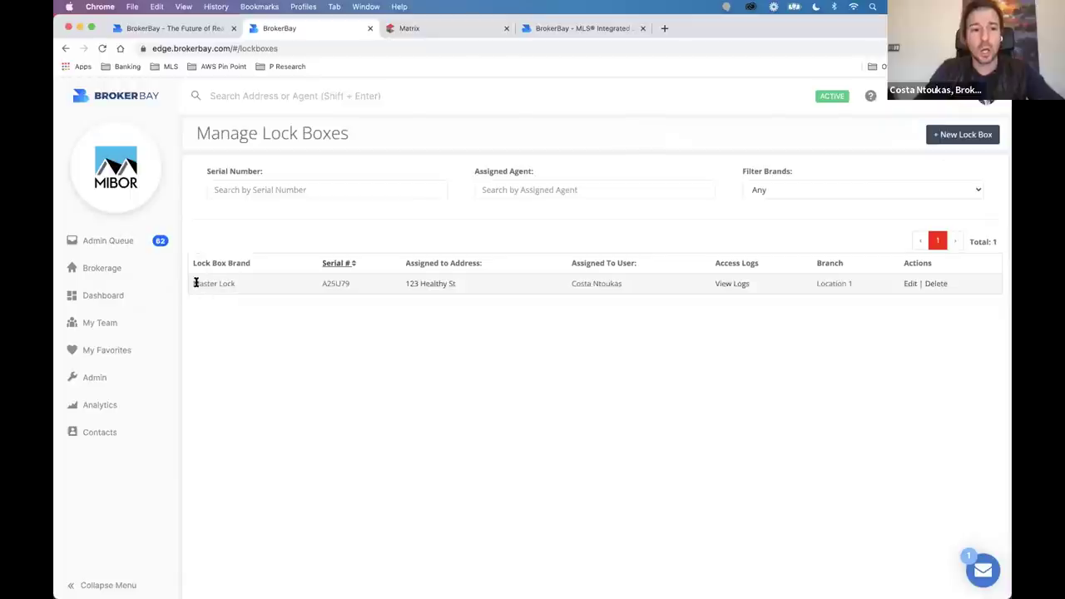
drag(297, 287, 360, 288)
click(398, 327)
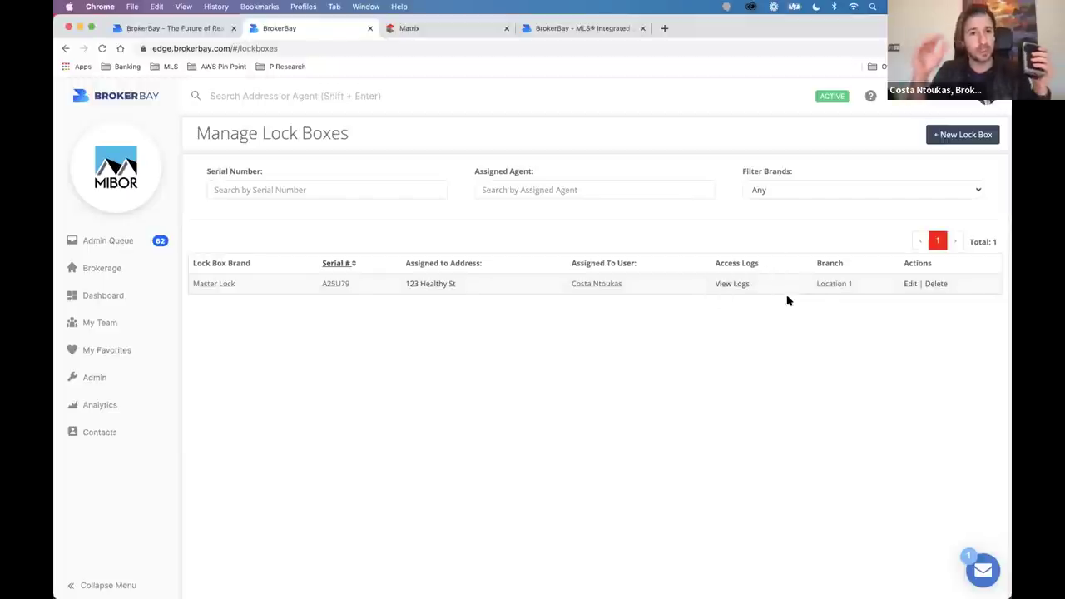
Delete the Master Lock lockbox and reload the now-empty Manage Lock Boxes page.
click(936, 284)
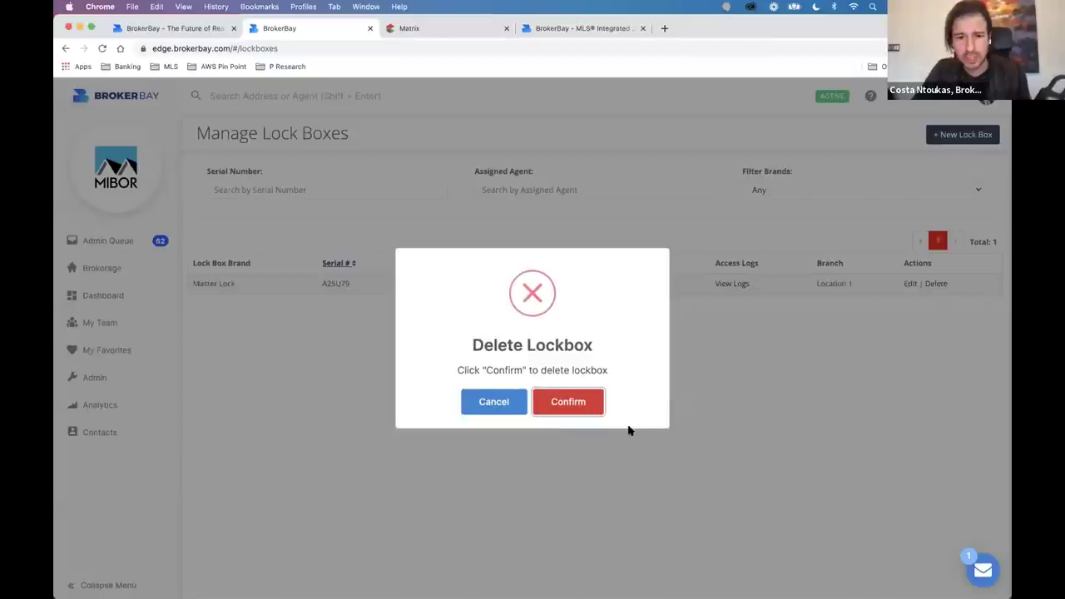
click(569, 395)
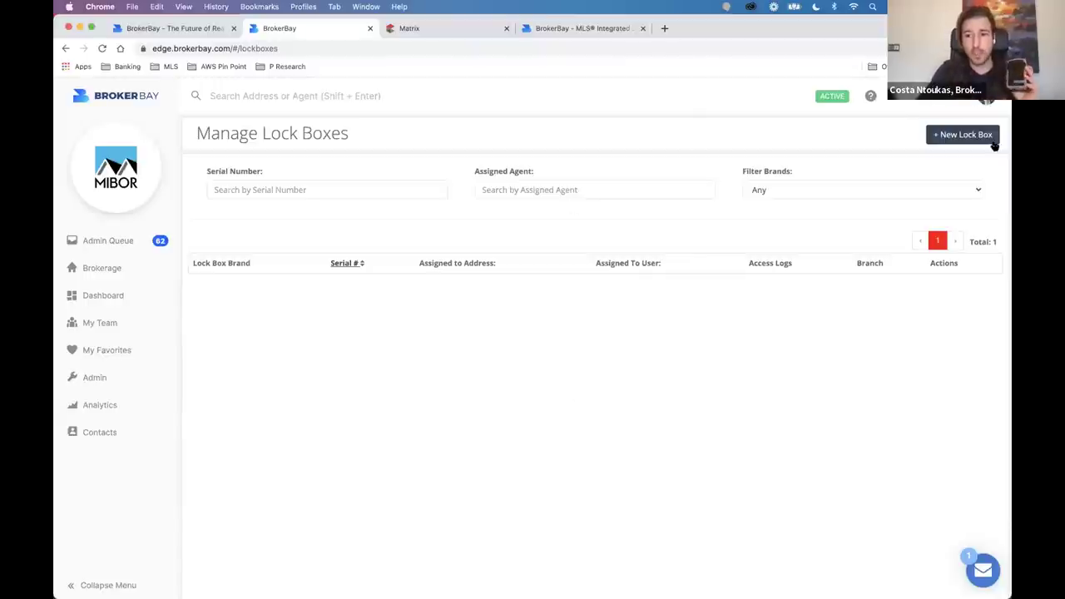
click(980, 99)
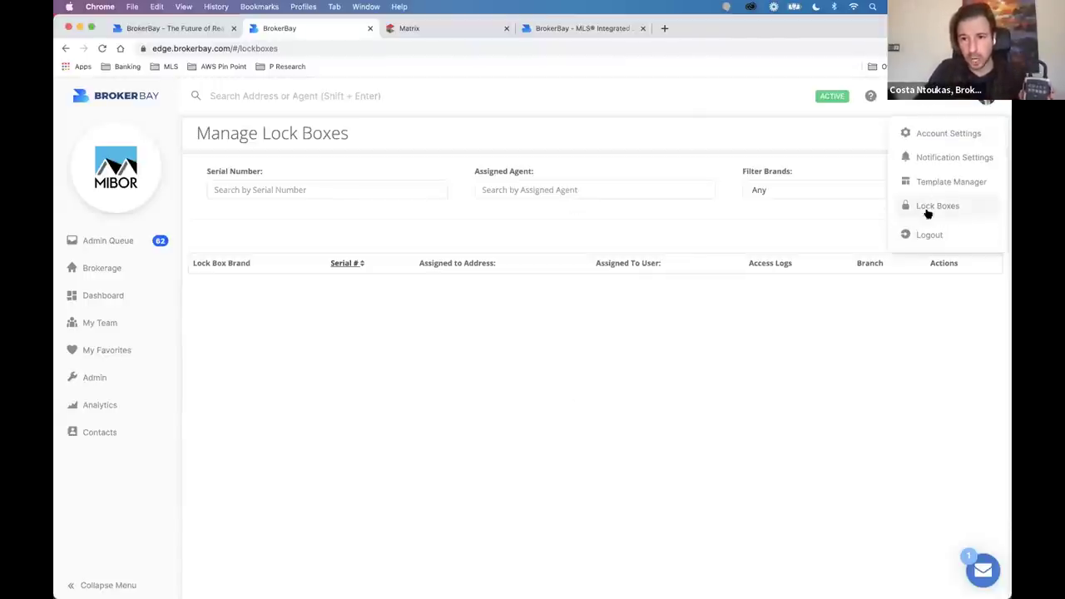
click(920, 206)
drag(269, 133, 402, 136)
double_click(341, 131)
click(887, 148)
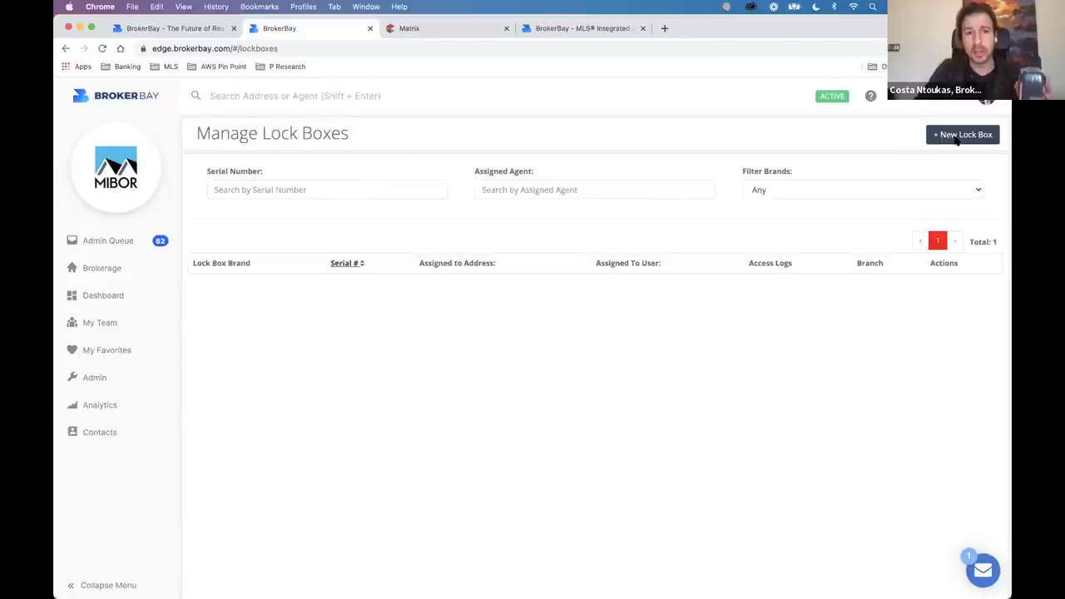
Start a new lockbox with brand Master Lock, assign it to the matching agent, and focus Serial #.
click(966, 134)
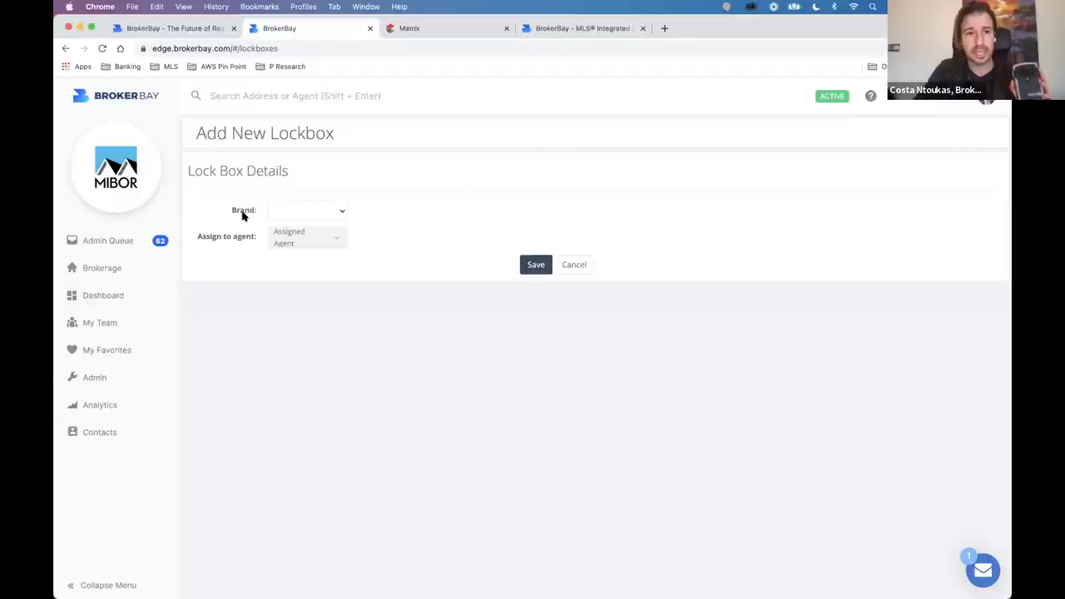
click(296, 210)
click(300, 226)
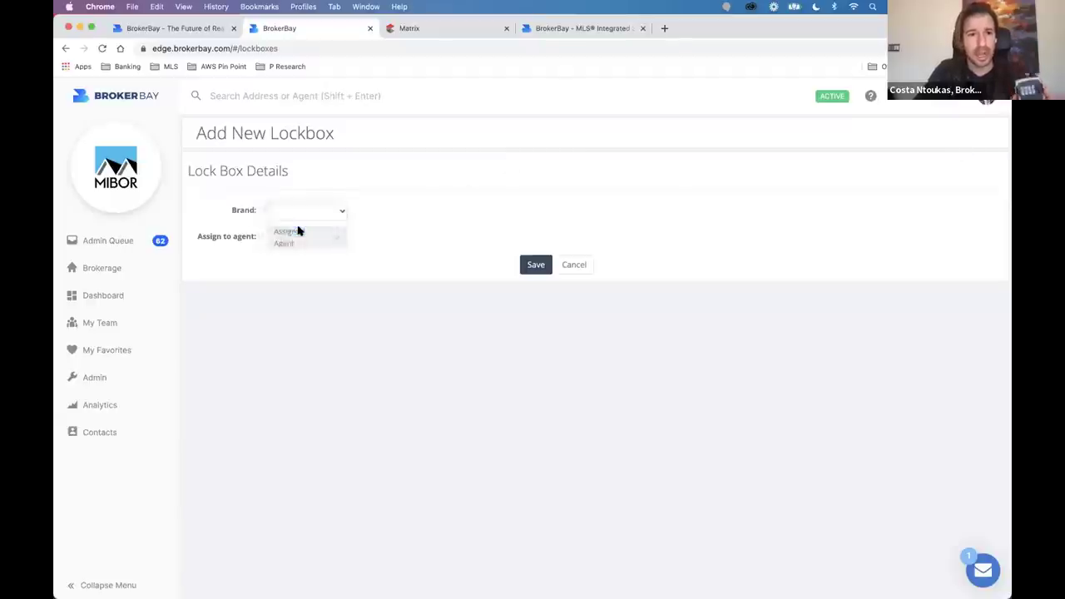
click(372, 241)
text(costa)
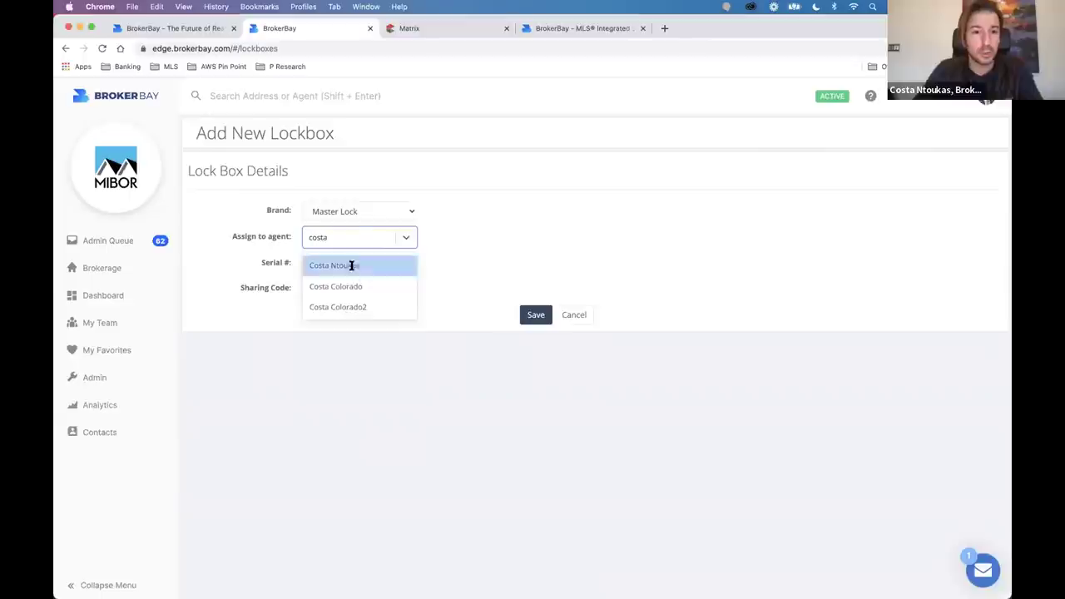
click(352, 264)
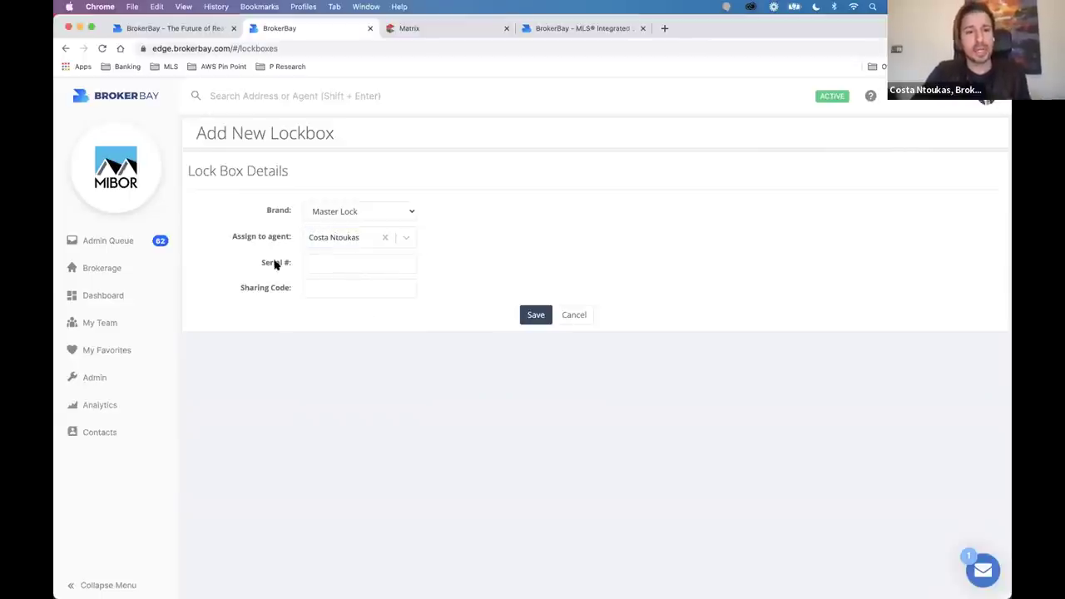
drag(261, 263, 295, 267)
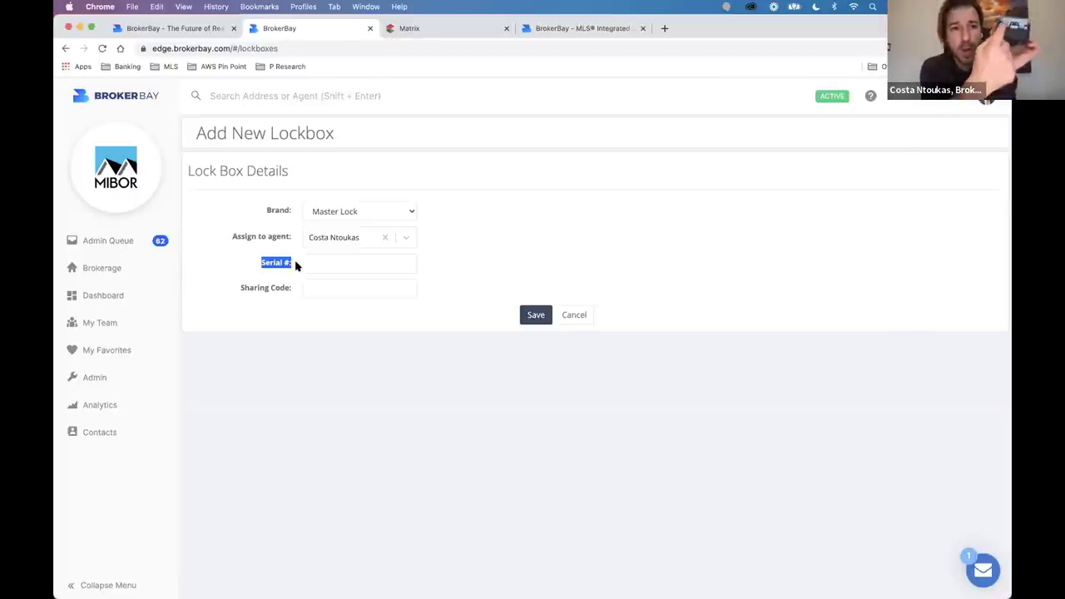
click(325, 264)
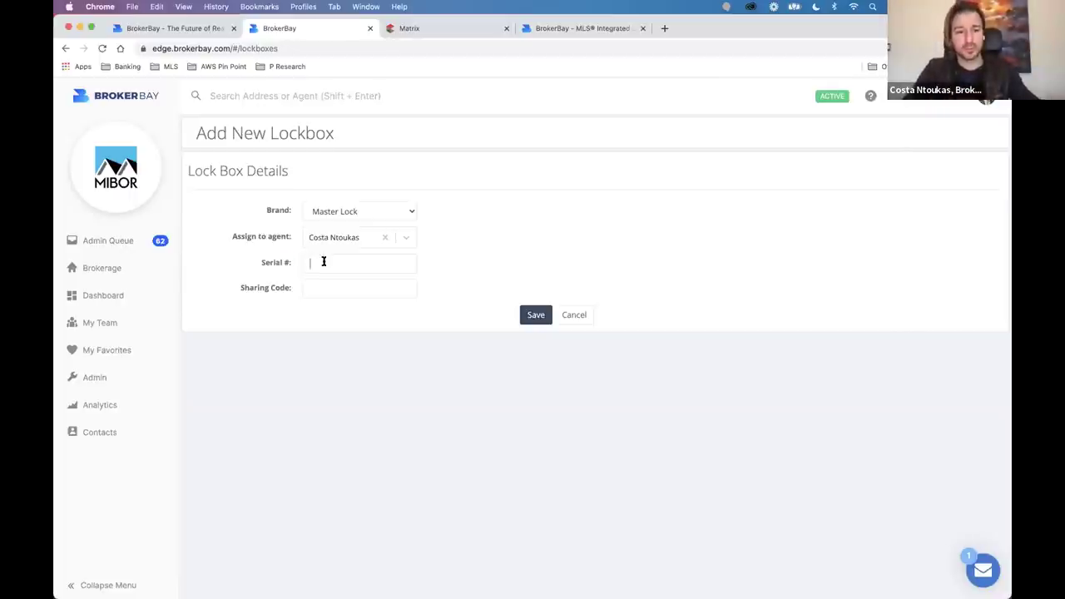
key(super+Tab)
key(super+Tab)
key(super+Tab)
key(super+Tab)
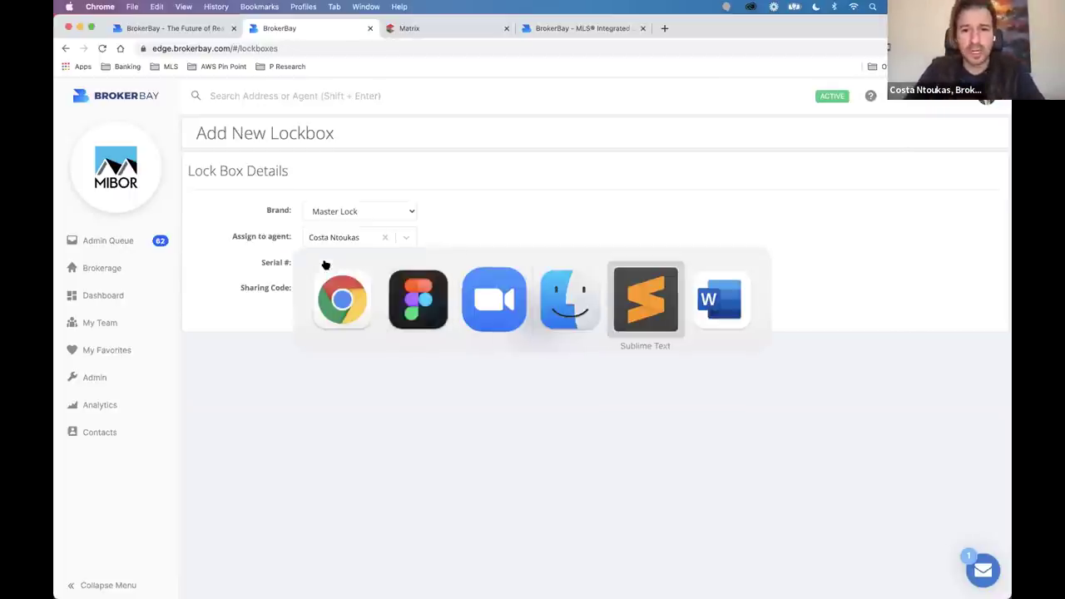
Copy device ID A25U79 from the Sublime Text notes into the lockbox's Serial # field.
mouse_move(695, 581)
click(747, 585)
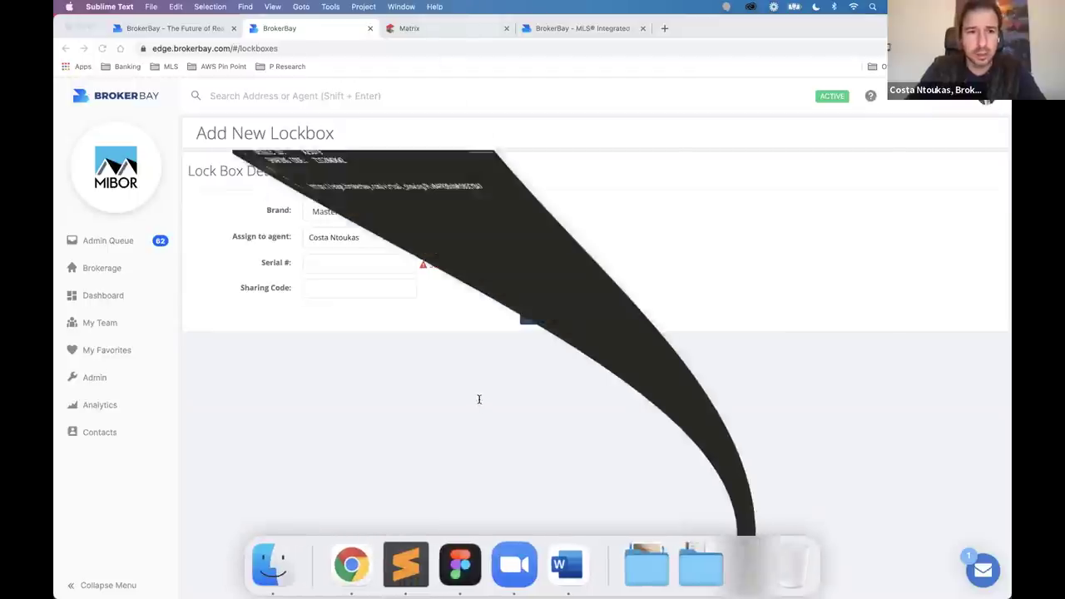
double_click(158, 53)
key(super+c)
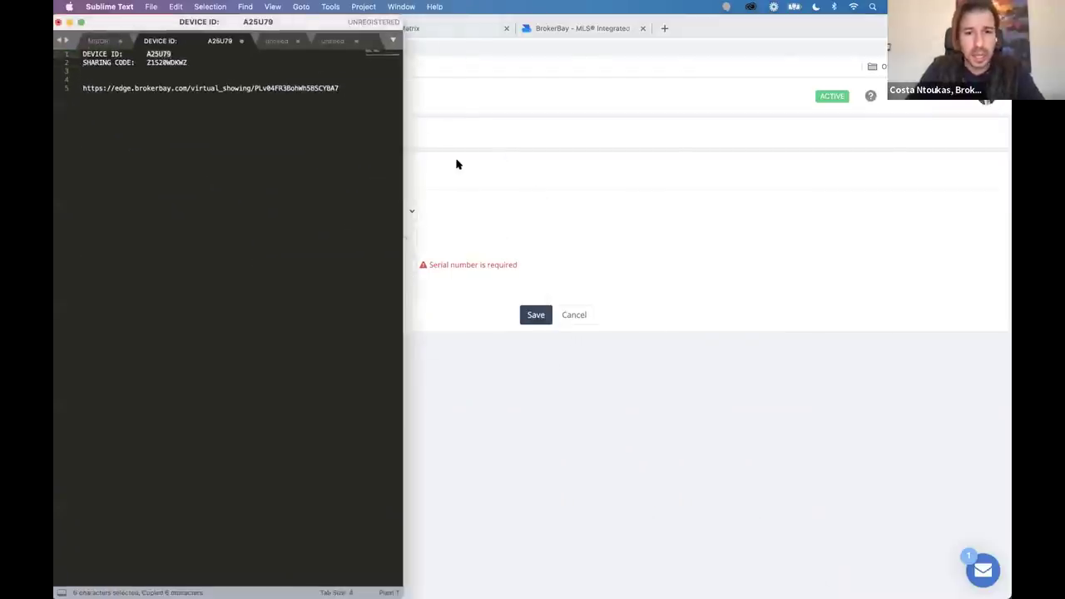
key(super+Tab)
key(super+v)
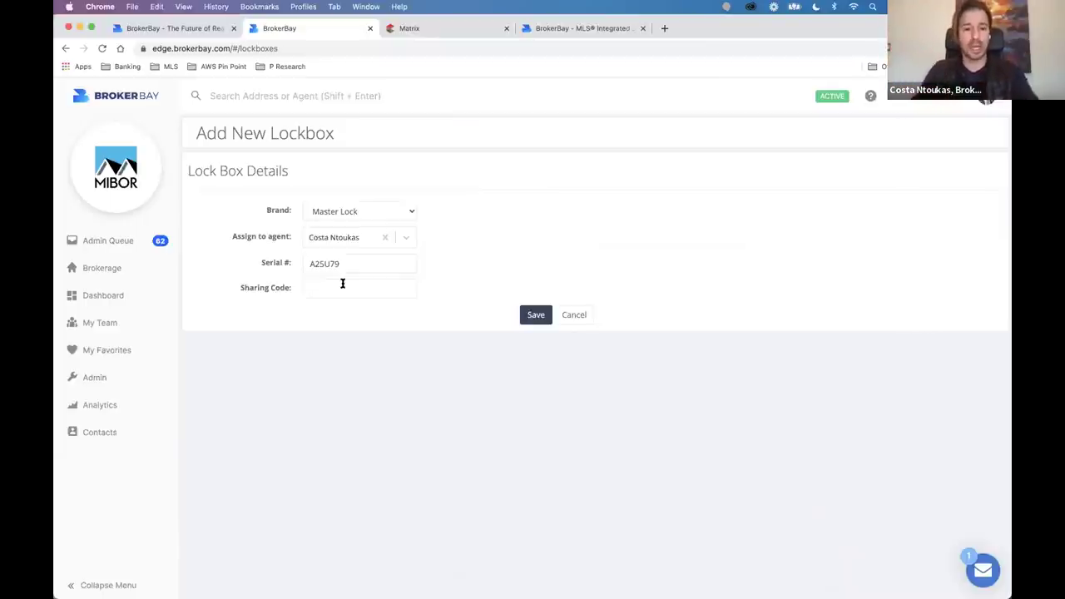
Paste the sharing code and save Master Lock lockbox A25U79, then return to the dashboard.
click(342, 283)
key(super+Tab)
key(super+Tab)
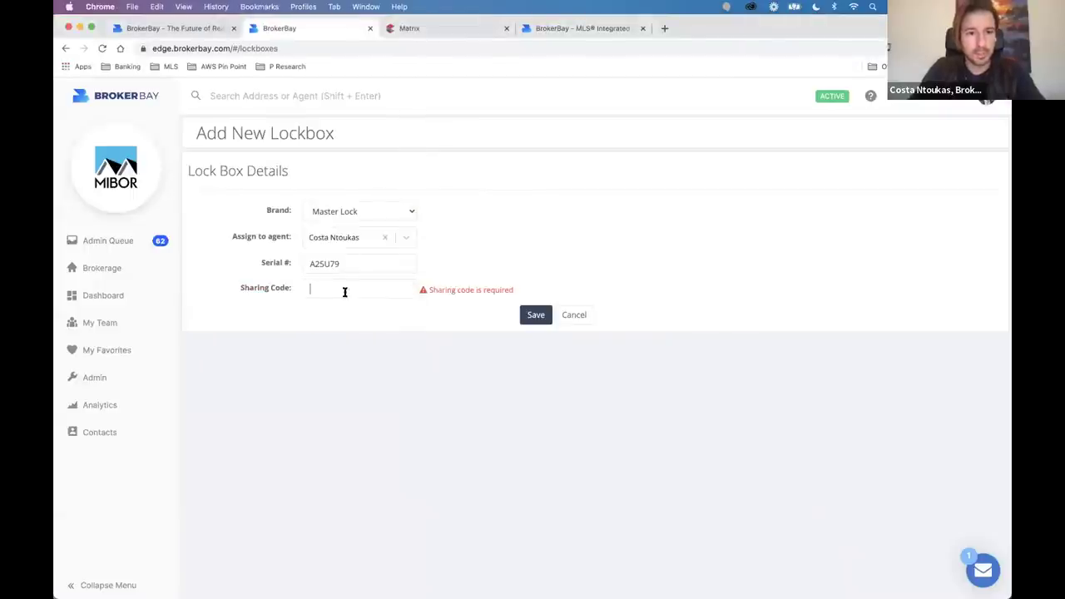
key(super+v)
click(537, 316)
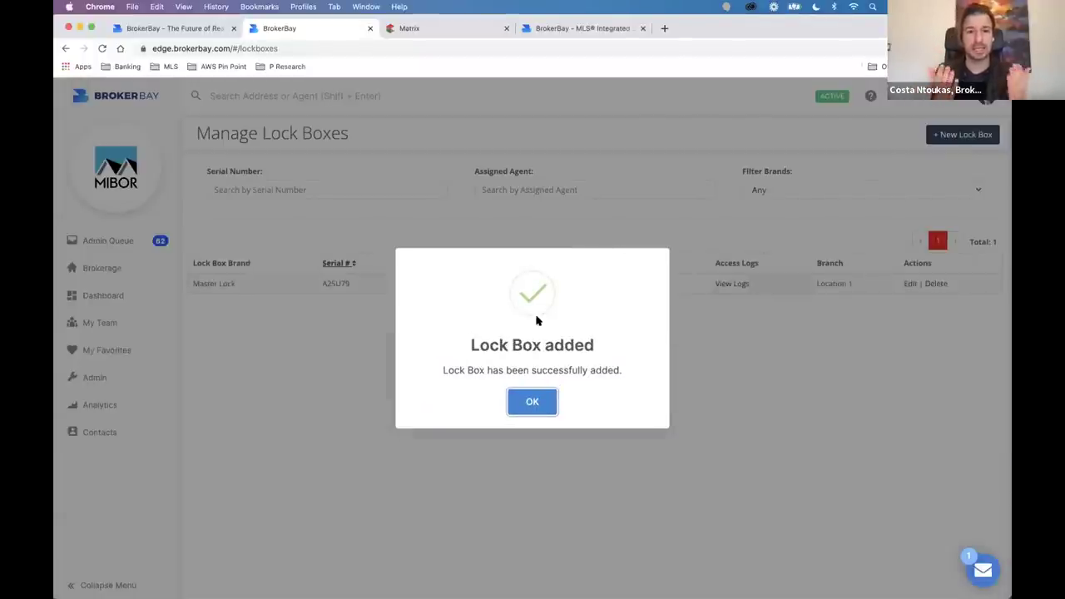
click(532, 403)
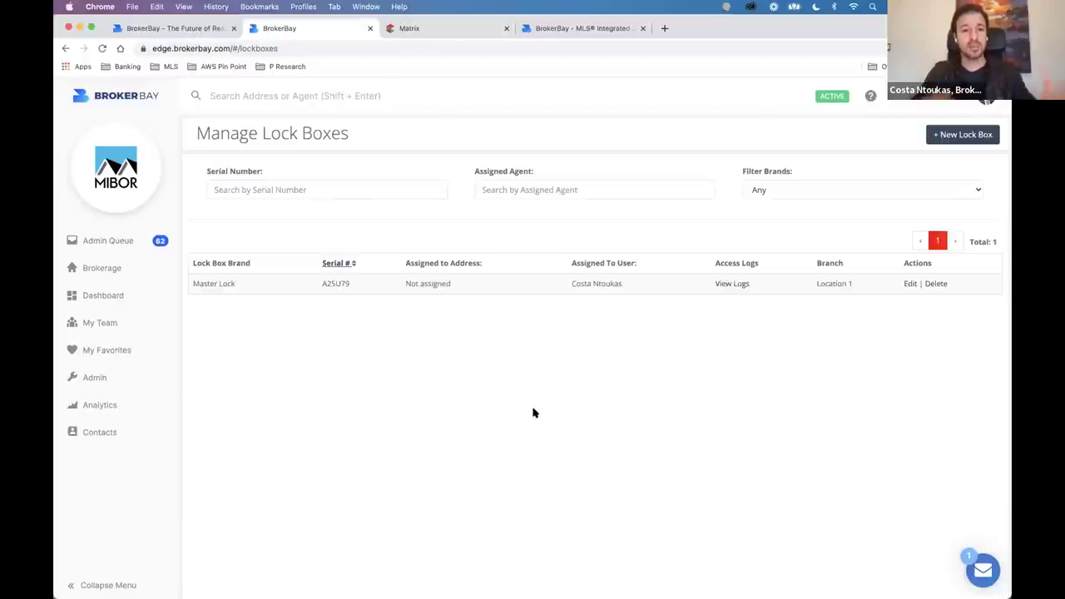
click(103, 292)
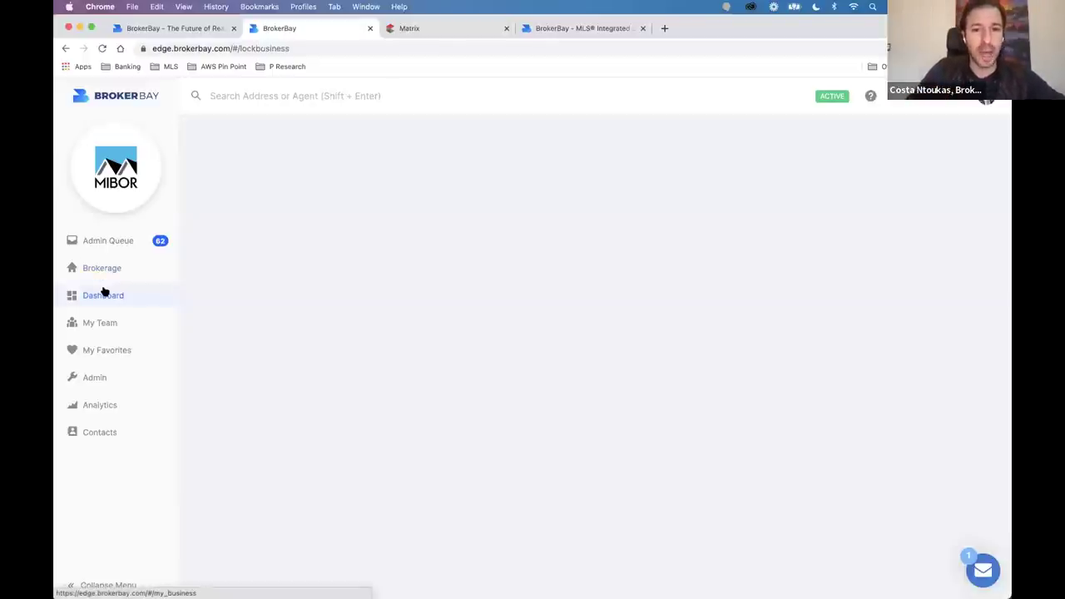
Configure 123 Healthy St's showing instructions with MasterLock as the access type.
triple_click(682, 244)
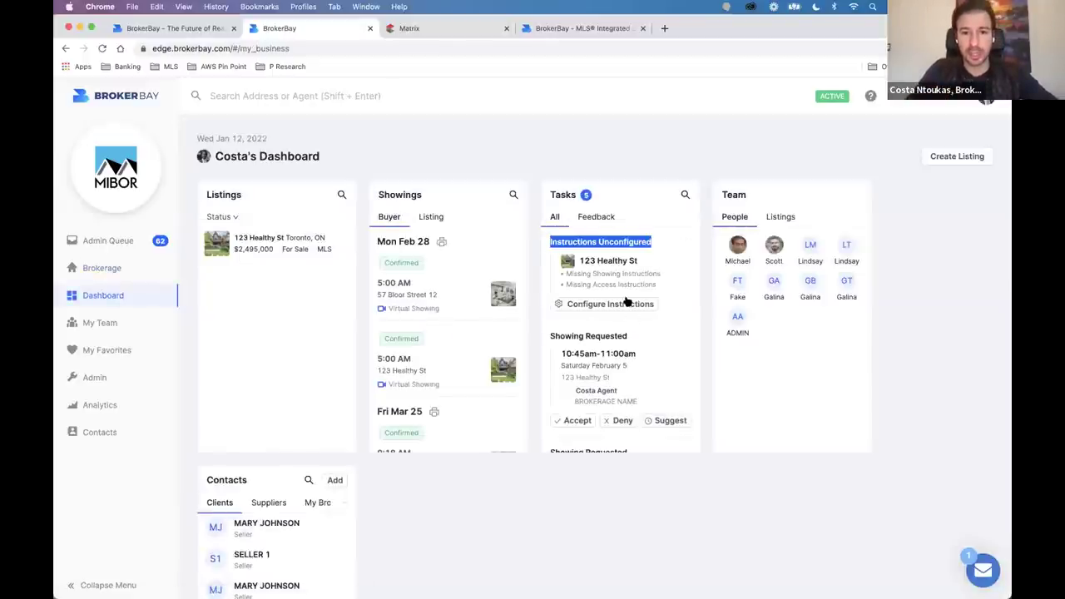
click(626, 303)
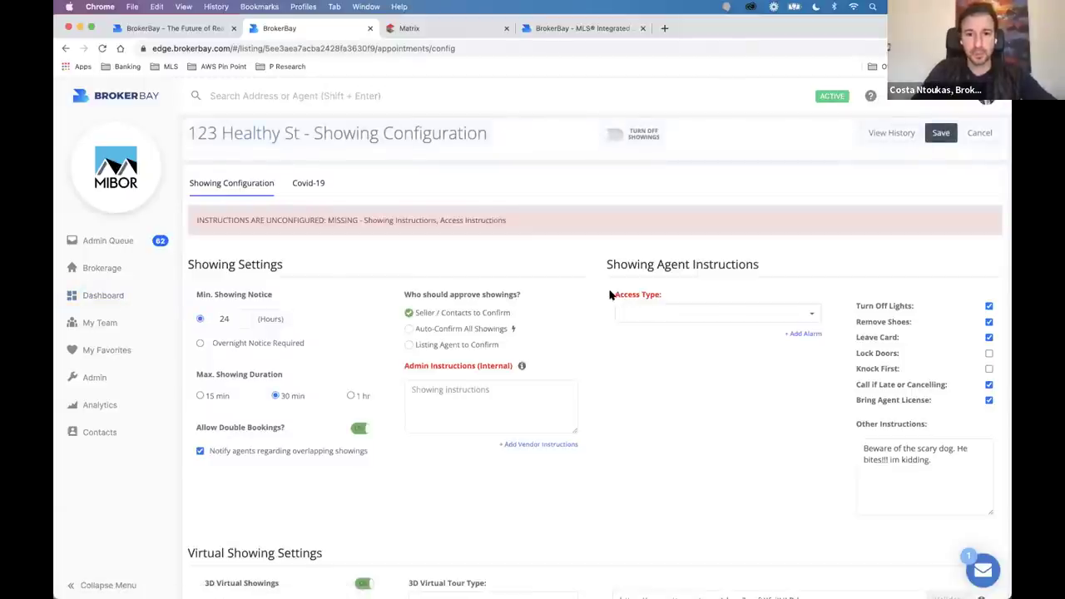
click(690, 315)
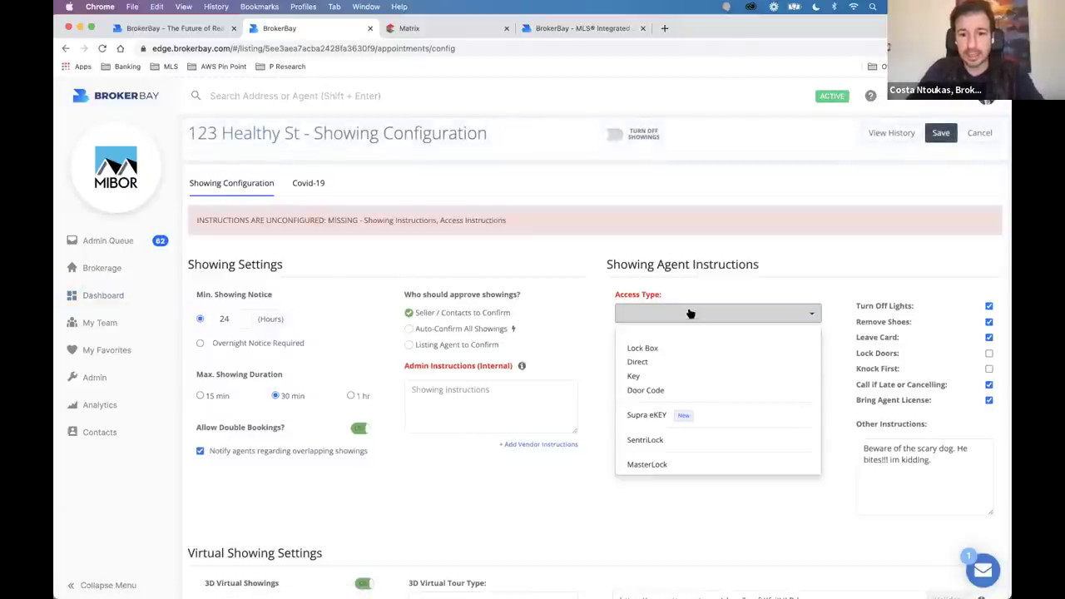
drag(607, 264, 754, 264)
click(684, 314)
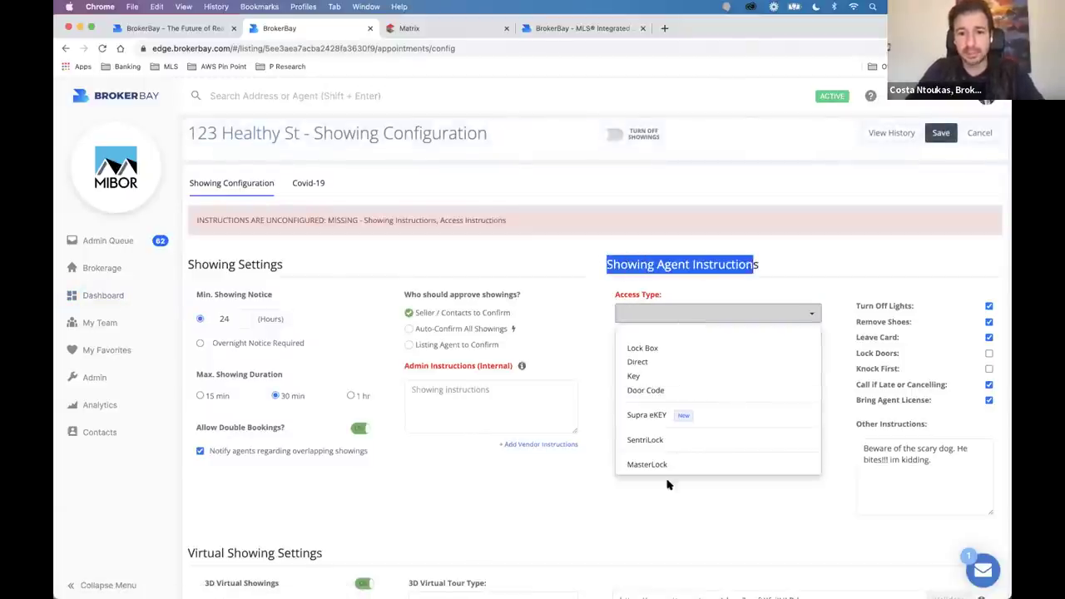
click(666, 466)
click(635, 355)
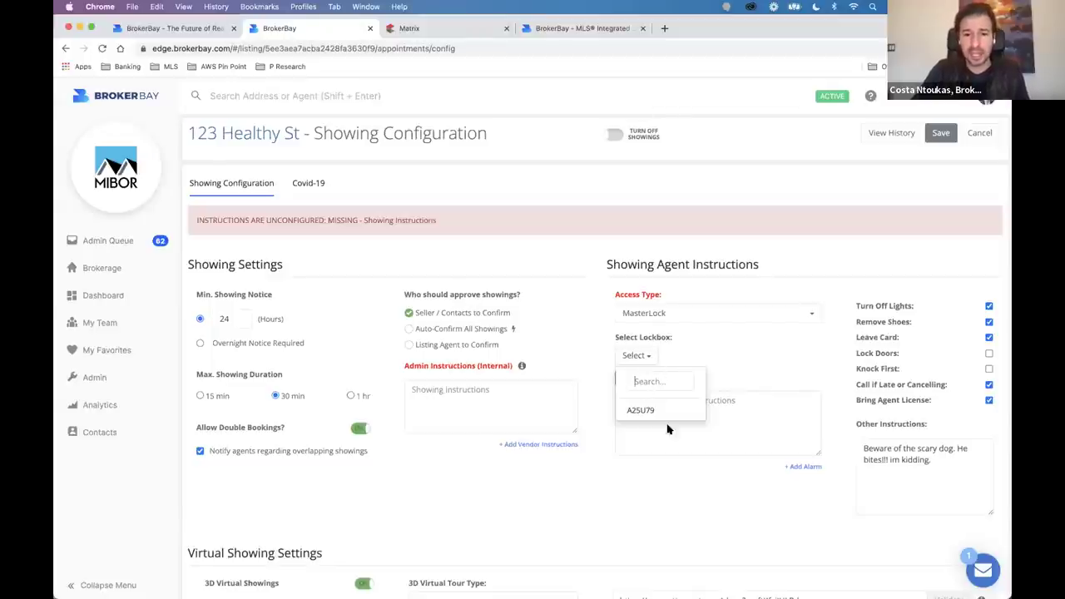
Select lockbox A25U79 for the listing and confirm its device ID is valid.
click(642, 410)
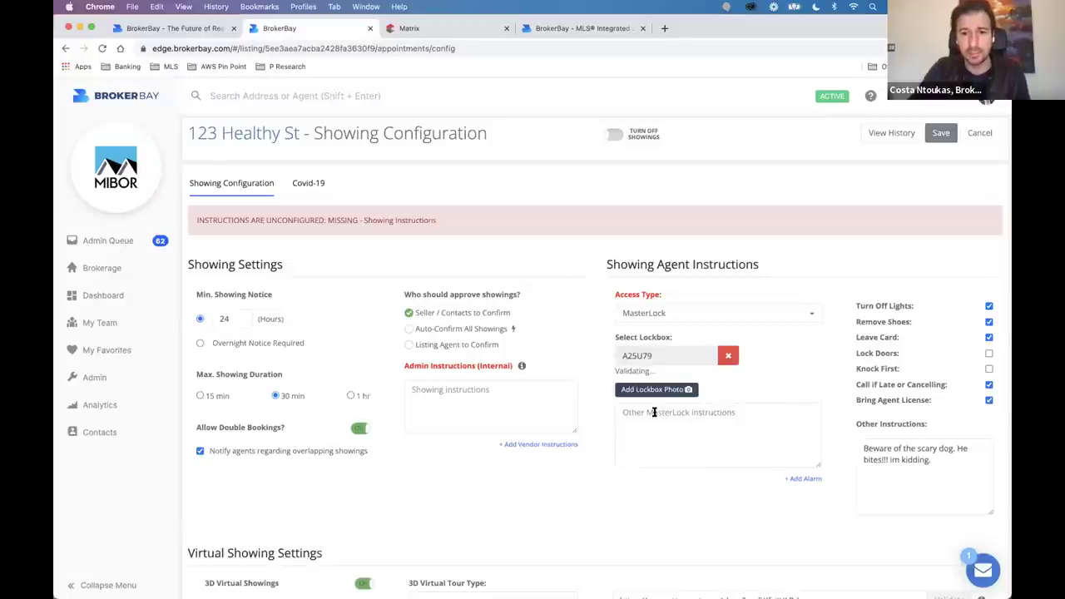
drag(624, 376, 740, 379)
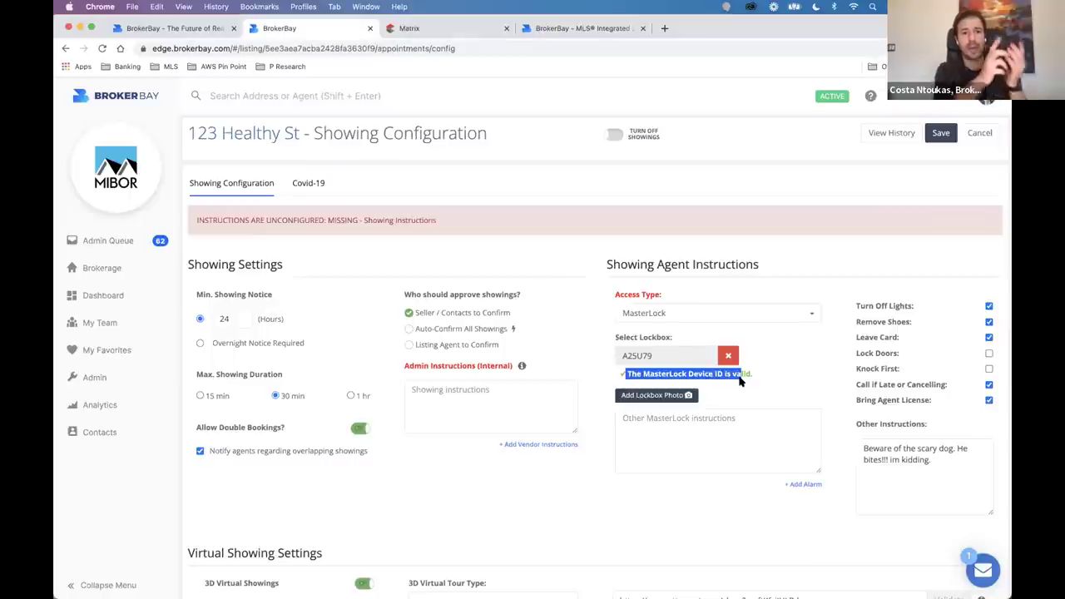
click(775, 396)
Search local files for a 'lock box' photo, cancel the picker and open a new browser tab.
click(658, 395)
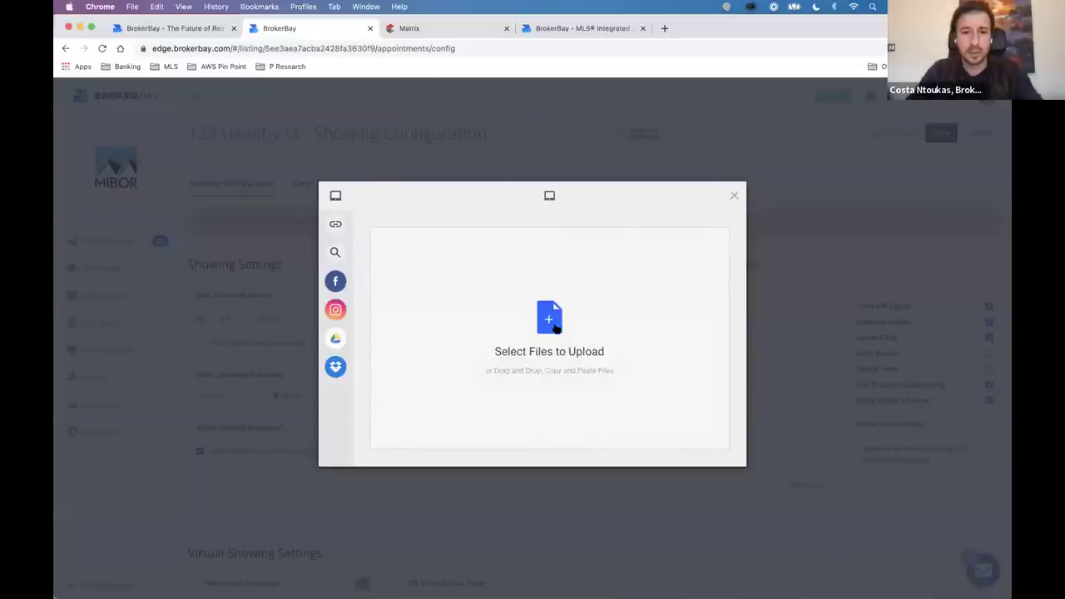
click(555, 326)
click(654, 212)
text(lock box)
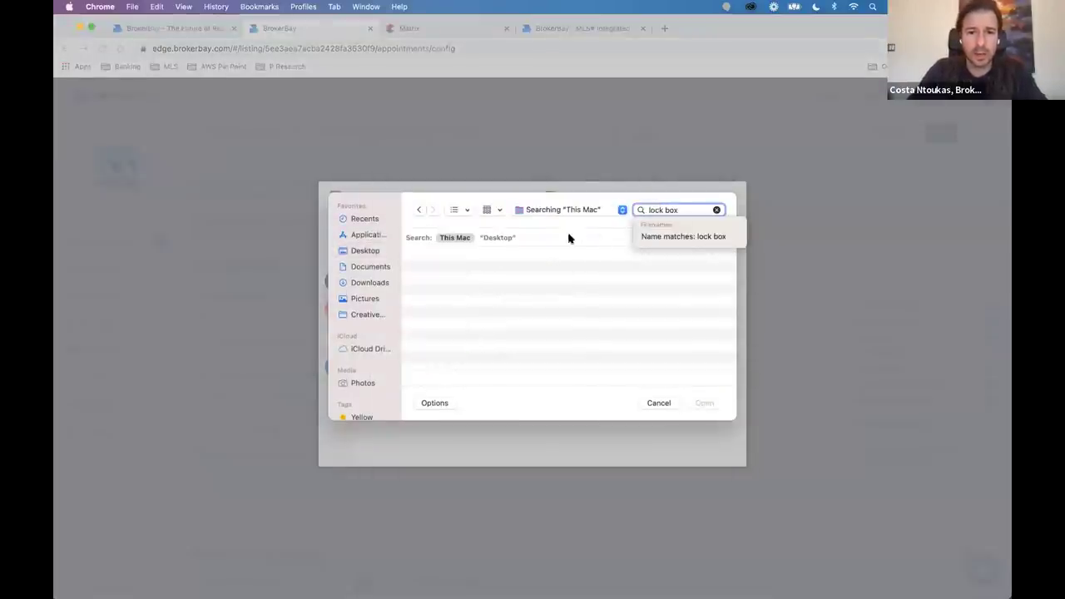
click(486, 237)
click(467, 238)
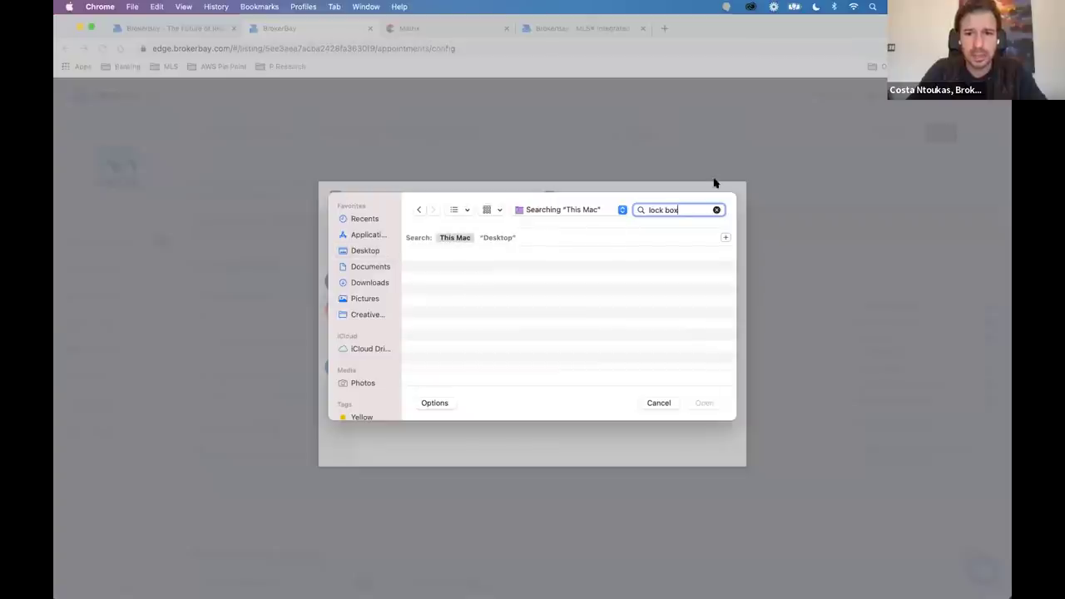
click(658, 403)
key(super+t)
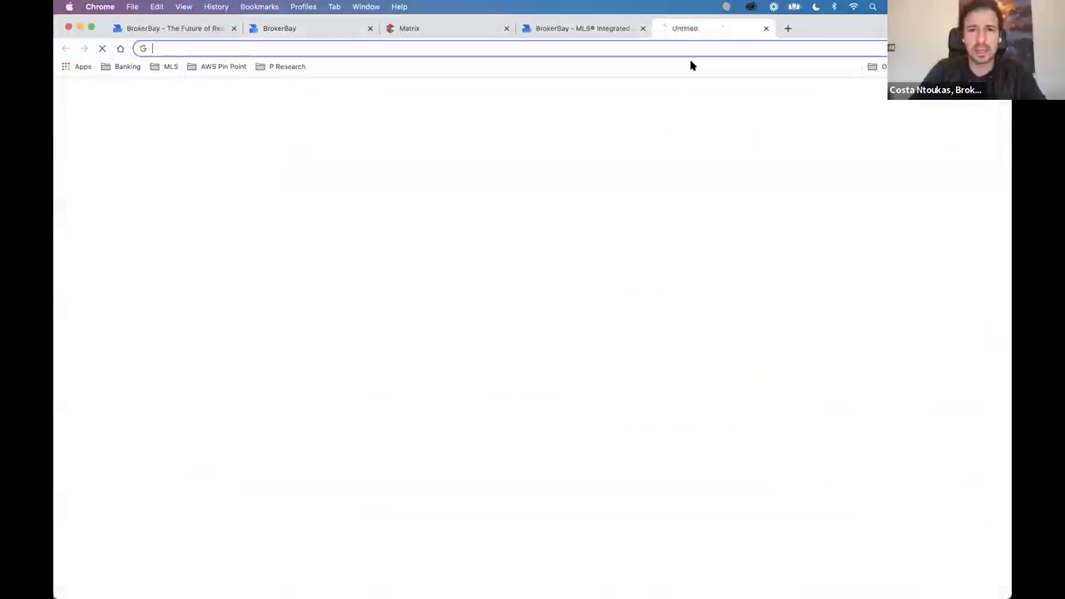
Search Google for 'lock box fence real estate'.
text(lock box fence)
key(Return)
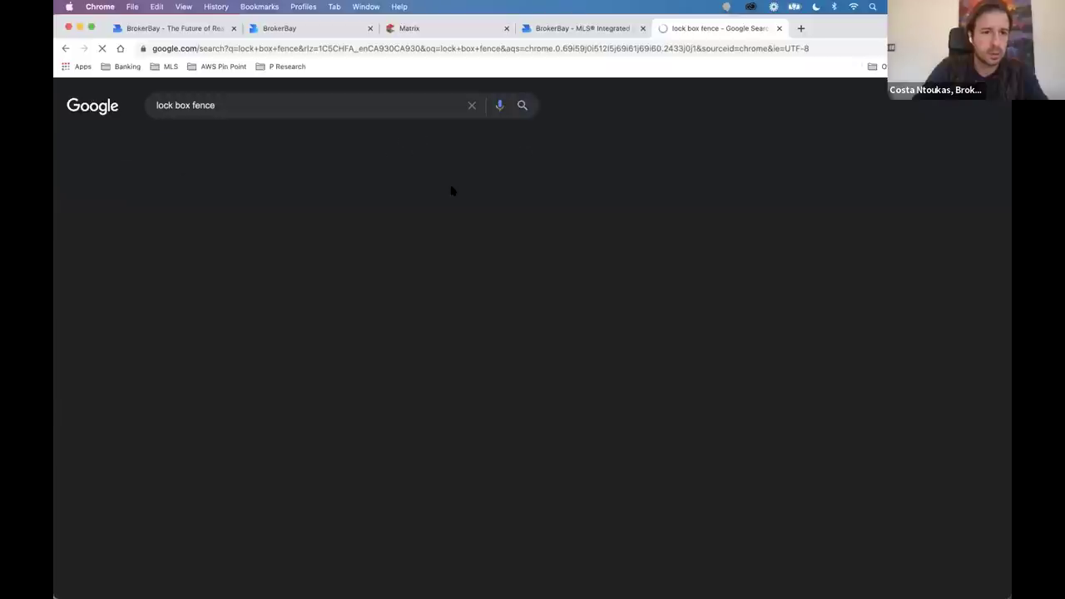
click(239, 107)
text(mrea)
key(BackSpace)
key(BackSpace)
key(BackSpace)
key(BackSpace)
text(real estate)
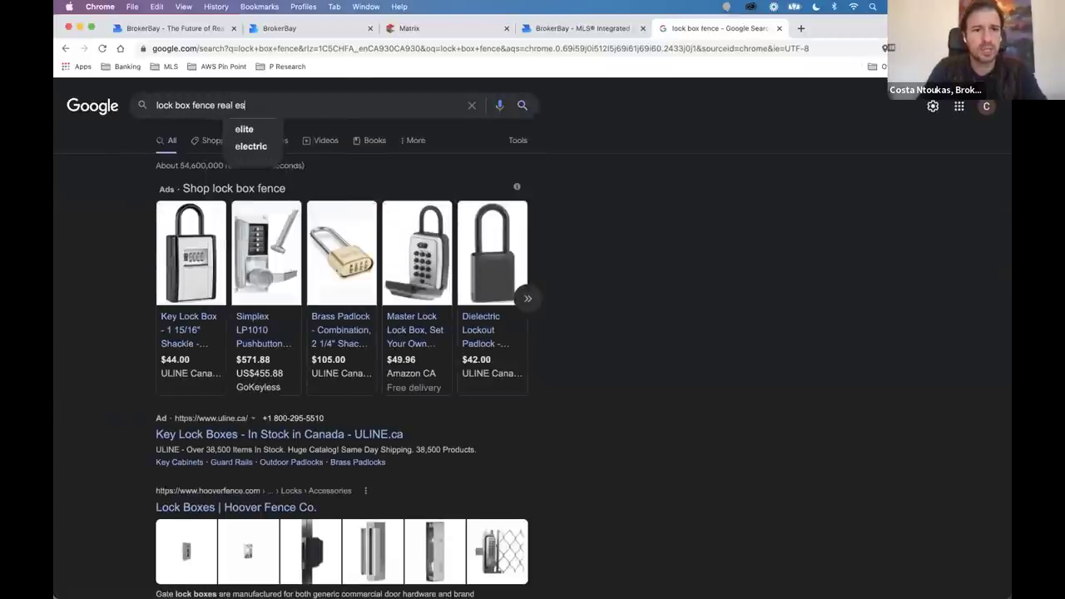
key(Return)
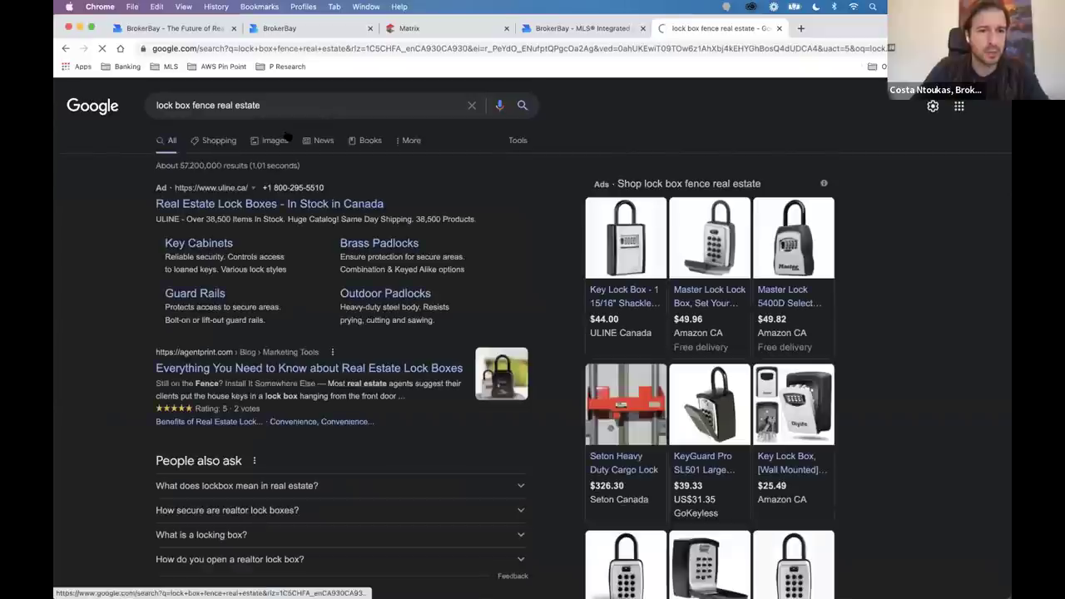
Preview the fence lockbox photo in image results, then close the tab back to BrokerBay.
click(286, 138)
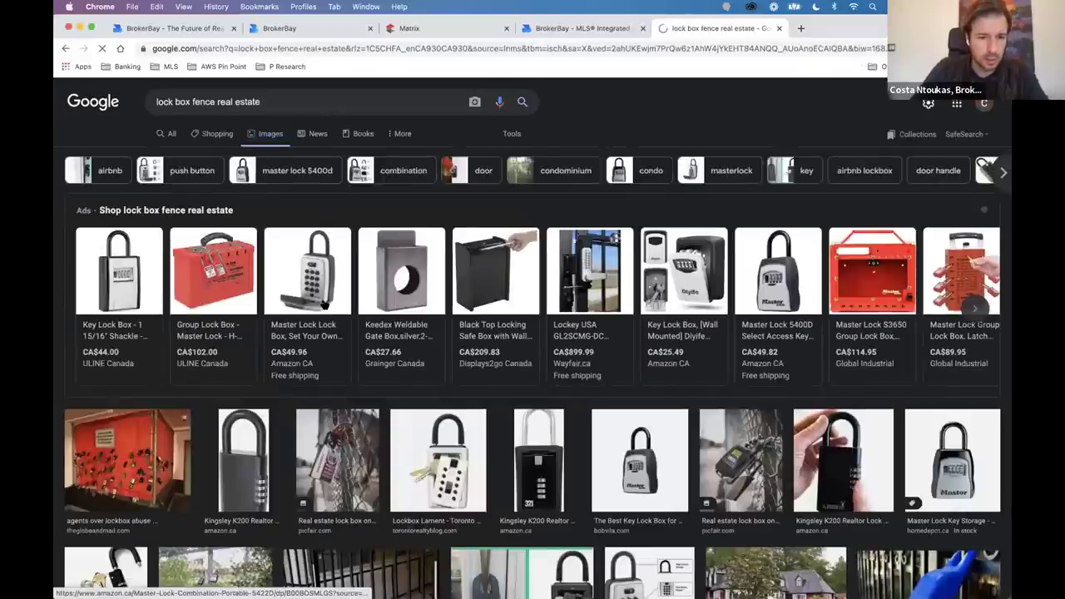
scroll(286, 136, down, 3)
scroll(325, 305, down, 3)
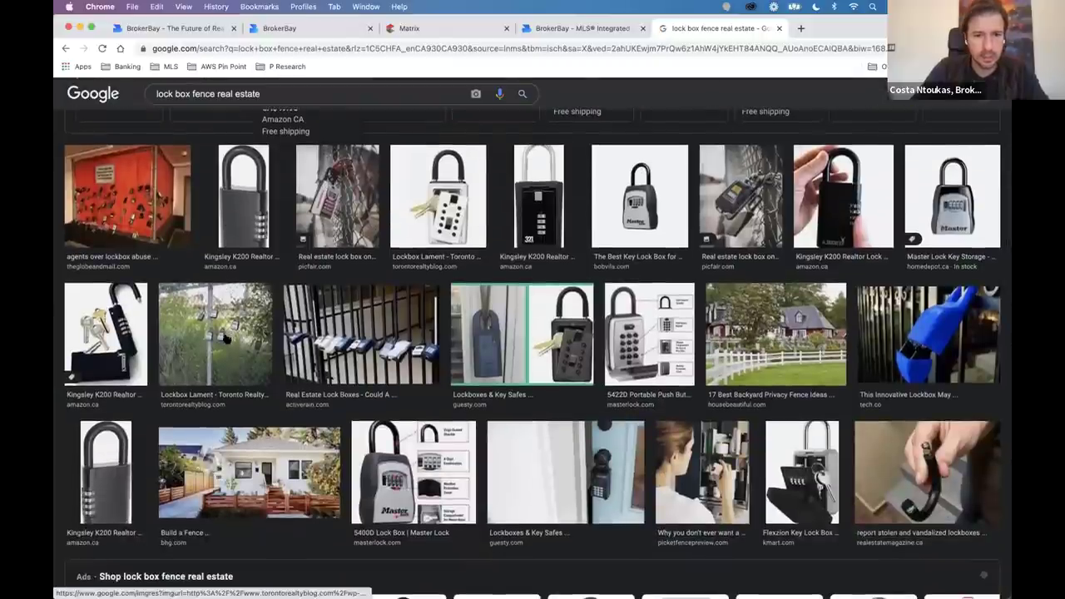
click(226, 337)
drag(832, 249, 915, 451)
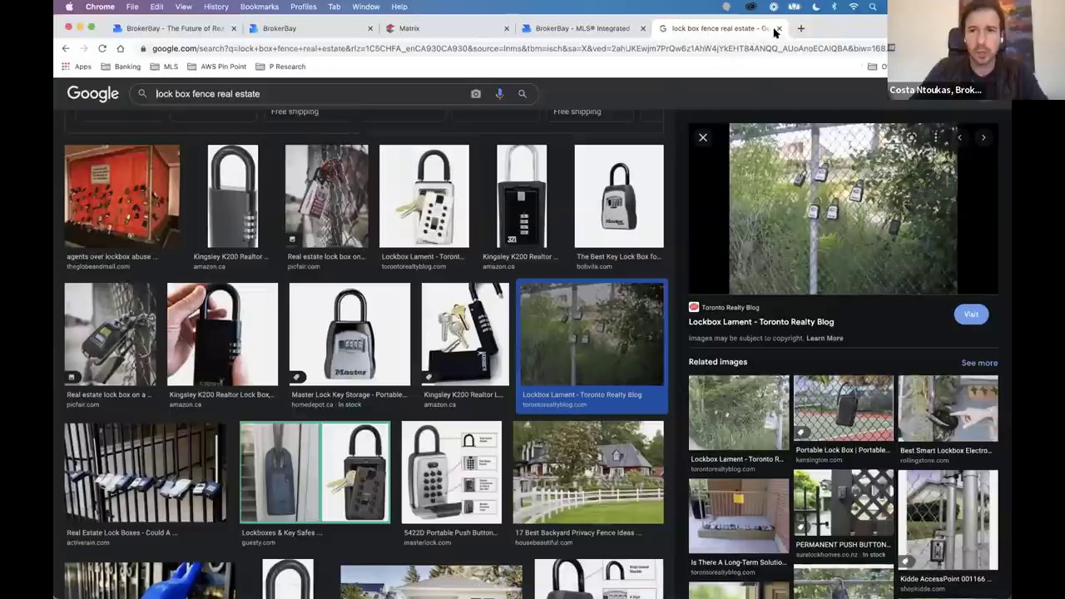
click(779, 27)
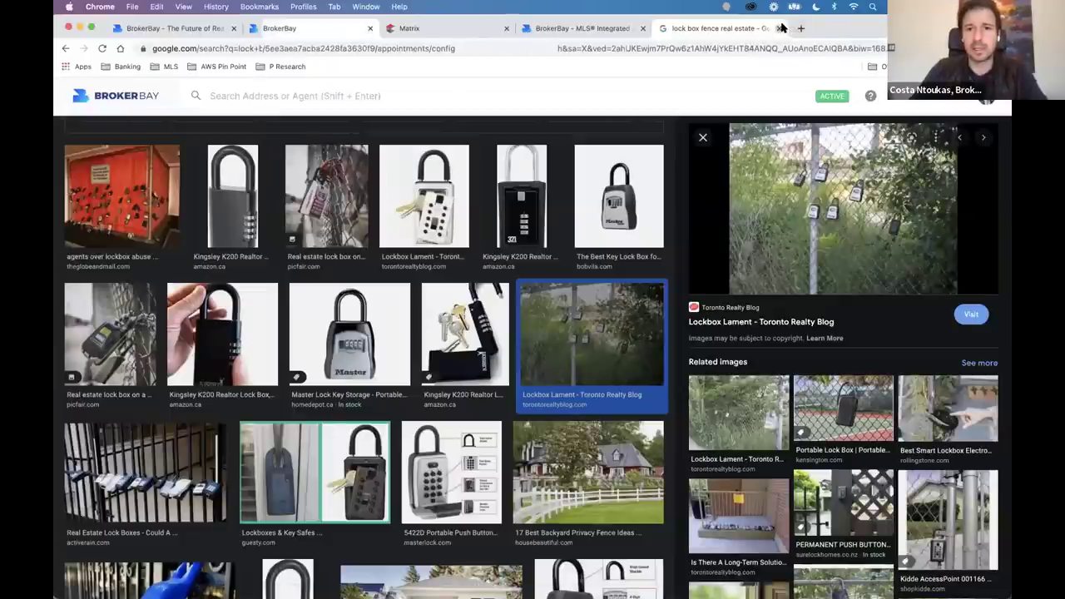
click(652, 395)
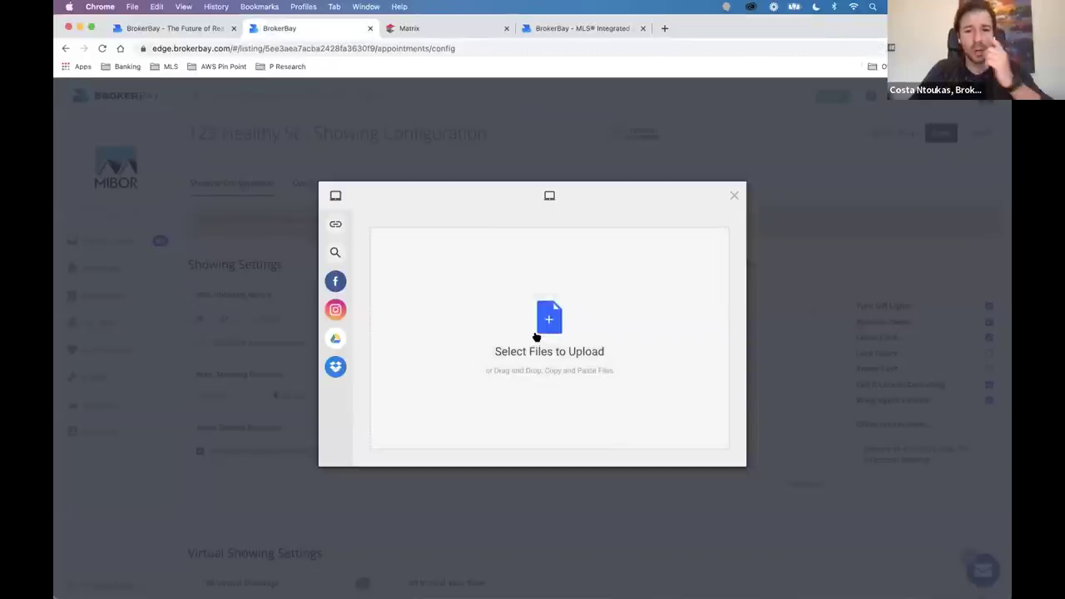
Upload the fence lockbox photo from the computer.
click(499, 324)
double_click(444, 252)
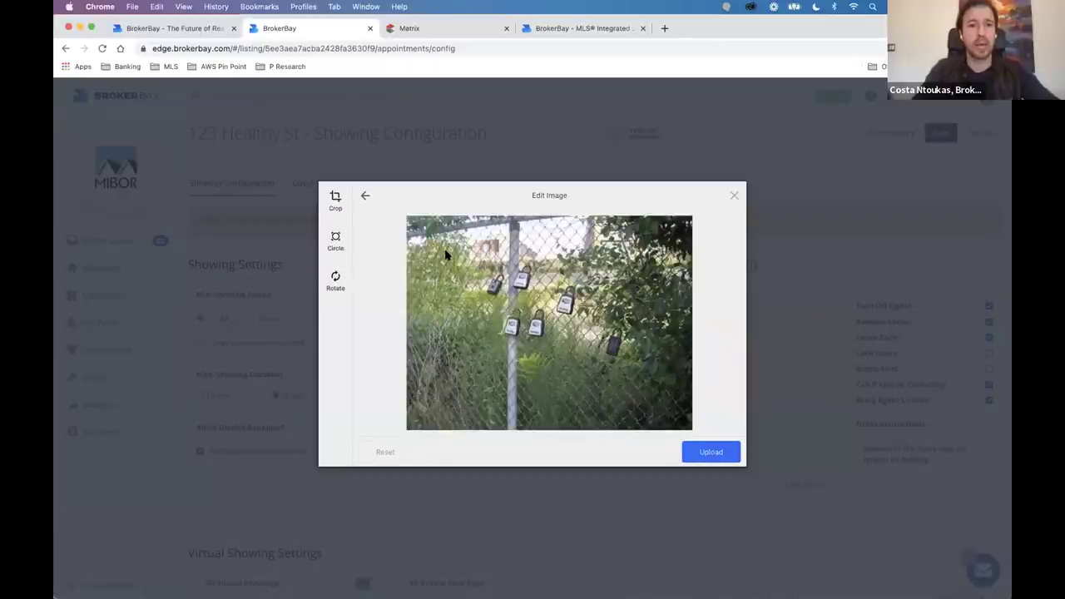
click(704, 457)
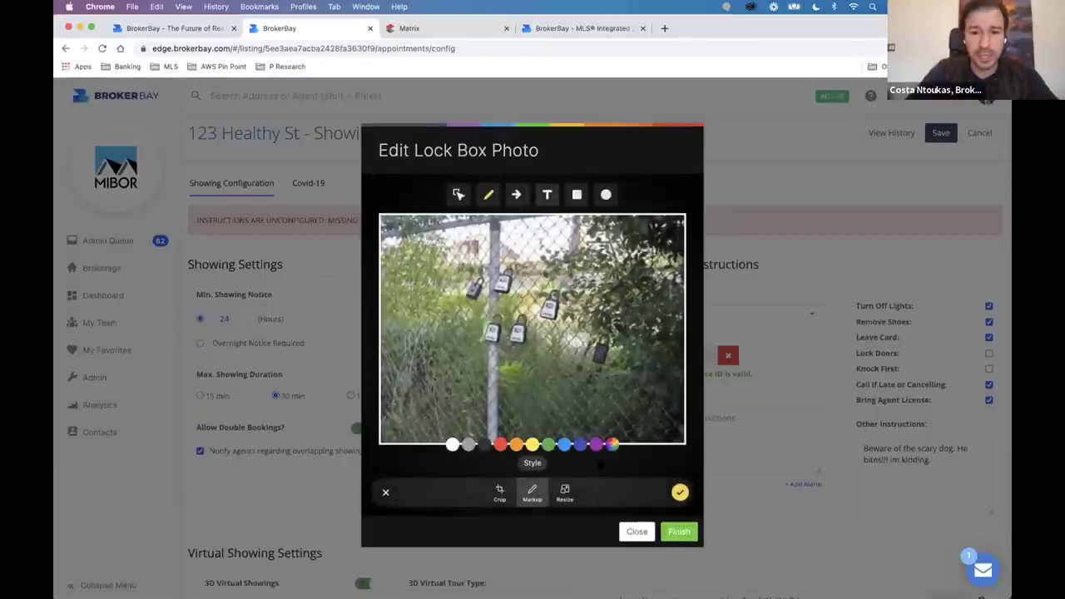
Mark the photo with a yellow arrow pointing at the right lockbox and finish editing.
click(516, 194)
mouse_move(491, 317)
mouse_down()
mouse_move(568, 393)
mouse_move(443, 261)
mouse_move(466, 310)
mouse_move(496, 276)
mouse_move(471, 264)
mouse_up()
click(532, 445)
click(452, 280)
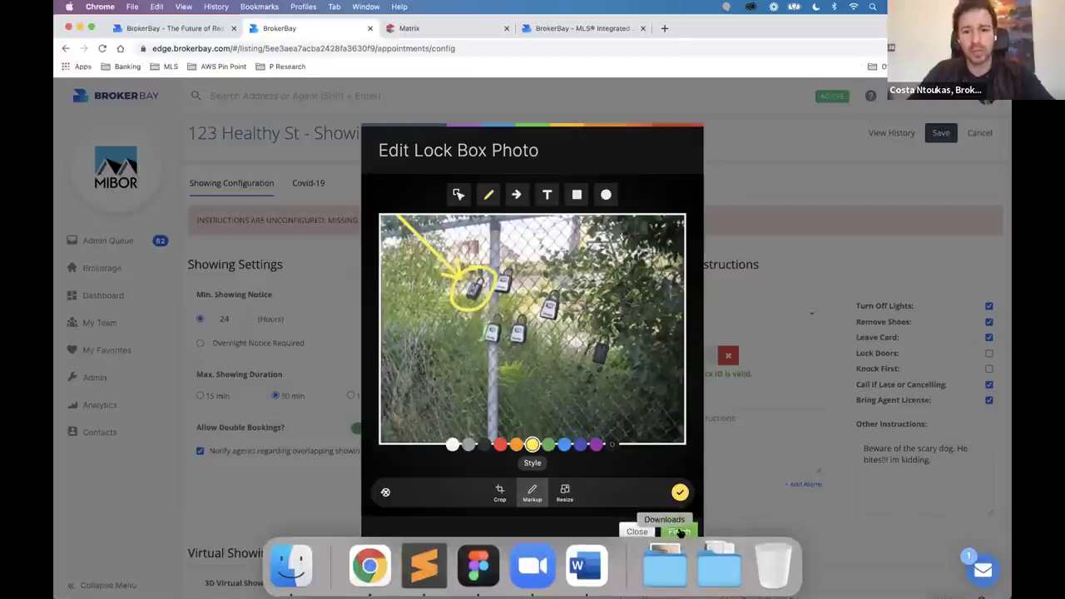
click(679, 531)
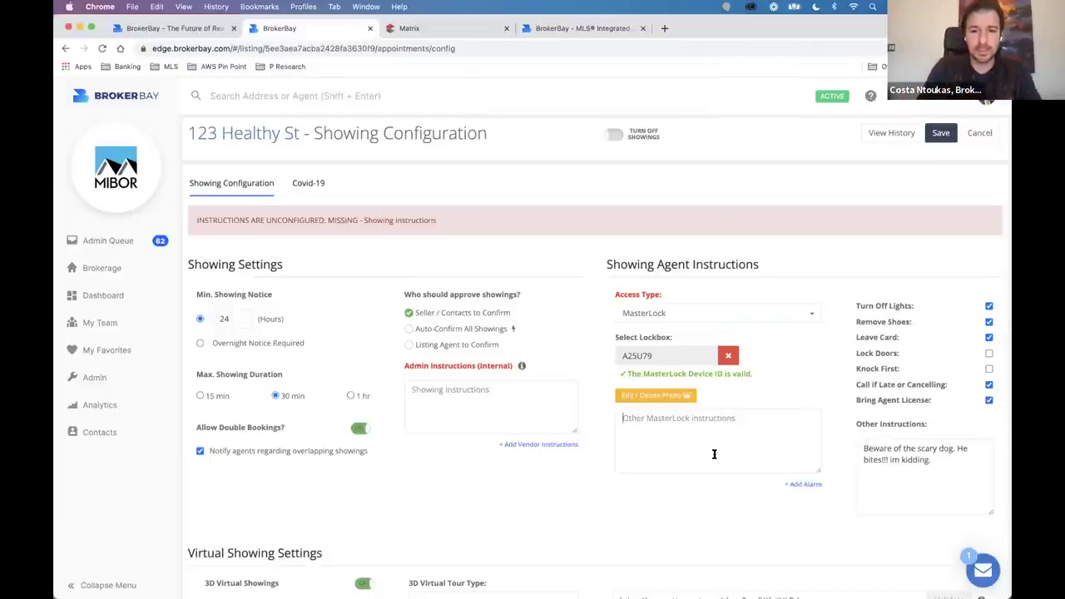
Enter the MasterLock instructions 'CALL ME IF YOU HAVE ANY ISSUES. MAY CARD IS ON THE BAC'.
text(IF YOU IF)
key(super+a)
text(CALL ME IF YOU HAVE )
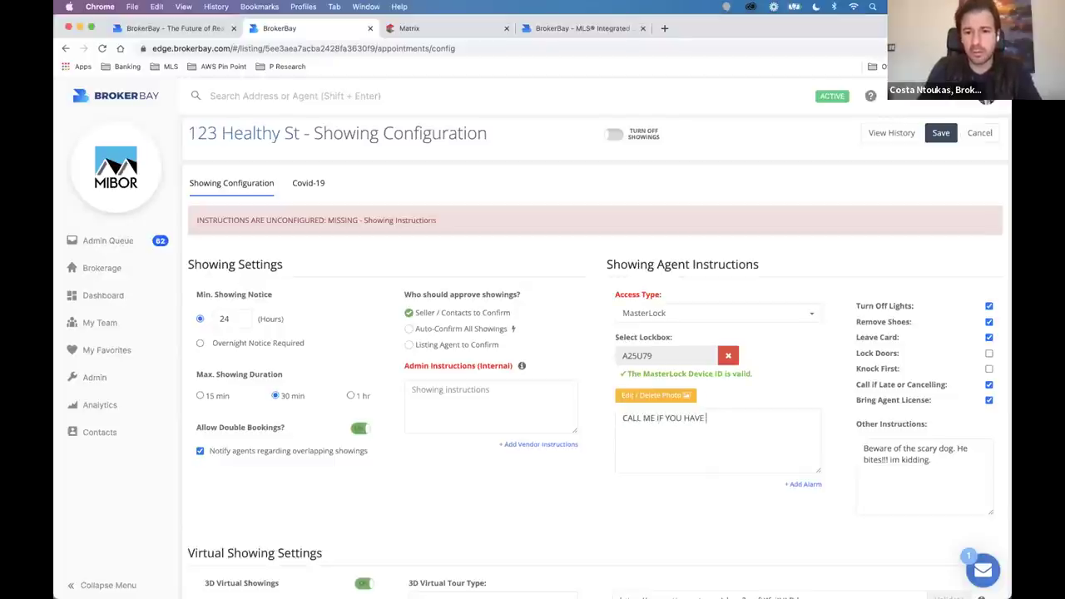
text(ANY ISSUES. MAY CARD IS ON THE BACK!!!)
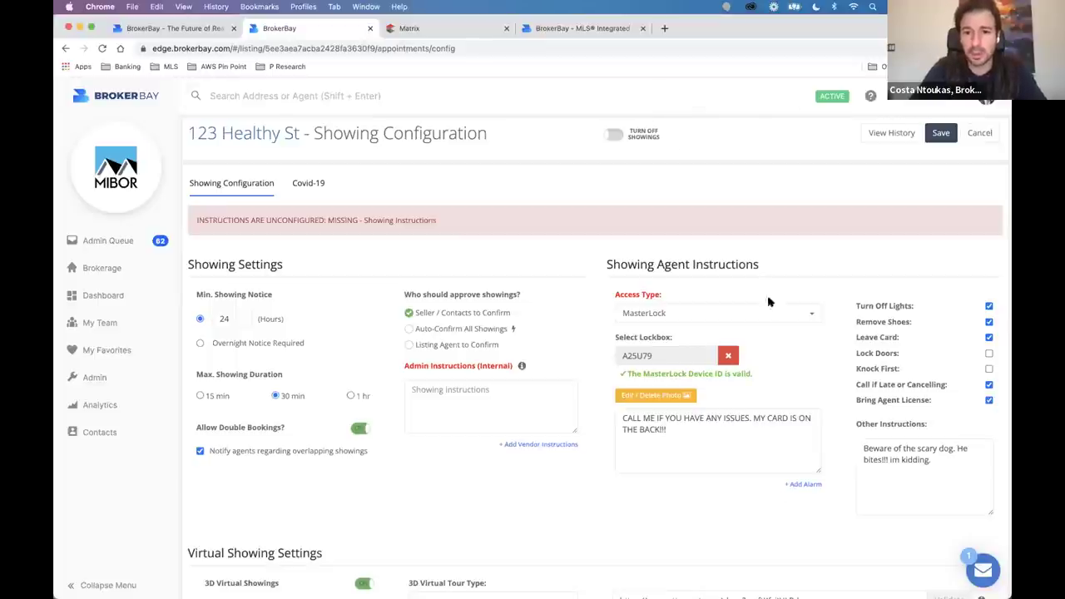
drag(935, 313, 924, 348)
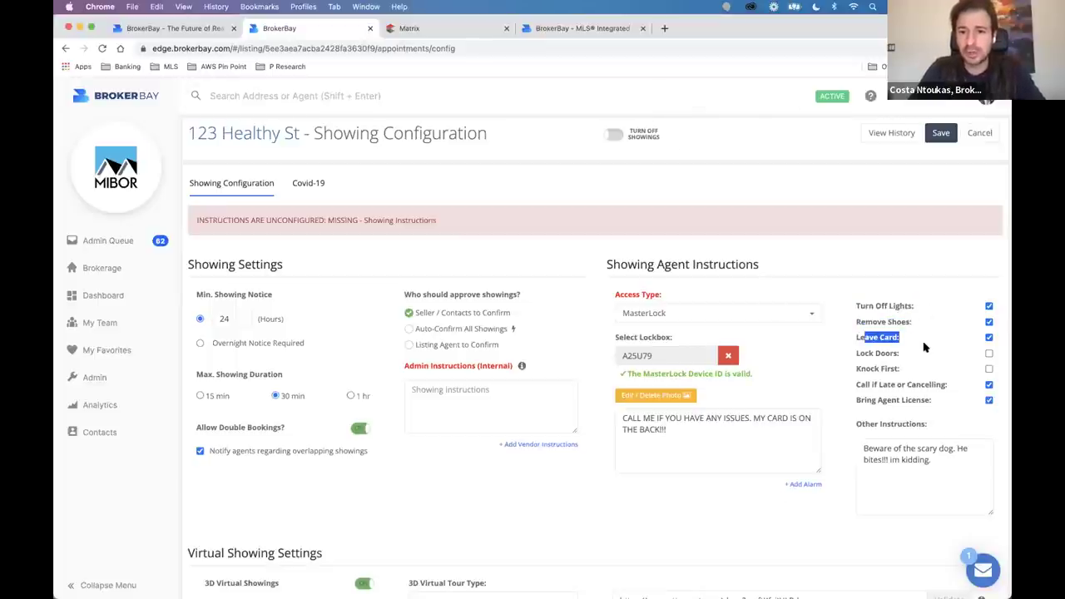
drag(956, 476, 870, 402)
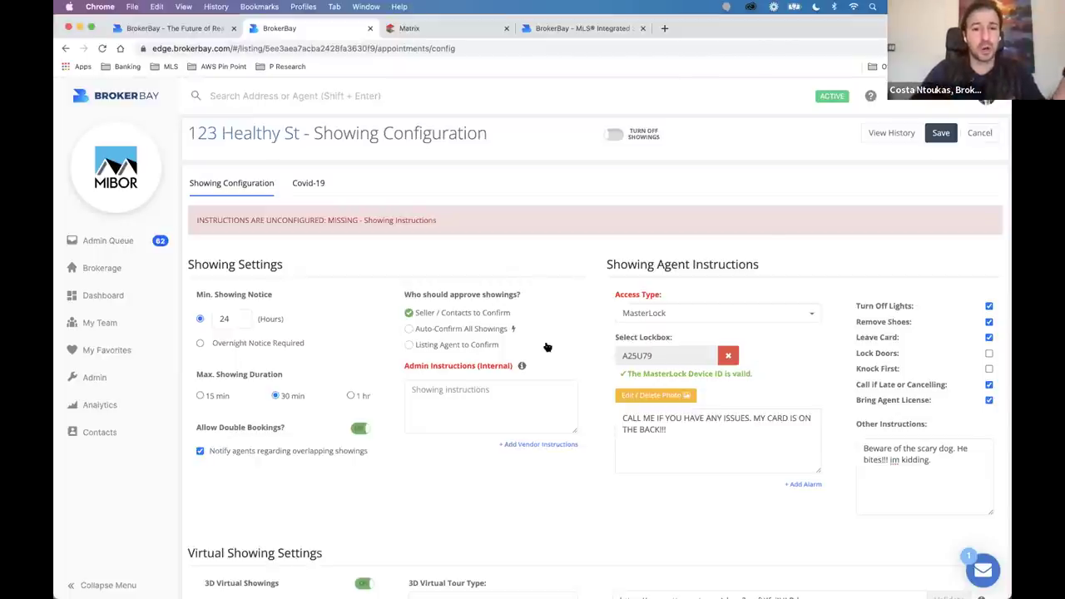
scroll(594, 405, down, 5)
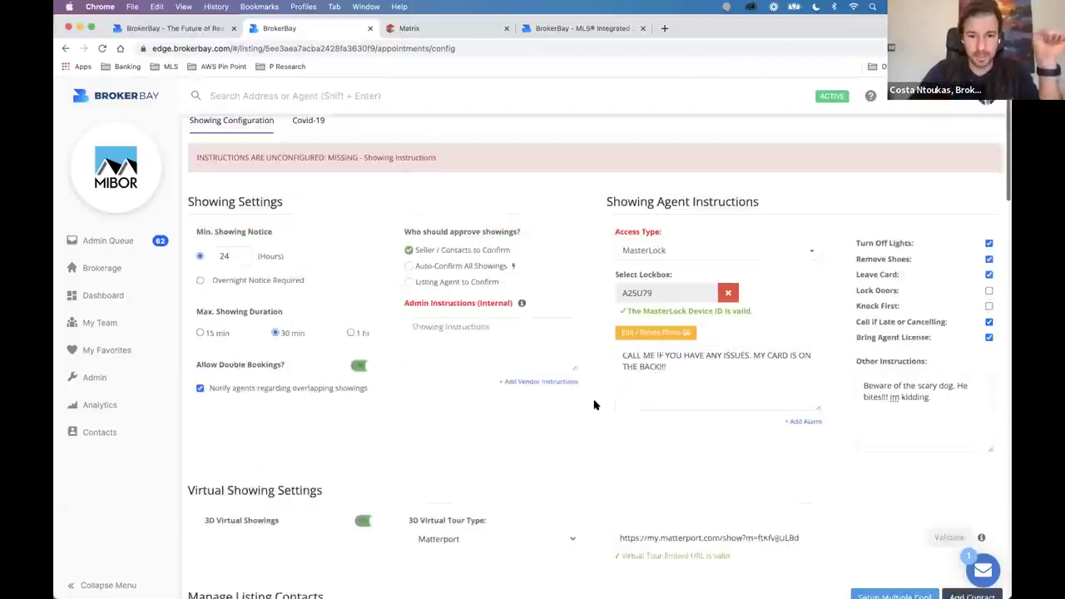
scroll(594, 405, up, 1)
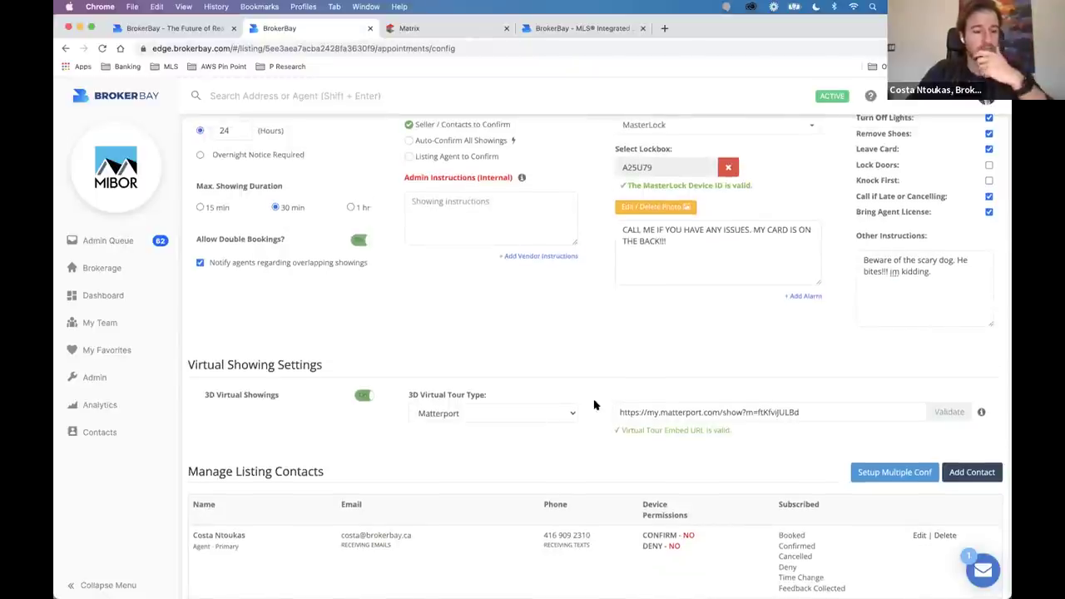
scroll(607, 356, up, 4)
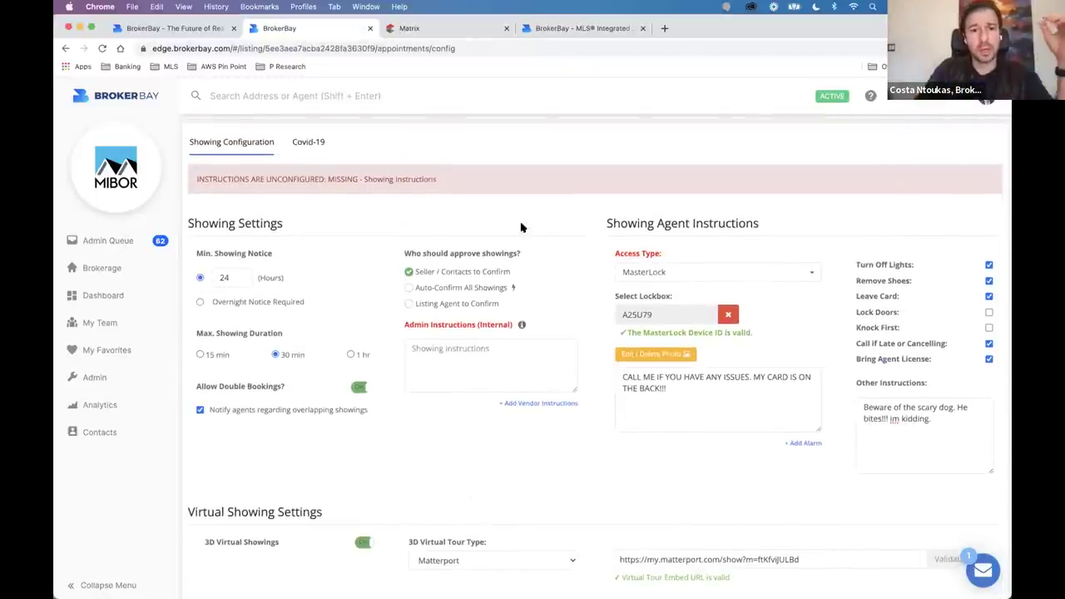
scroll(435, 269, up, 5)
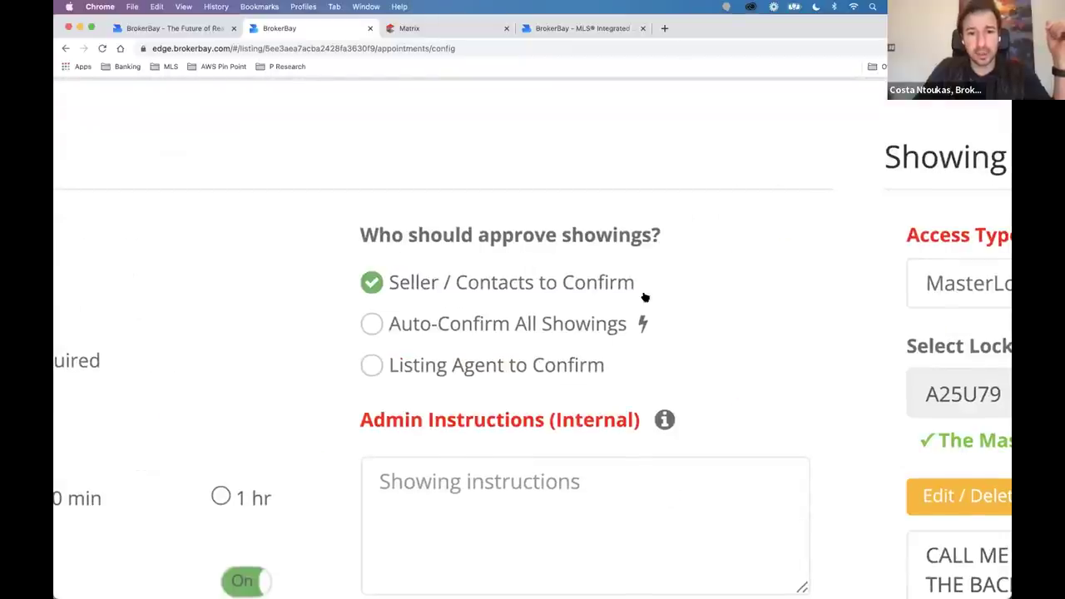
scroll(643, 381, down, 5)
Add an internal admin note to speak loudly to the hard-of-hearing seller, fixing 'HEAT' to 'HEAR'.
click(518, 366)
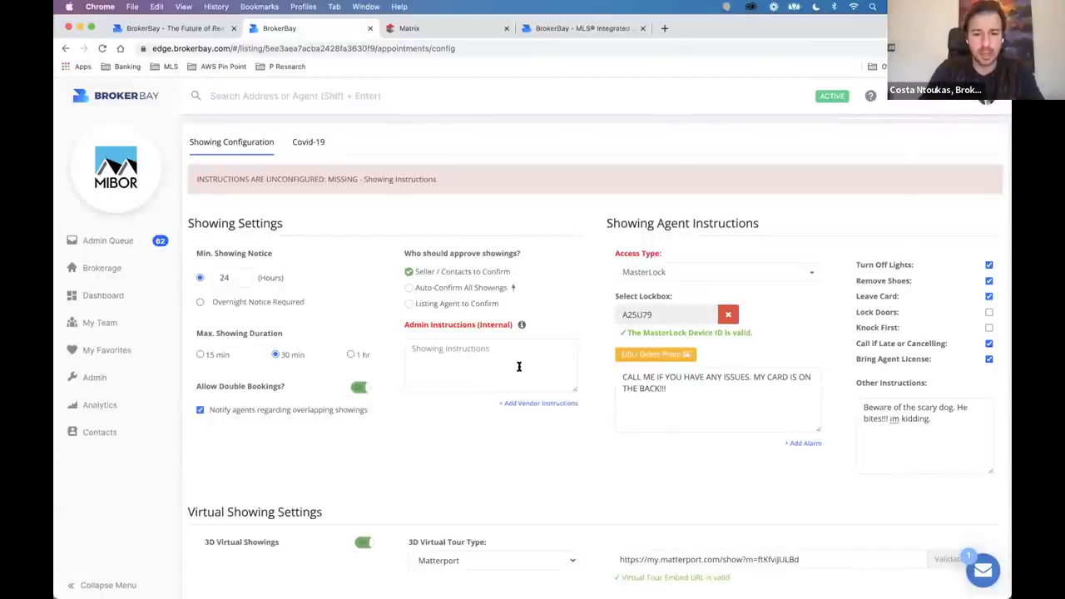
text(IF YOU CALL MARY THE SELLER MAKE SURE TO SPEAK LOUD SHE CANT HEAT THAT WELL.)
click(558, 321)
key(BackSpace)
text(R)
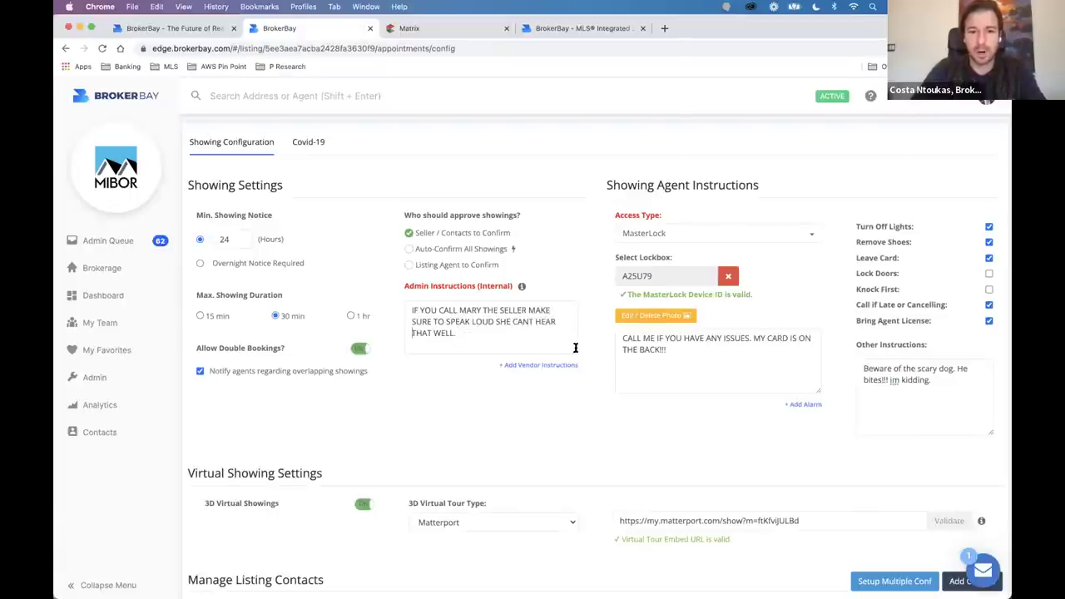
scroll(574, 350, down, 10)
scroll(338, 268, down, 1)
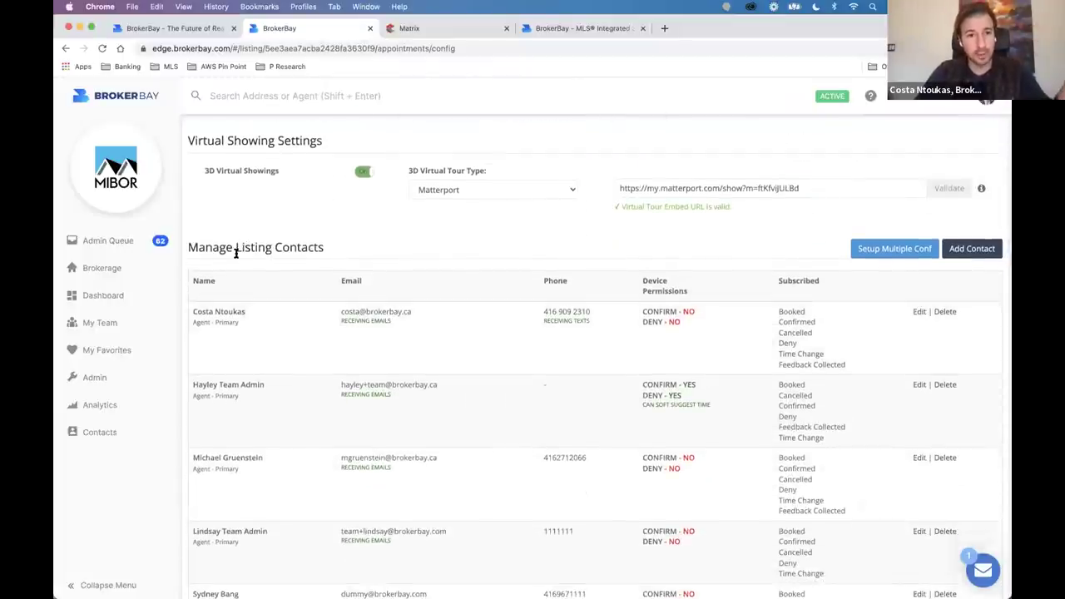
Scroll down to Manage Listing Contacts and open the seller contact's Edit dialog.
drag(185, 246, 328, 257)
click(335, 247)
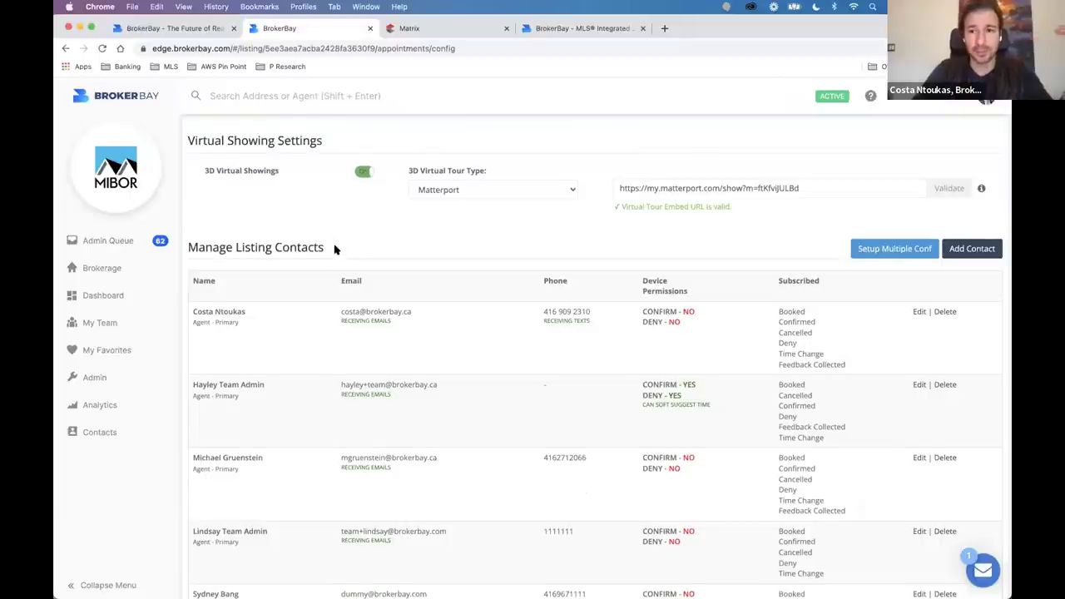
scroll(336, 249, down, 1)
scroll(335, 249, down, 1)
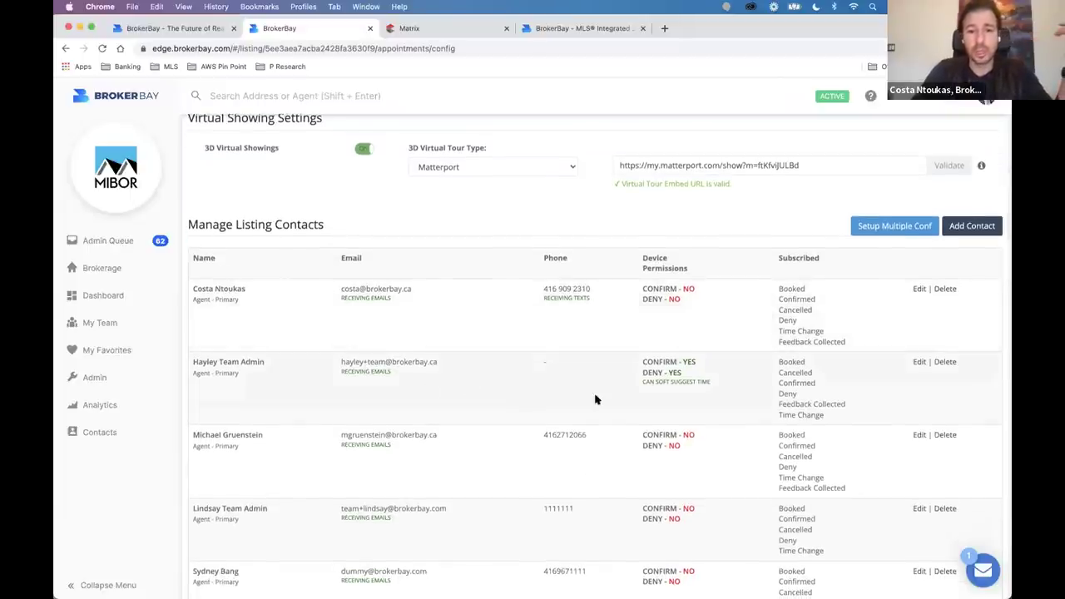
scroll(599, 484, down, 5)
scroll(599, 484, up, 4)
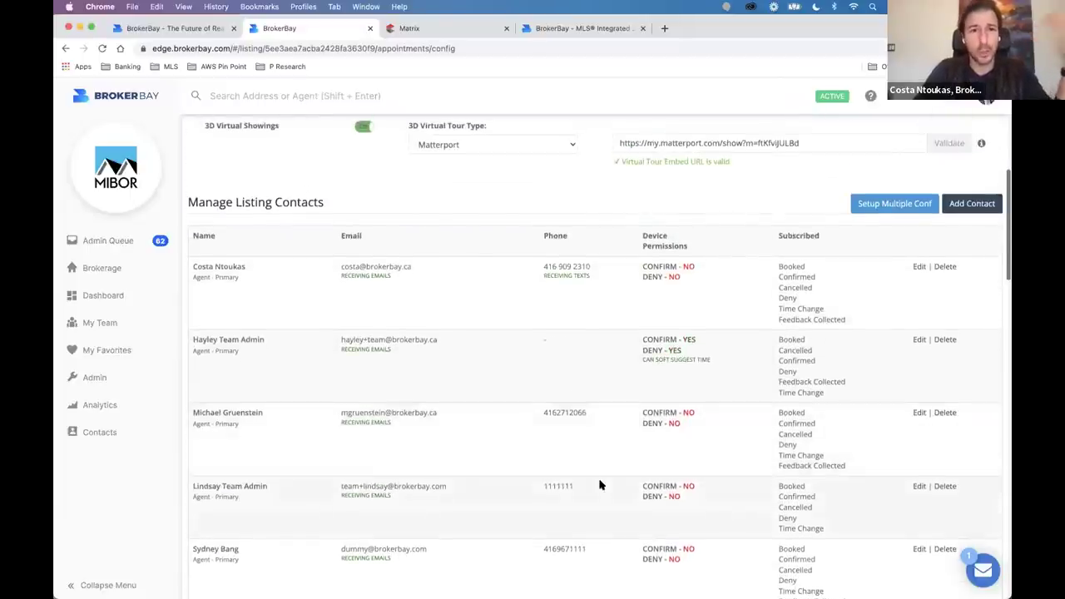
scroll(599, 484, up, 3)
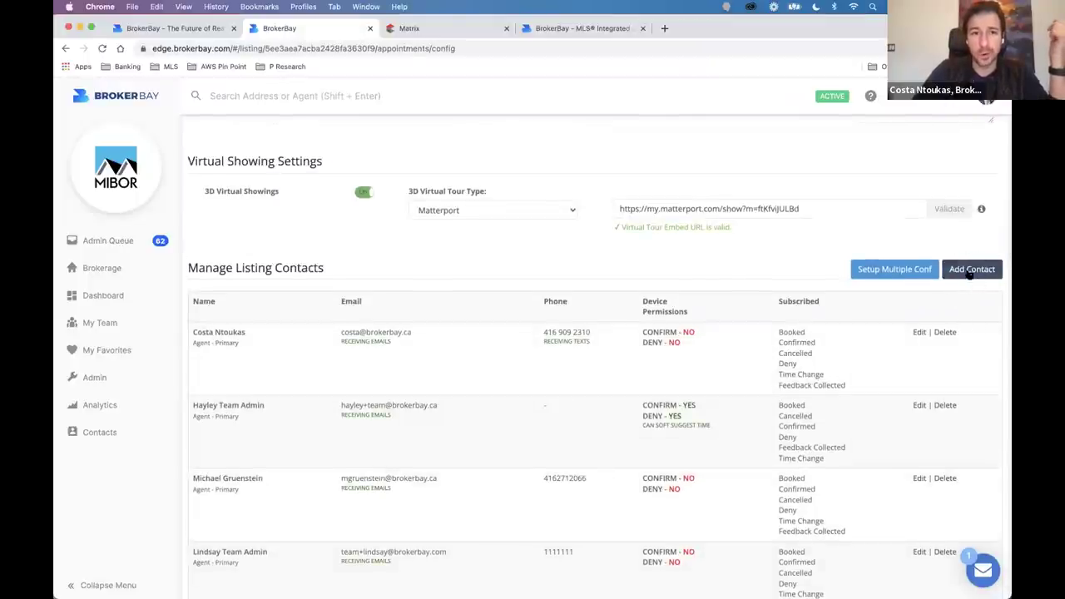
scroll(977, 266, down, 5)
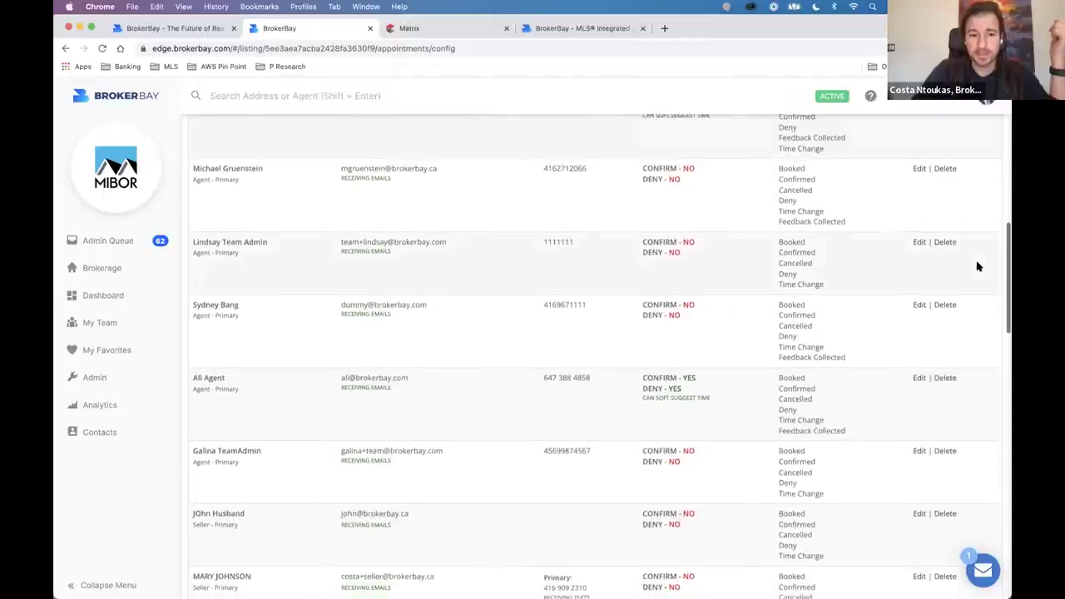
scroll(921, 422, down, 1)
click(919, 421)
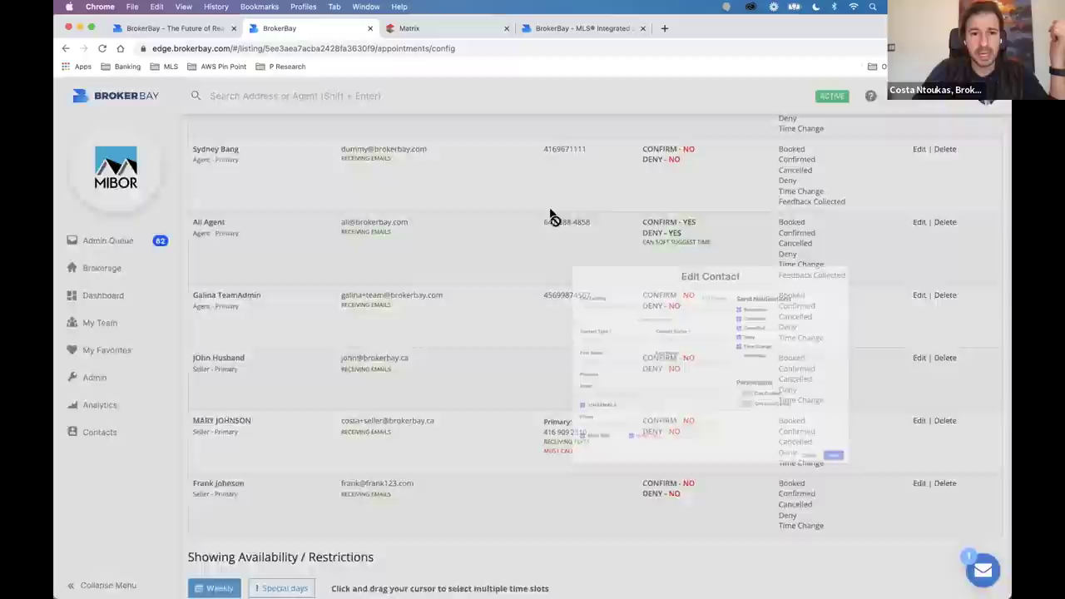
Unlock the primary seller's contact fields and review their name, e-mail, phone and permissions.
click(545, 197)
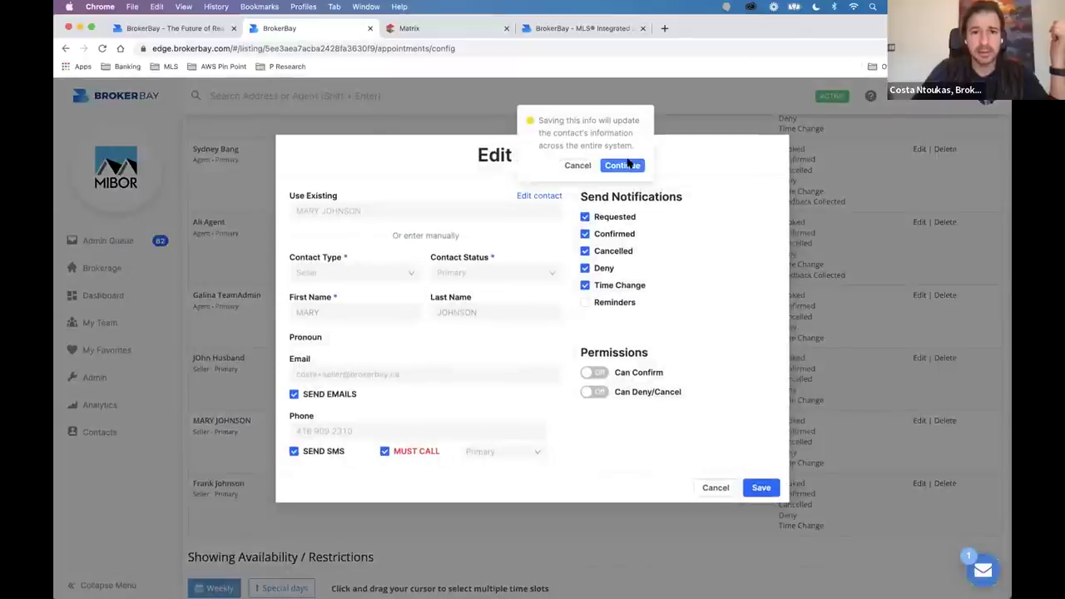
click(629, 165)
drag(323, 312, 302, 312)
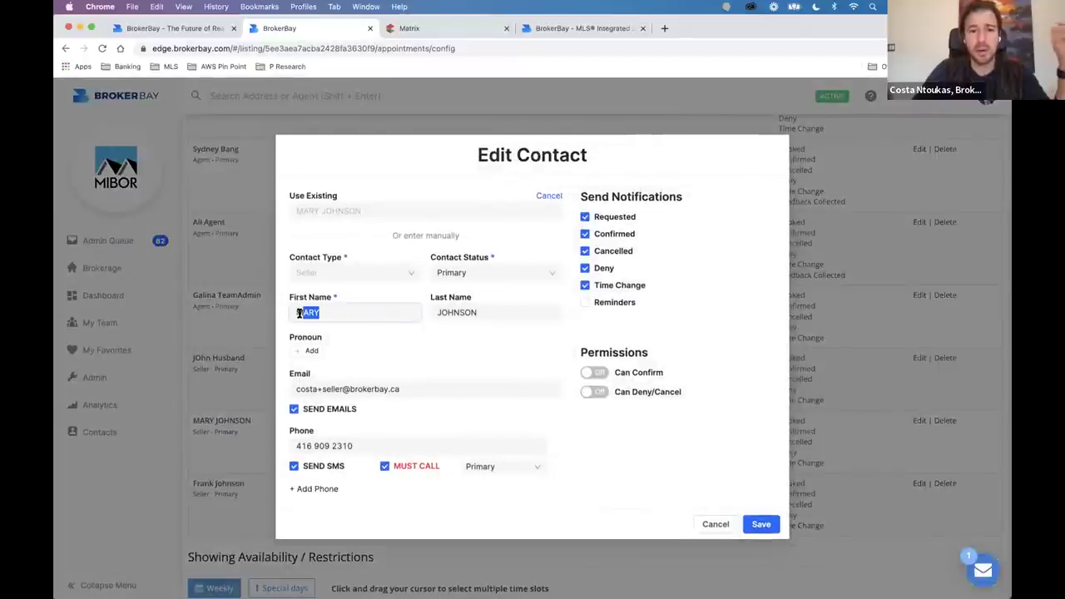
triple_click(350, 388)
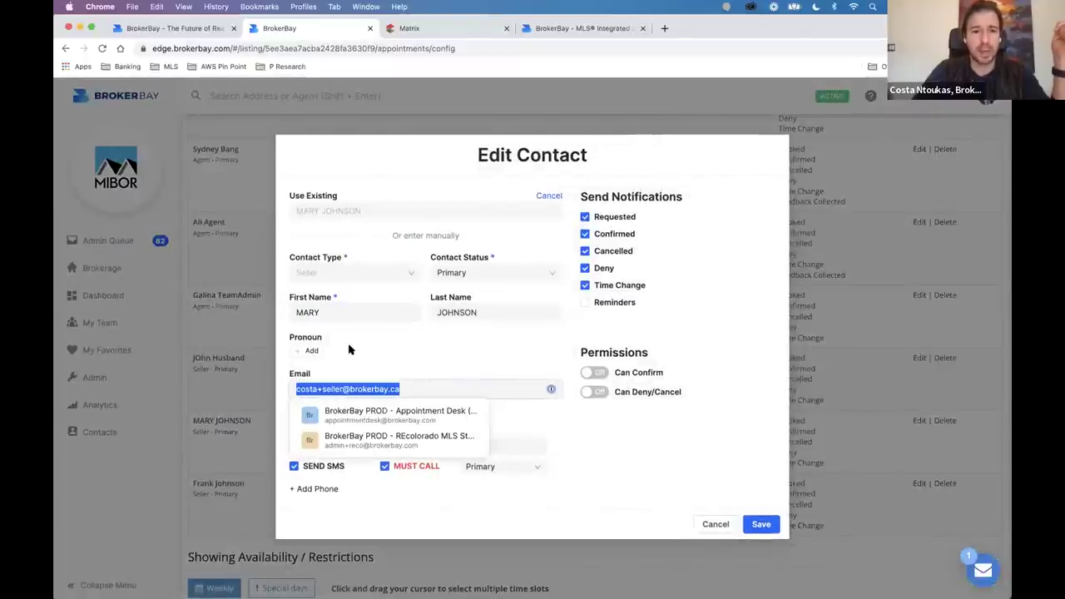
click(350, 438)
drag(386, 441, 297, 445)
click(367, 431)
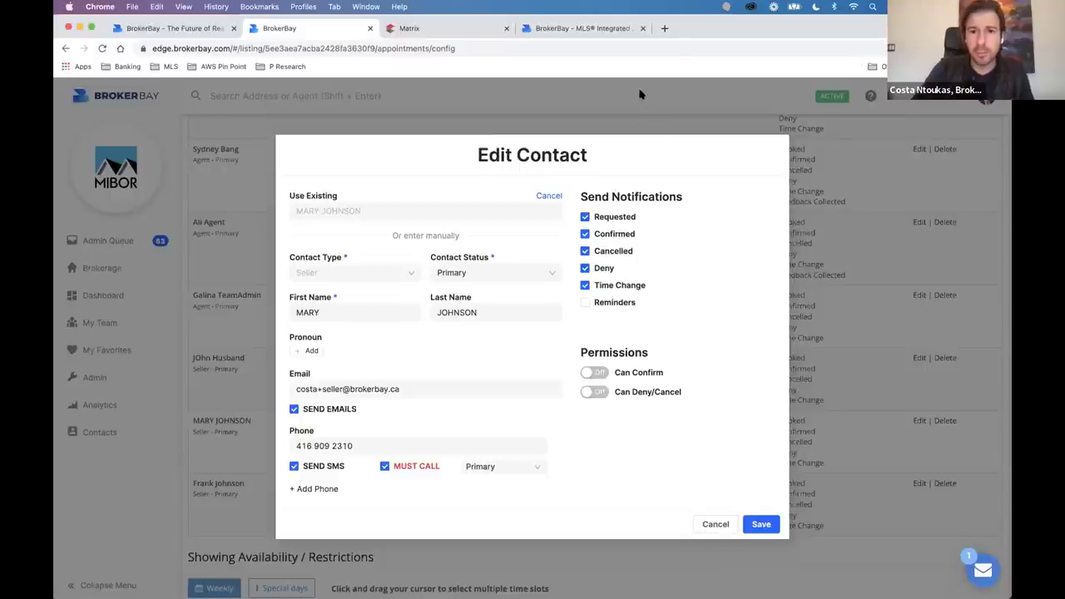
drag(581, 353, 657, 351)
Allow the seller to confirm, deny/cancel and soft-suggest showing times, then save the contact.
click(656, 353)
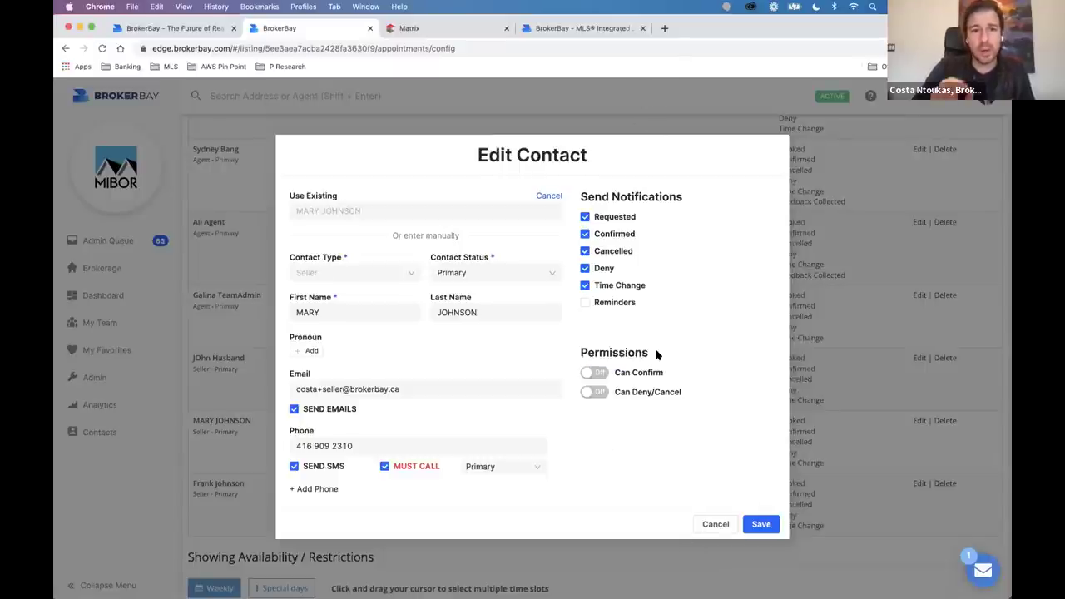
click(595, 373)
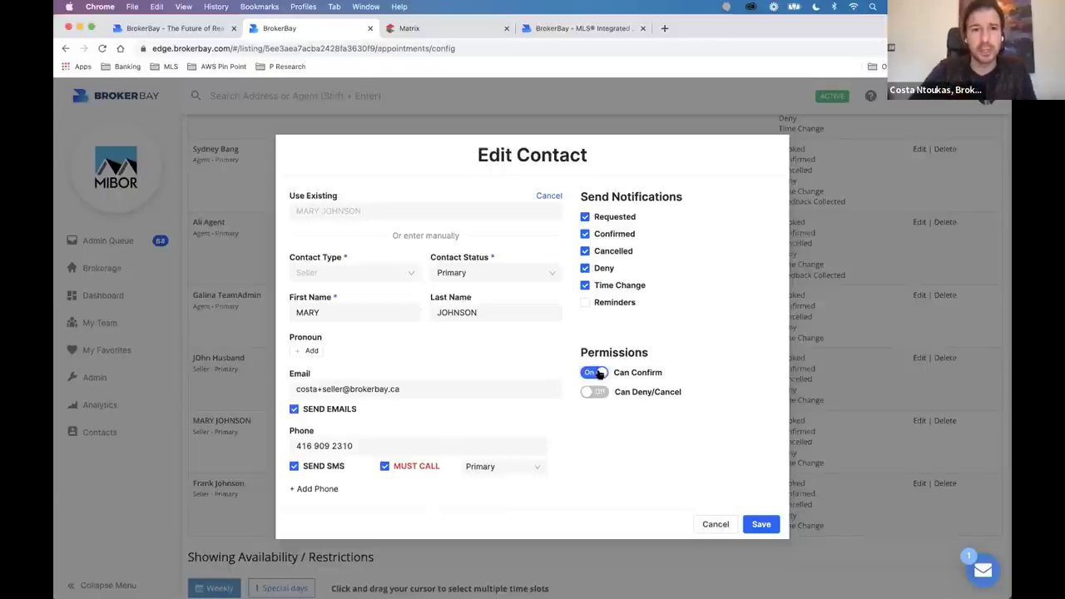
click(594, 390)
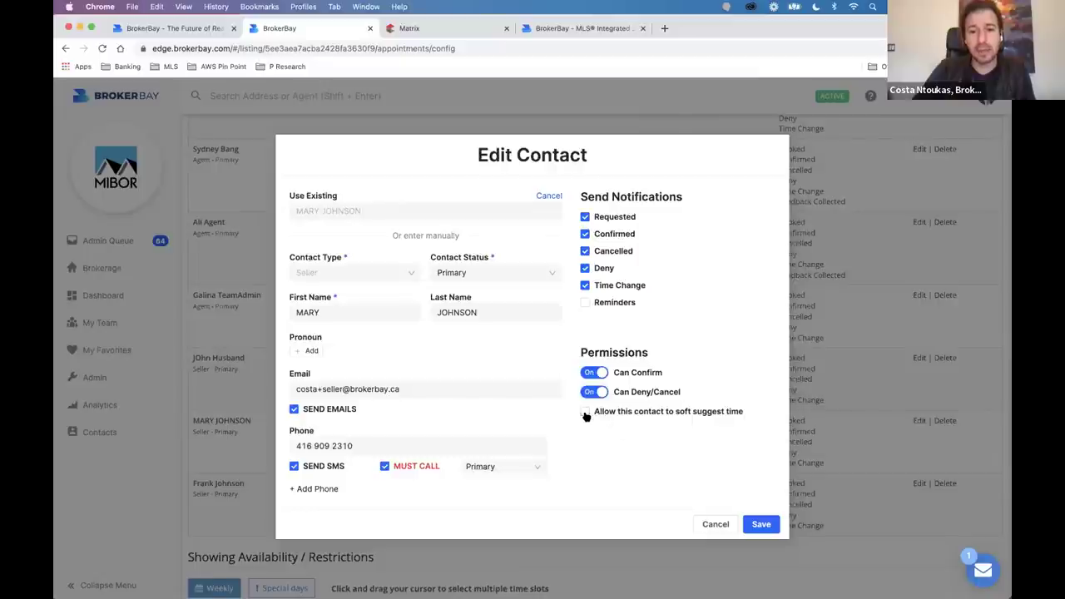
drag(585, 415, 782, 416)
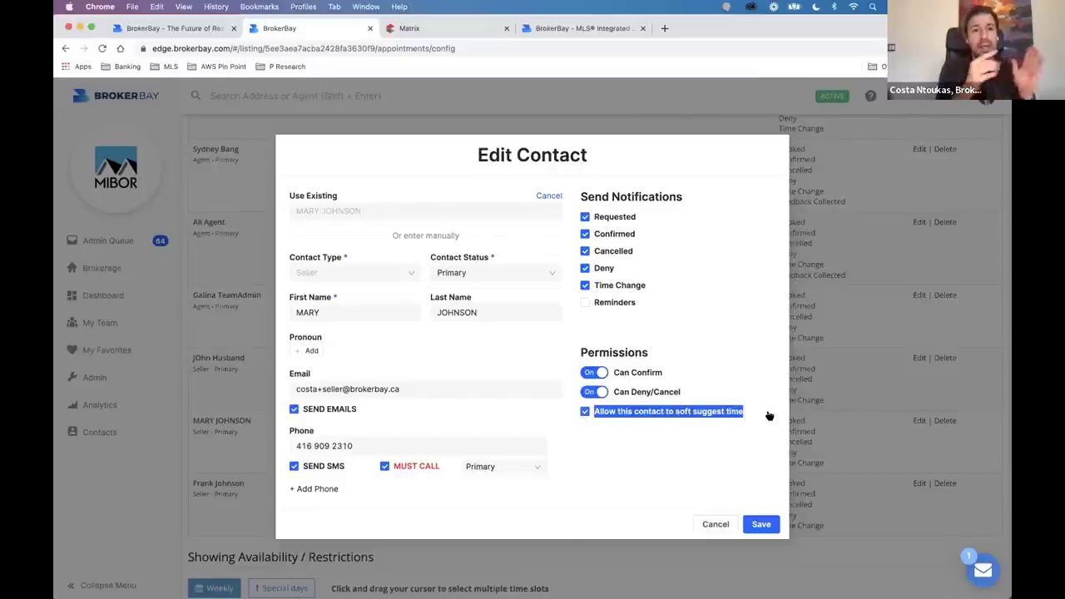
click(630, 491)
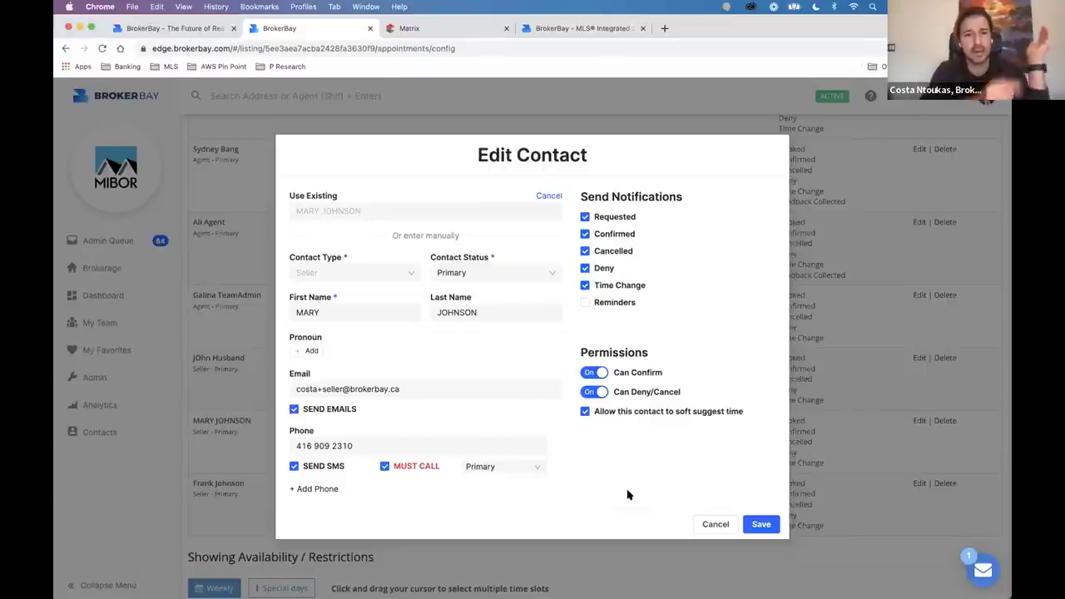
double_click(602, 399)
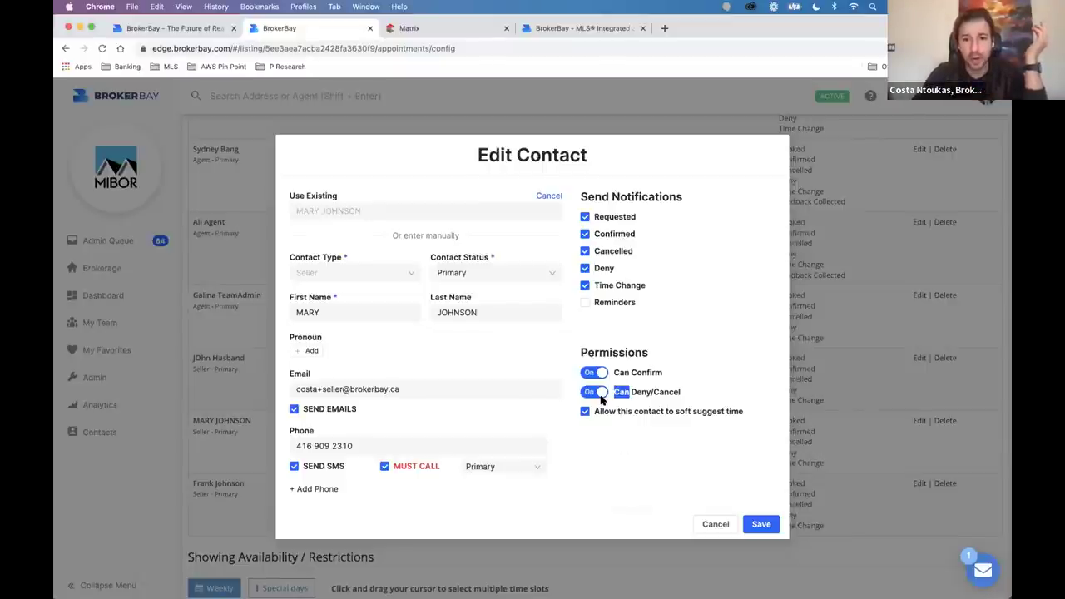
click(600, 396)
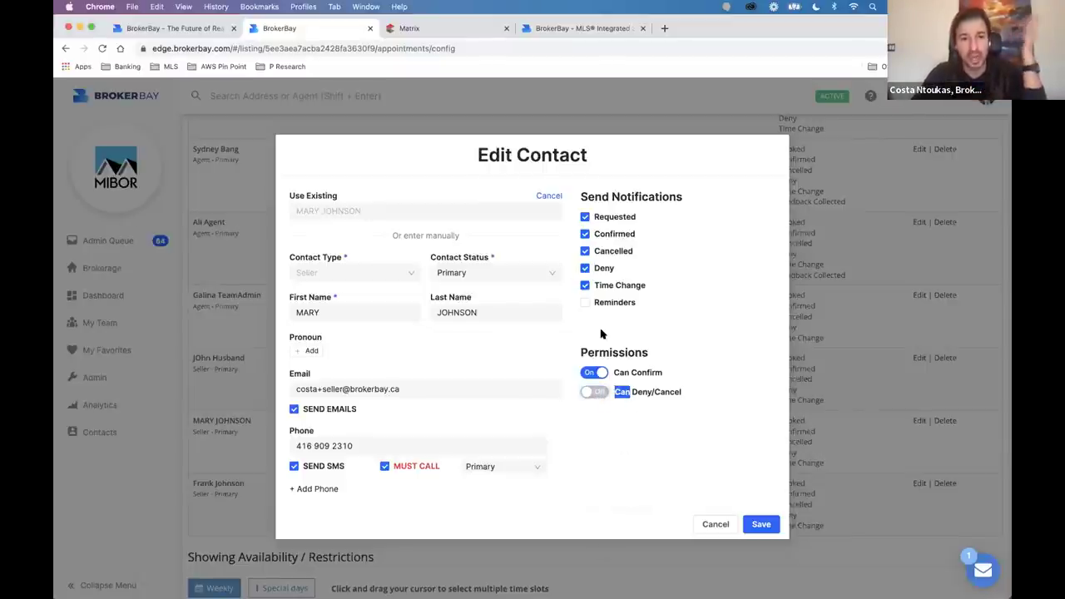
click(594, 391)
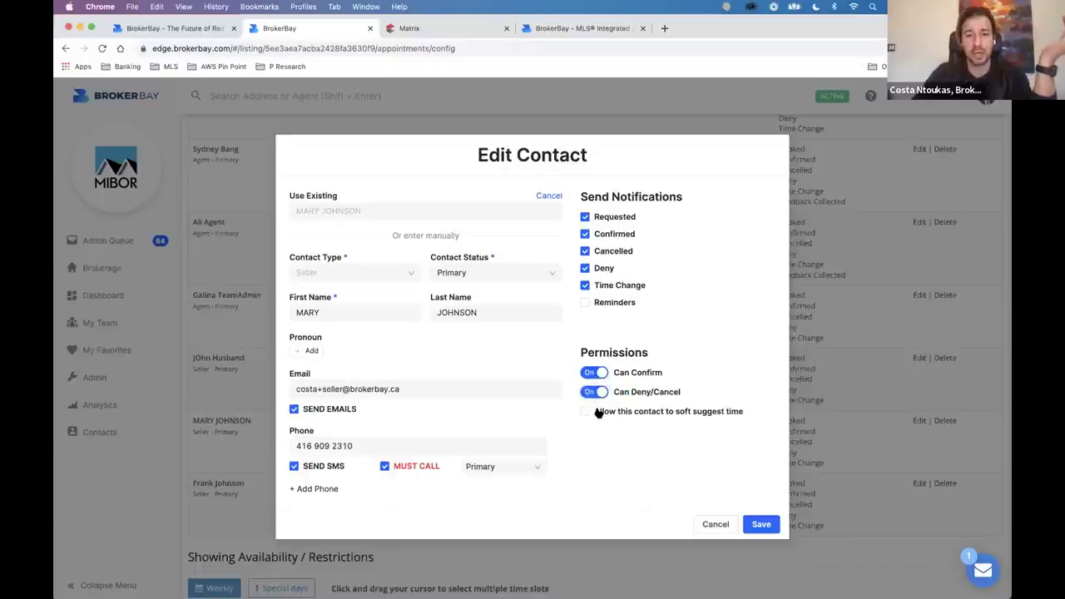
click(761, 524)
scroll(768, 530, down, 5)
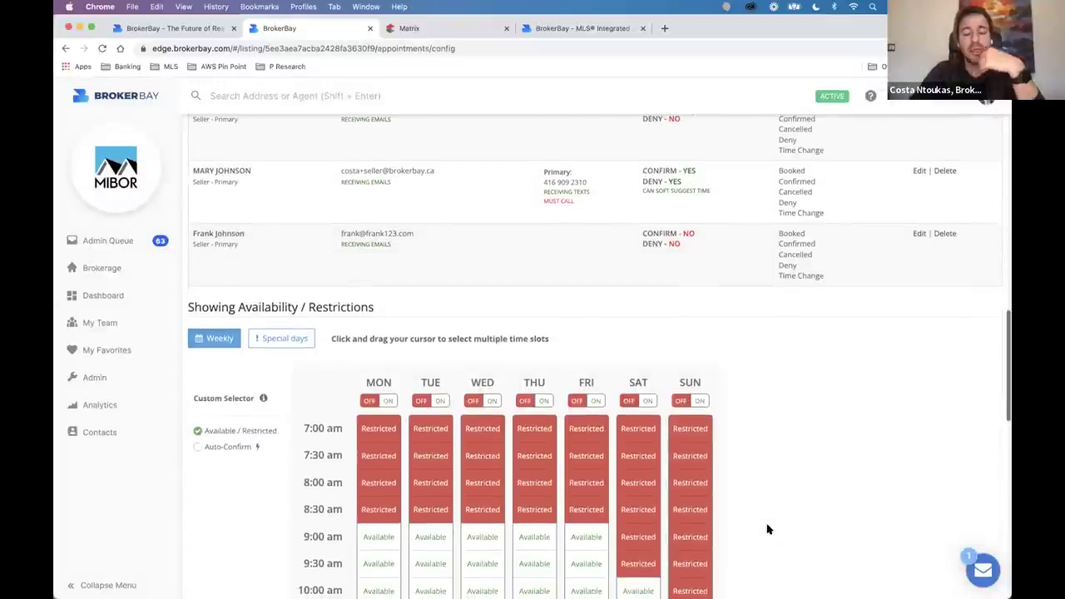
scroll(767, 530, down, 1)
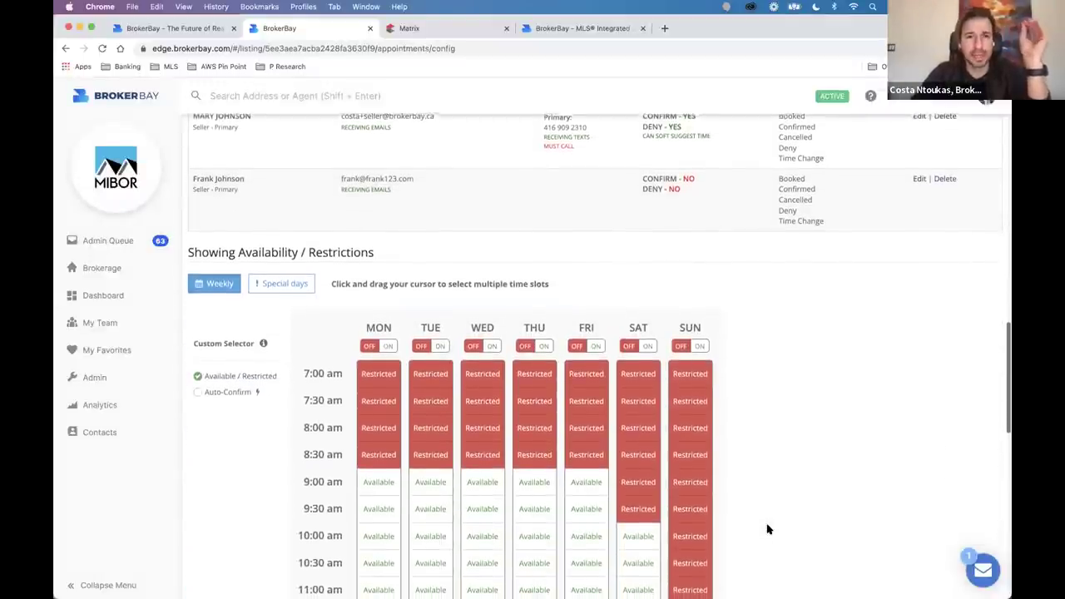
scroll(767, 529, down, 3)
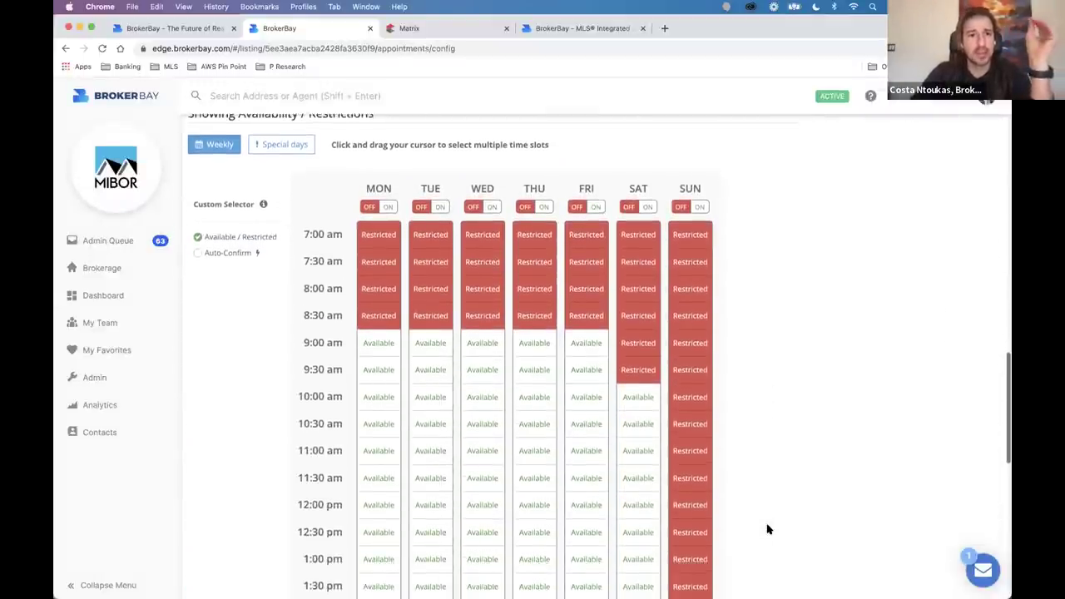
scroll(767, 530, up, 1)
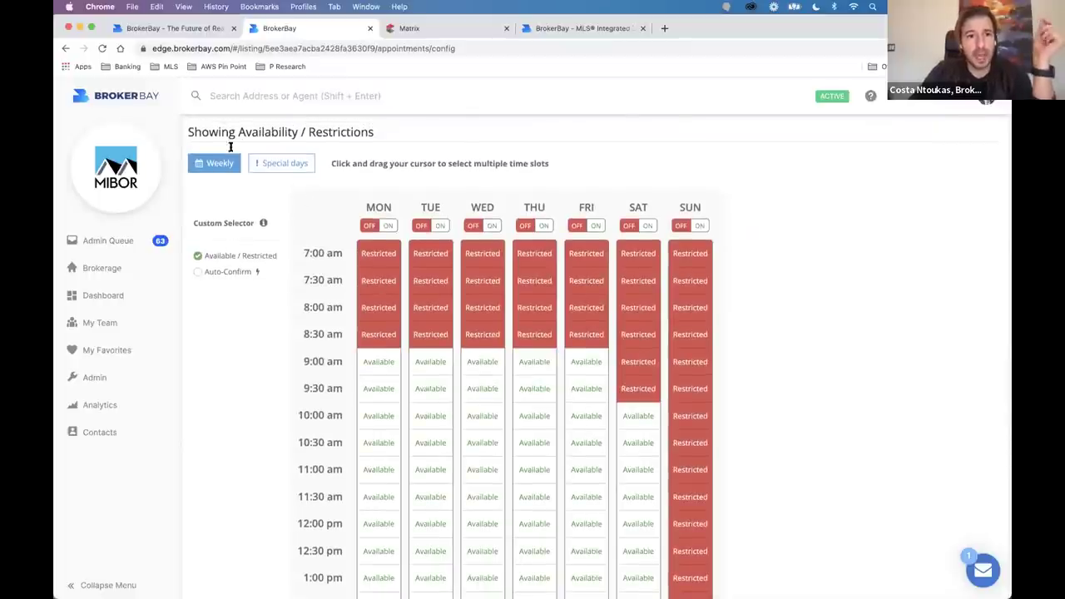
triple_click(316, 133)
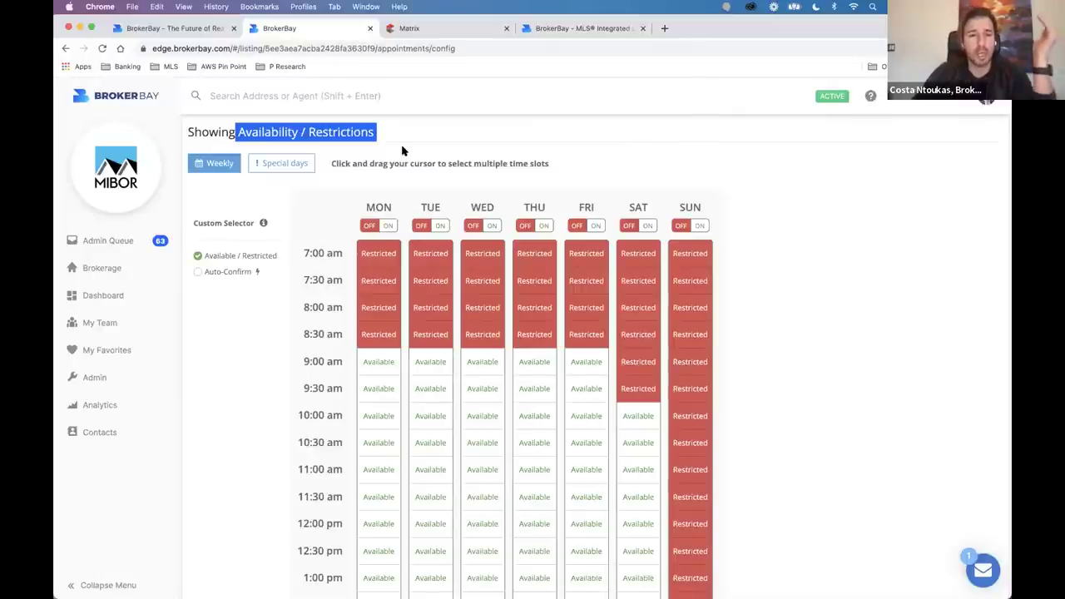
drag(367, 247, 645, 384)
drag(365, 250, 643, 340)
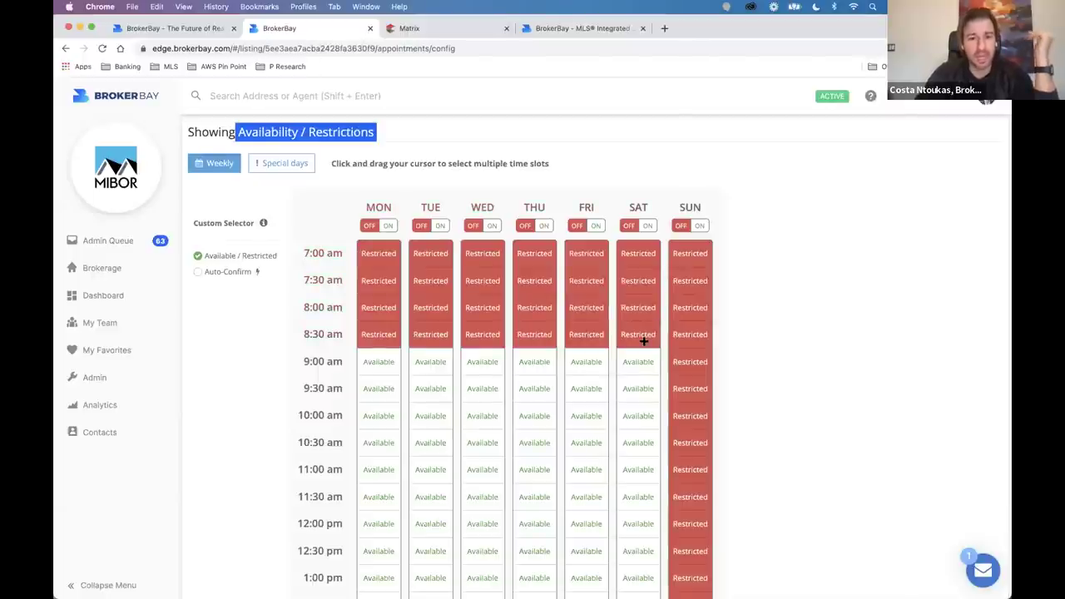
drag(646, 393, 634, 365)
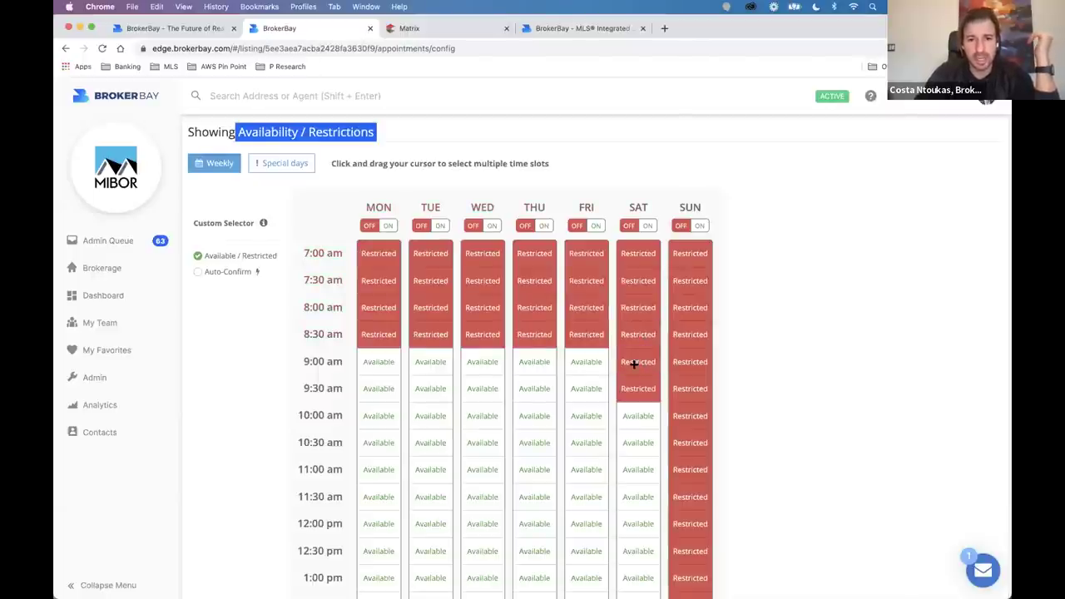
click(698, 226)
click(681, 226)
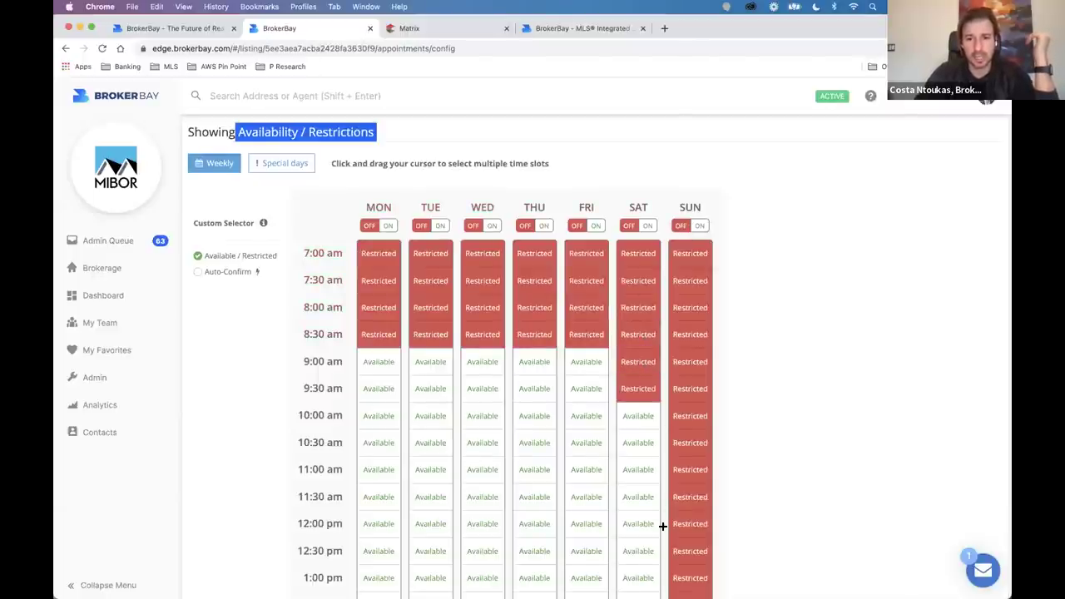
scroll(662, 526, down, 10)
scroll(663, 526, up, 10)
scroll(658, 531, down, 1)
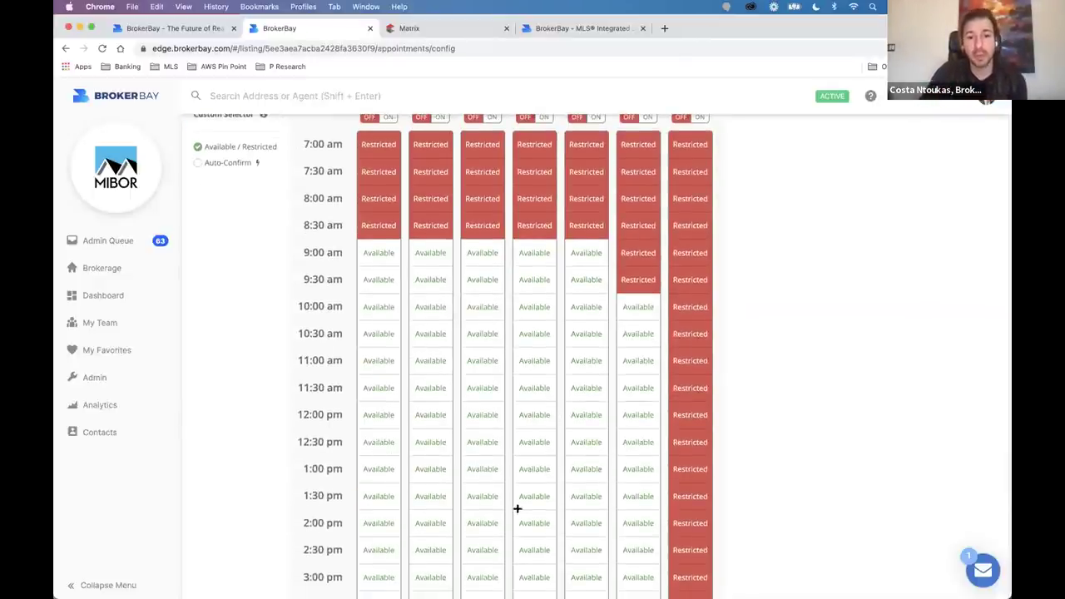
scroll(497, 352, up, 1)
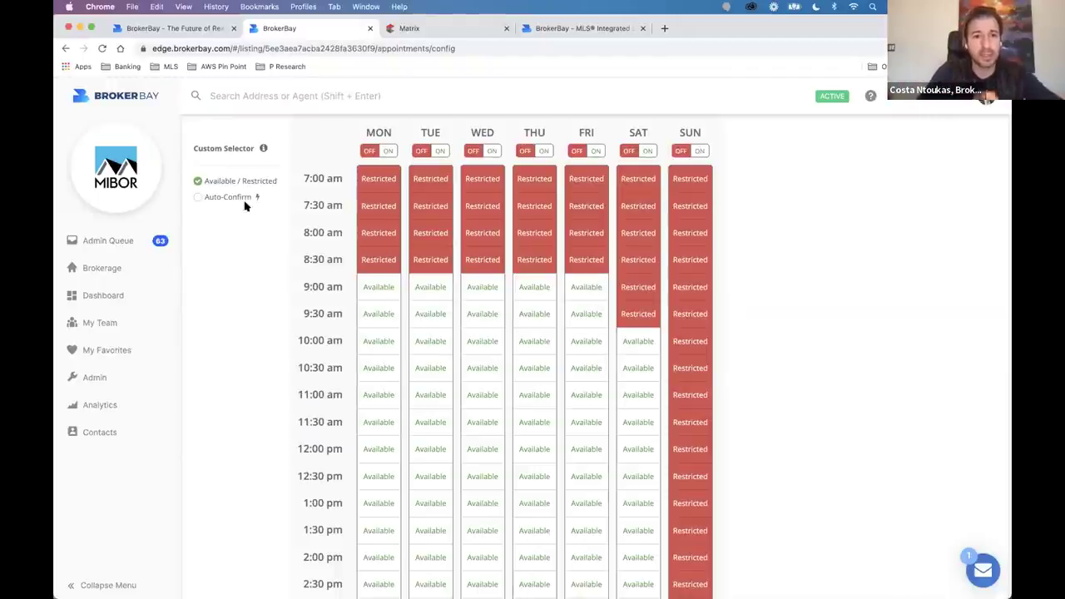
Mark weekday slots from 11:30 am to 2:30 pm as auto-confirm.
click(200, 200)
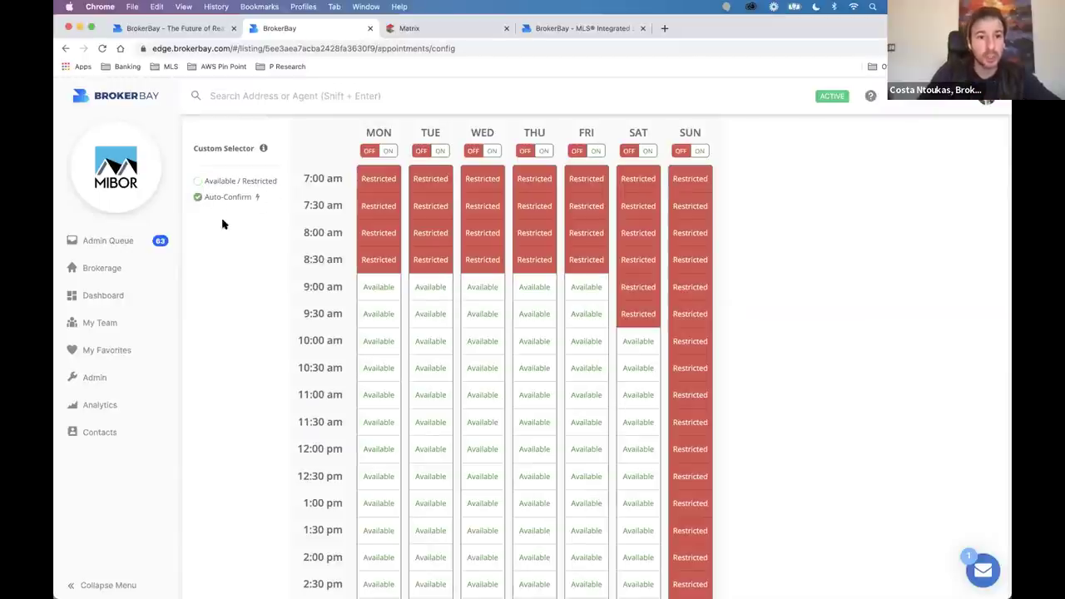
scroll(314, 389, down, 1)
scroll(314, 389, down, 2)
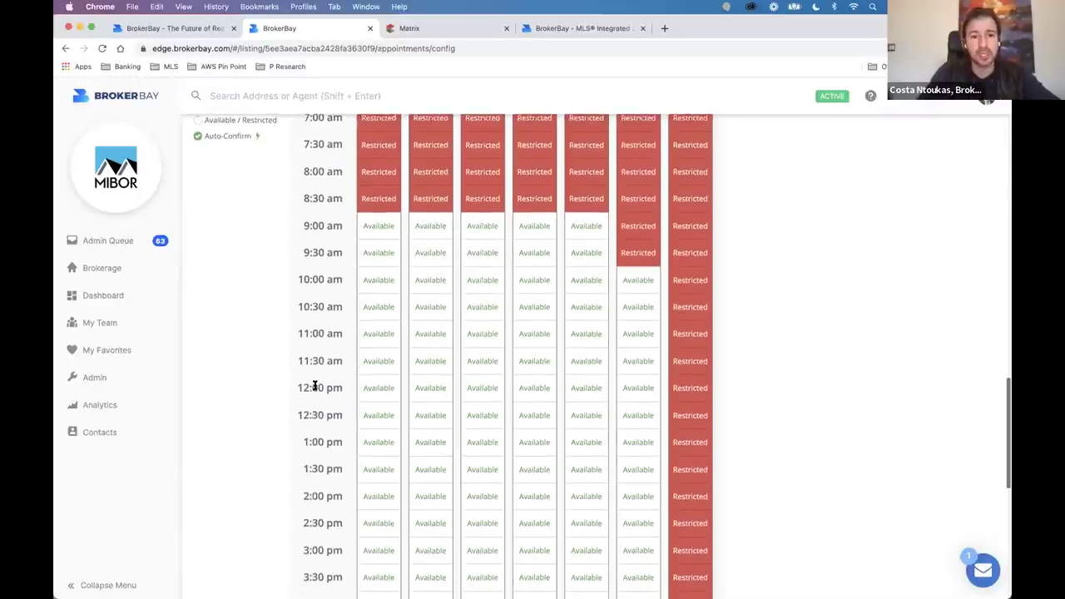
scroll(314, 389, up, 3)
drag(367, 362, 587, 530)
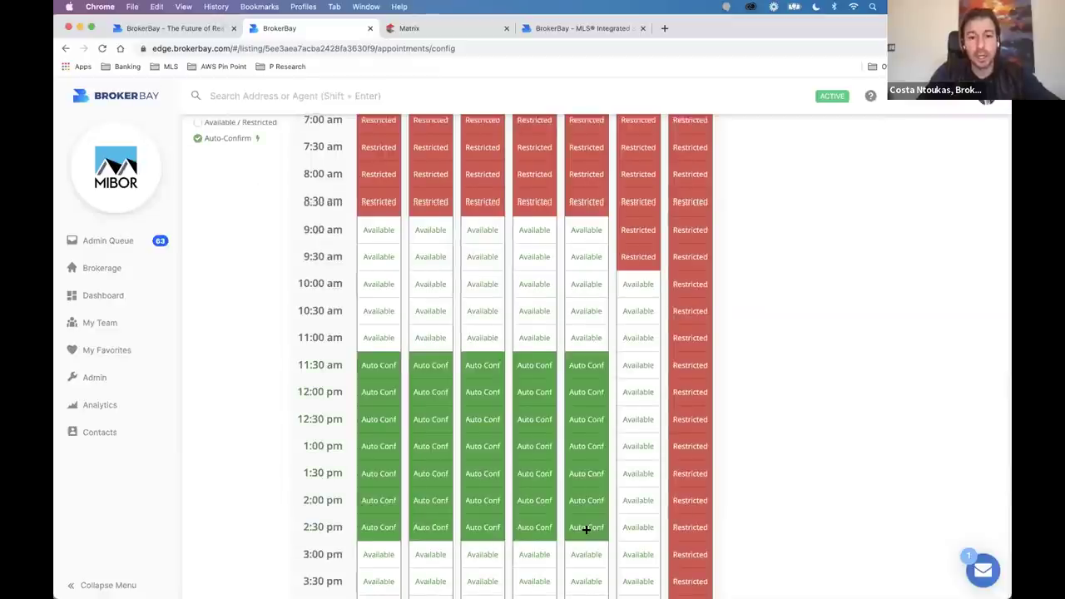
scroll(585, 508, down, 3)
drag(587, 471, 531, 444)
scroll(421, 269, up, 1)
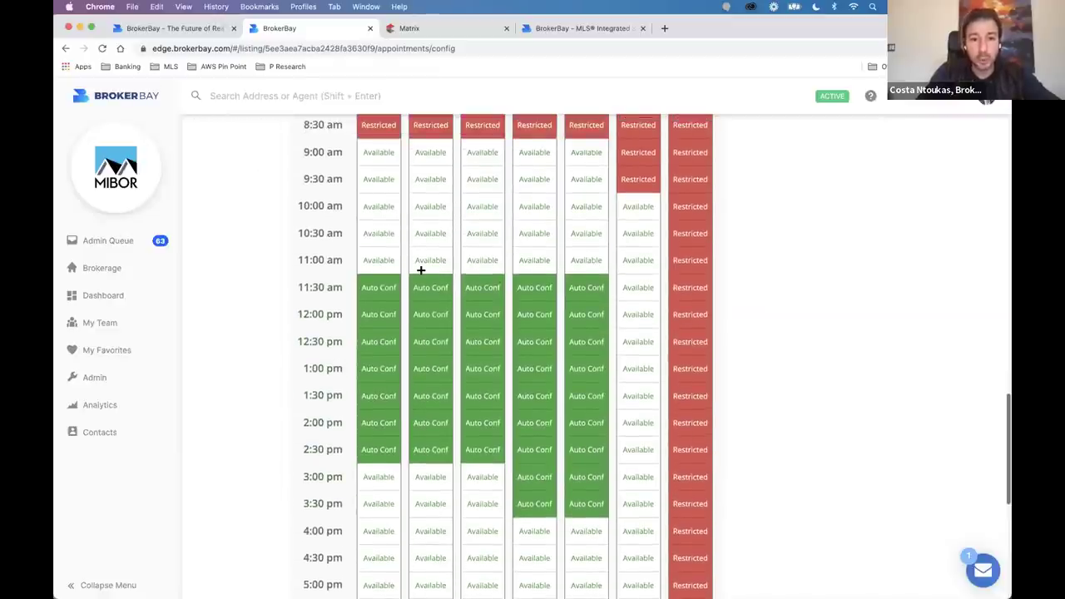
drag(377, 232, 428, 259)
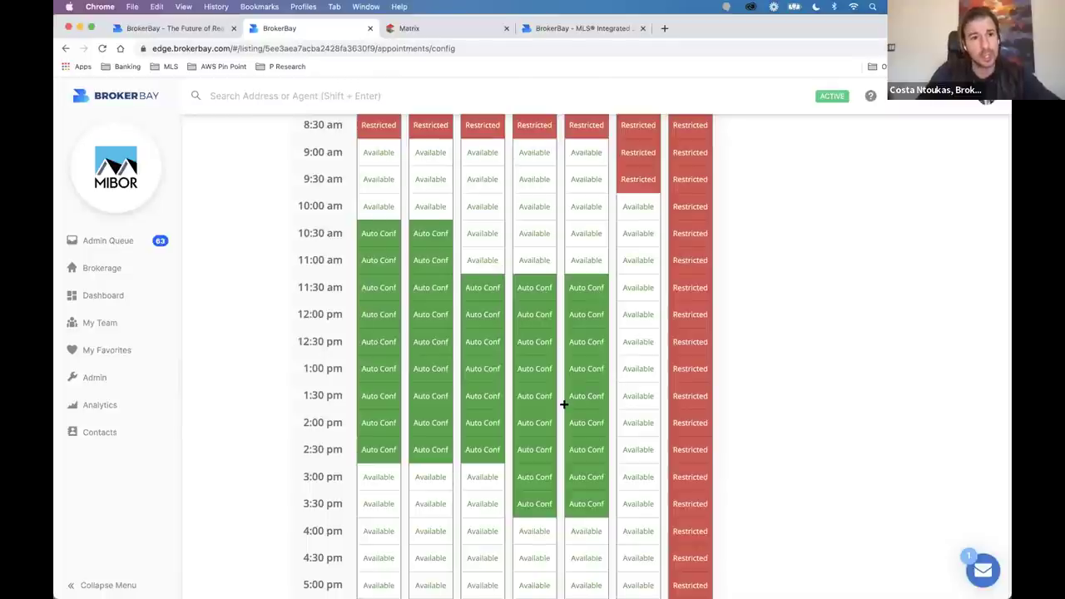
Clear the auto-confirm marks from all weekday slots, returning them to available.
scroll(563, 416, down, 4)
scroll(557, 436, down, 1)
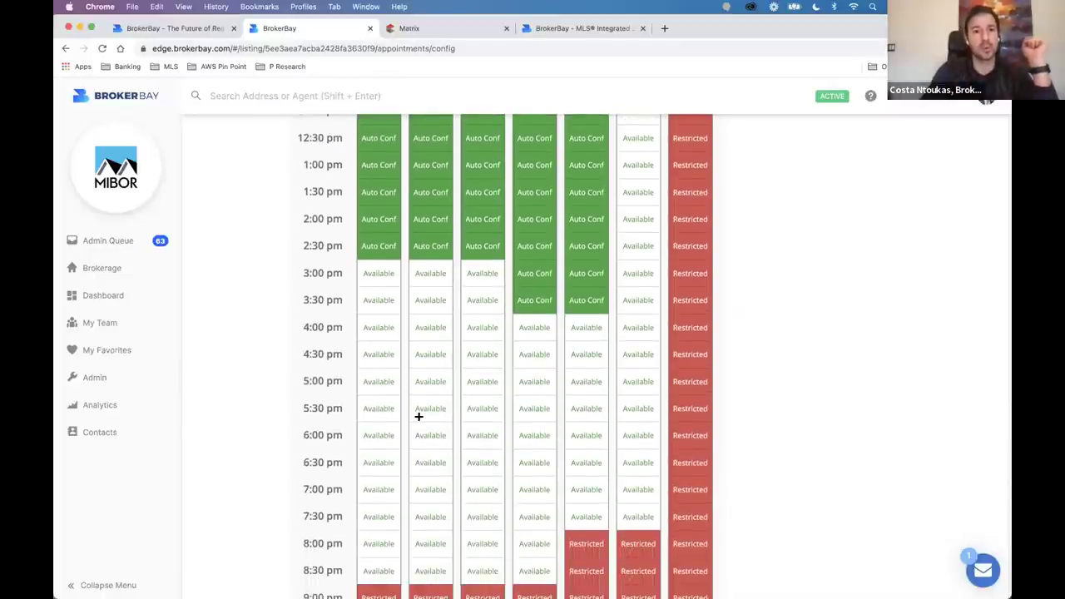
scroll(418, 416, up, 10)
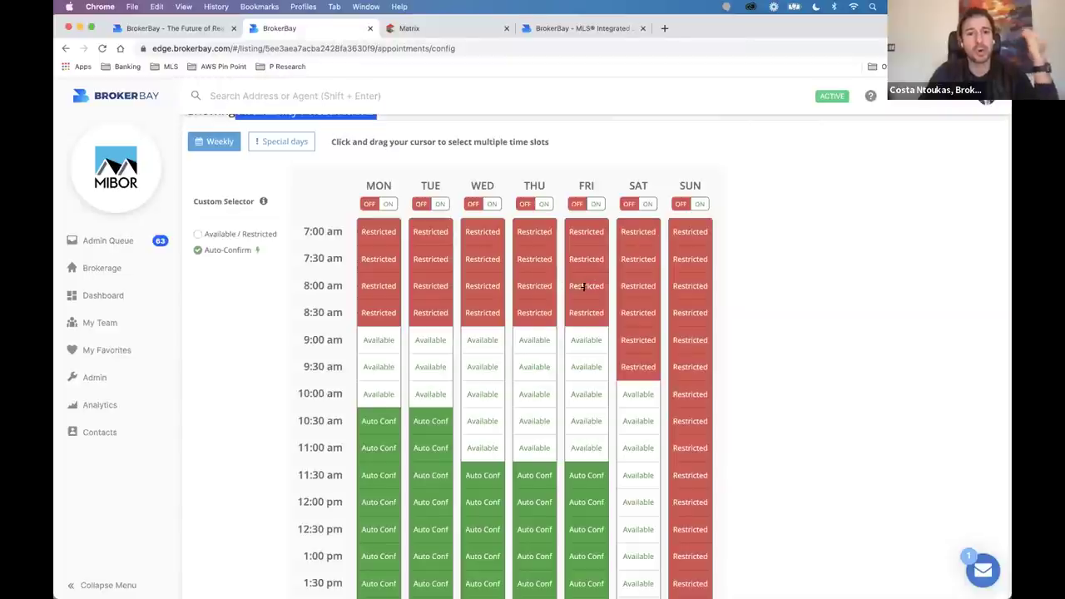
scroll(572, 319, down, 5)
drag(400, 243, 400, 226)
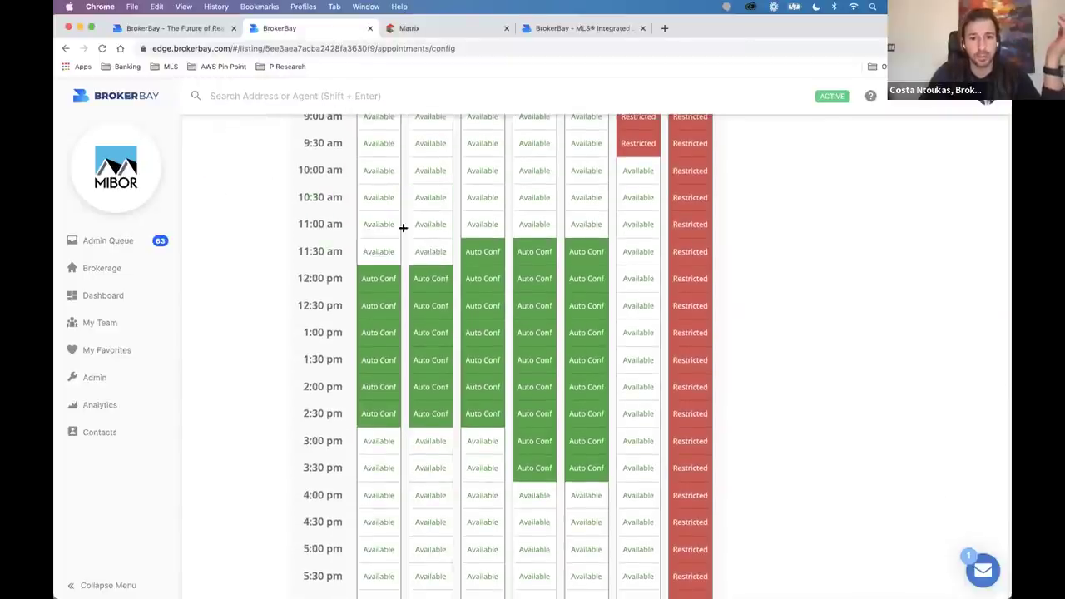
drag(598, 257, 599, 257)
drag(381, 275, 596, 473)
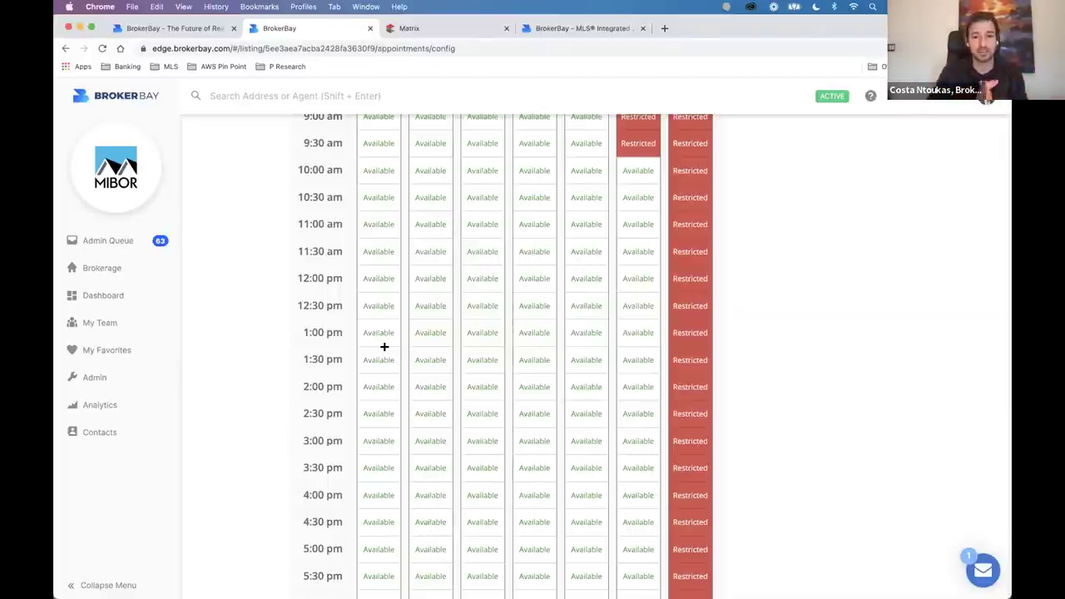
scroll(384, 346, up, 1)
mouse_move(475, 582)
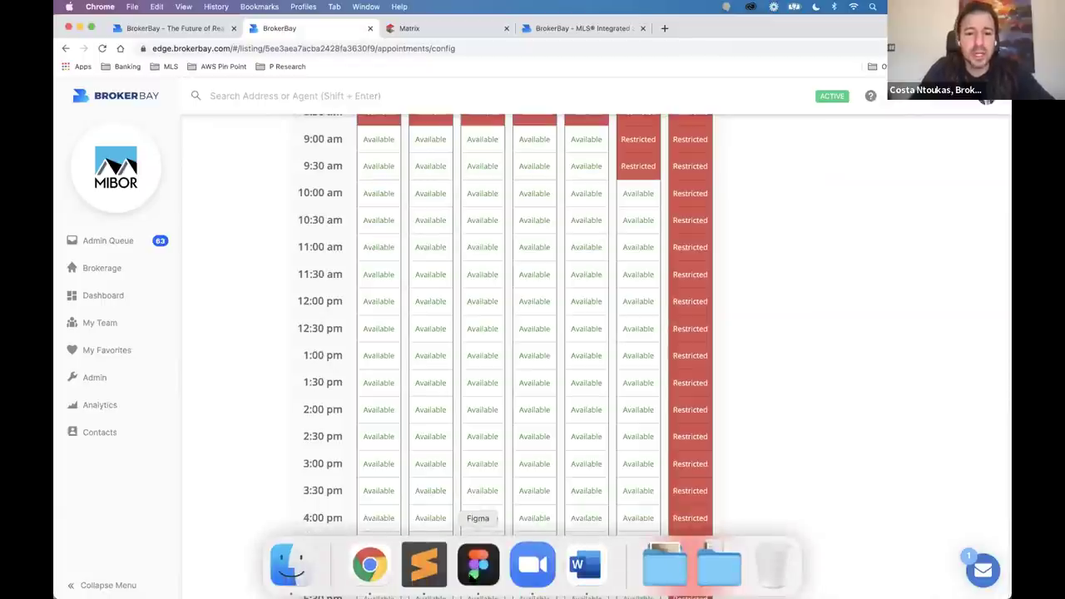
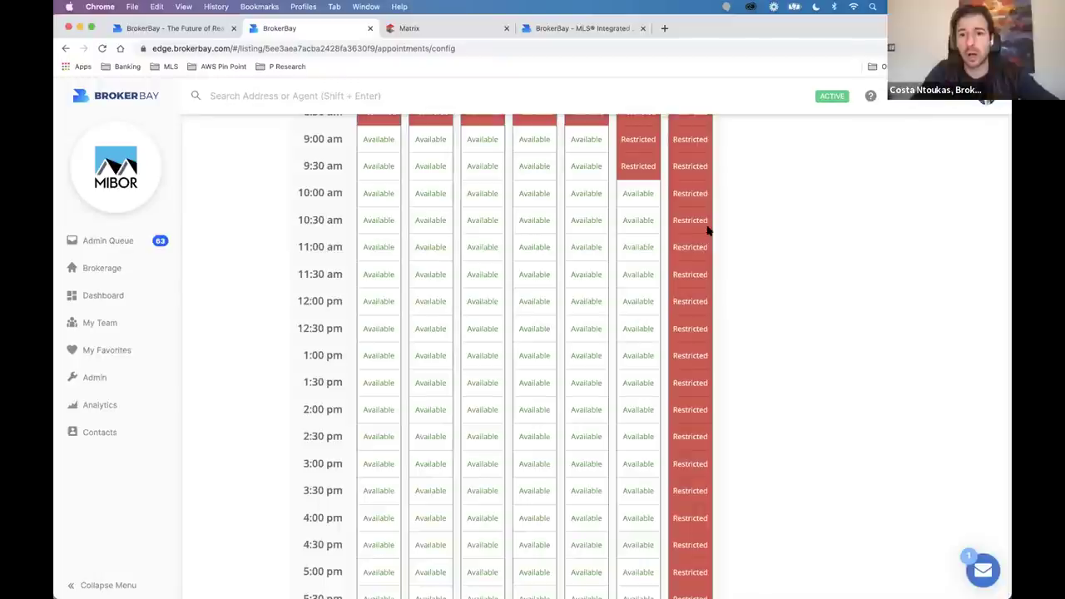
Scroll back to the Showing Availability / Restrictions header and show the special days list (Jan 8, Jan 9, 2022).
scroll(471, 253, up, 5)
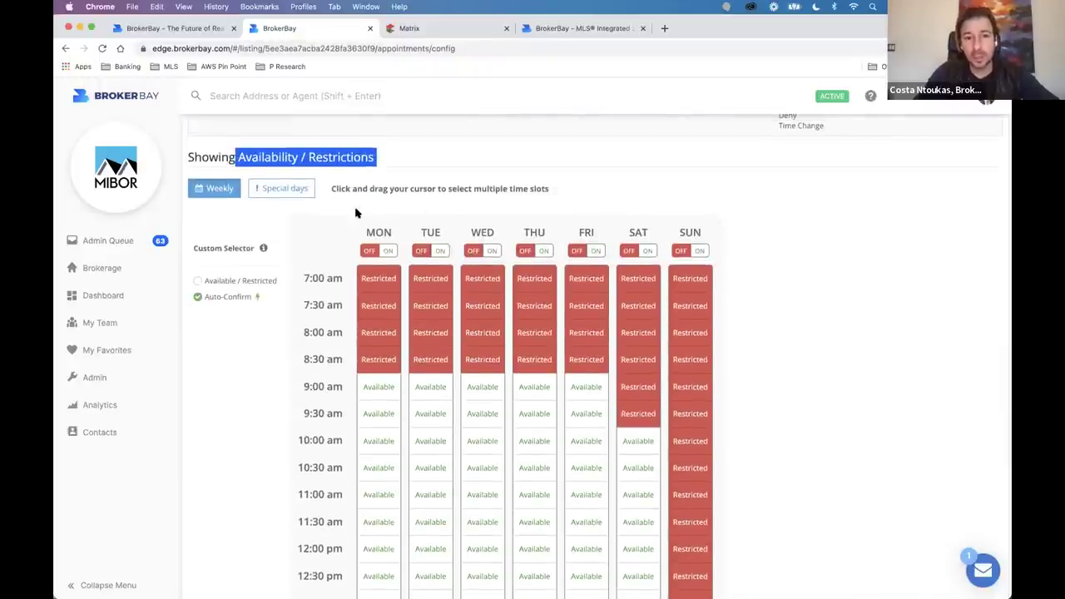
click(224, 162)
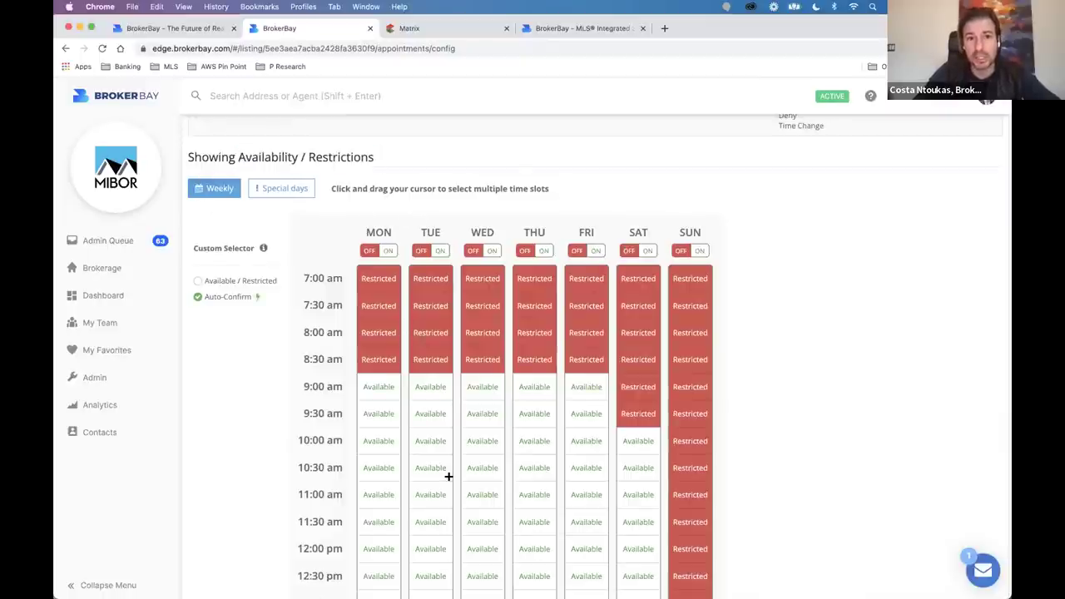
scroll(447, 475, down, 2)
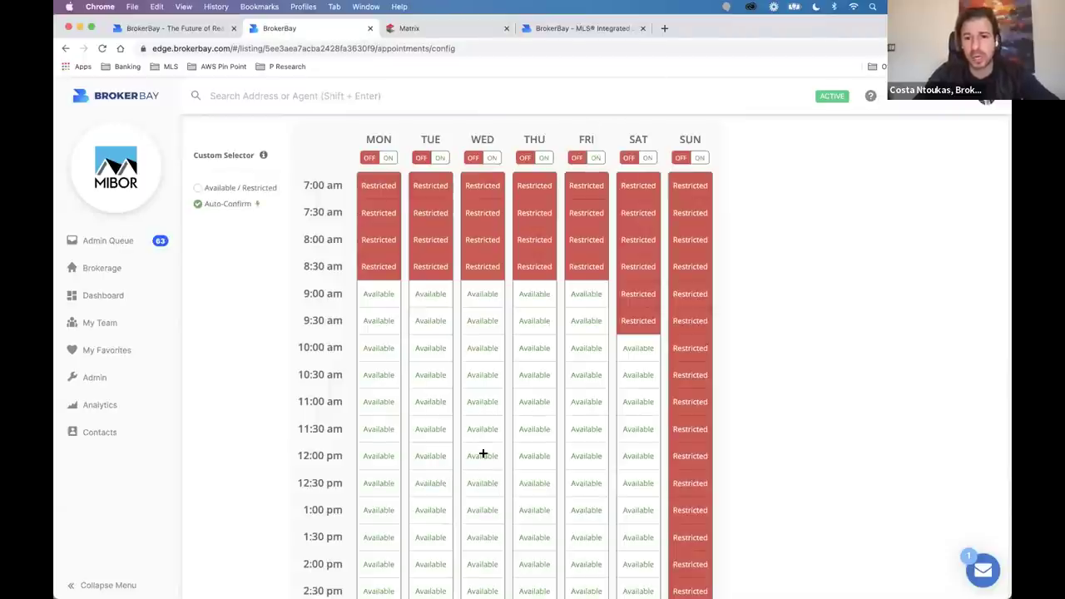
scroll(458, 399, down, 1)
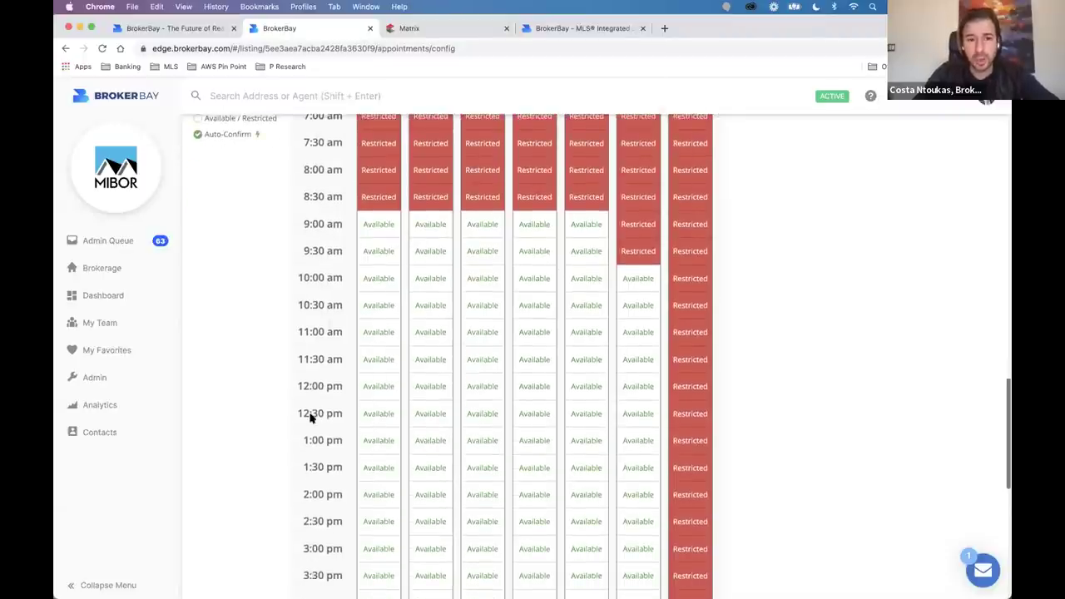
scroll(355, 488, up, 1)
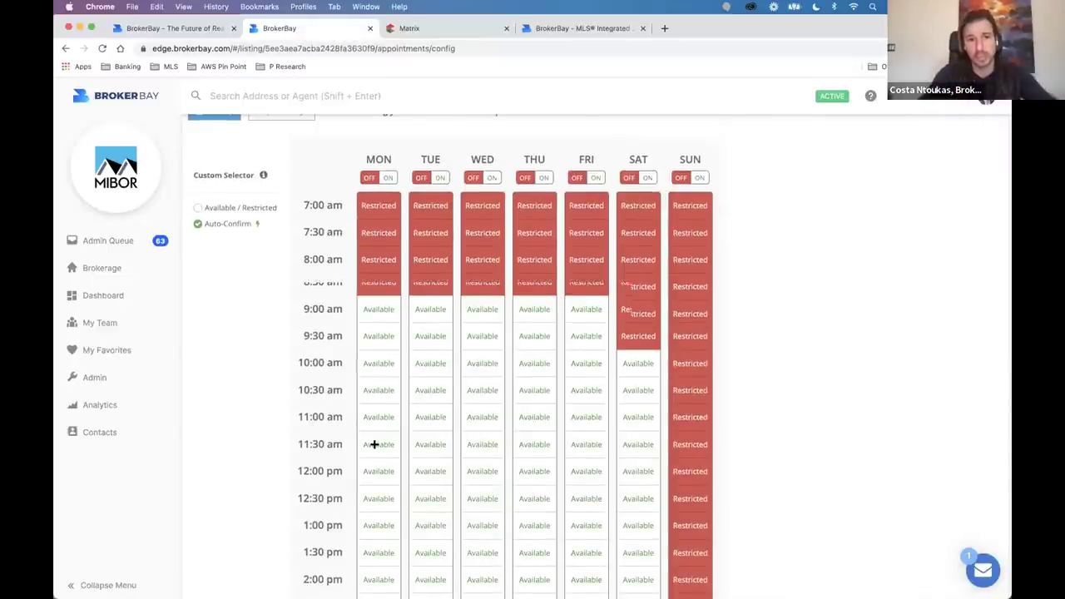
scroll(379, 447, up, 1)
click(267, 179)
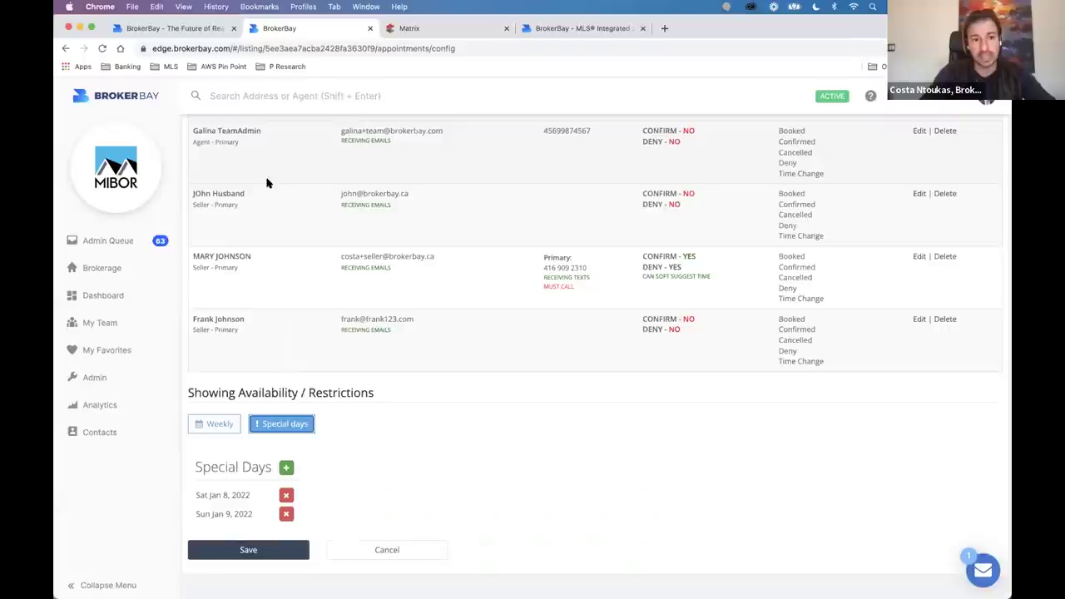
Delete the Jan 8 and Jan 9 special days and add January 13, 2022 instead.
click(286, 491)
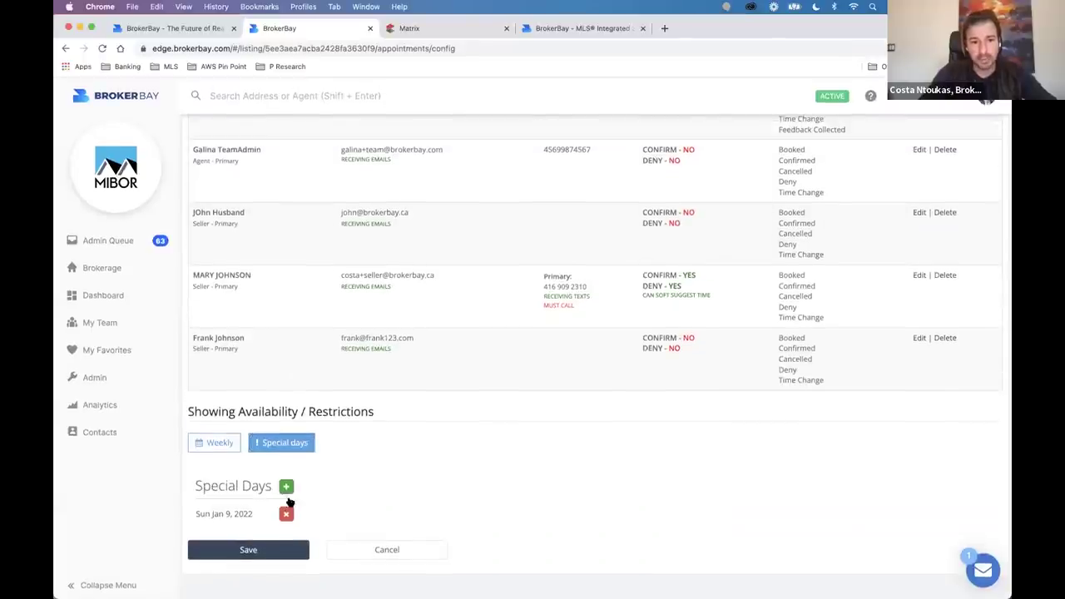
click(286, 506)
click(286, 506)
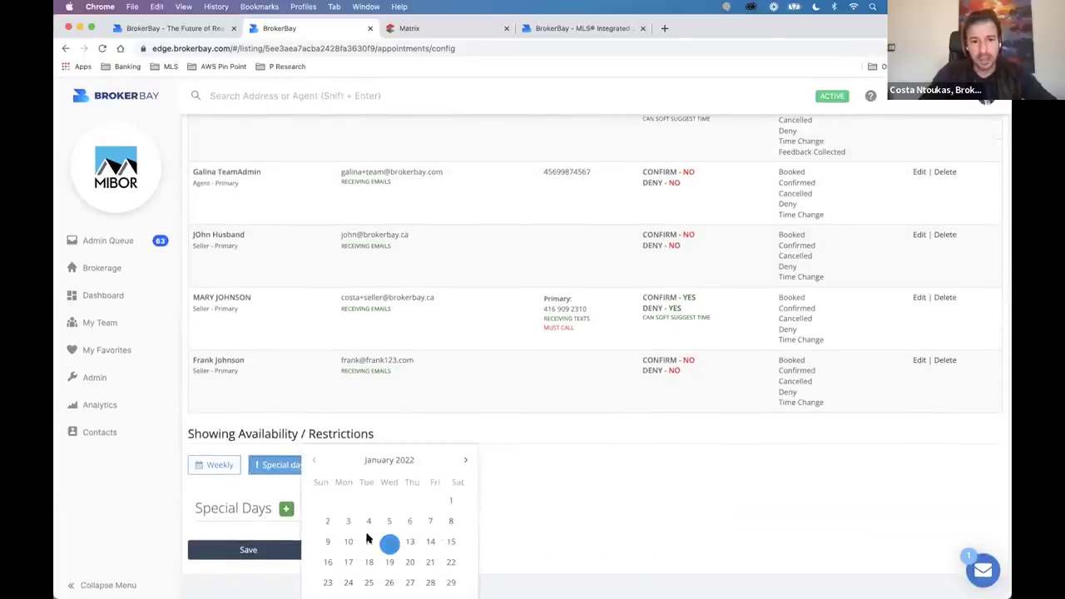
click(409, 541)
Make January 13 available, adjust its morning slots, and return to the Weekly grid.
scroll(451, 507, down, 5)
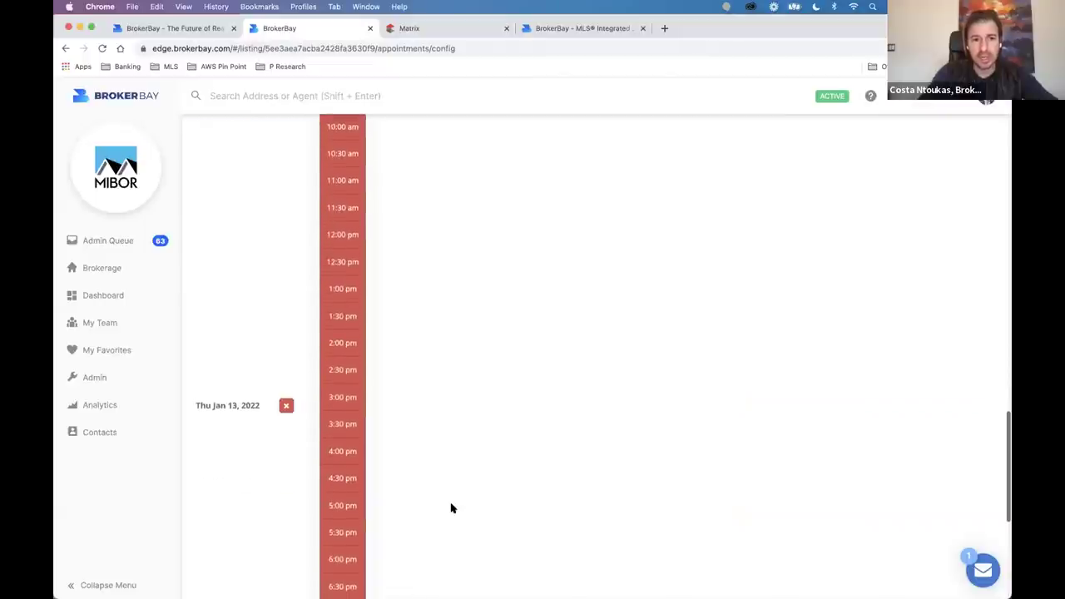
click(352, 204)
scroll(361, 310, down, 8)
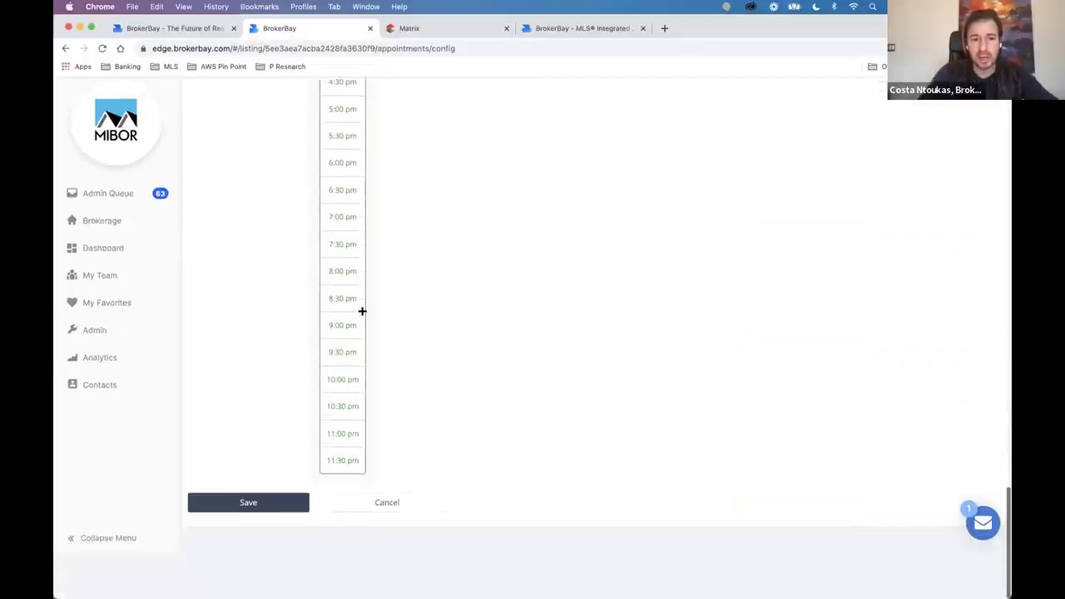
scroll(362, 308, up, 6)
drag(330, 142, 342, 268)
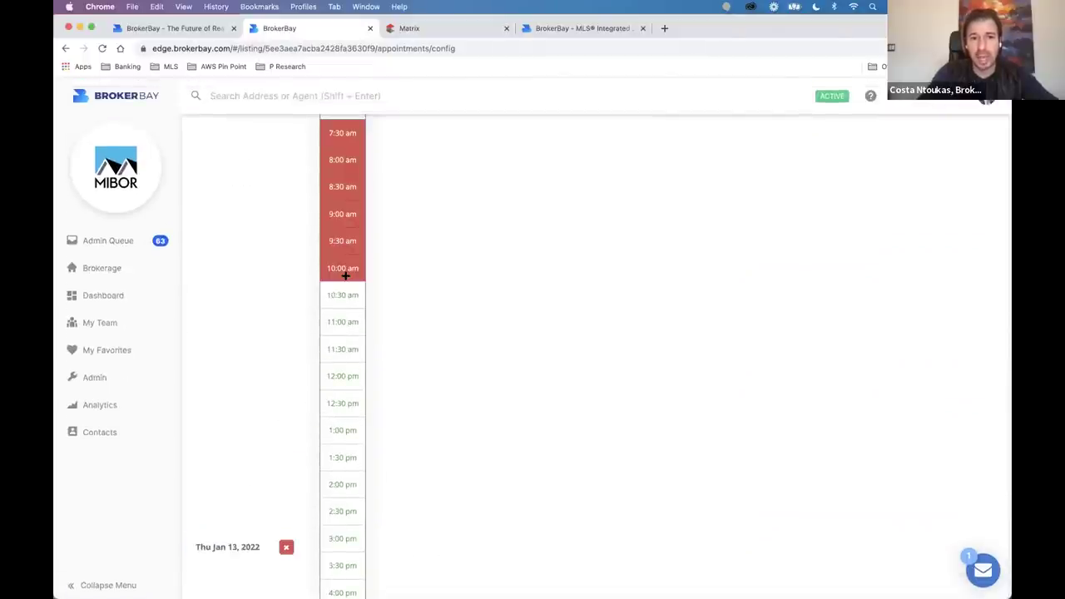
click(345, 138)
scroll(372, 238, up, 10)
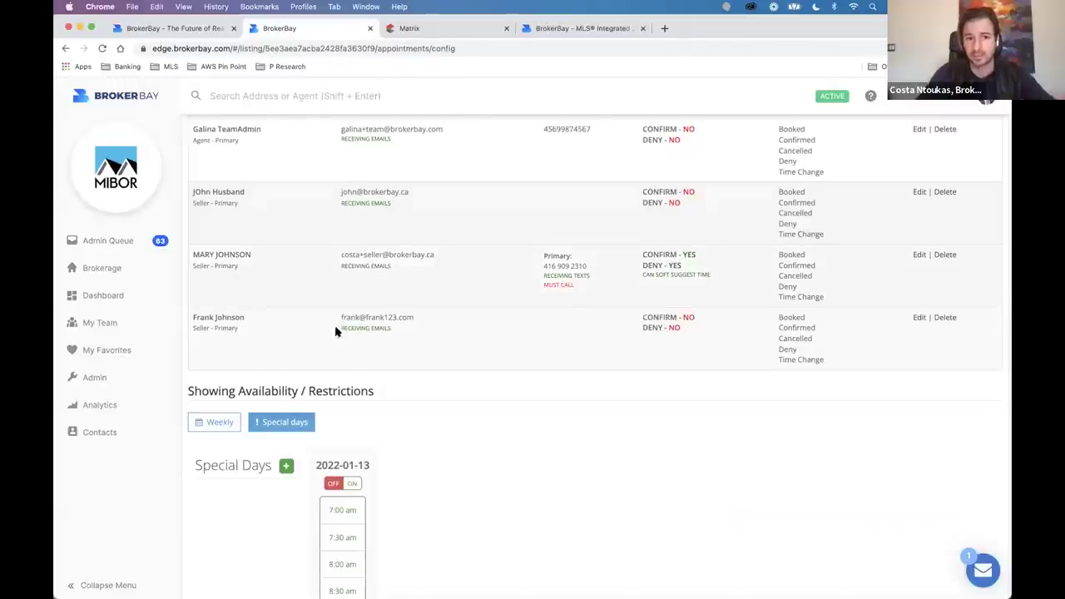
click(221, 423)
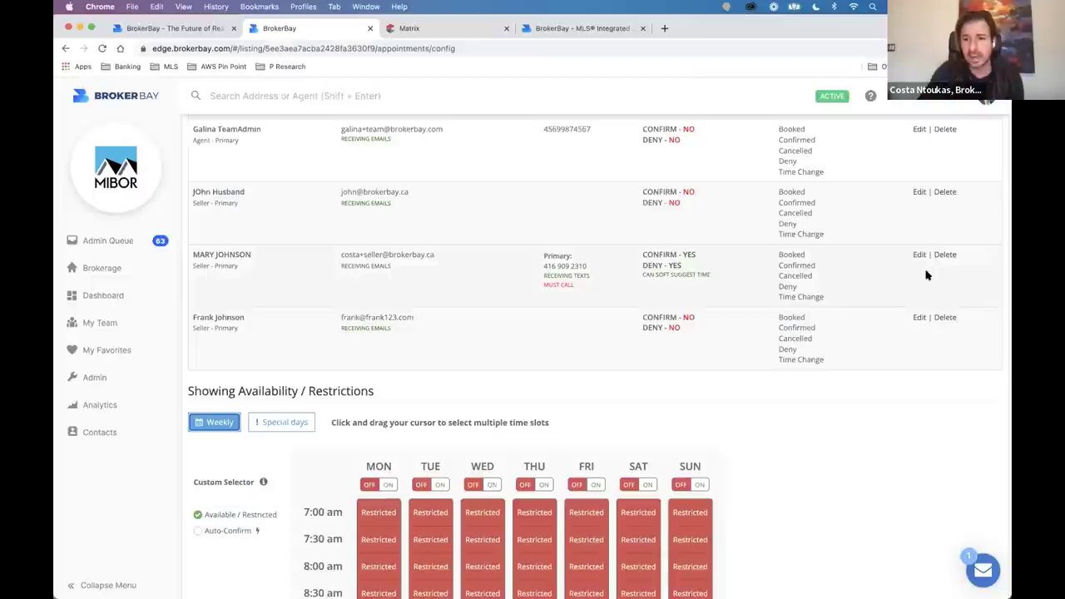
click(919, 255)
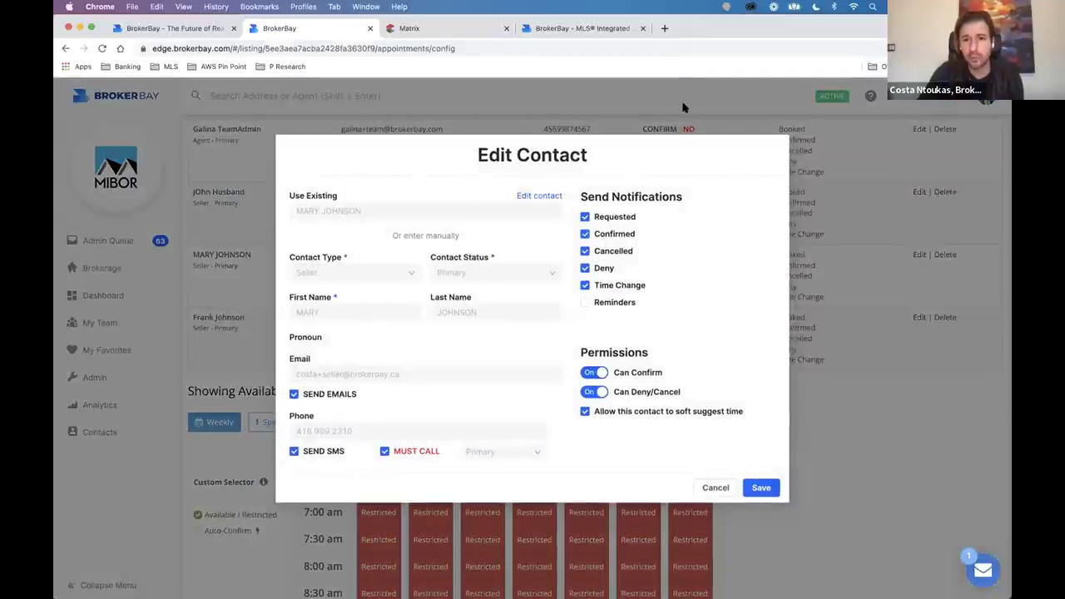
drag(594, 237, 642, 238)
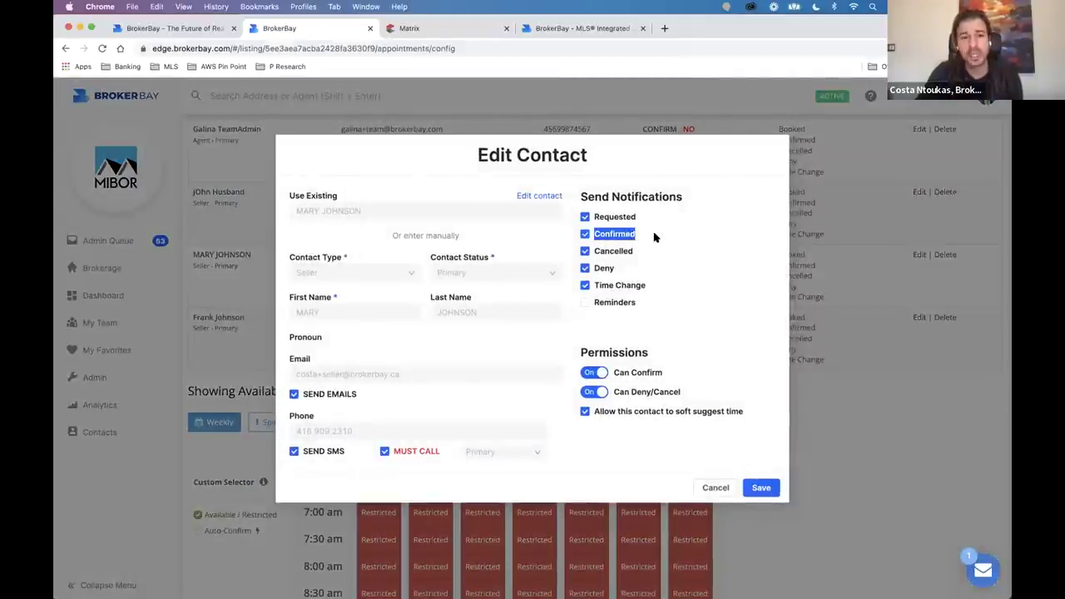
click(679, 107)
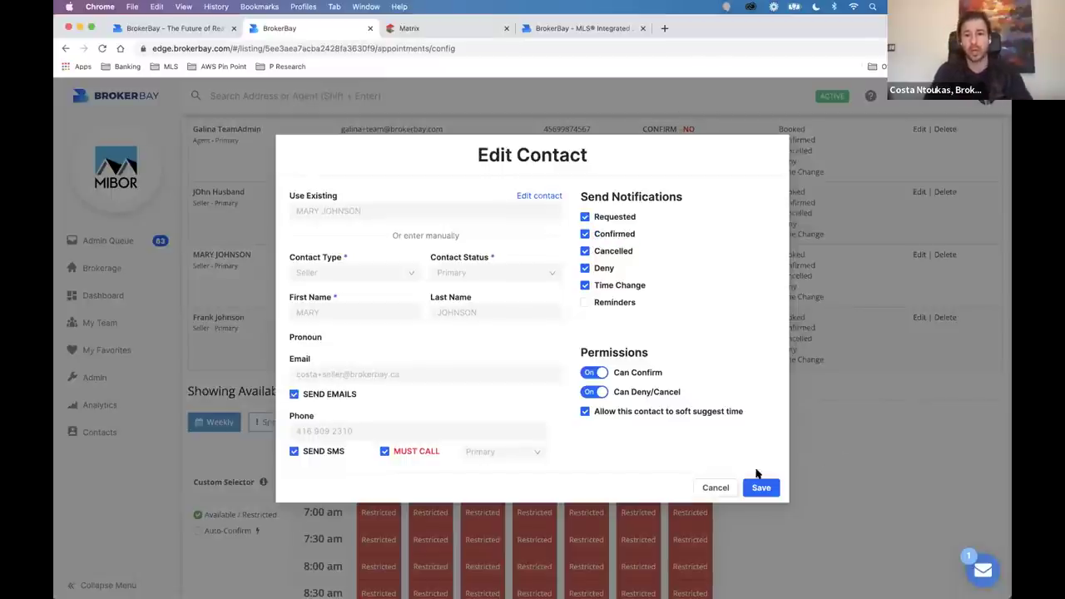
click(715, 488)
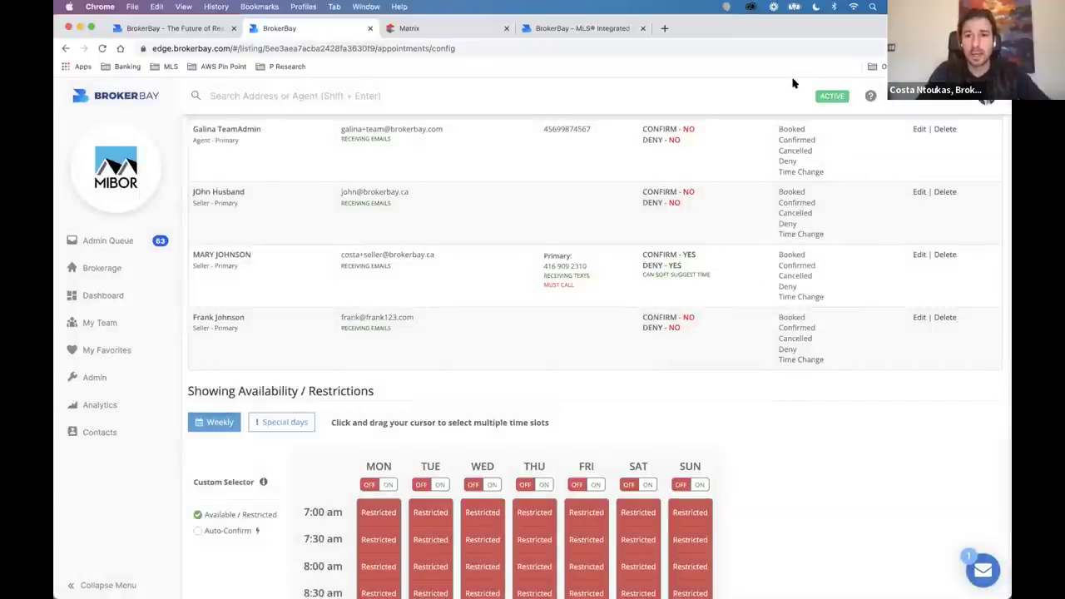
scroll(638, 392, up, 15)
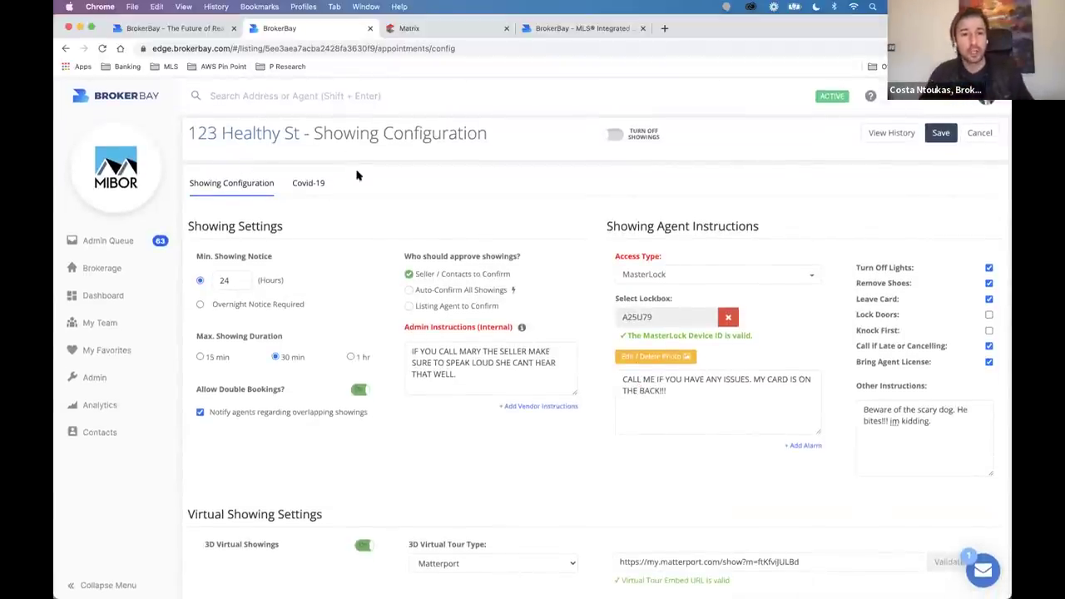
scroll(337, 463, up, 1)
scroll(332, 257, down, 1)
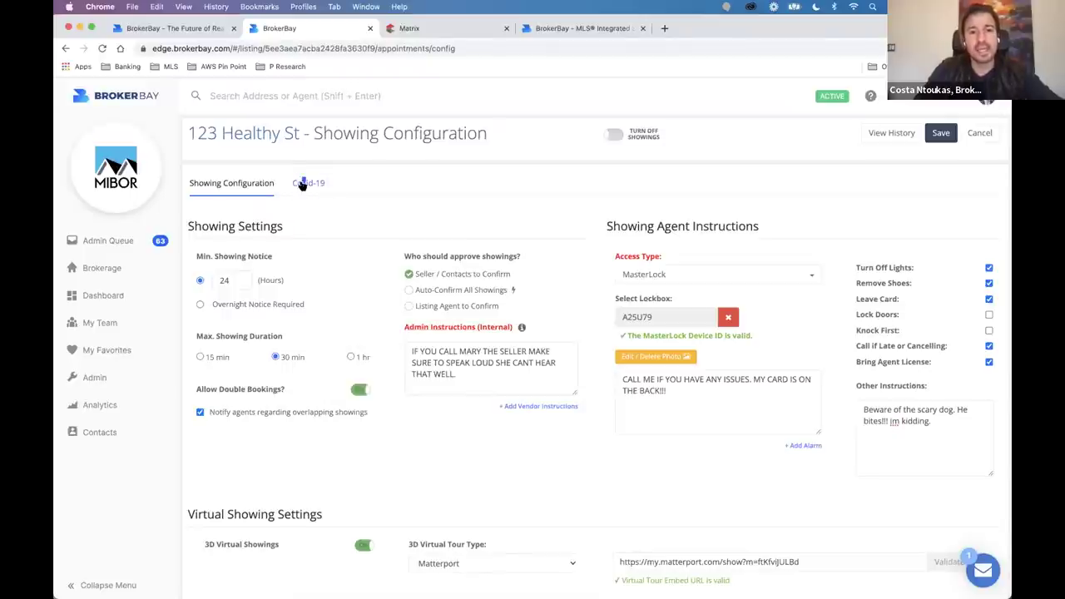
Open the Covid-19 settings and point out the New Booking Mandatory Waiver option.
click(306, 182)
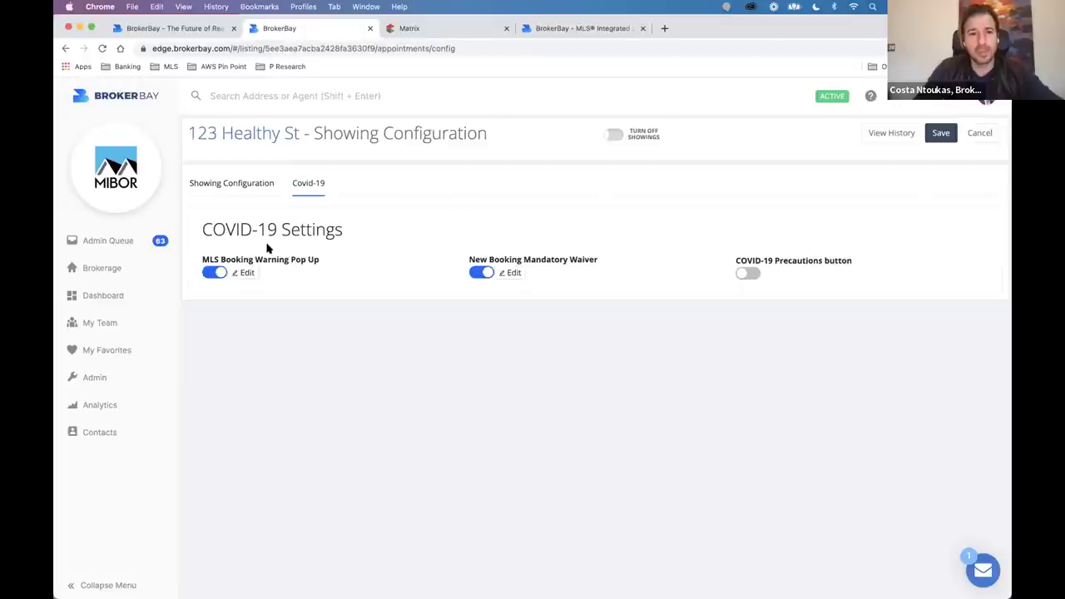
drag(209, 232, 353, 235)
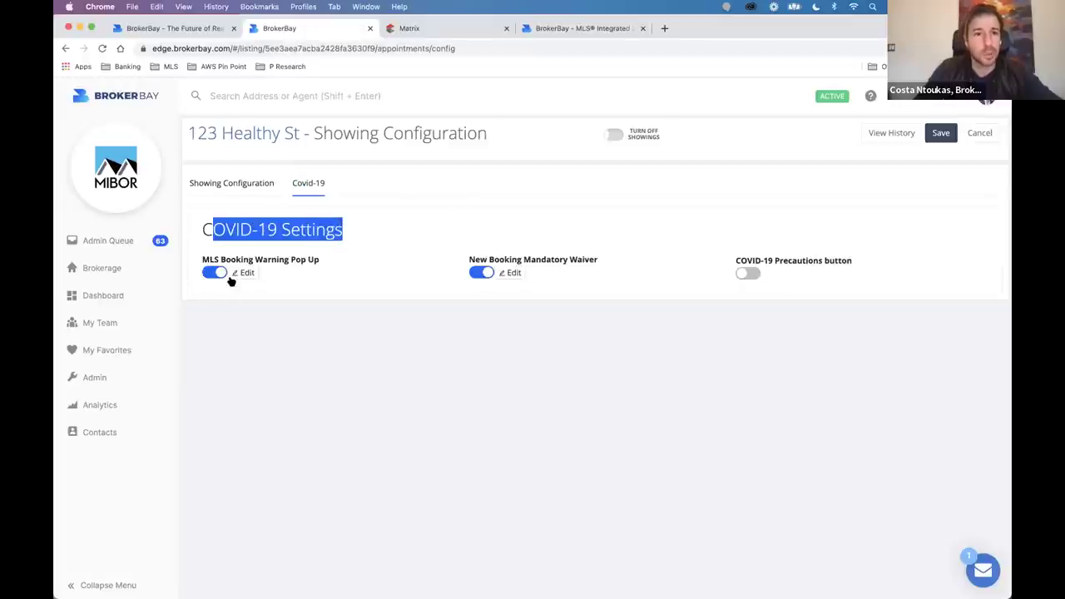
click(528, 233)
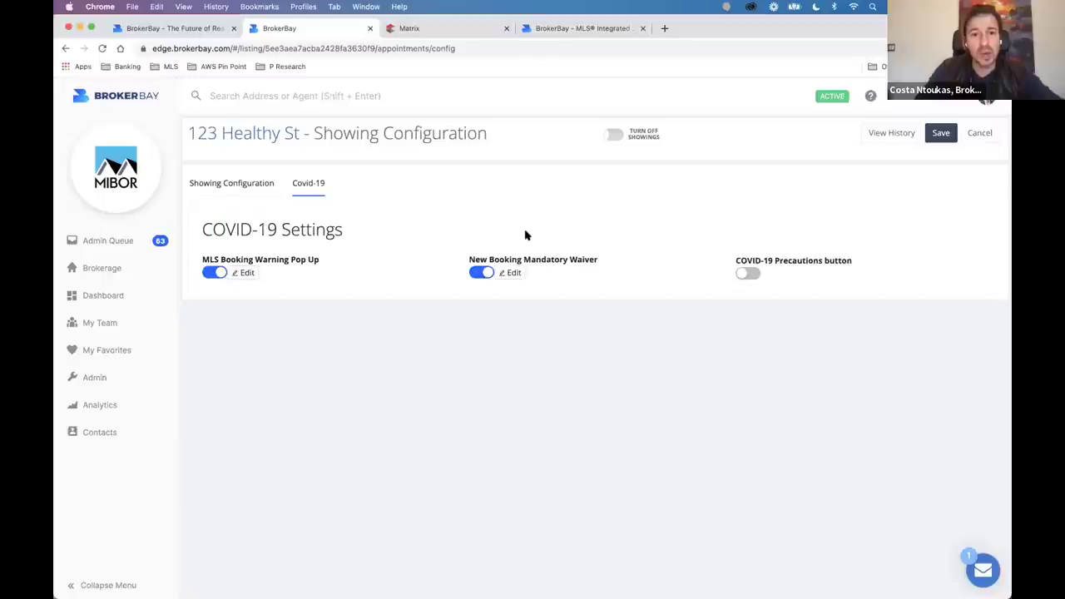
drag(463, 259, 585, 262)
click(618, 263)
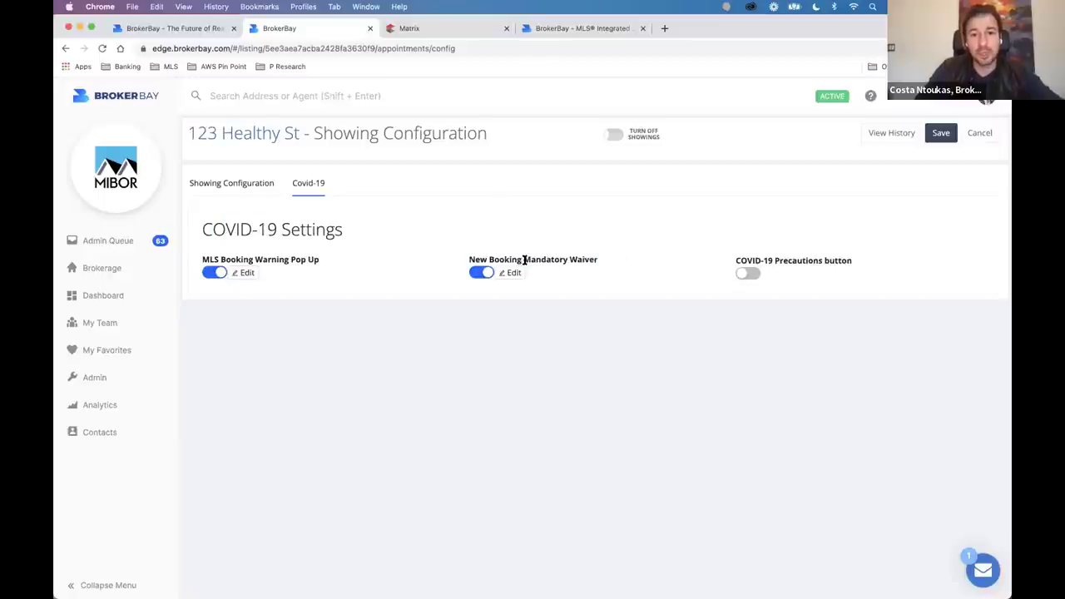
Review the mandatory waiver template, close it, and save the showing configuration.
click(511, 273)
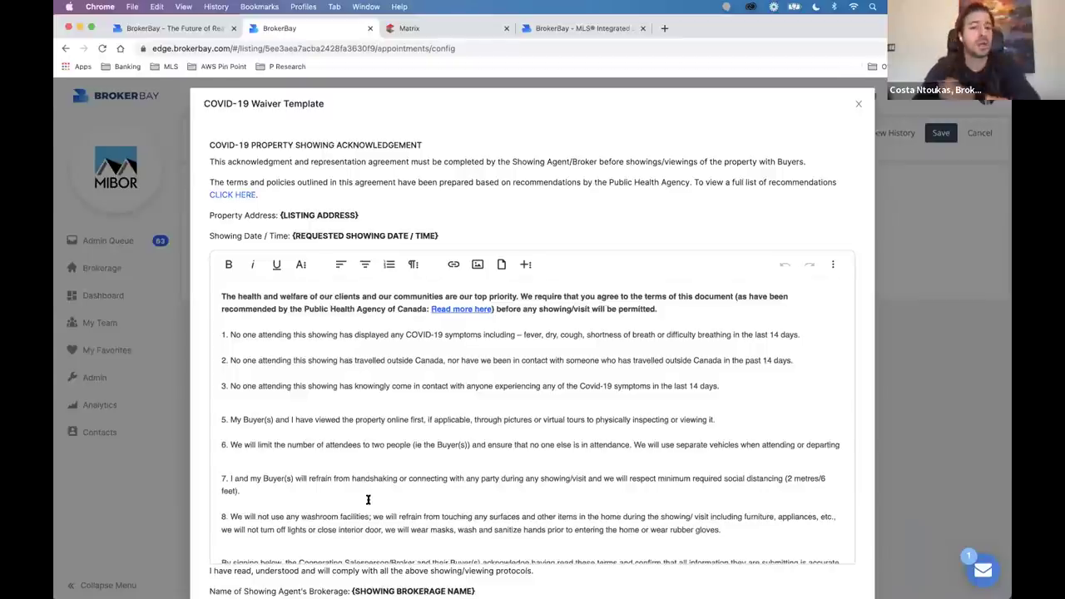
scroll(367, 499, down, 5)
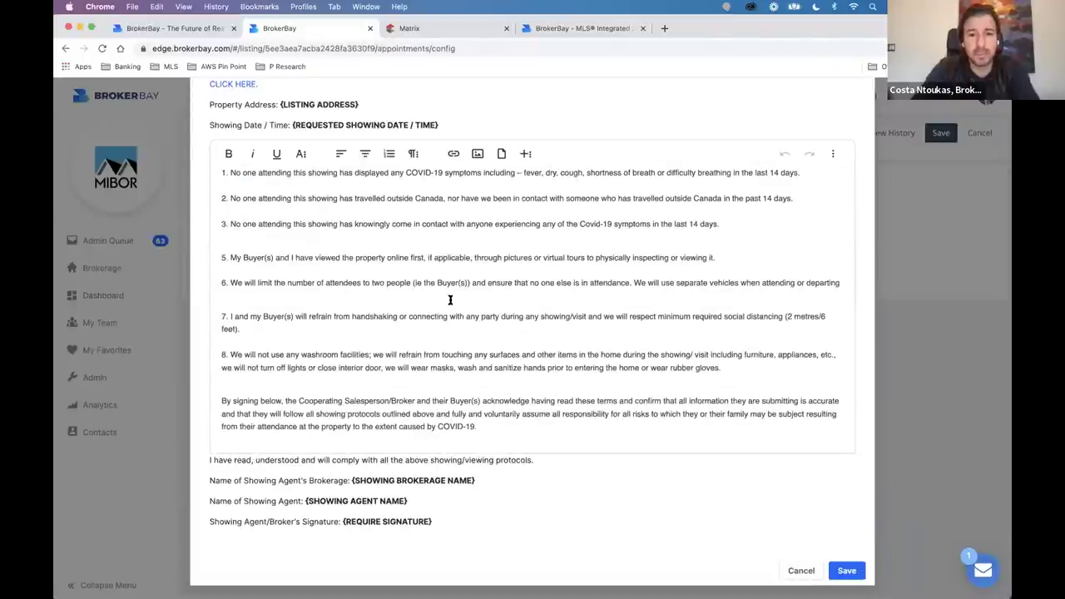
scroll(450, 299, up, 5)
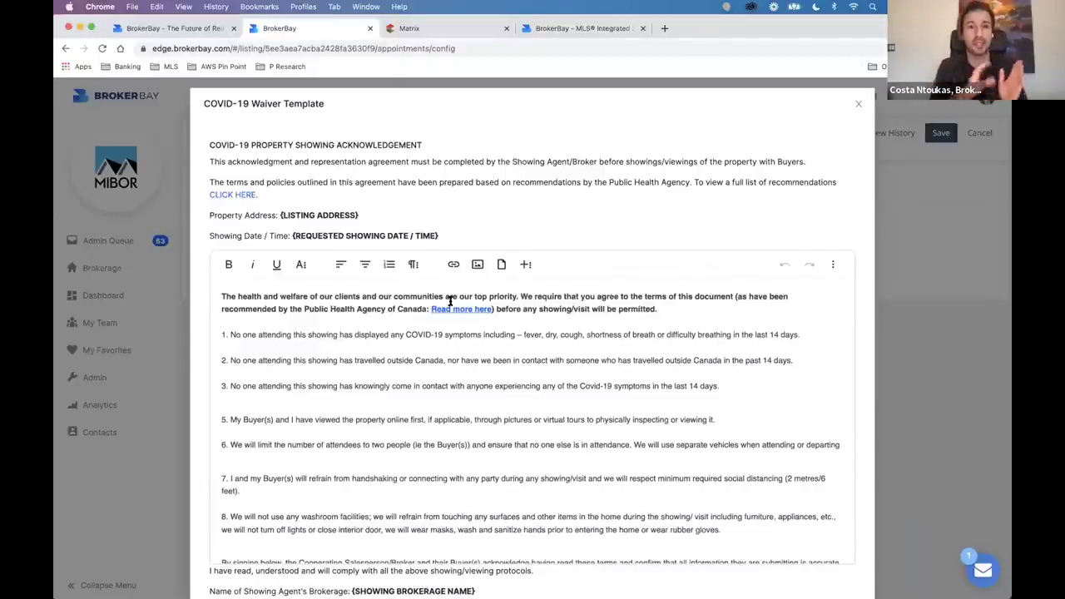
click(857, 104)
click(933, 138)
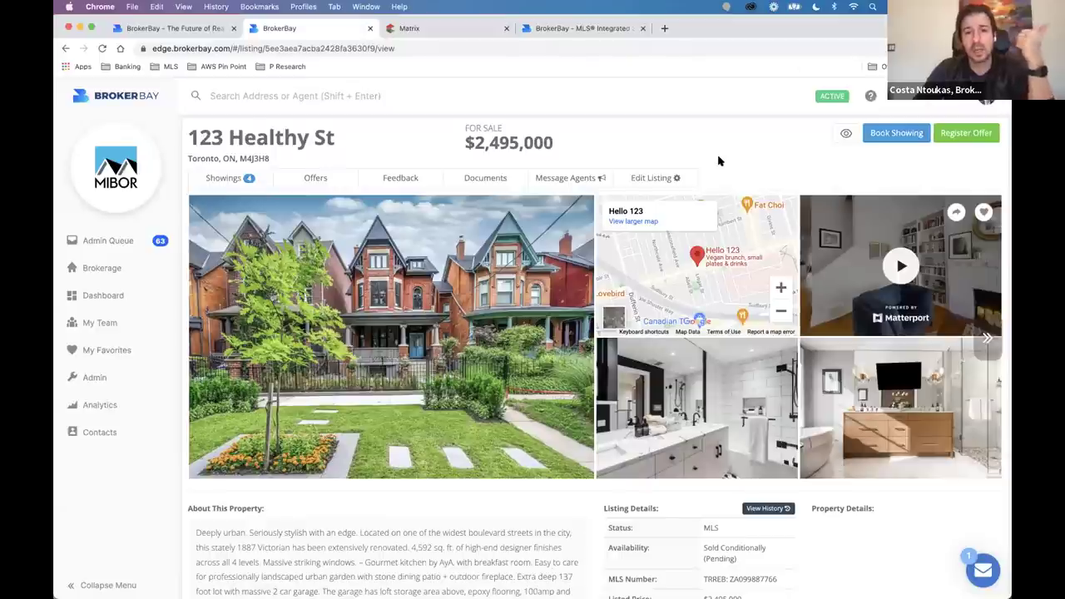
Glance at the Matrix tab, return to 123 Healthy St, and open the Search Address or Agent bar.
click(433, 30)
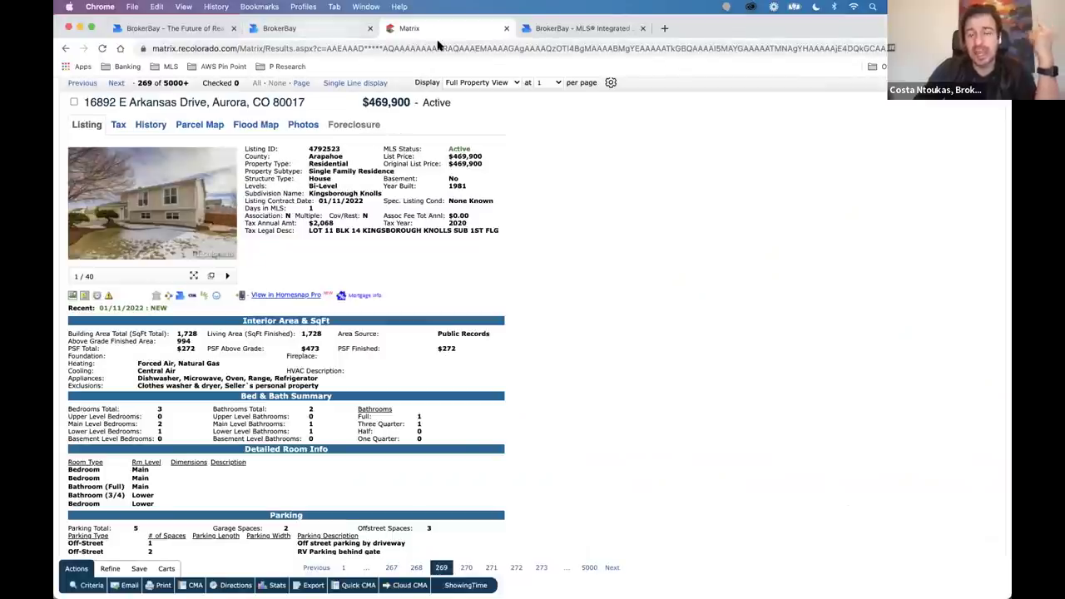
click(307, 30)
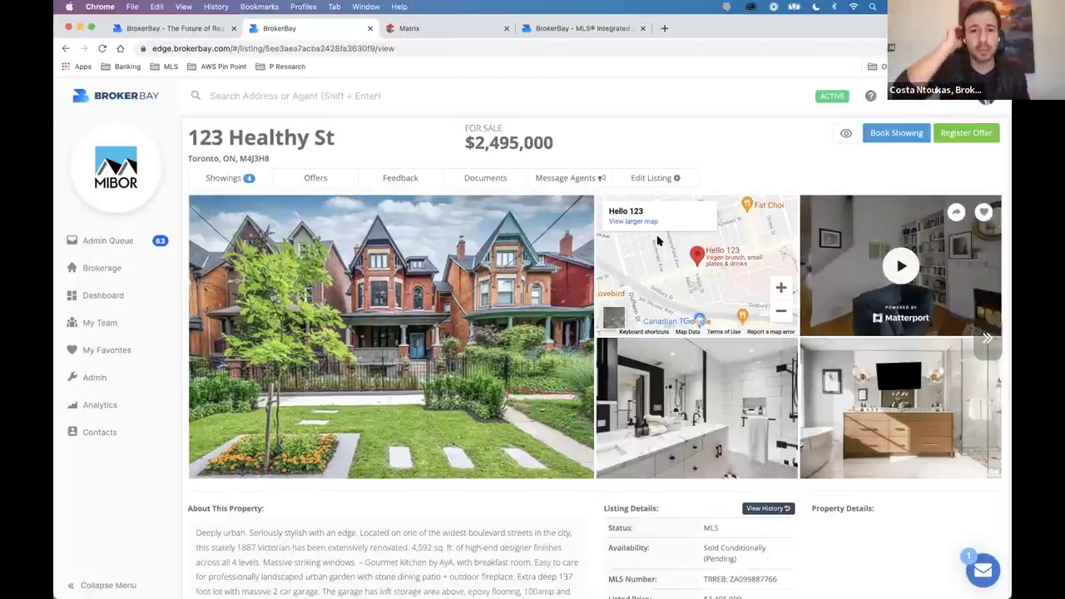
mouse_move(499, 595)
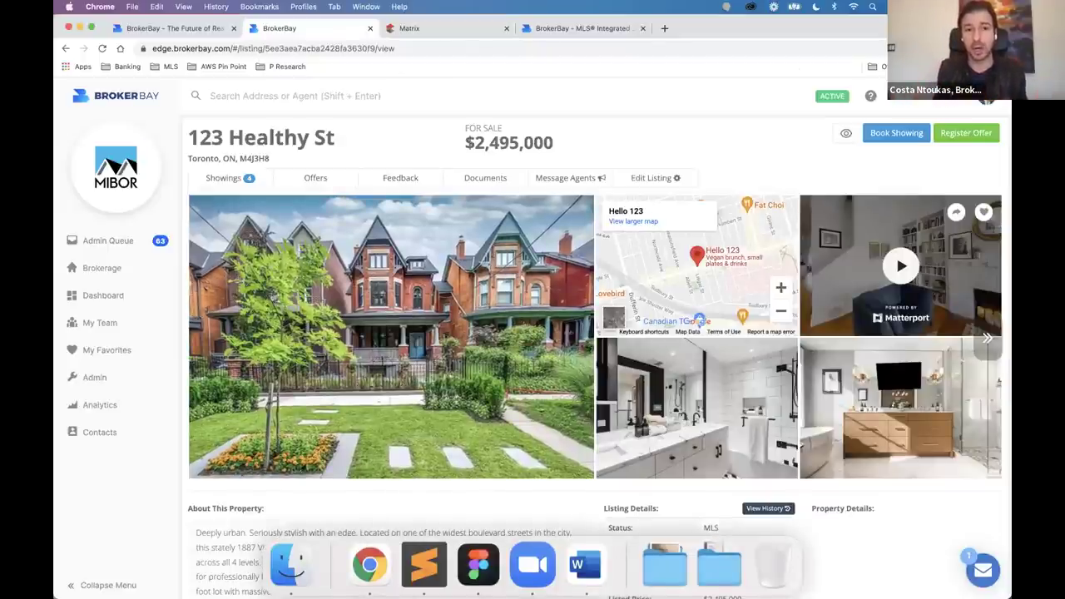
click(254, 104)
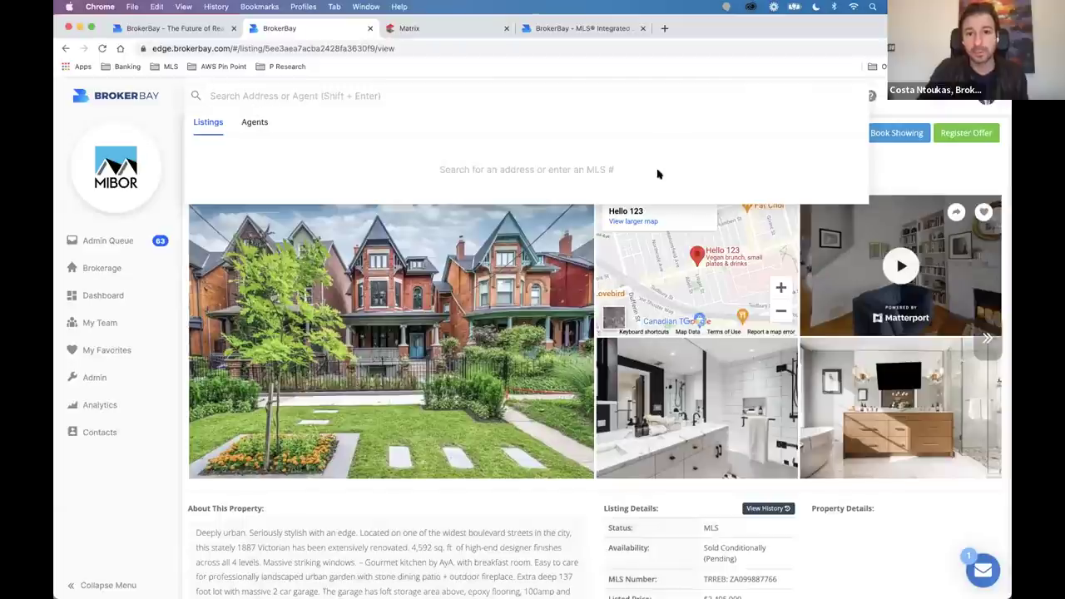
Search listings for '123' across All Brokerages.
click(306, 89)
text(123)
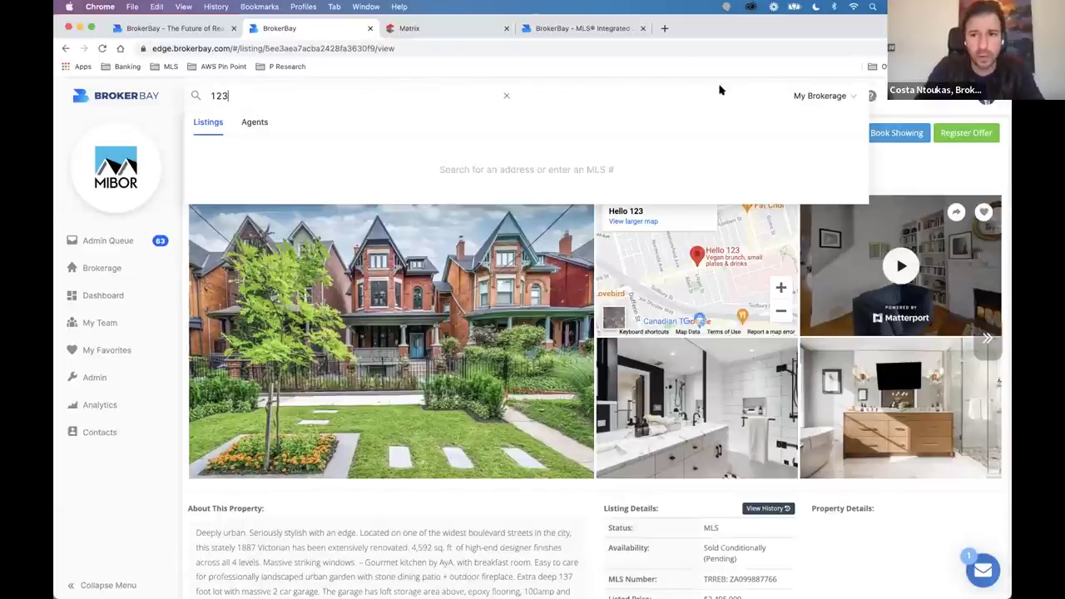
click(824, 96)
click(813, 117)
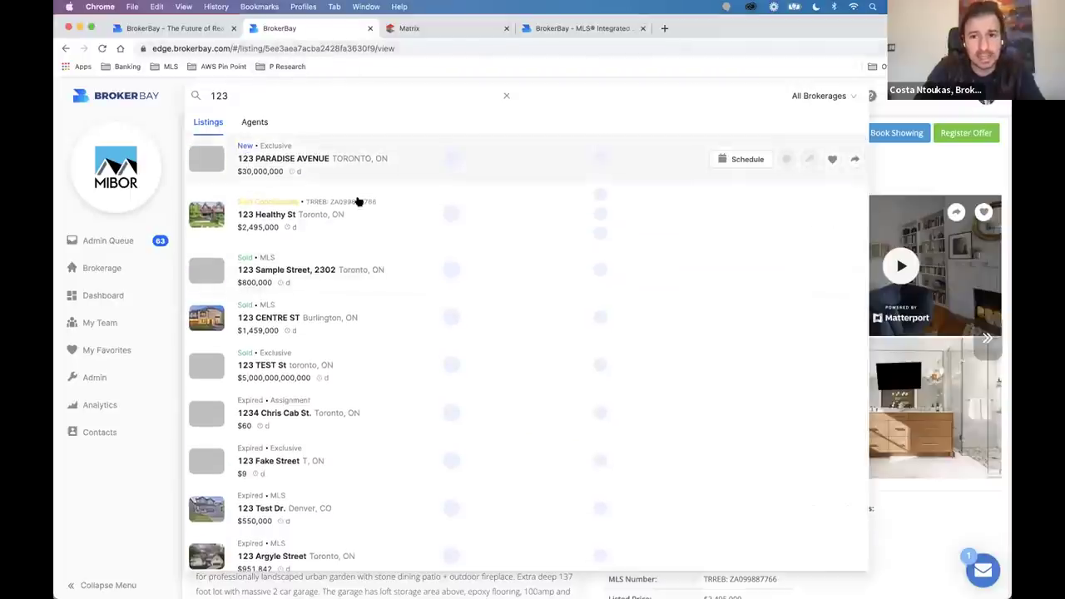
Check agent matches, replace the query with '22', then clear the search box.
click(243, 124)
double_click(220, 95)
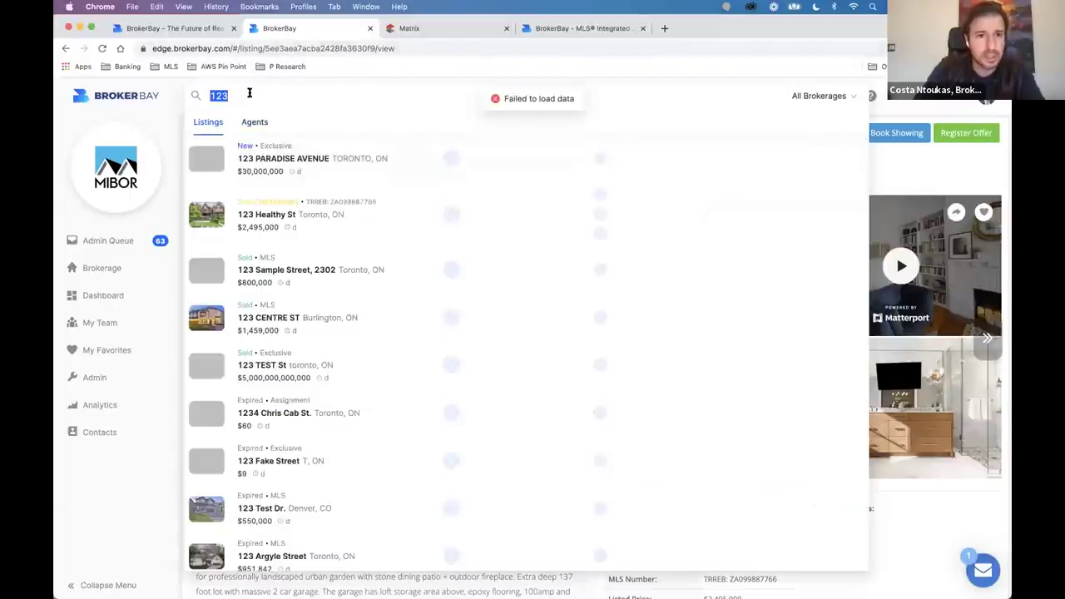
text(22)
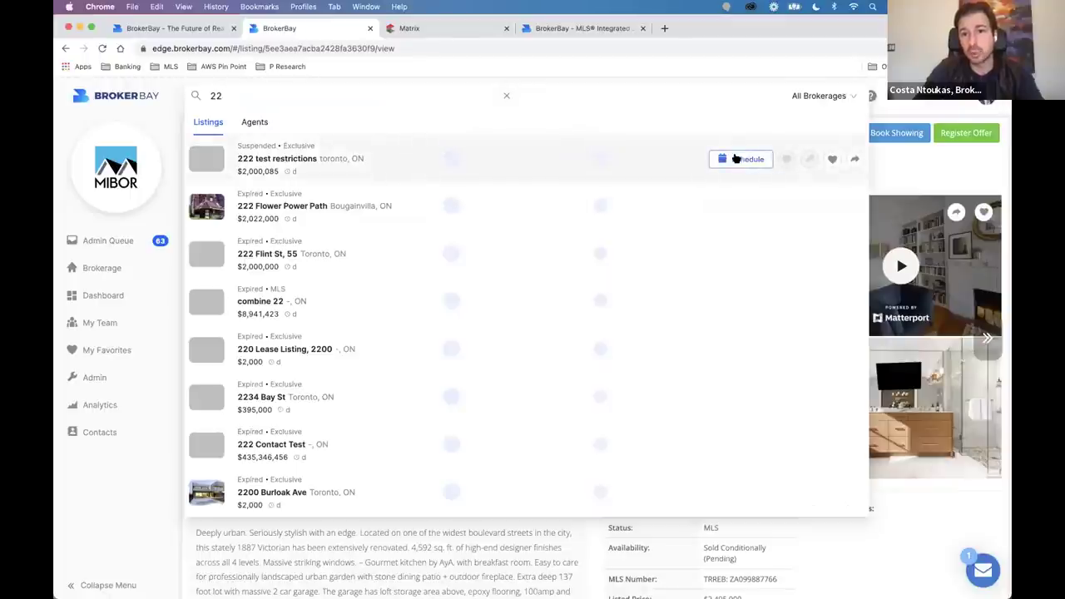
click(506, 95)
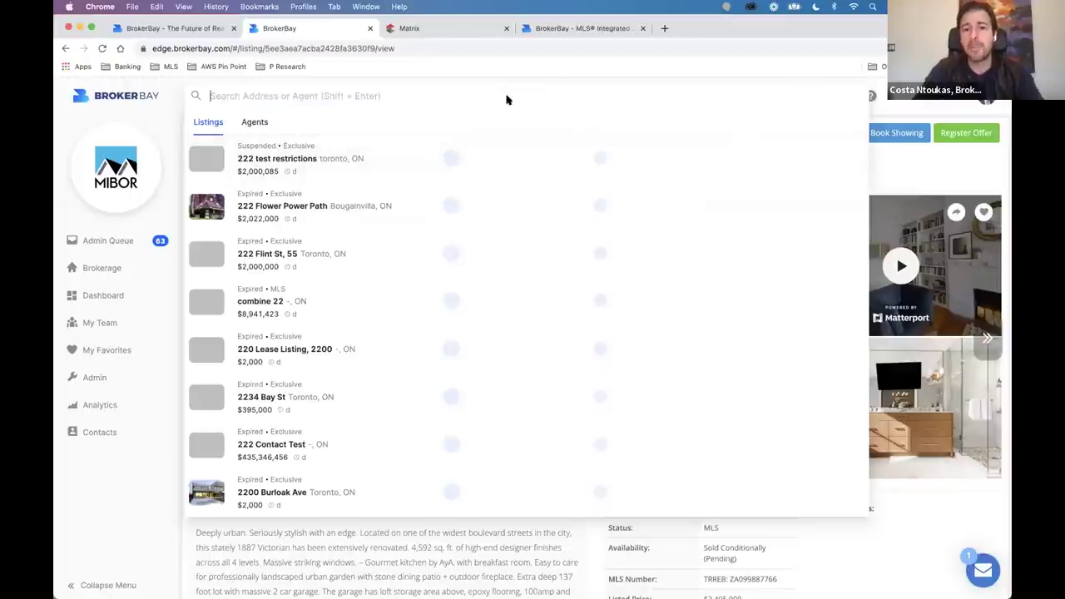
click(887, 182)
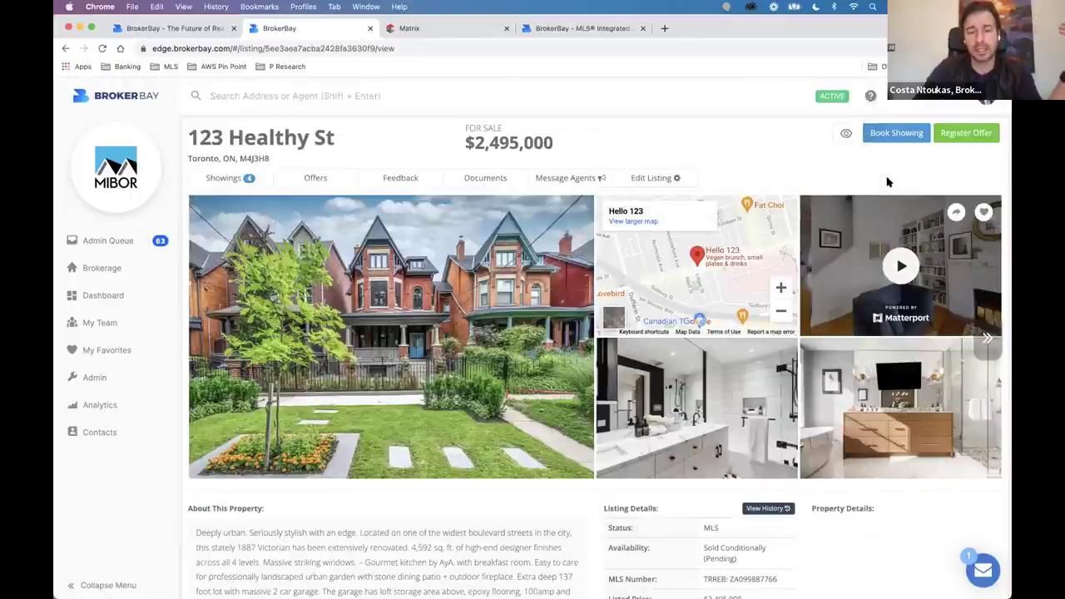
click(463, 33)
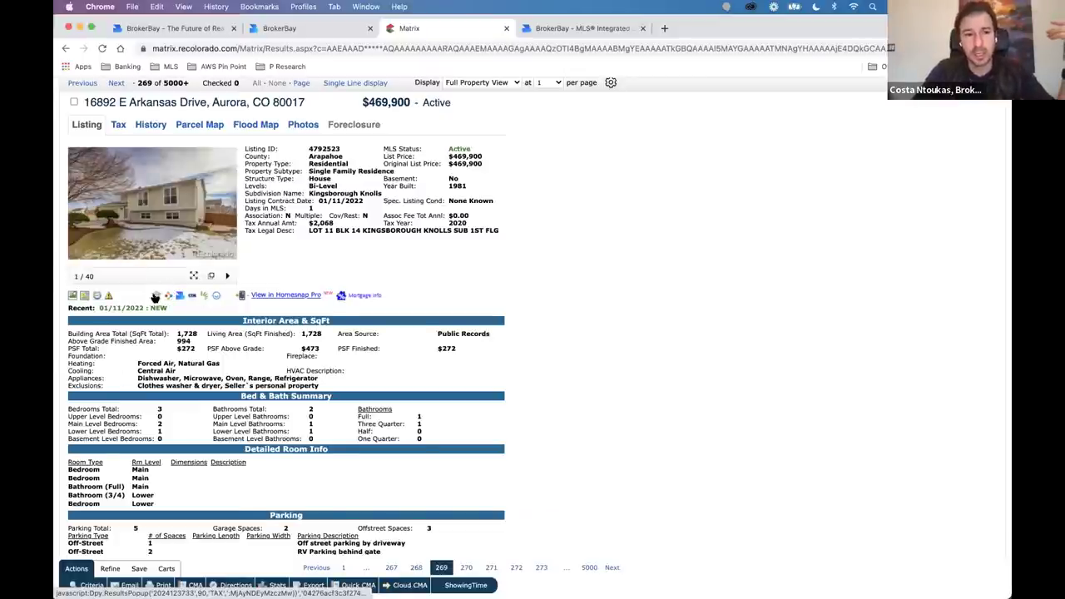
scroll(154, 298, up, 5)
scroll(154, 298, up, 3)
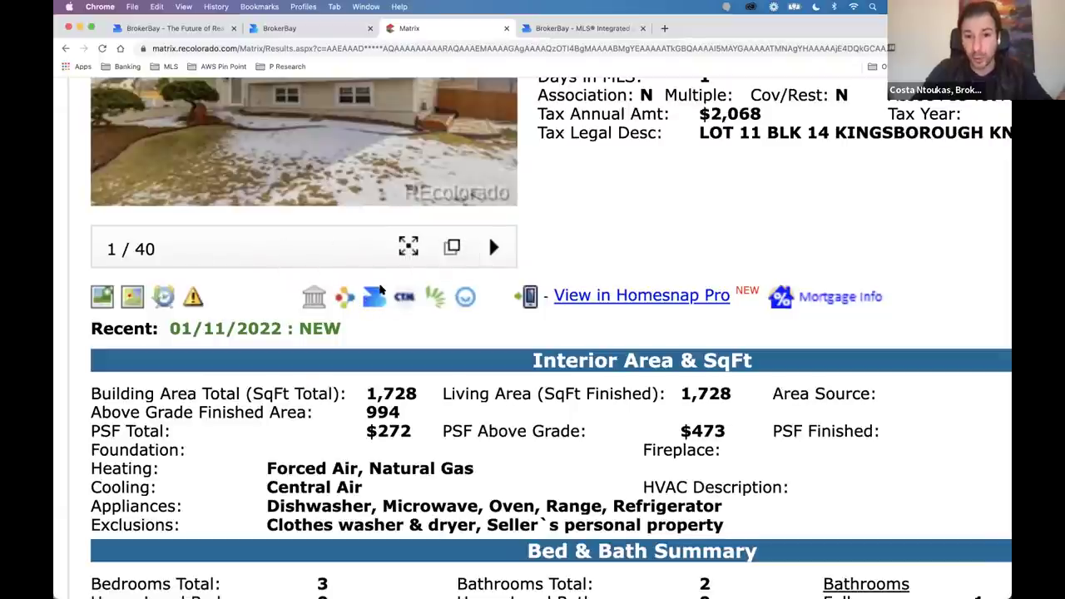
key(super+minus)
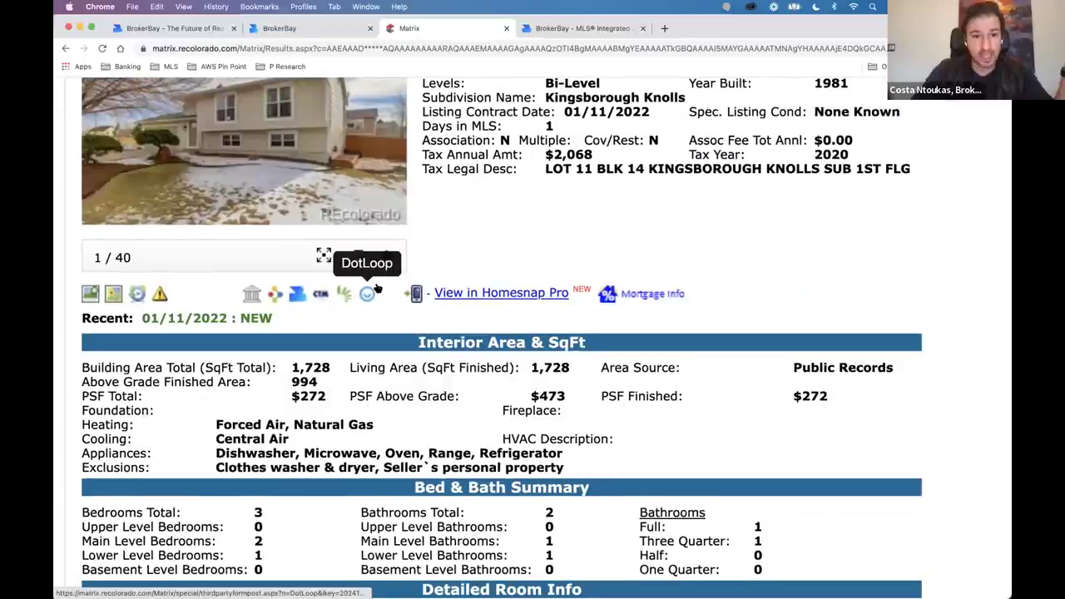
key(super+minus)
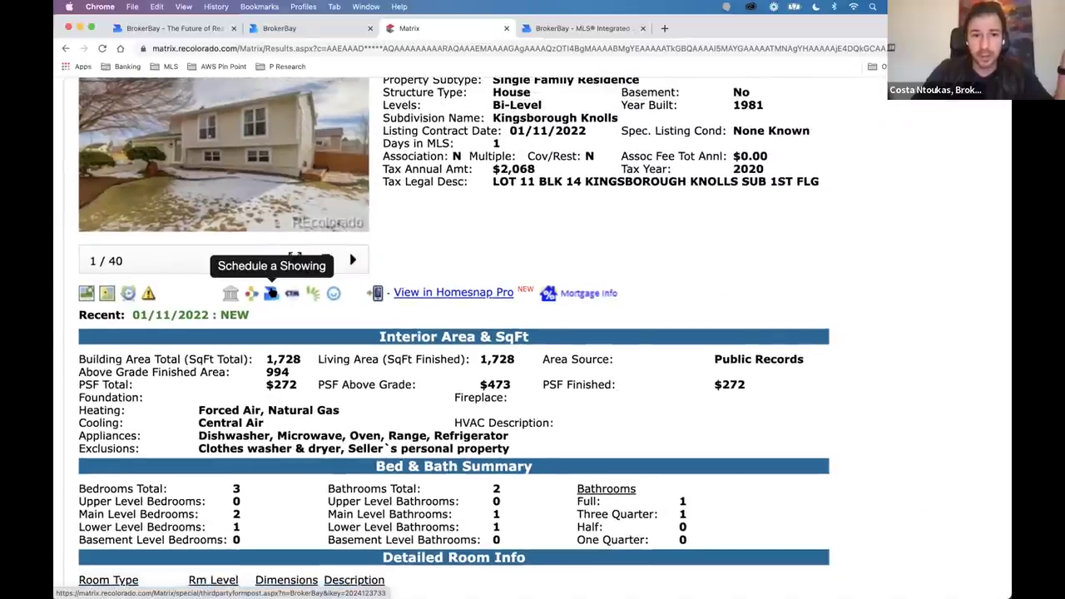
click(270, 293)
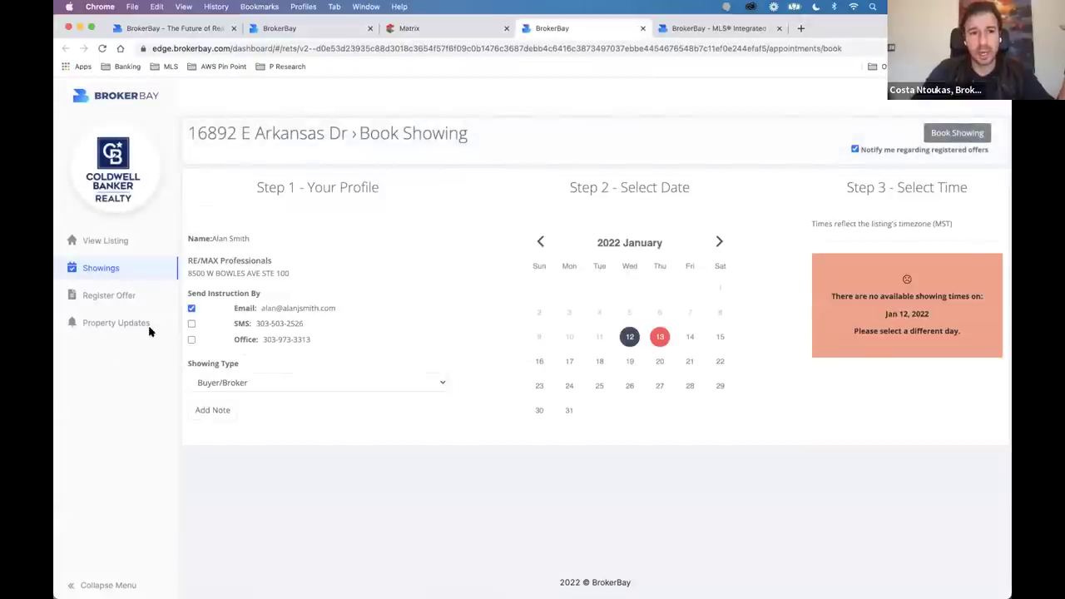
Choose a 15-minute 8:00 AM slot on January 20, then switch the date to January 27.
click(663, 368)
click(891, 378)
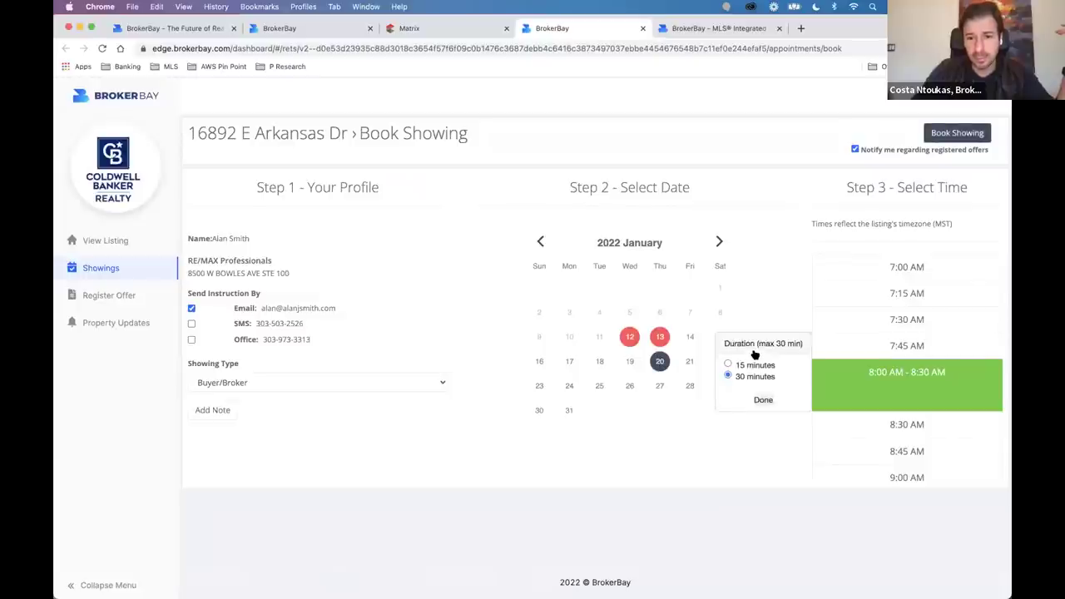
click(731, 365)
click(763, 400)
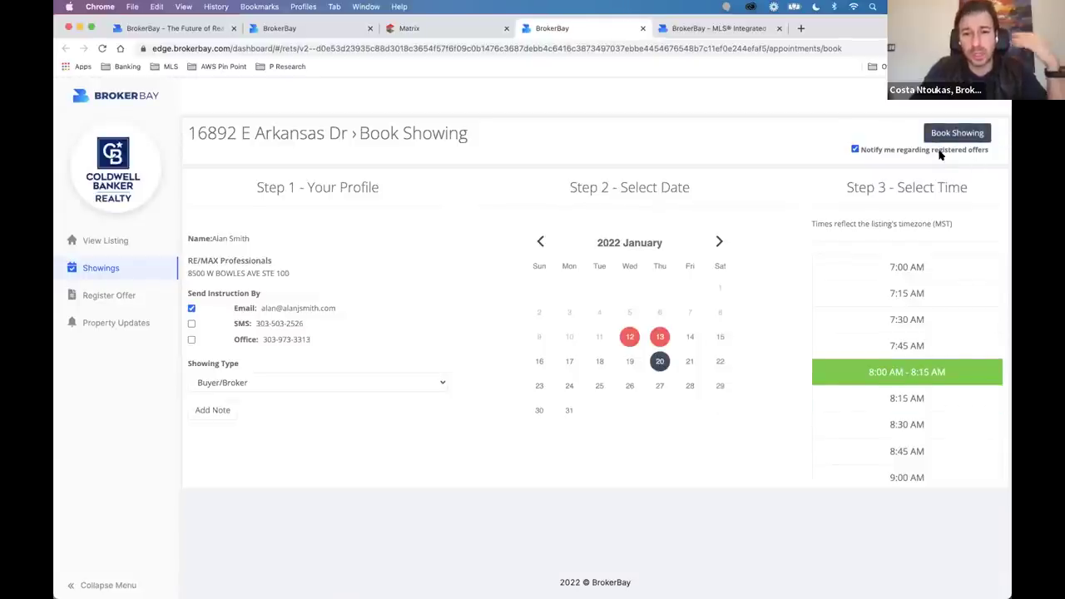
click(660, 385)
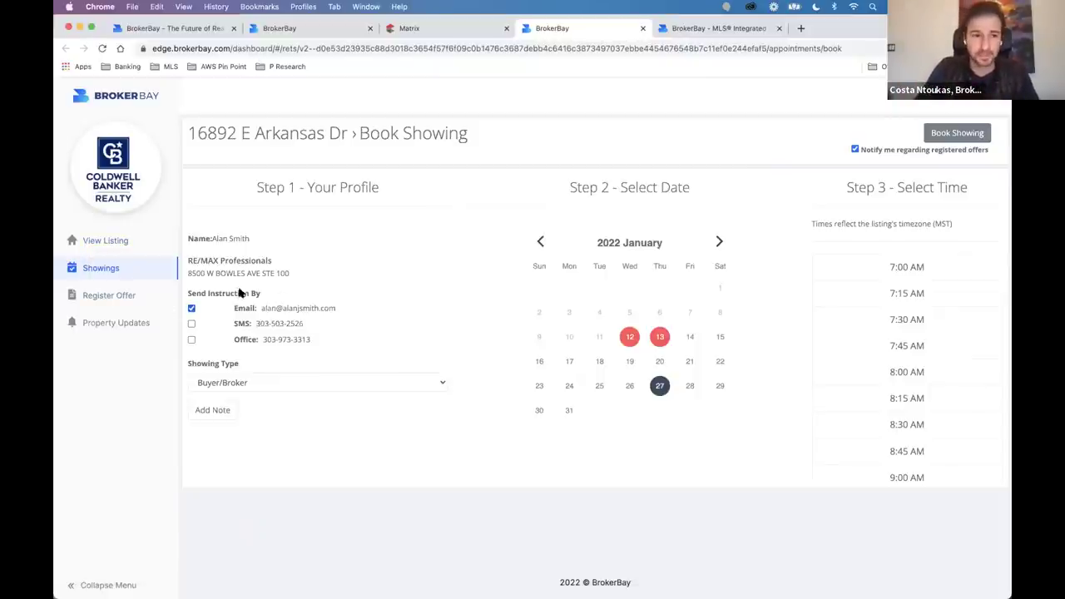
click(106, 241)
scroll(478, 378, down, 5)
scroll(479, 379, up, 5)
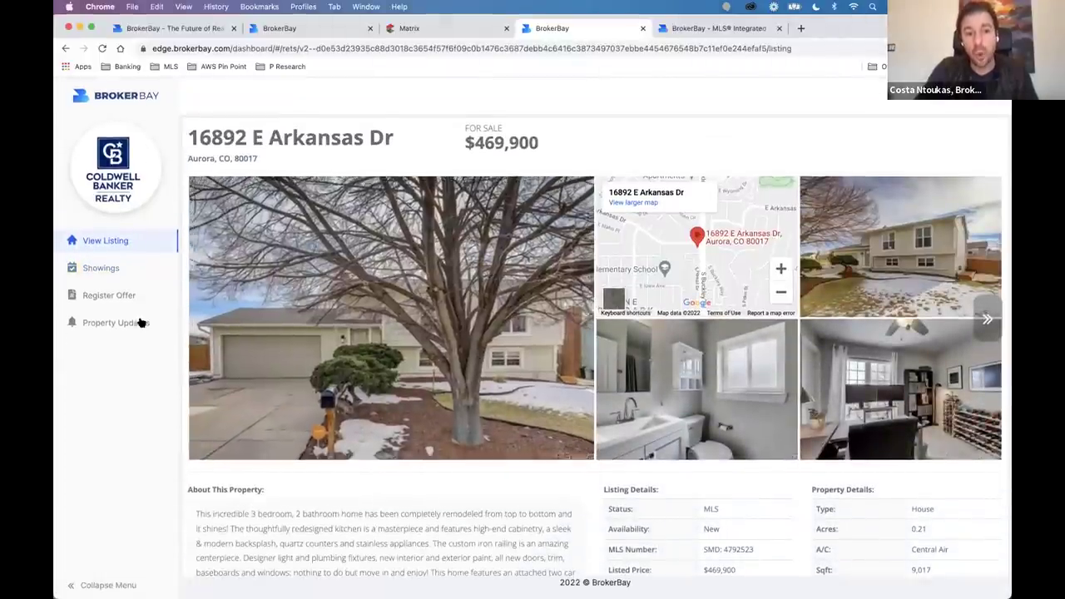
click(139, 323)
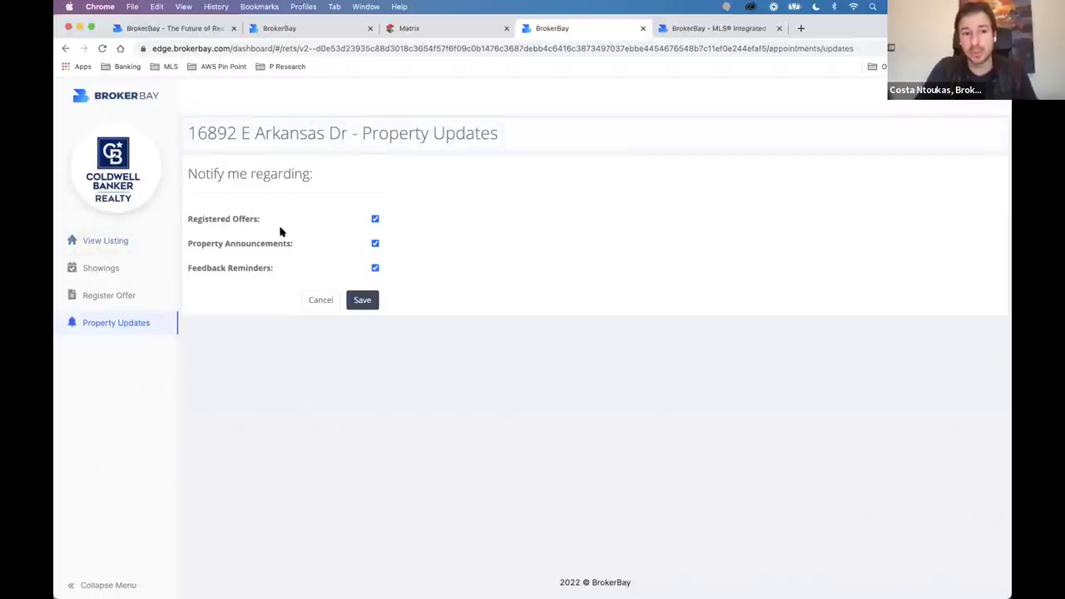
drag(226, 243, 360, 248)
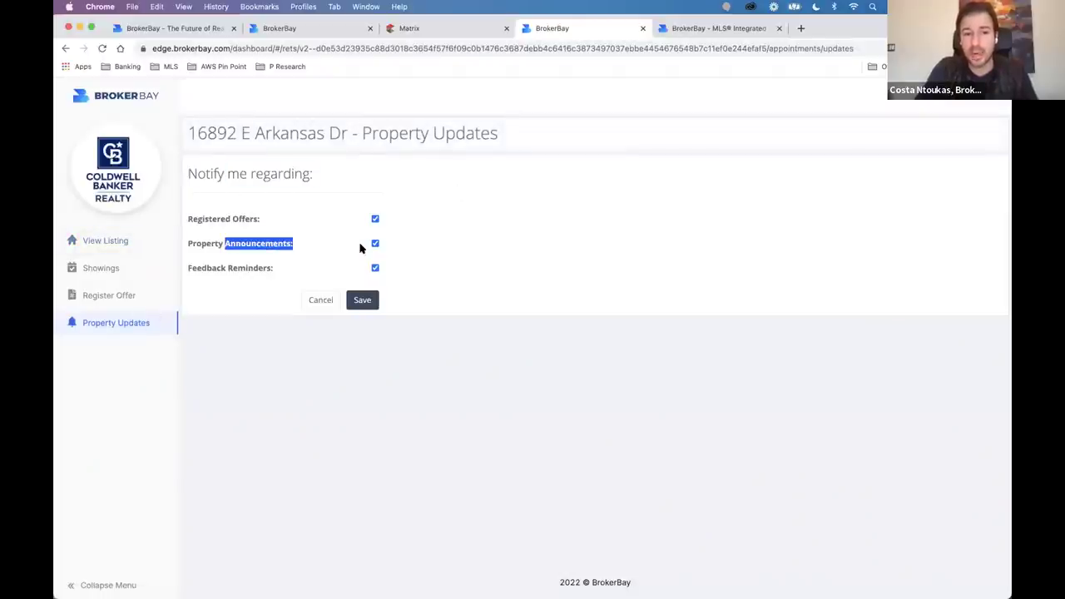
drag(228, 268, 328, 288)
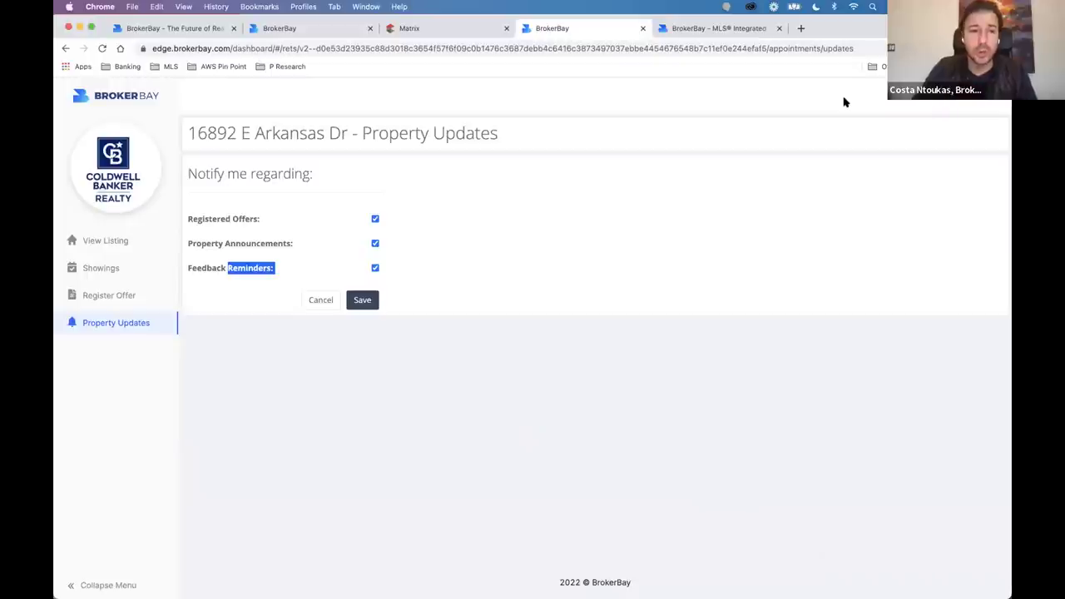
Go back to booking, pick January 21, then close the BrokerBay tab to return to Matrix.
click(103, 268)
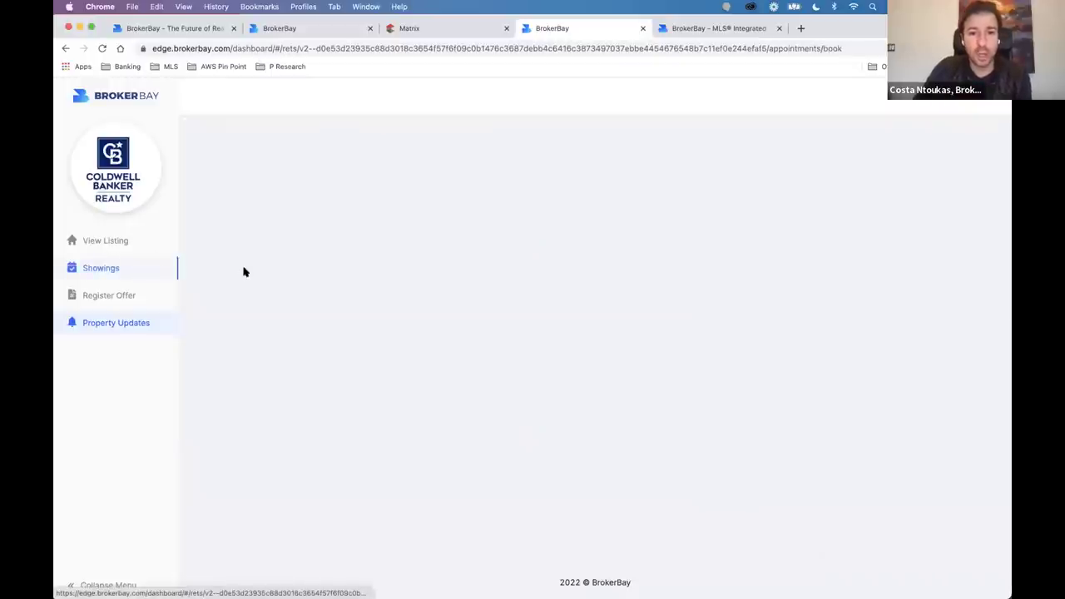
click(688, 362)
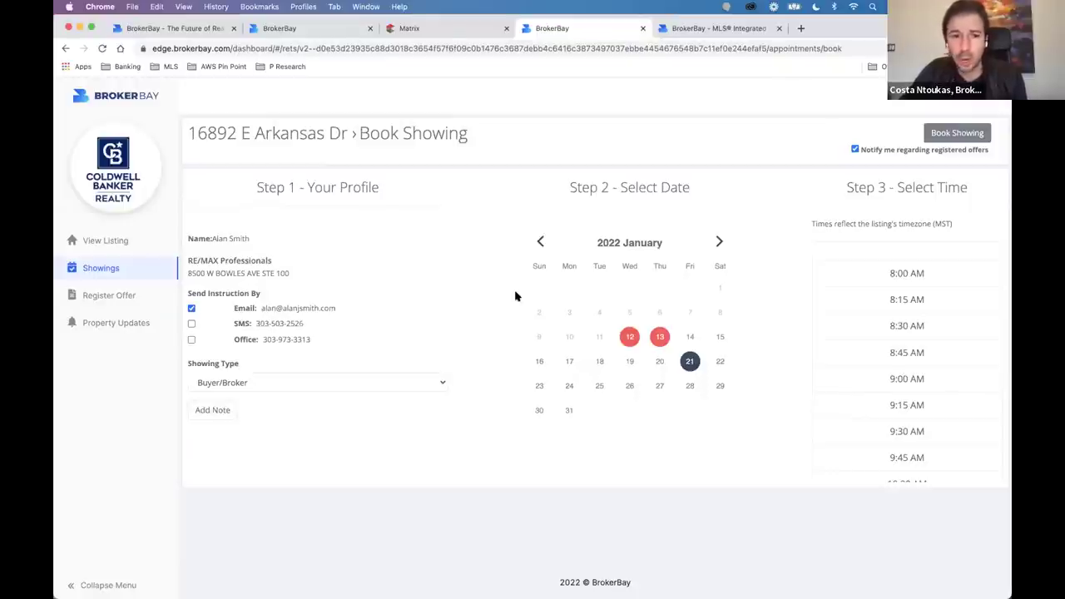
click(643, 29)
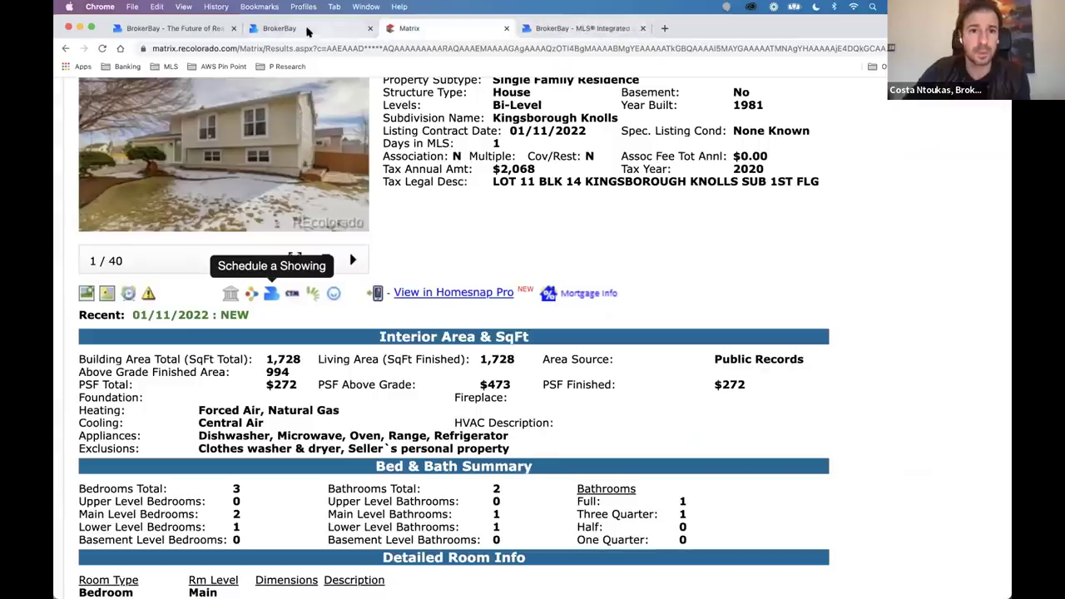
Return to 123 Healthy St, start Book Showing, and select the agent looked up by name.
click(308, 29)
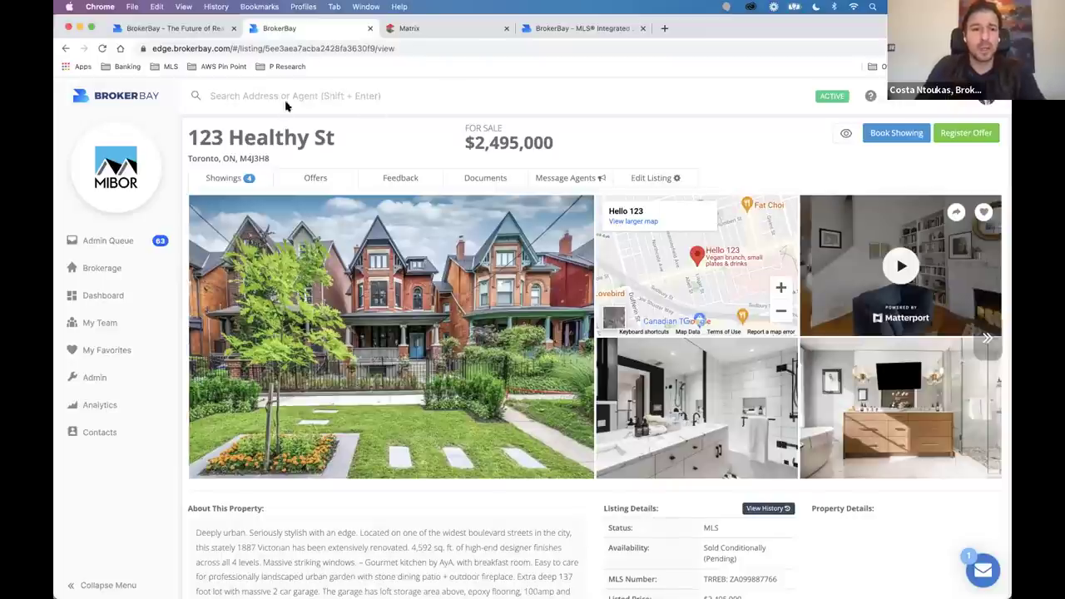
drag(190, 138, 331, 137)
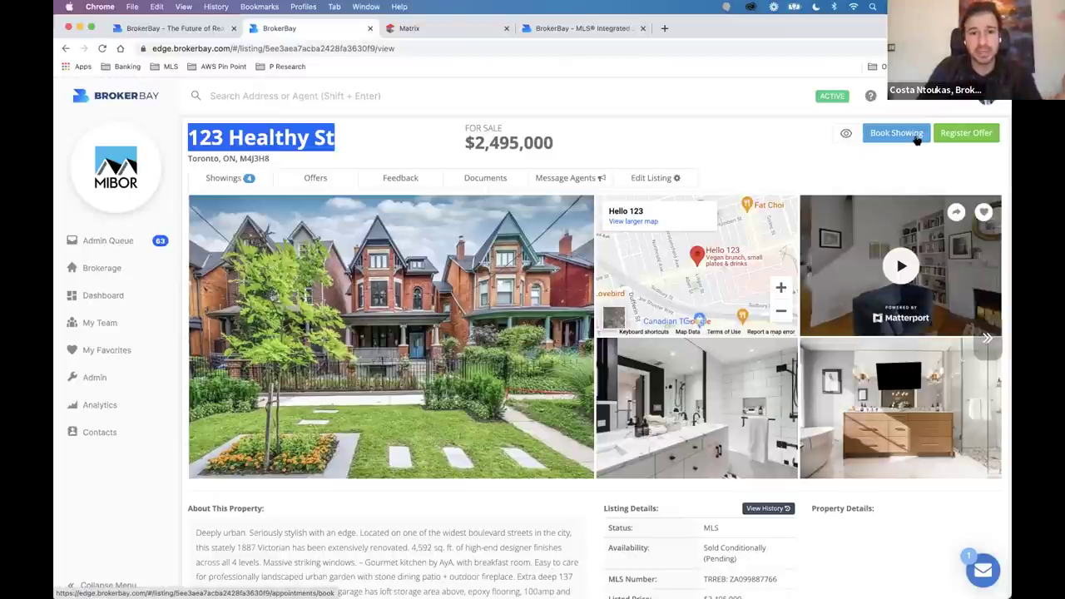
click(777, 159)
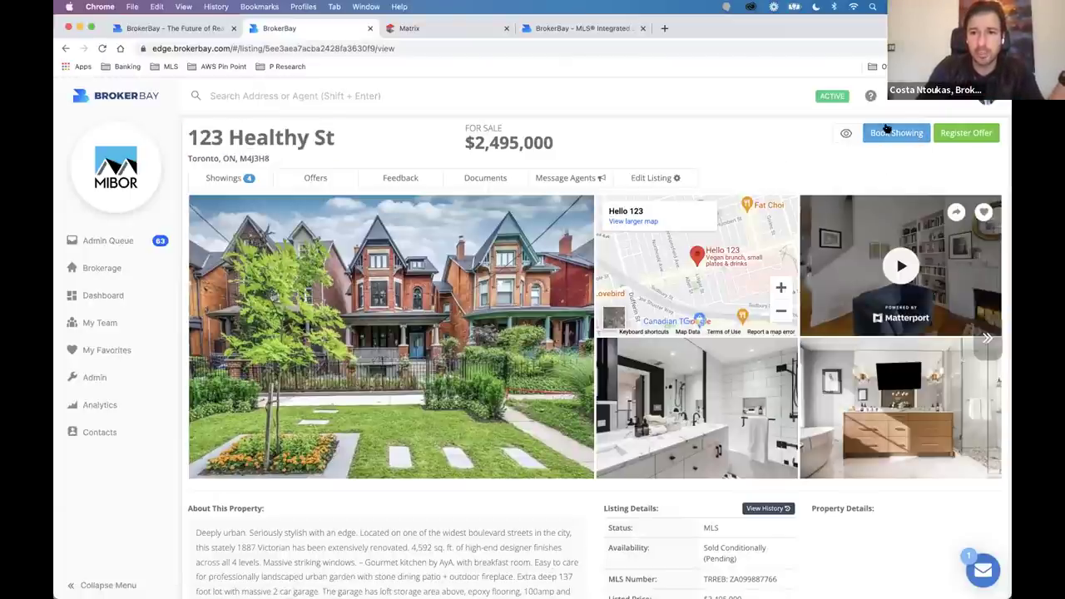
click(887, 130)
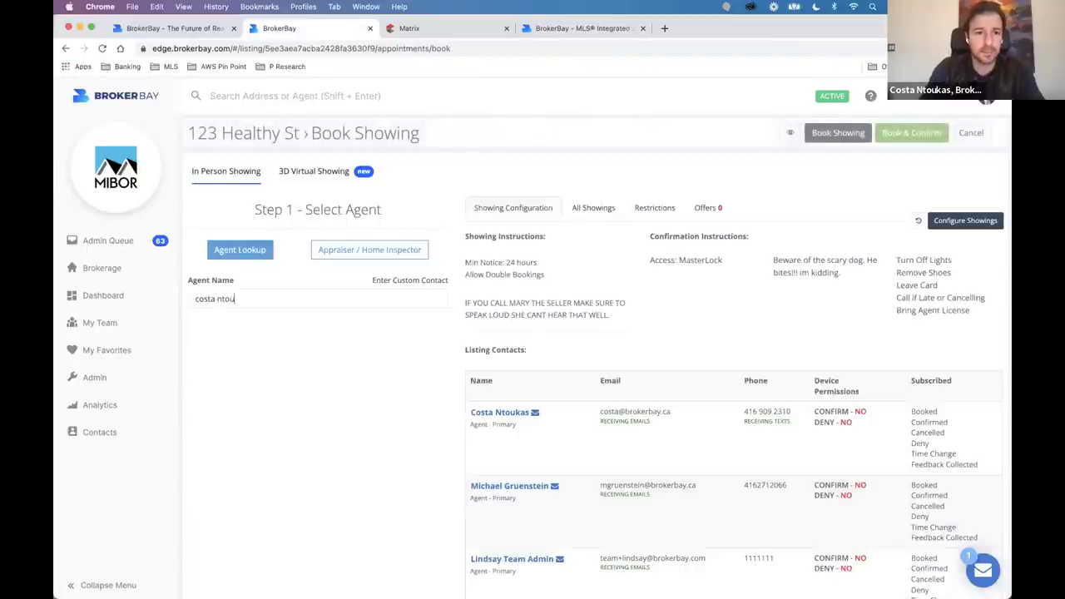
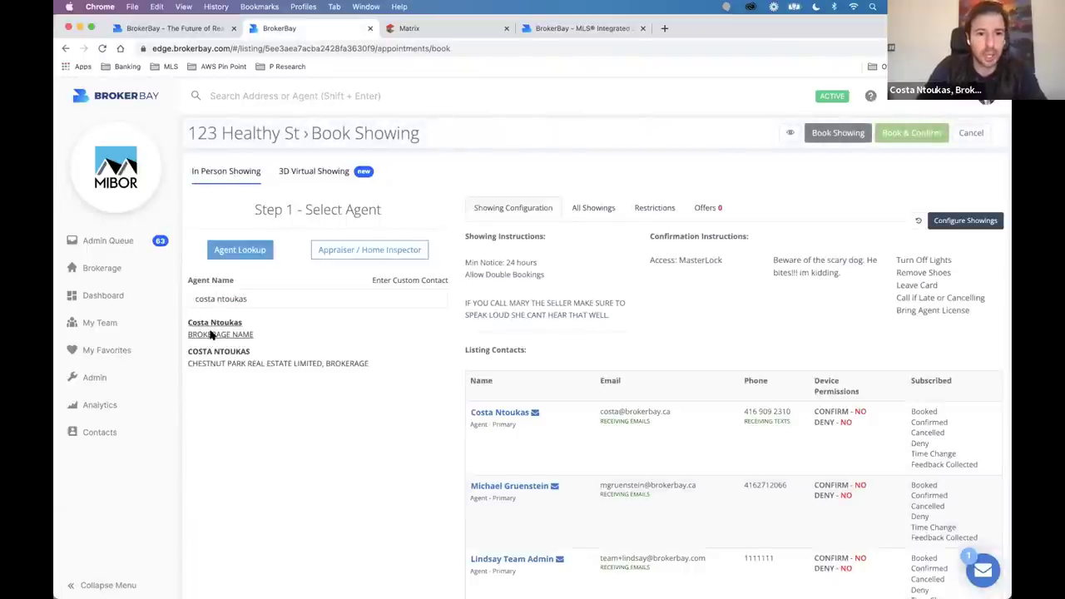
click(214, 324)
Book a 30-minute 4:00 PM showing on July 26, 2024.
click(720, 266)
click(721, 265)
click(720, 266)
click(721, 265)
click(720, 265)
click(719, 266)
click(720, 266)
click(719, 265)
click(720, 265)
click(720, 265)
click(719, 265)
click(720, 265)
click(720, 265)
click(719, 265)
click(720, 265)
click(719, 265)
click(719, 266)
click(689, 382)
click(849, 429)
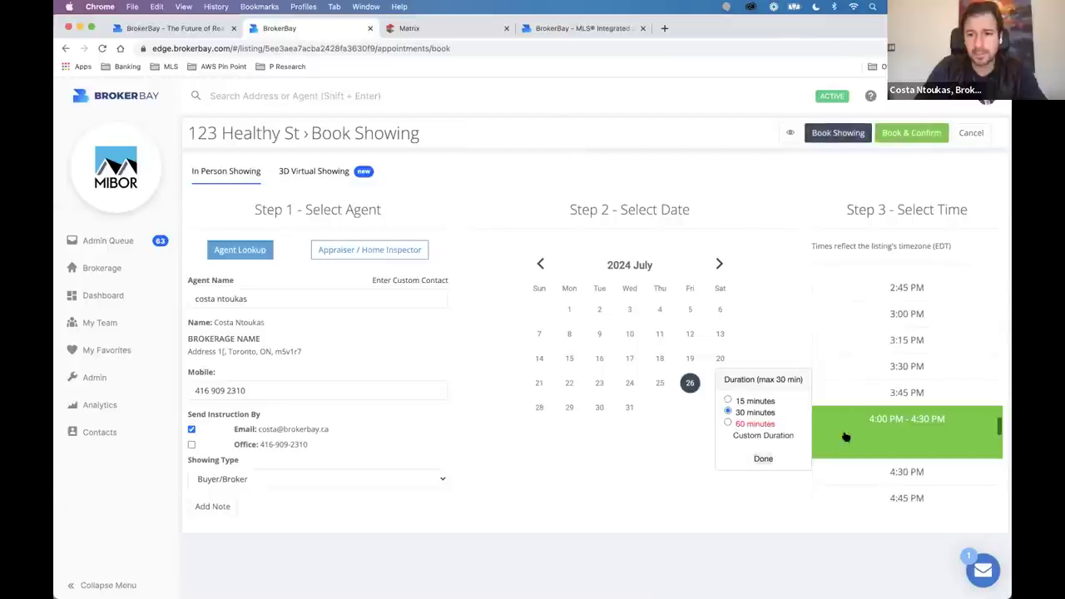
click(763, 460)
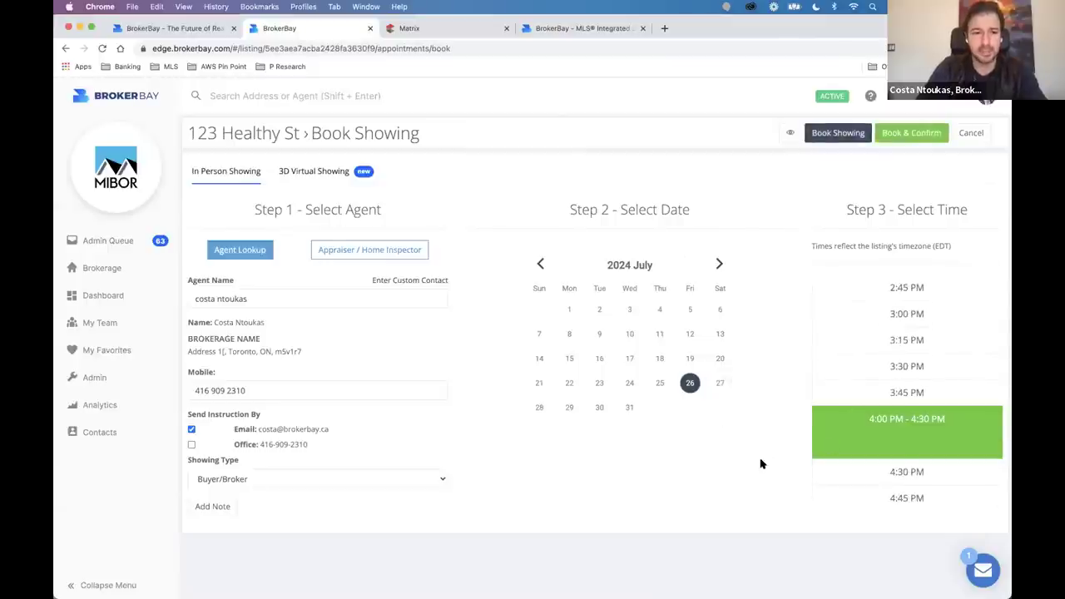
click(829, 136)
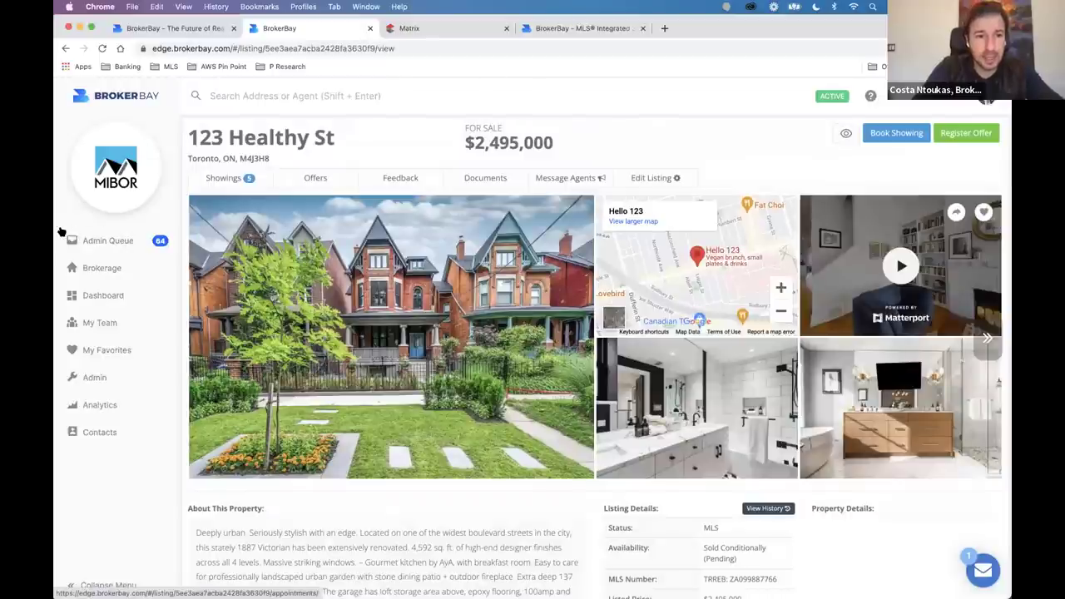
Open the Admin Queue, scroll down to its last showing requests, then spread out all open windows.
click(132, 246)
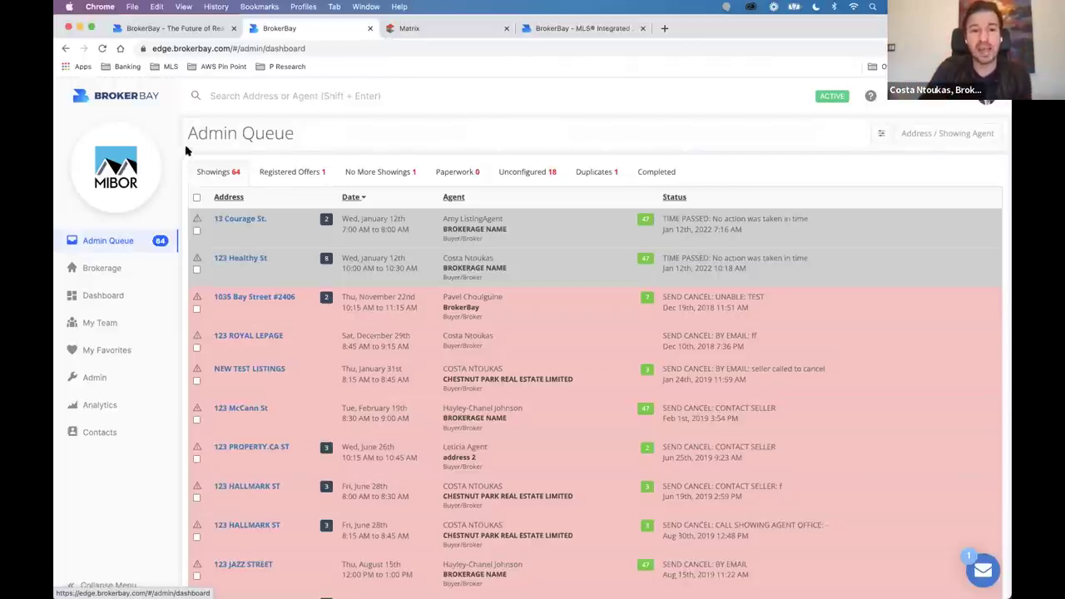
drag(188, 134, 293, 138)
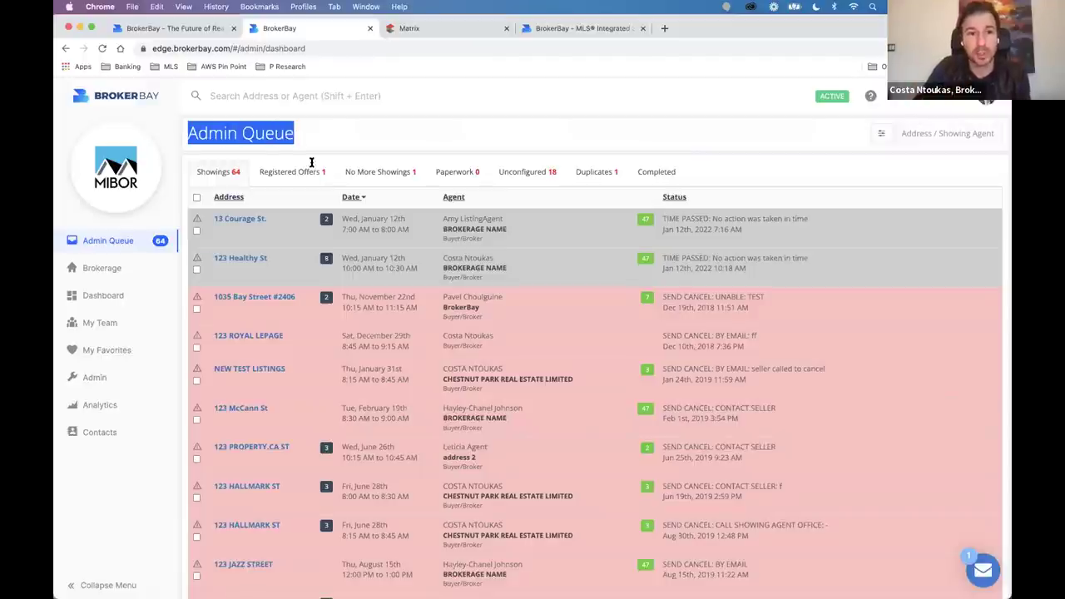
scroll(366, 366, down, 3)
scroll(372, 387, down, 8)
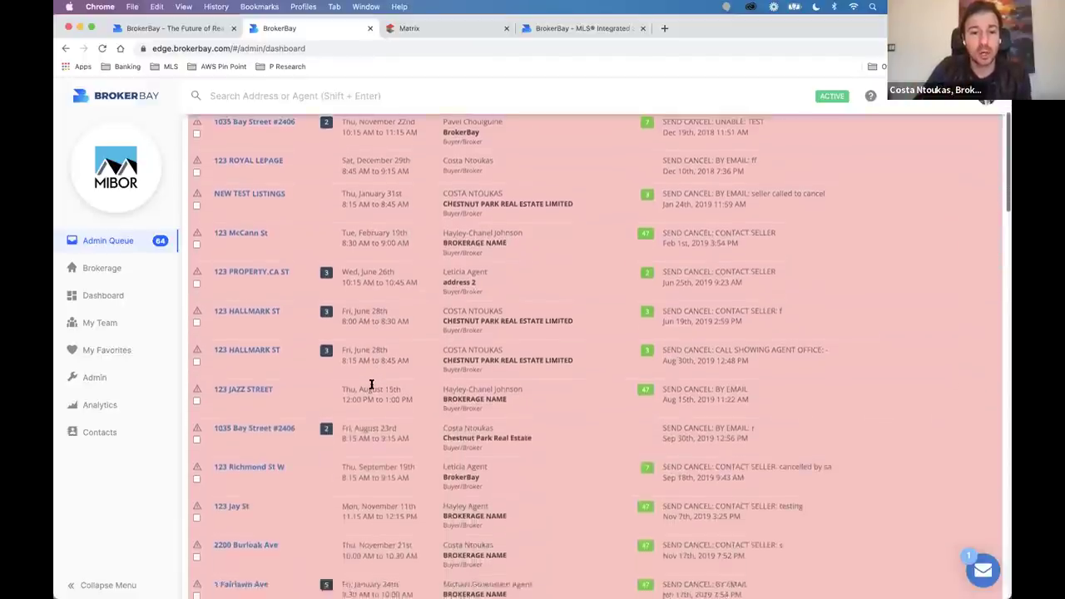
scroll(380, 341, down, 20)
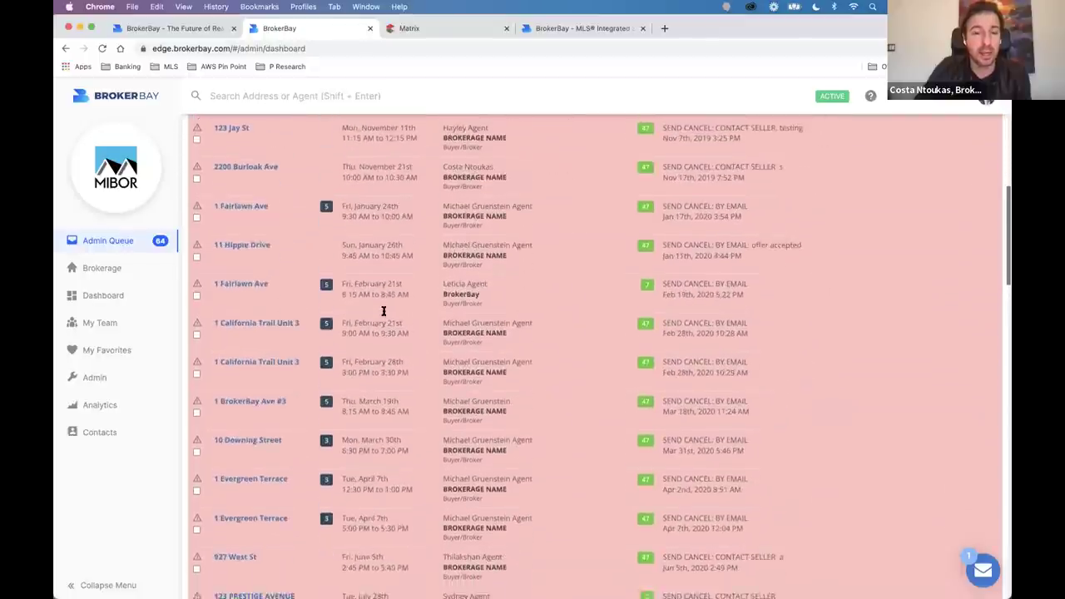
scroll(383, 311, down, 20)
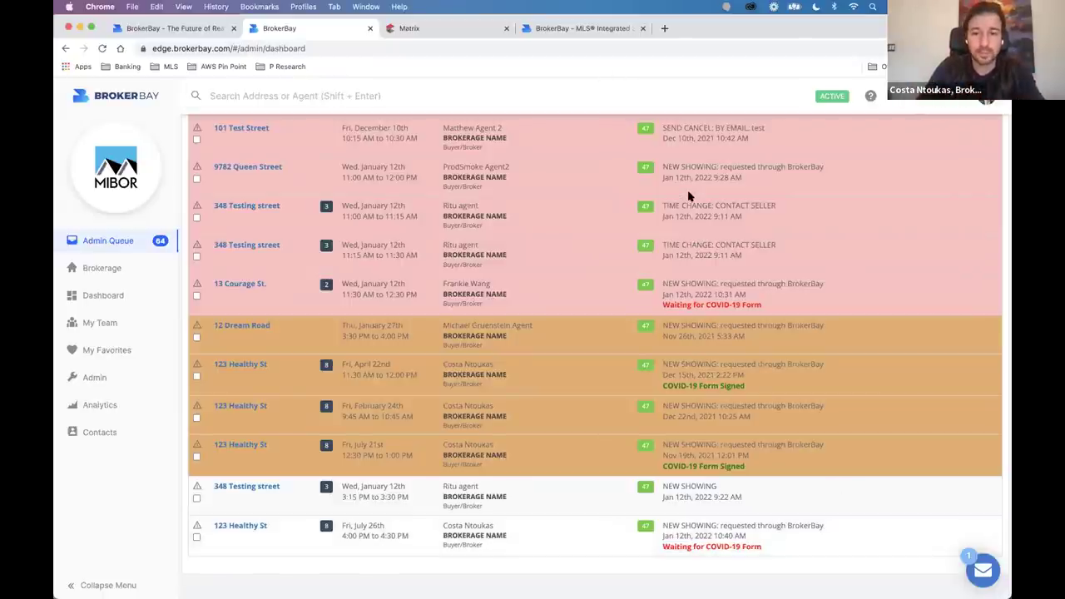
key(ctrl+Up)
Bring up Gmail, open the 123 Healthy St showing request, and highlight its signature-required sentence.
click(980, 221)
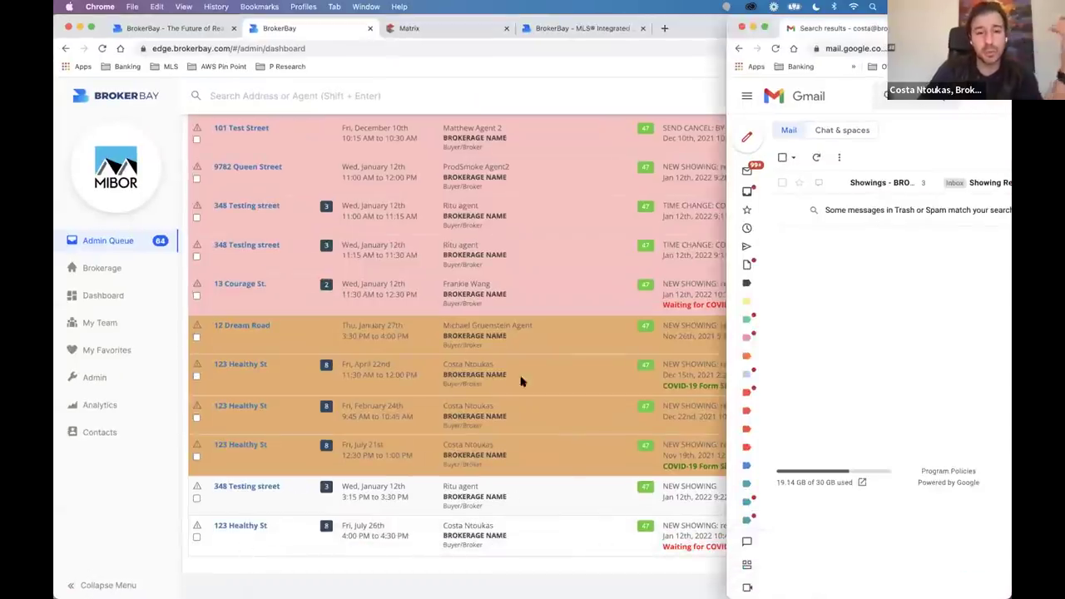
click(878, 183)
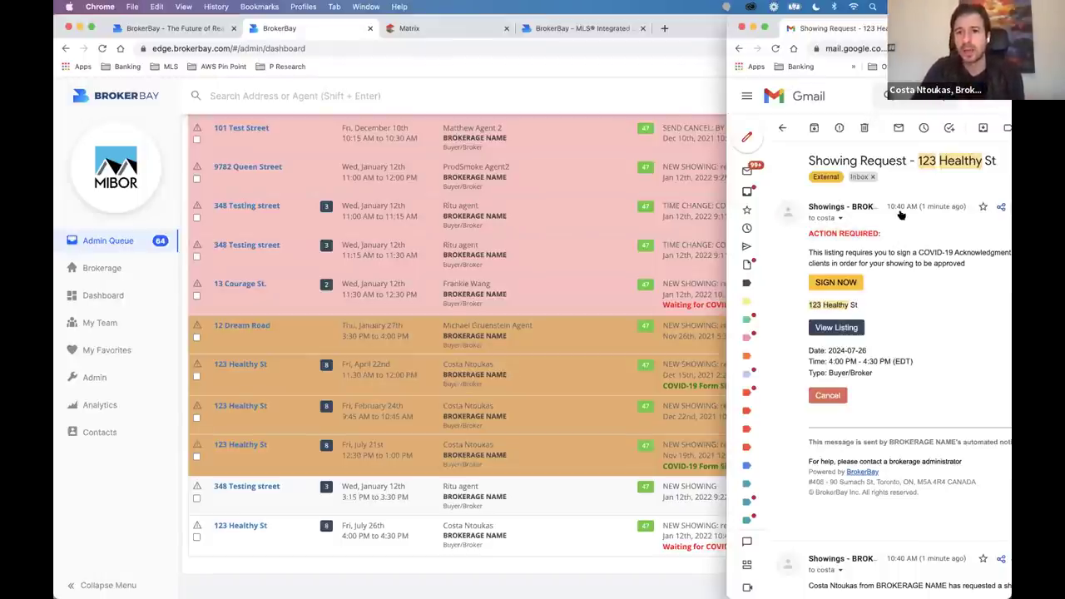
drag(808, 253, 913, 256)
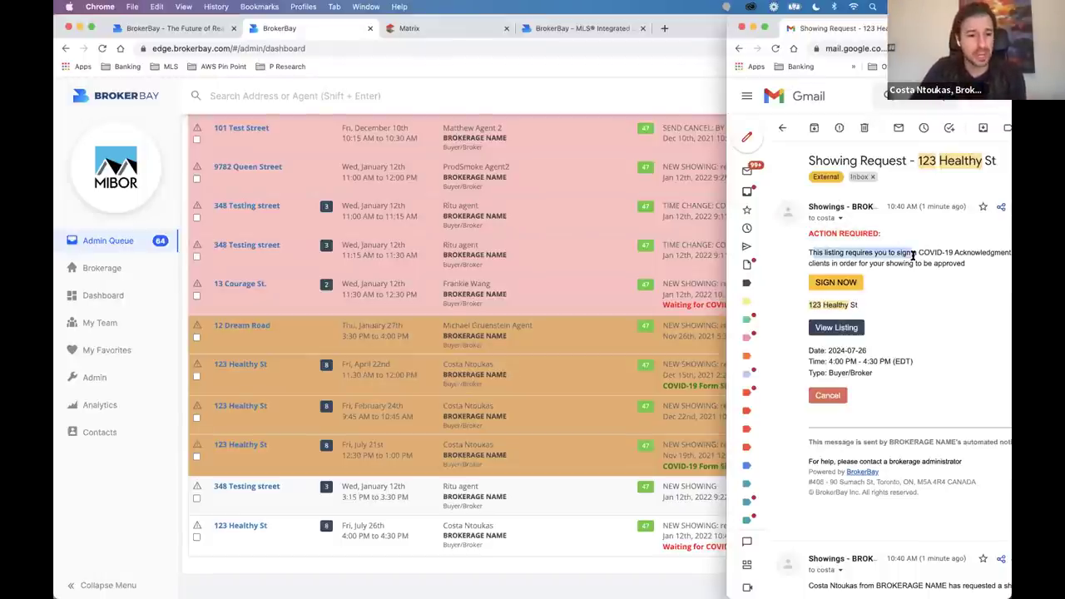
click(913, 256)
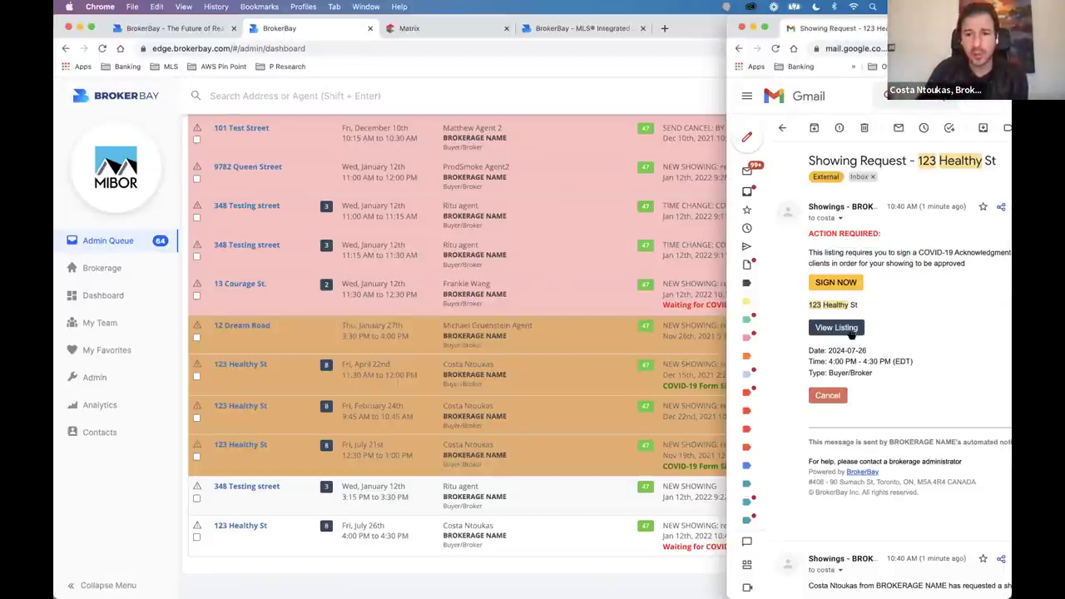
Draw, save and submit a signature on the COVID-19 acknowledgement form for 123 Healthy St.
click(820, 282)
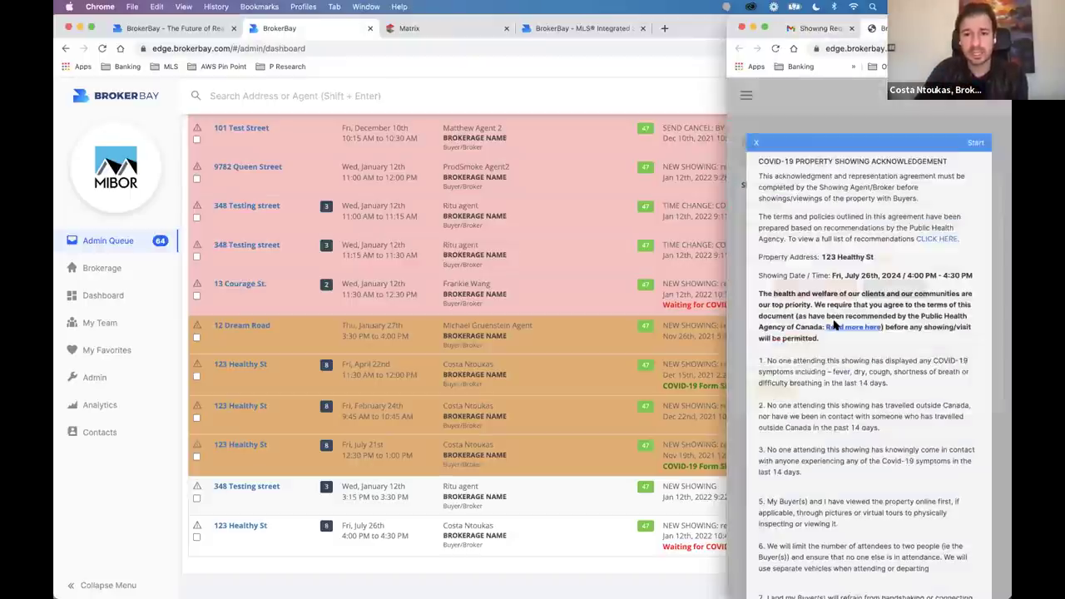
scroll(834, 326, down, 10)
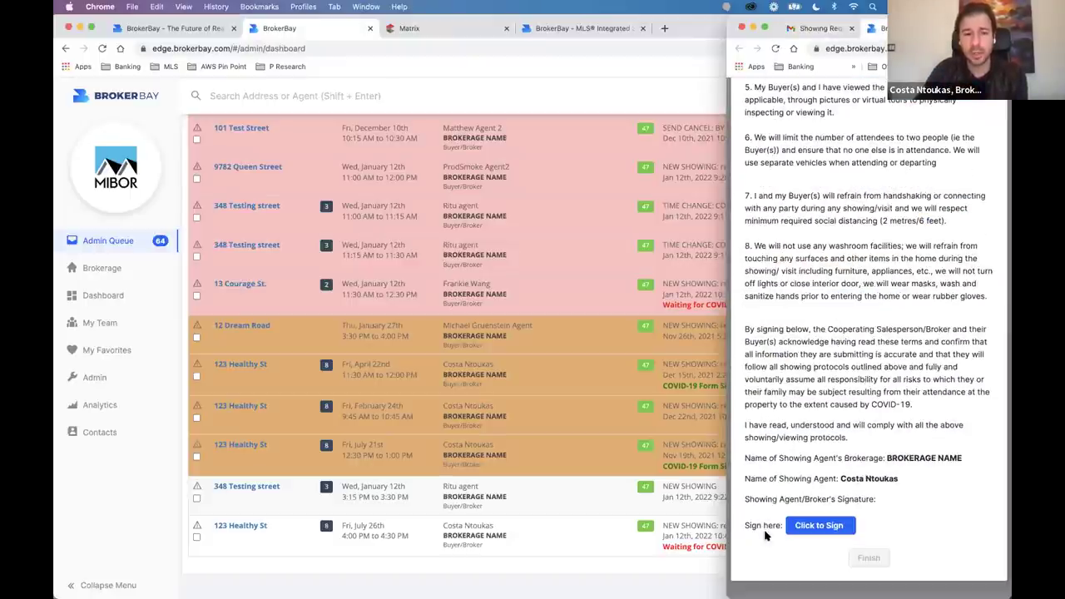
click(819, 524)
mouse_move(807, 299)
mouse_down()
mouse_move(832, 324)
mouse_move(911, 308)
mouse_up()
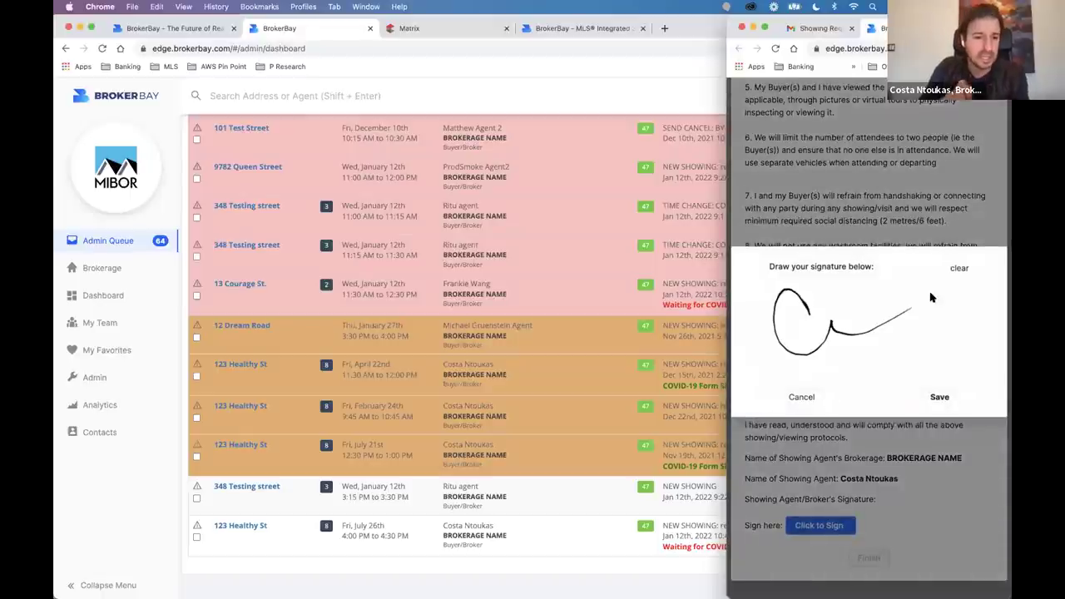
click(939, 397)
click(865, 559)
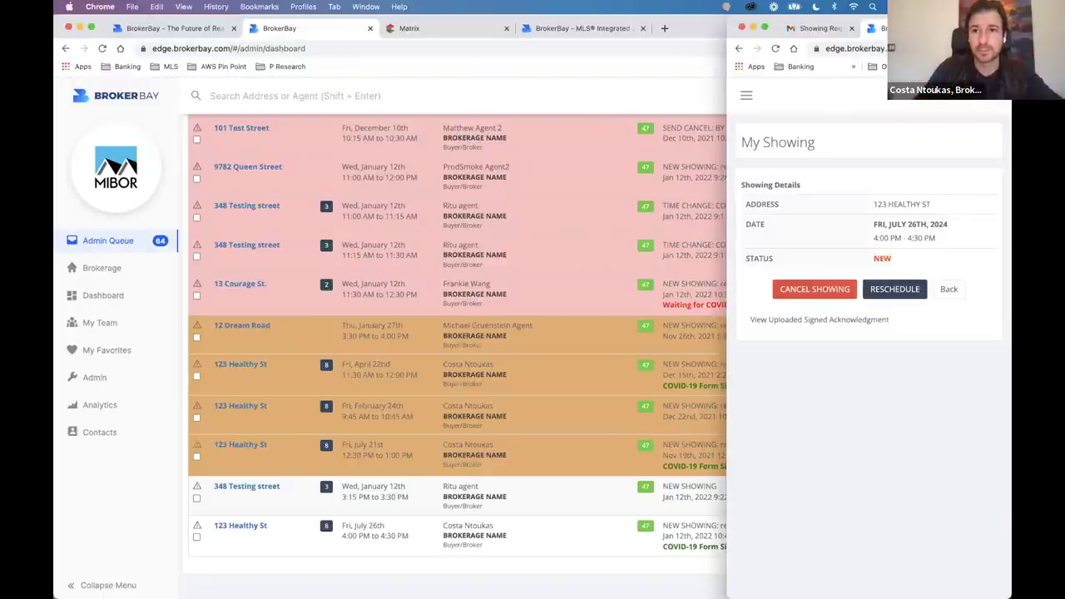
key(ctrl+shift+Tab)
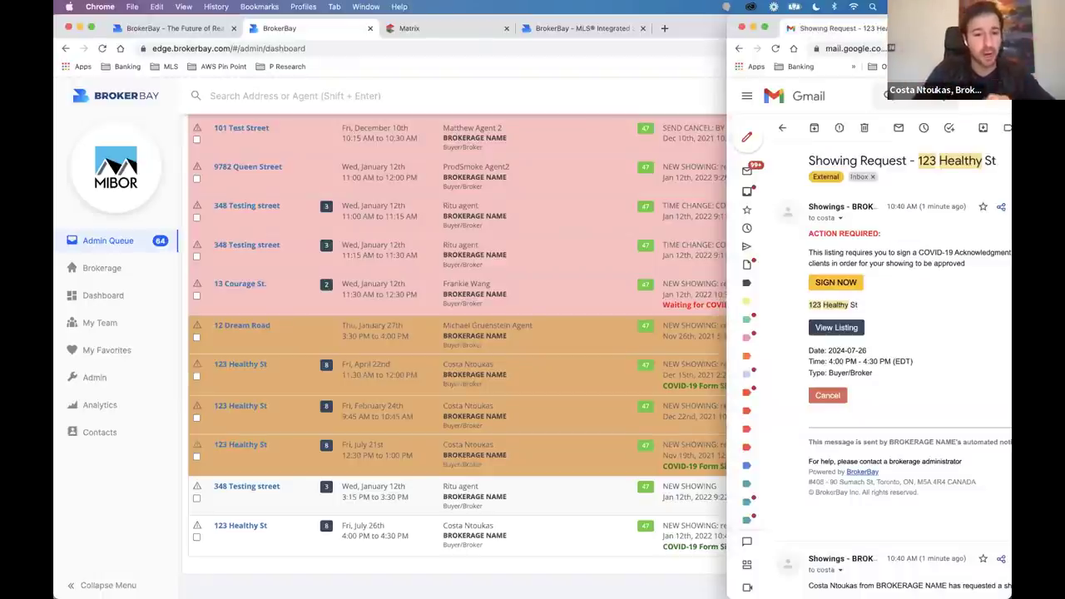
Accept the seller's Fri July 26, 4:00–4:30 PM showing request for 123 Healthy St.
scroll(888, 342, down, 5)
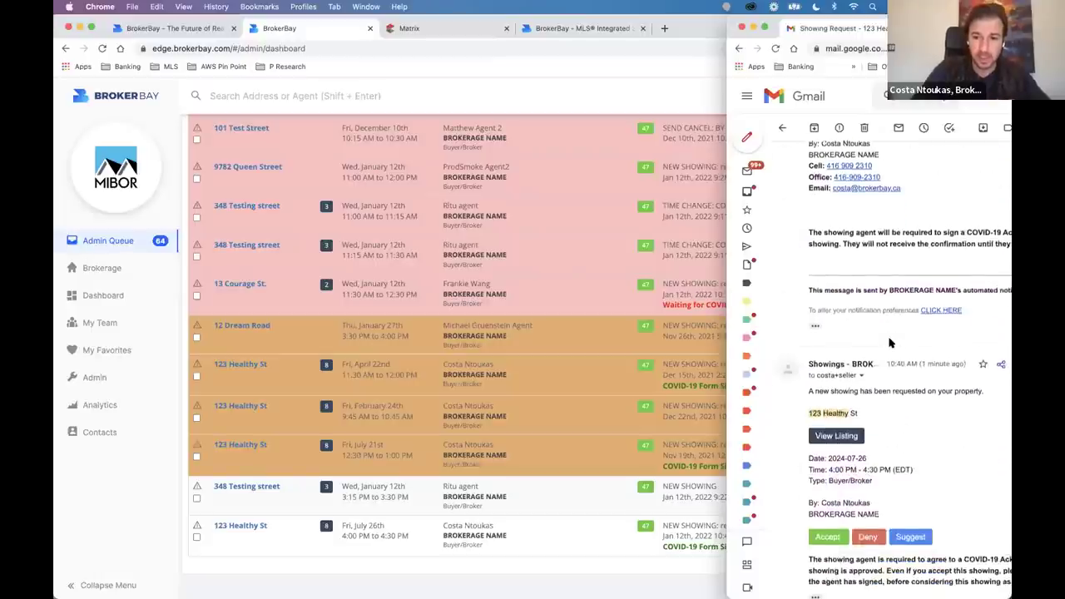
scroll(888, 342, down, 2)
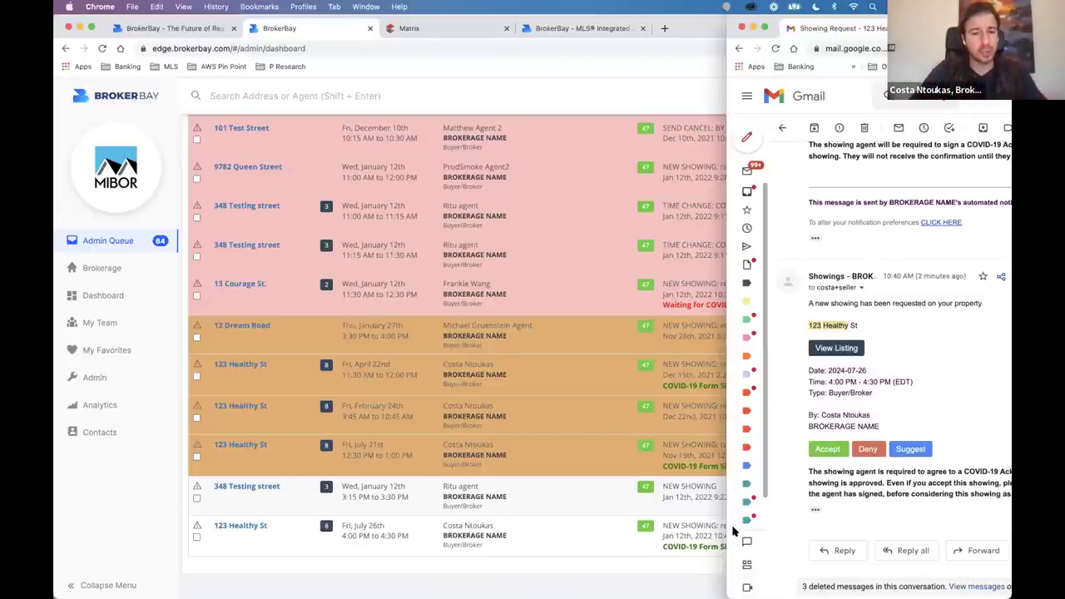
click(828, 448)
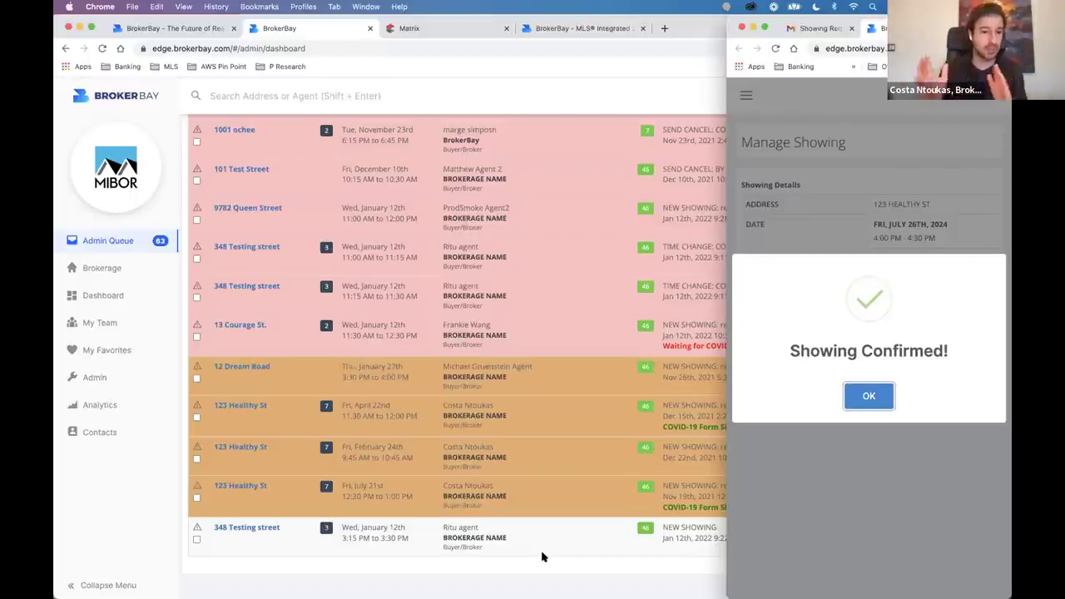
Dismiss the Showing Confirmed! dialog to see the 123 Healthy St showings list.
click(869, 396)
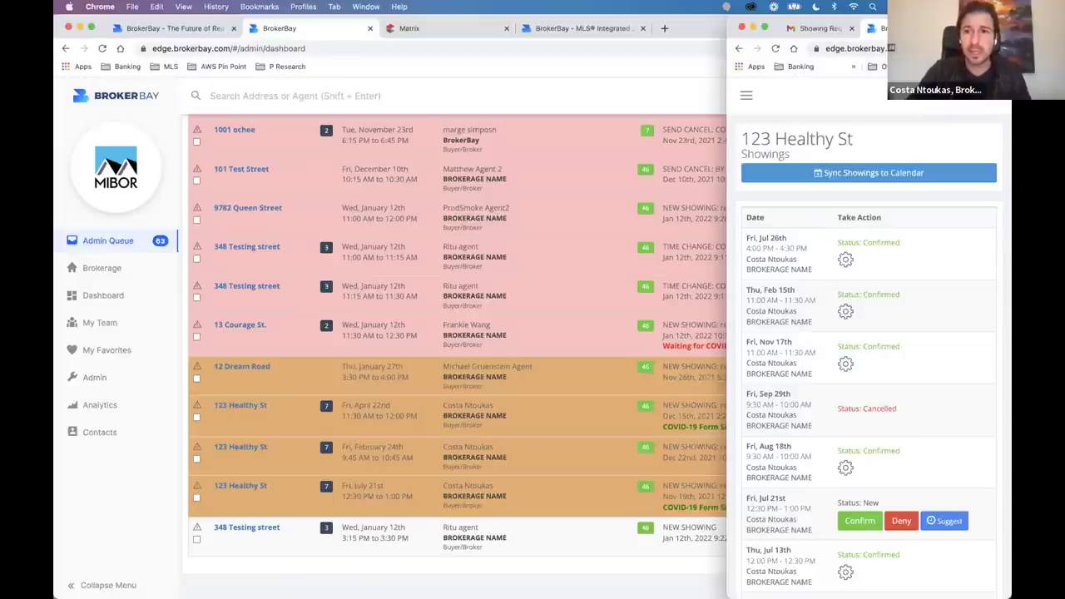
Centre the showings window, review the list, and choose Sync Showings to Calendar.
drag(982, 25, 657, 8)
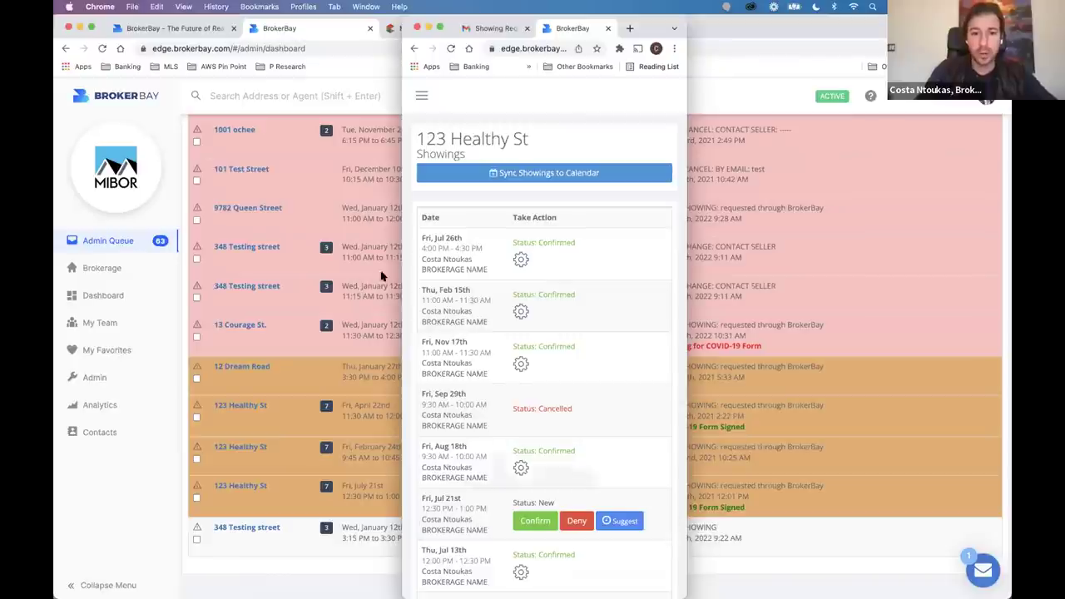
scroll(521, 407, down, 3)
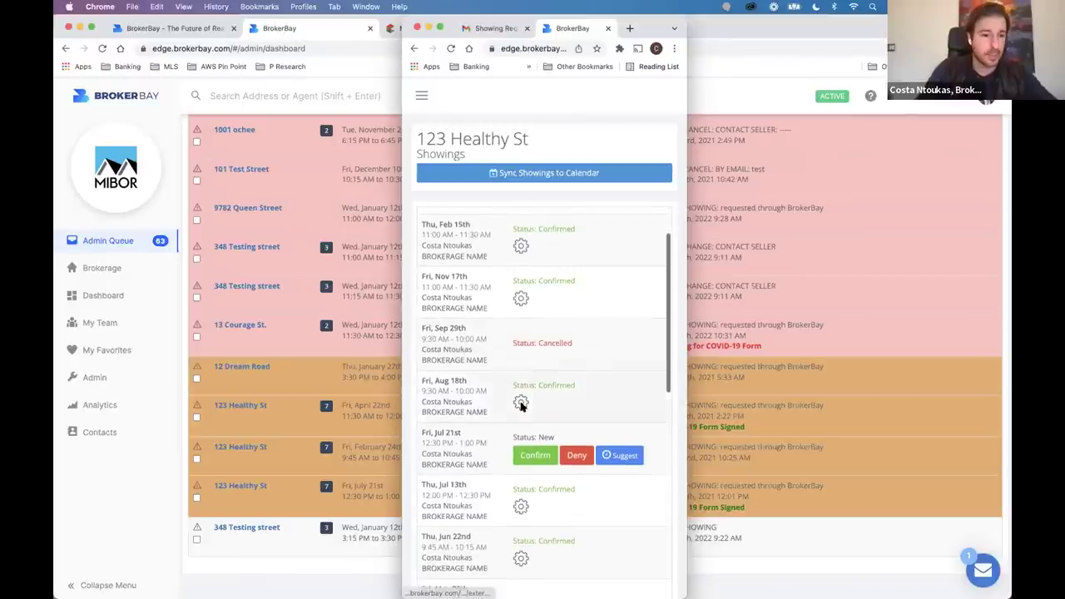
scroll(527, 421, down, 2)
scroll(521, 416, up, 1)
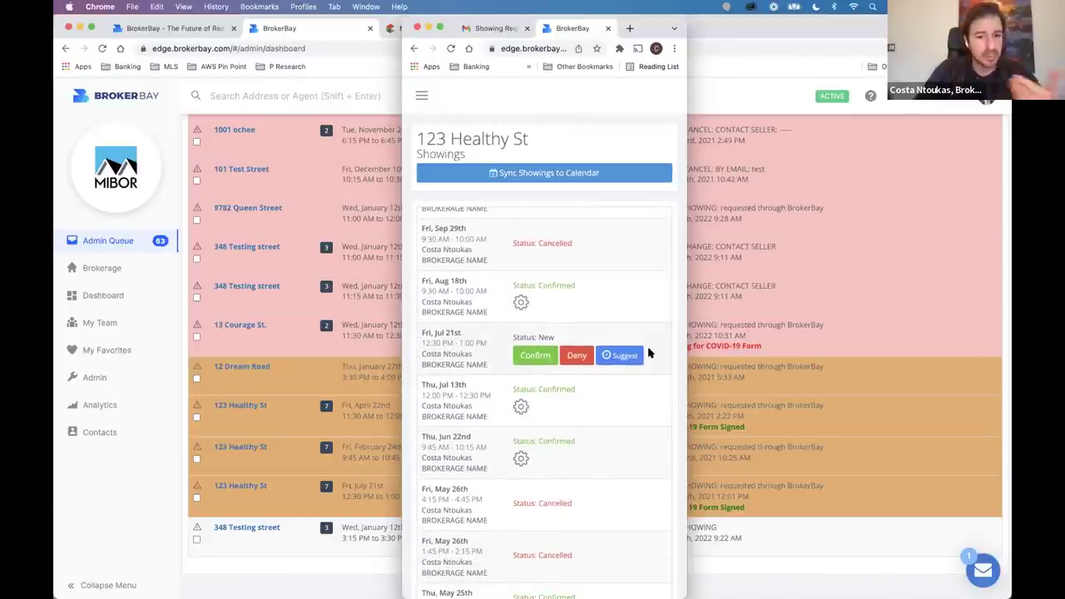
scroll(504, 362, up, 4)
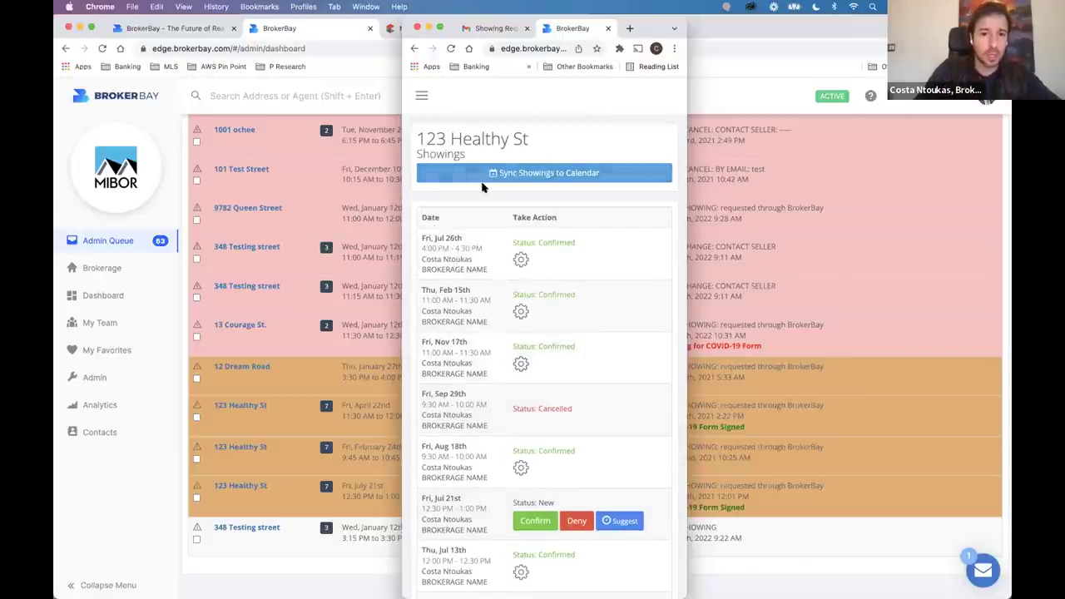
click(602, 174)
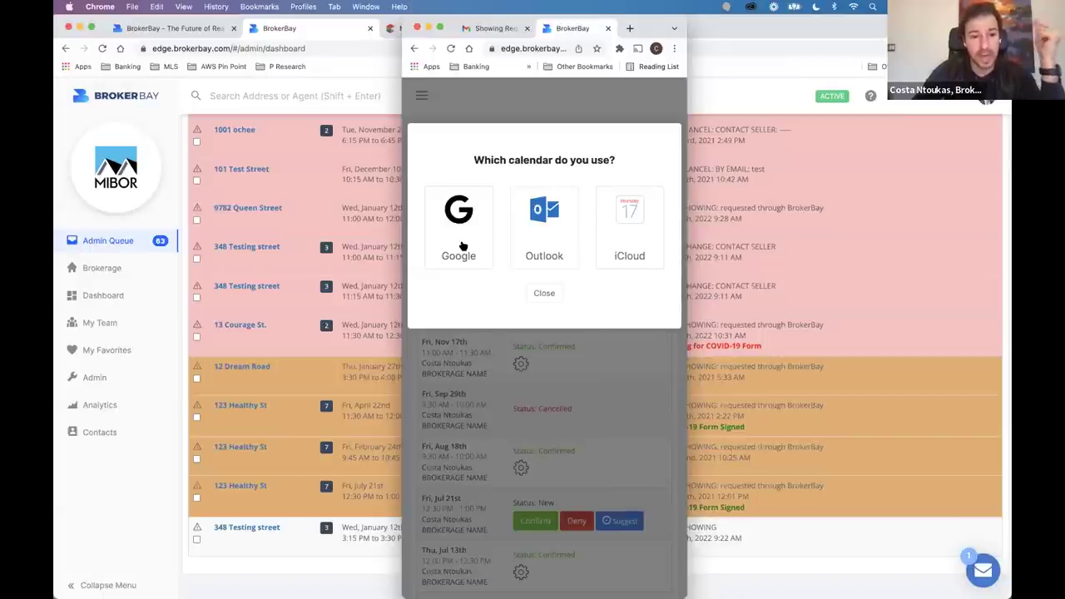
Dismiss the calendar prompt without syncing and view the seller's agent details.
click(550, 295)
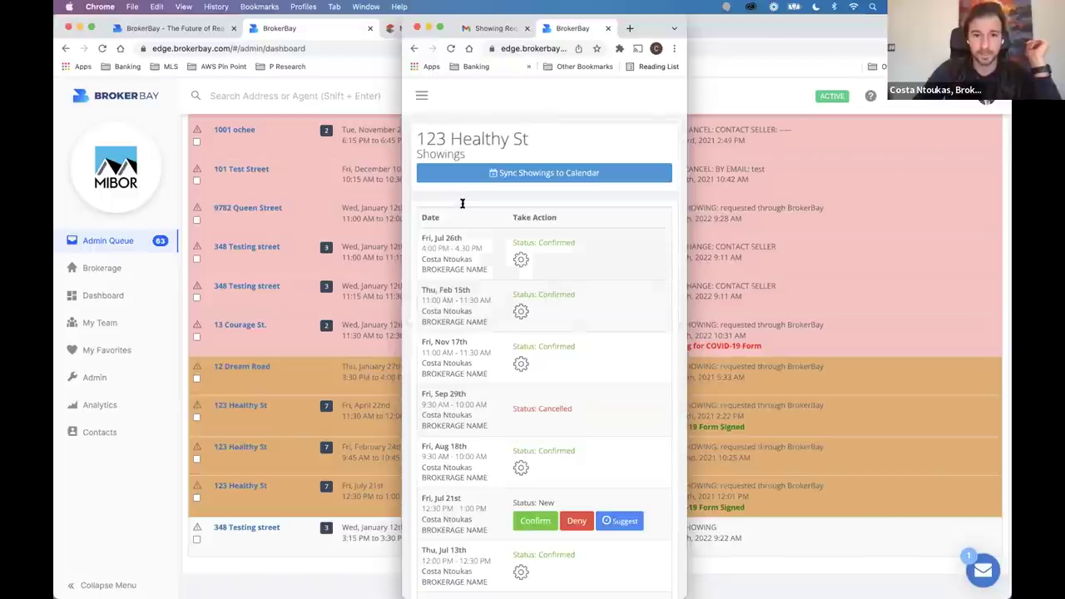
click(422, 96)
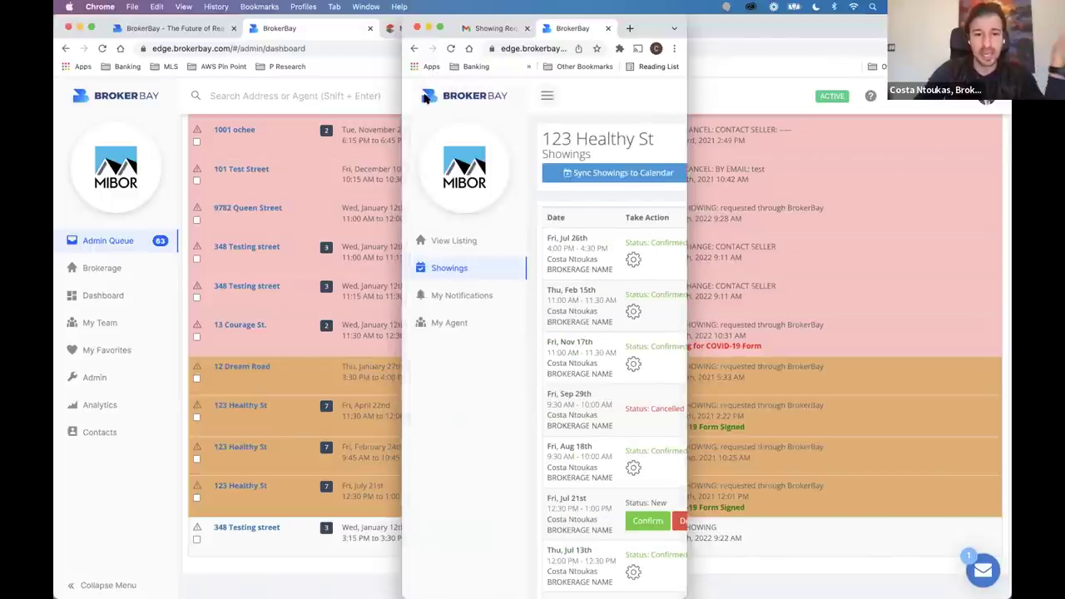
click(451, 323)
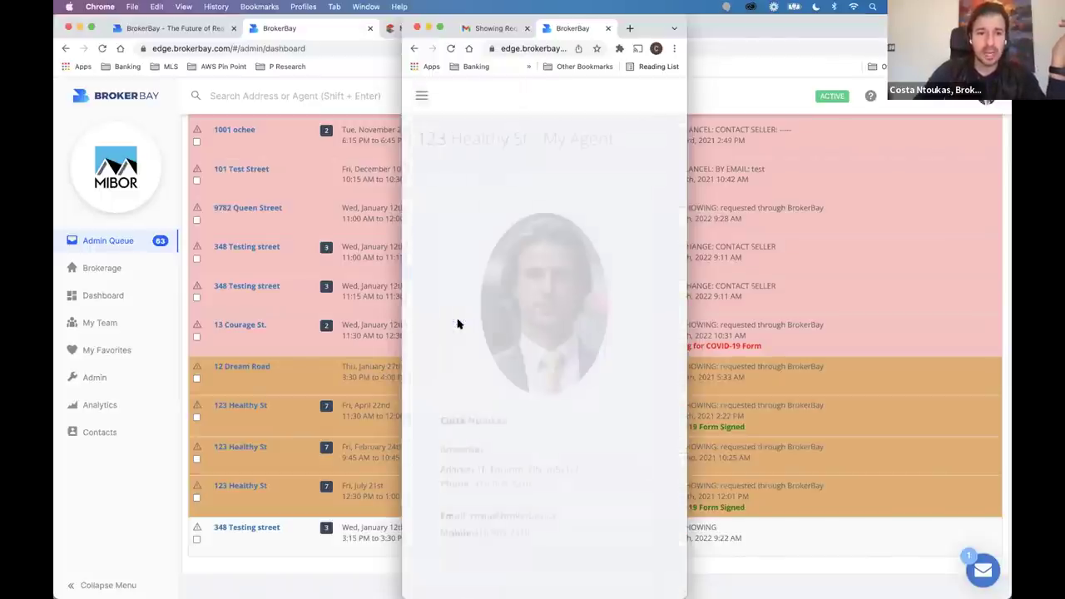
Browse My Notifications and the 123 Healthy St listing page, then return to the Admin Queue.
click(422, 96)
click(448, 304)
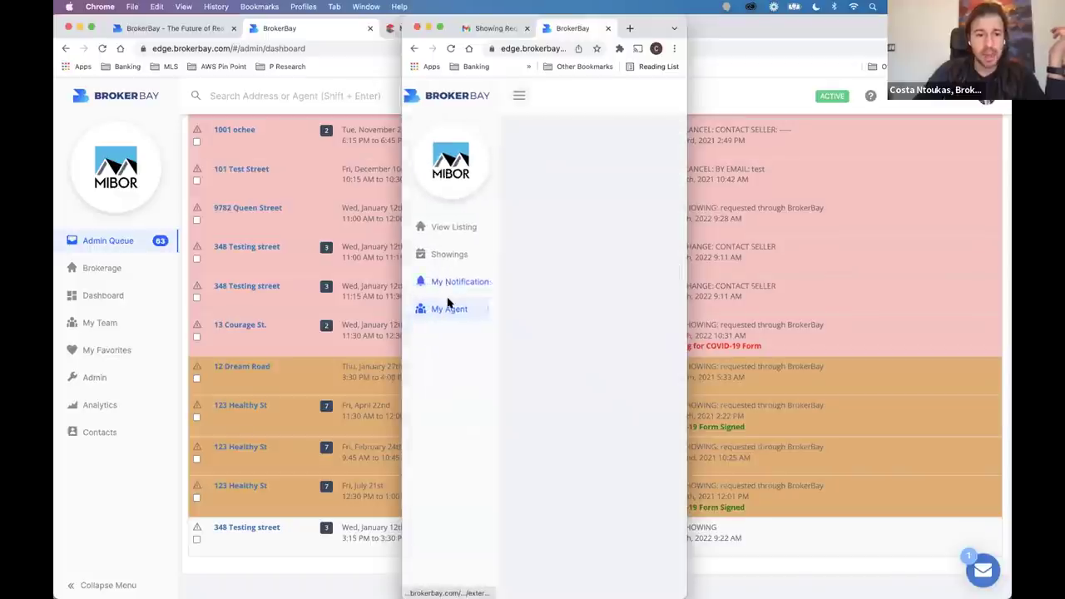
click(426, 96)
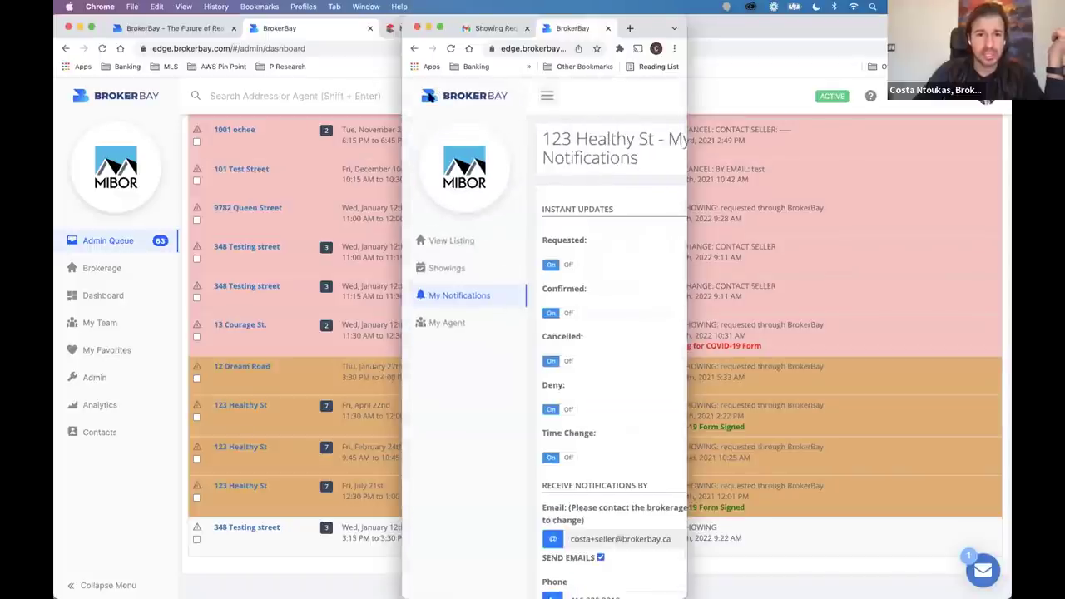
click(458, 240)
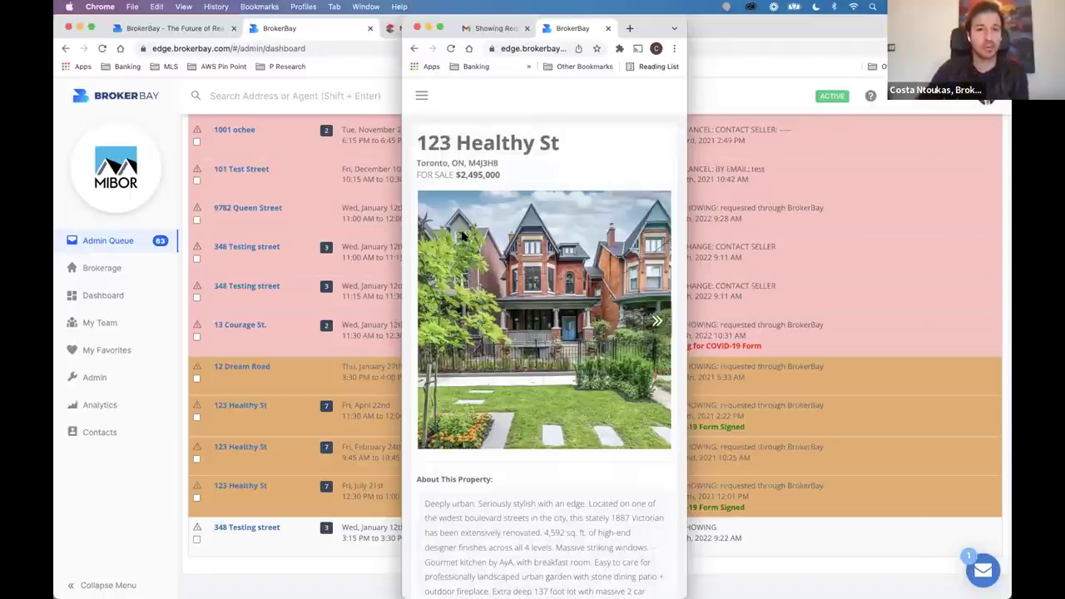
click(391, 97)
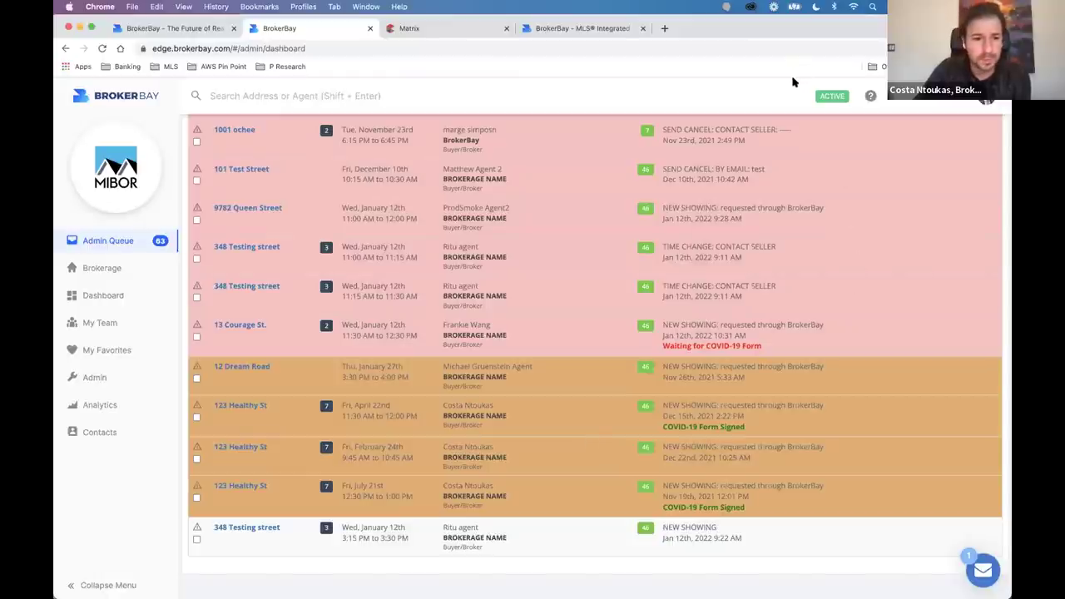
From the dashboard, open the 123 Healthy St listing and its Showings tab.
click(105, 298)
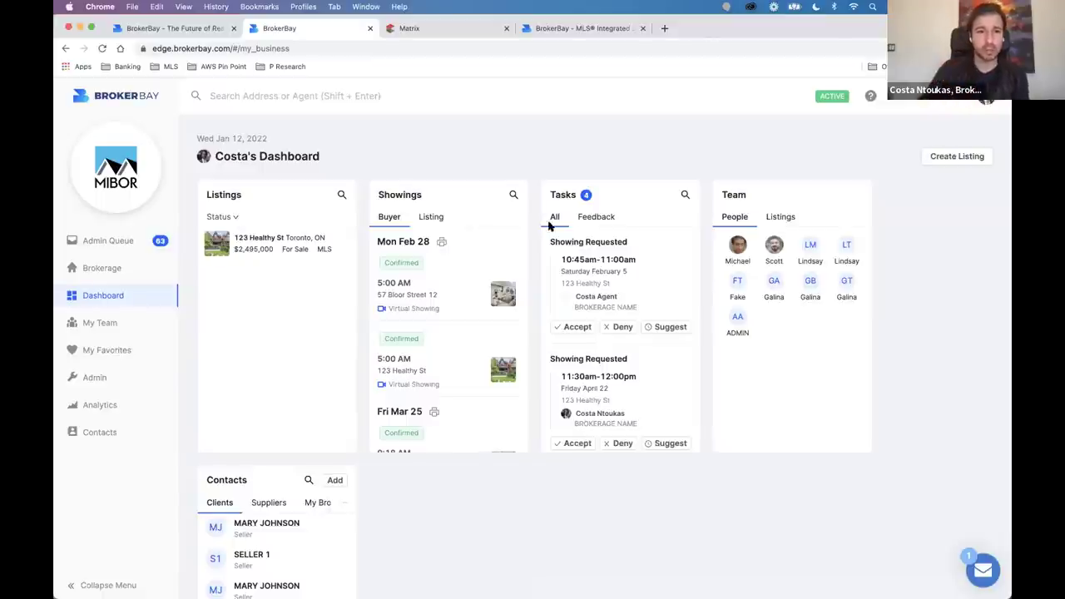
click(286, 239)
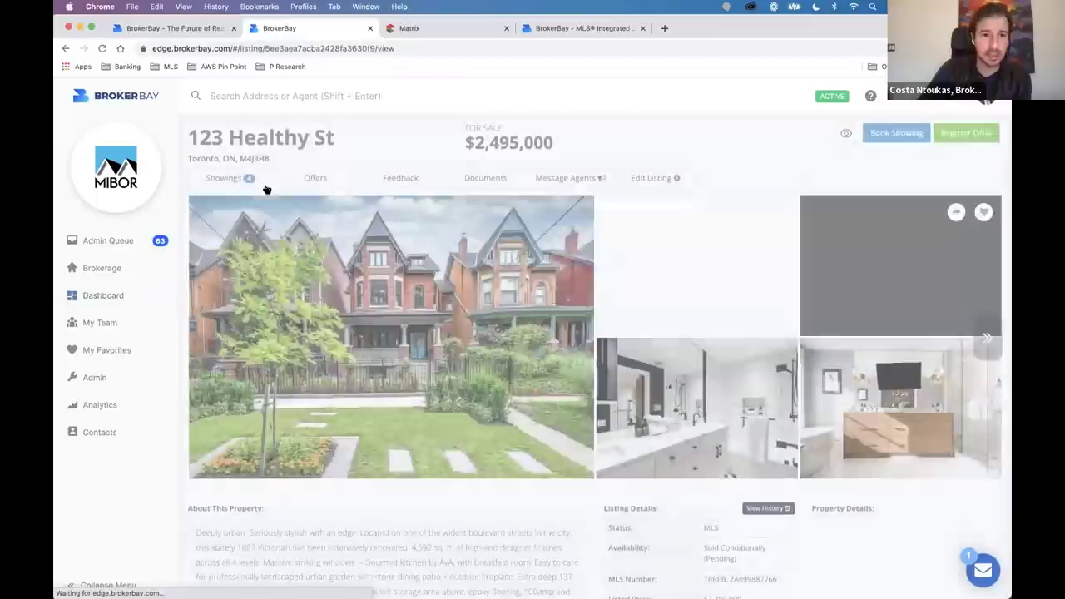
click(264, 181)
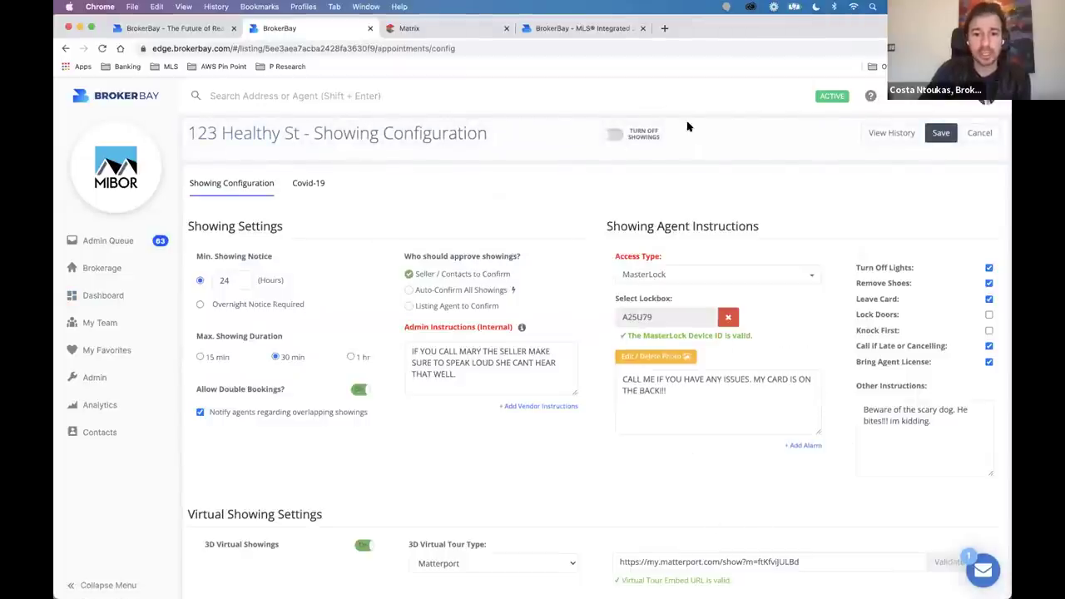
Keep MasterLock as the access type and remove lockbox A25U79 from the listing.
drag(609, 303, 649, 301)
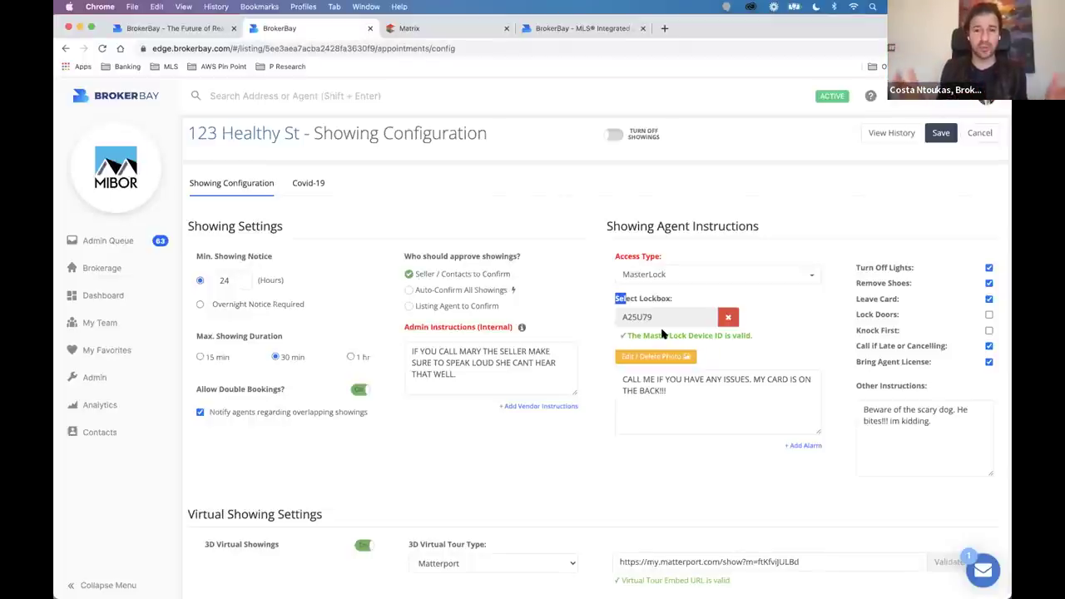
click(704, 280)
click(570, 317)
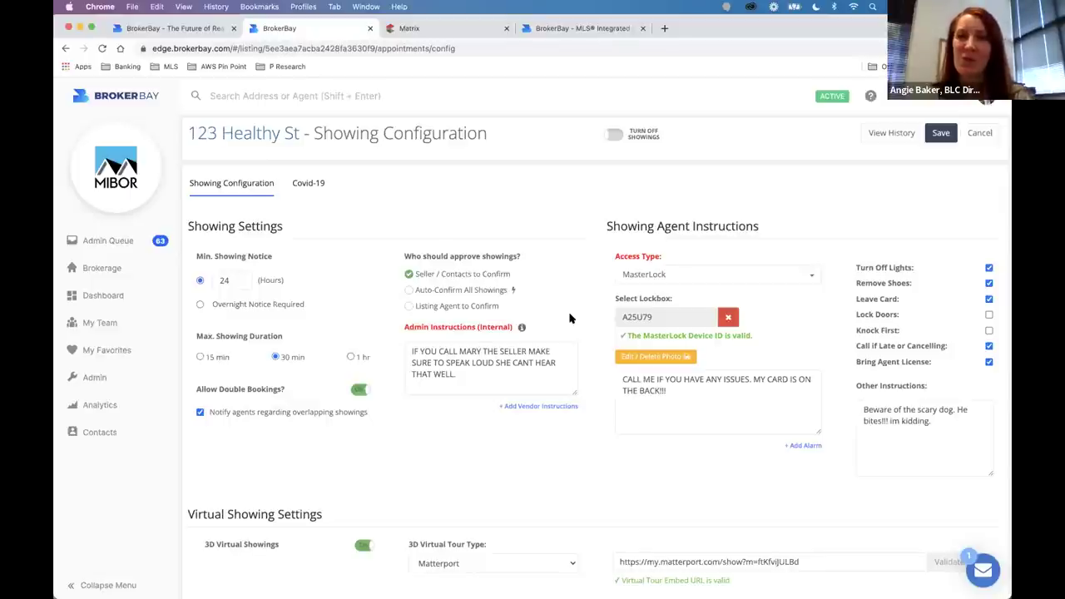
click(724, 319)
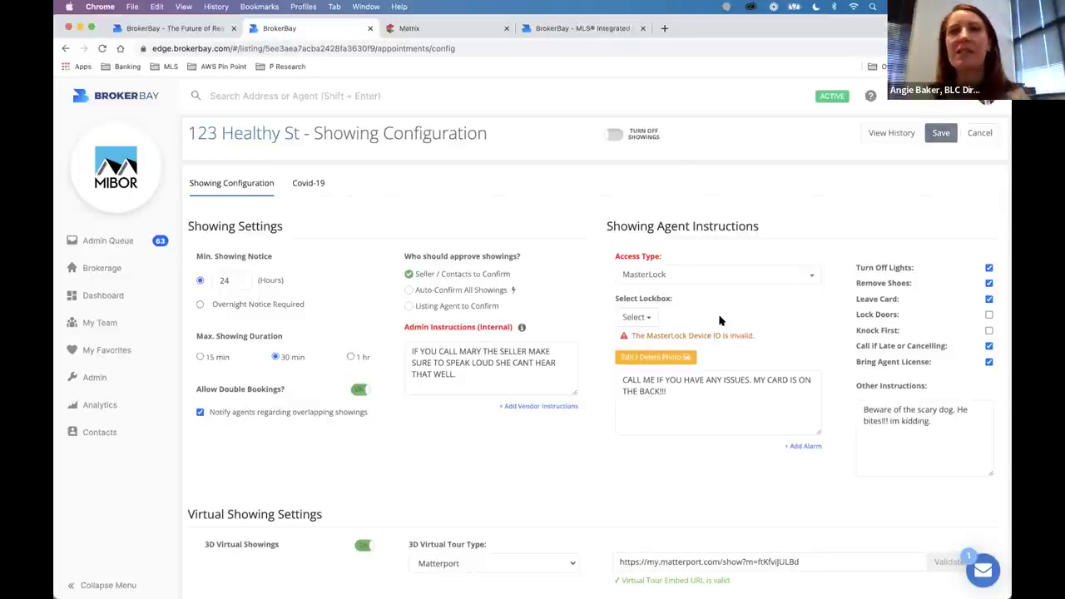
click(712, 278)
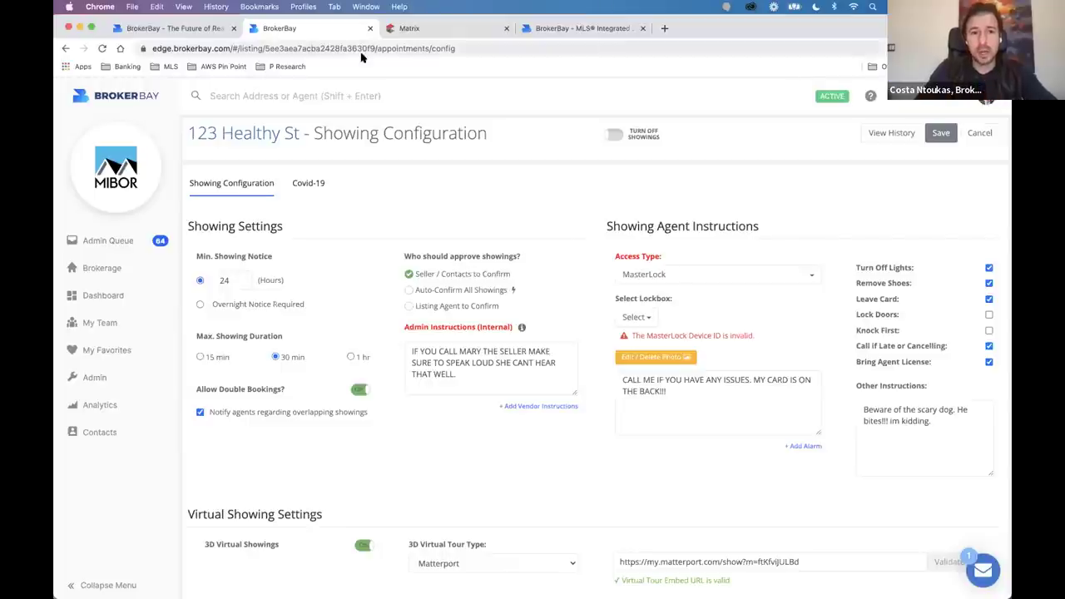
drag(315, 131, 542, 167)
click(542, 167)
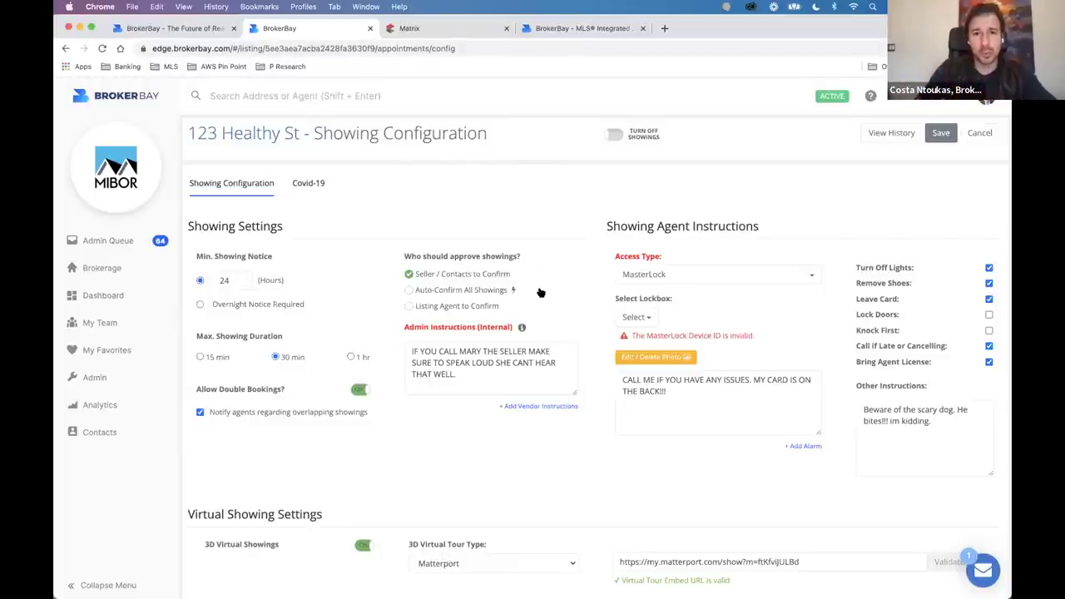
click(645, 277)
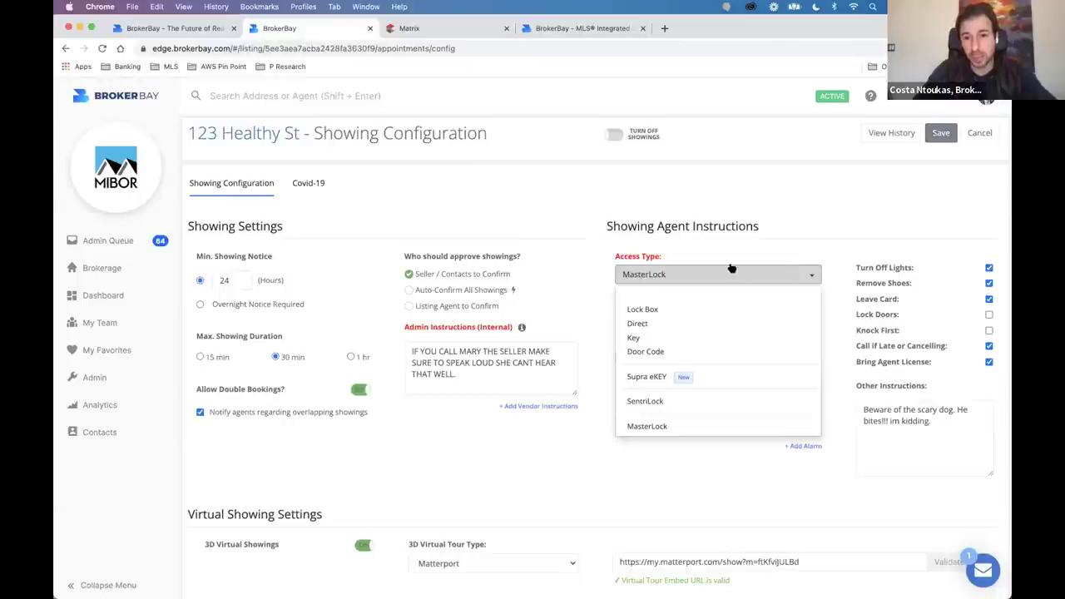
click(640, 310)
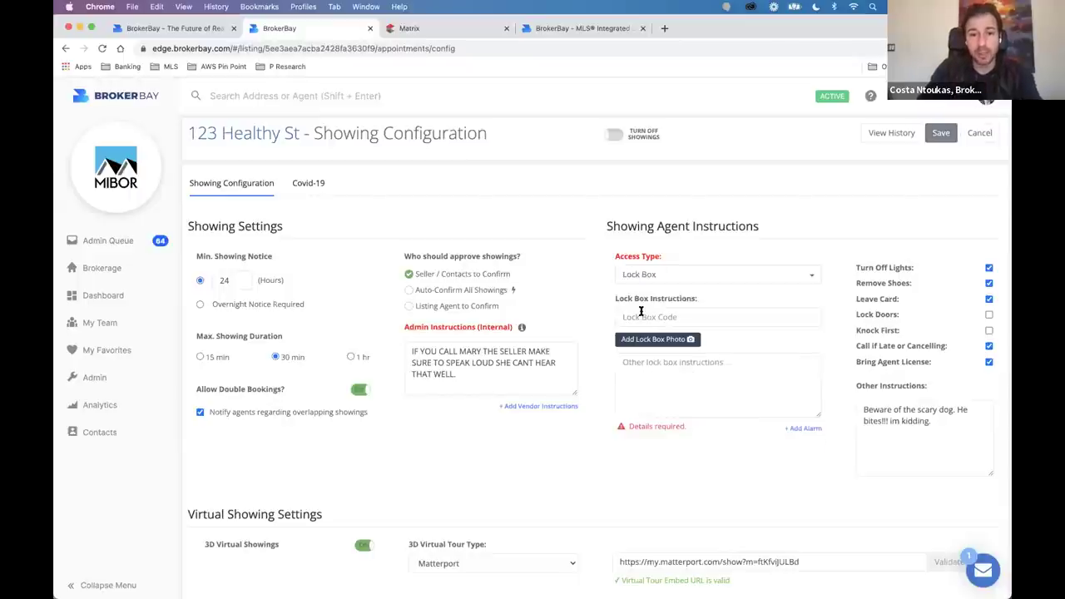
click(641, 315)
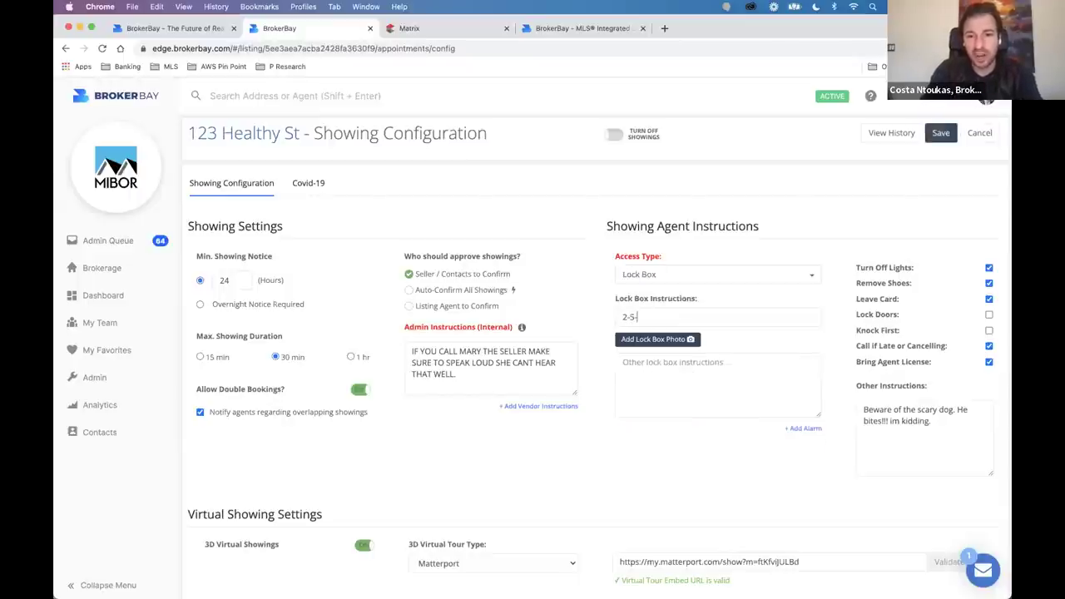
triple_click(654, 313)
click(645, 315)
drag(644, 314, 570, 316)
click(585, 313)
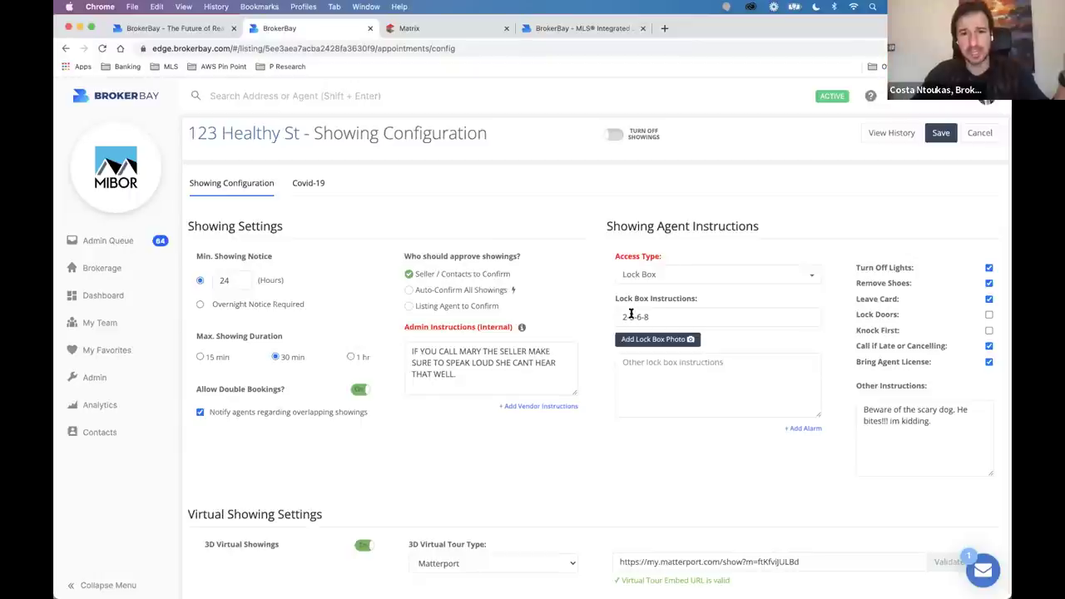
Try MasterLock and SentriLock, then settle on Lock Box with the code left blank.
click(696, 275)
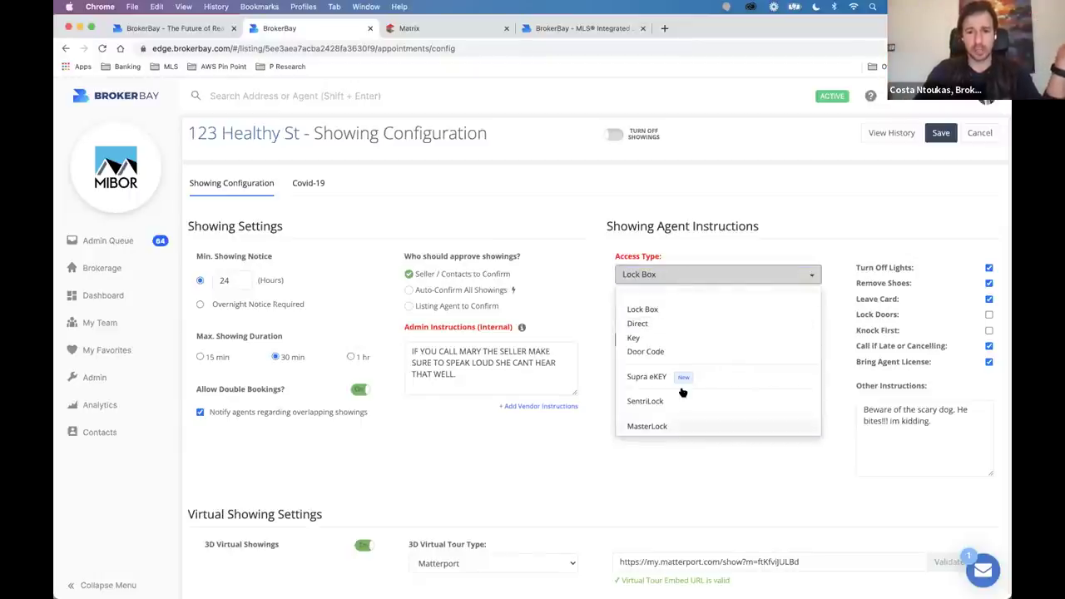
click(678, 426)
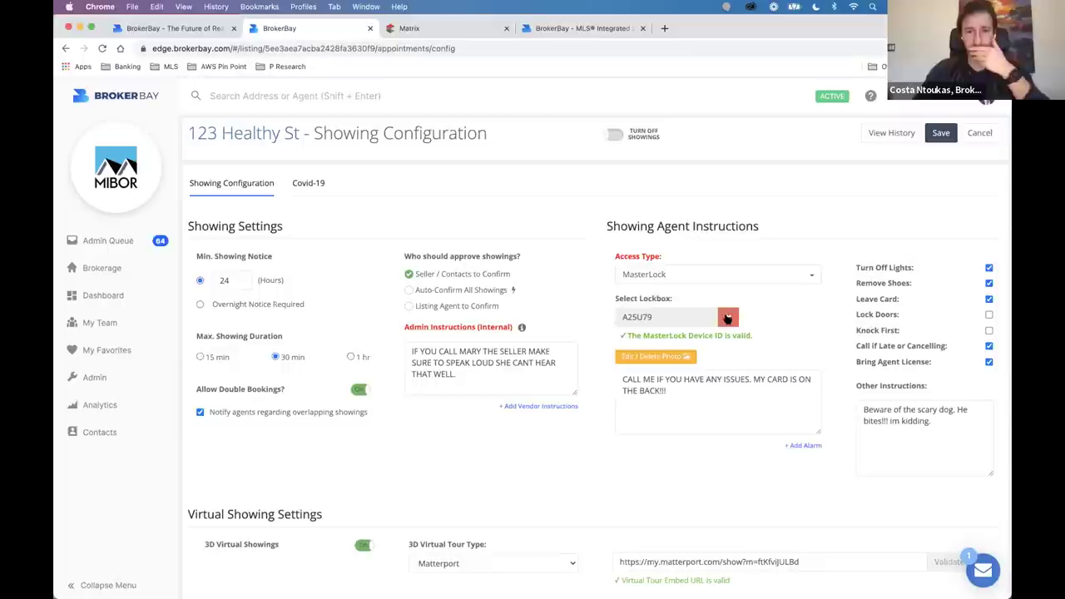
click(721, 275)
click(656, 401)
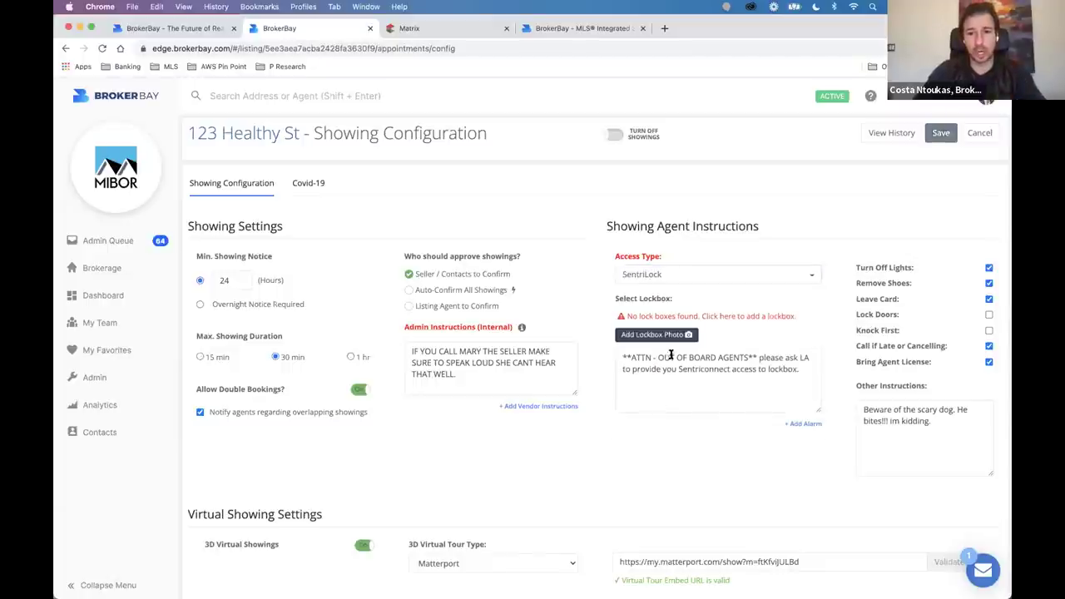
click(661, 281)
click(642, 309)
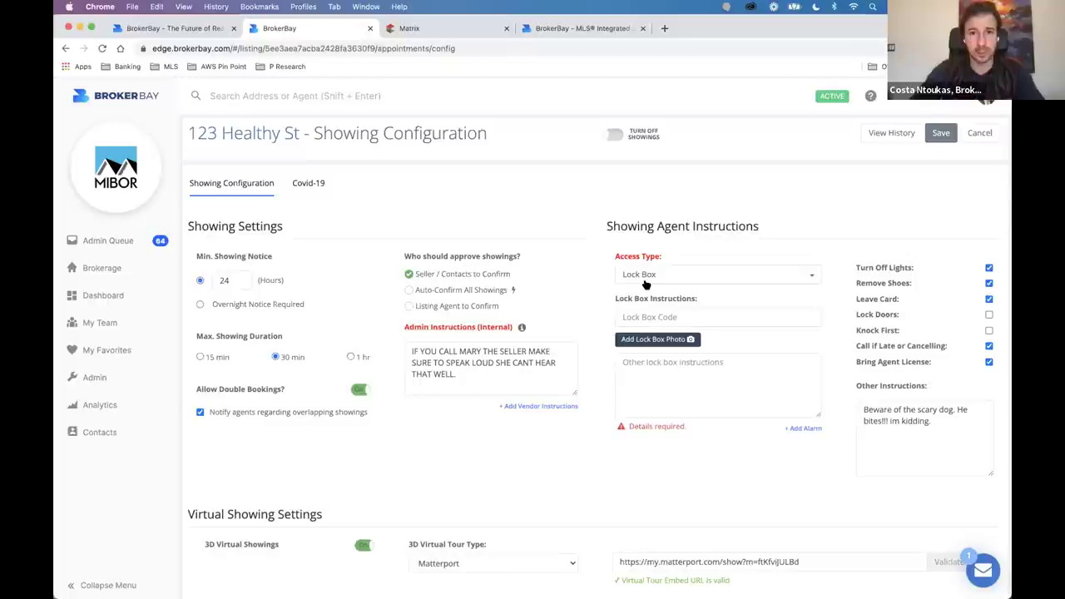
Leave without saving via the Dashboard, then reopen the 123 Healthy St showing configuration.
click(102, 295)
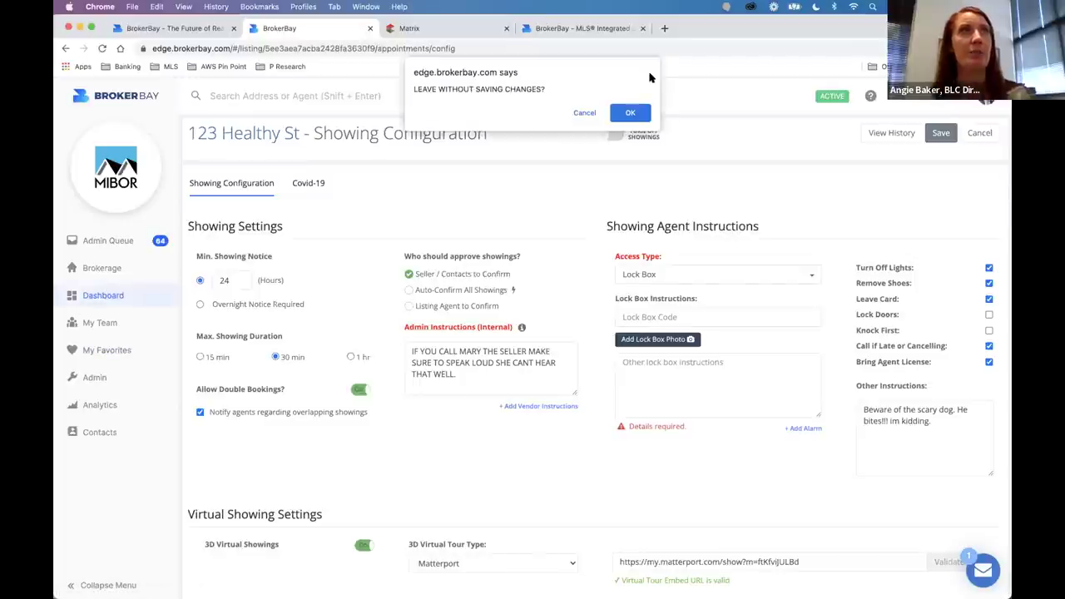
click(630, 113)
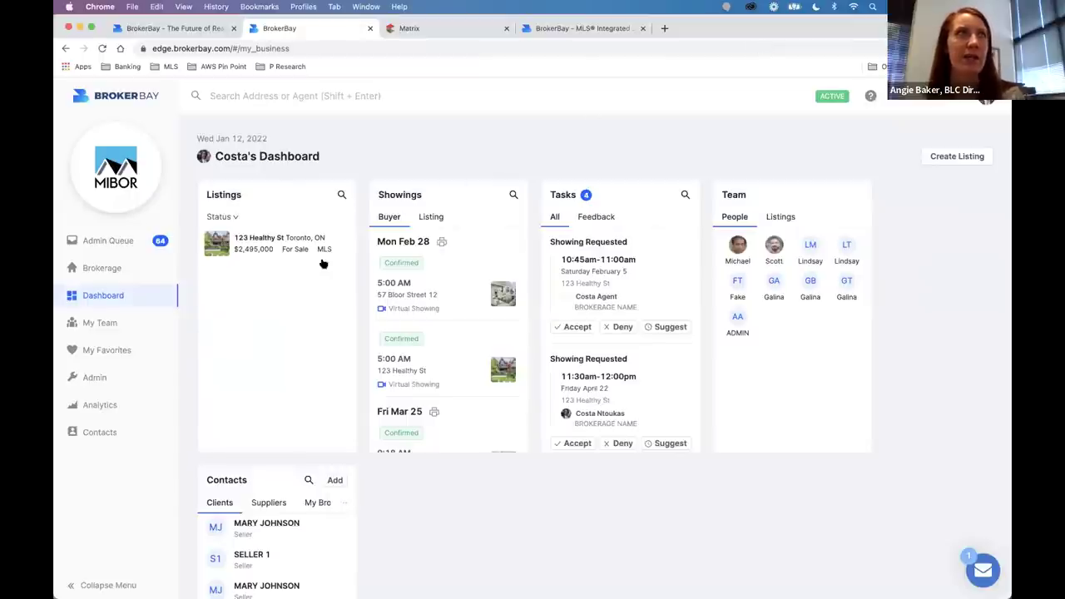
click(285, 246)
click(226, 178)
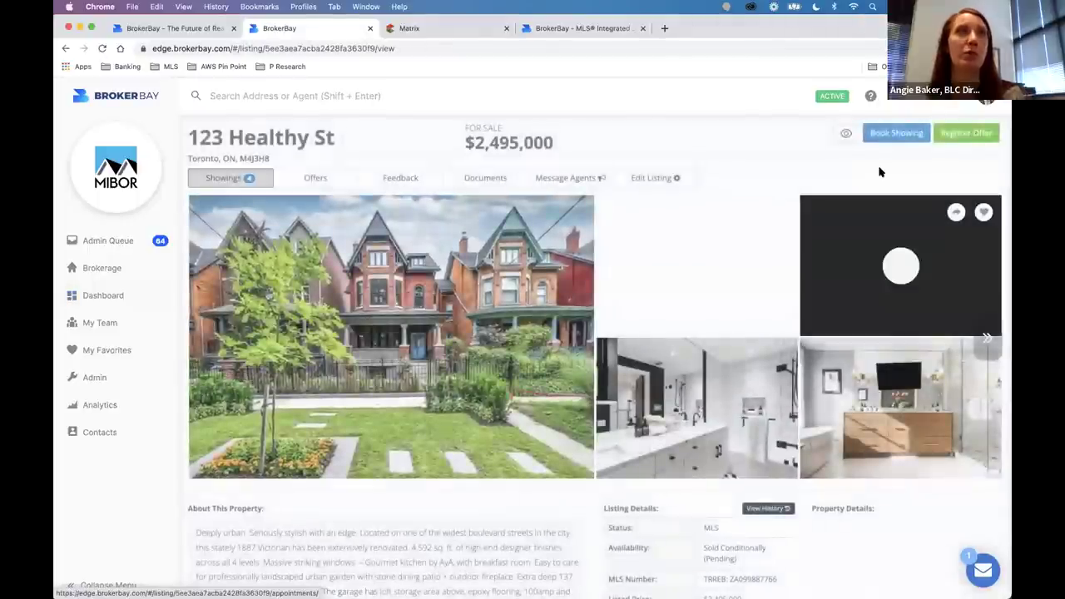
click(897, 135)
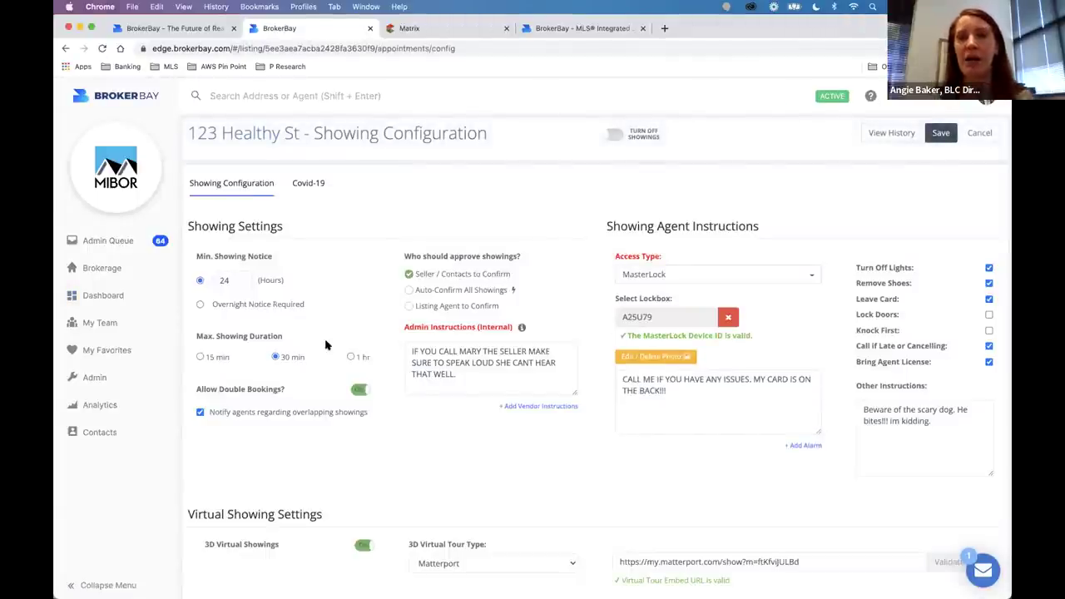
Switch to Figma and bring up the 016 Tours file's tour-booking mockups.
click(478, 566)
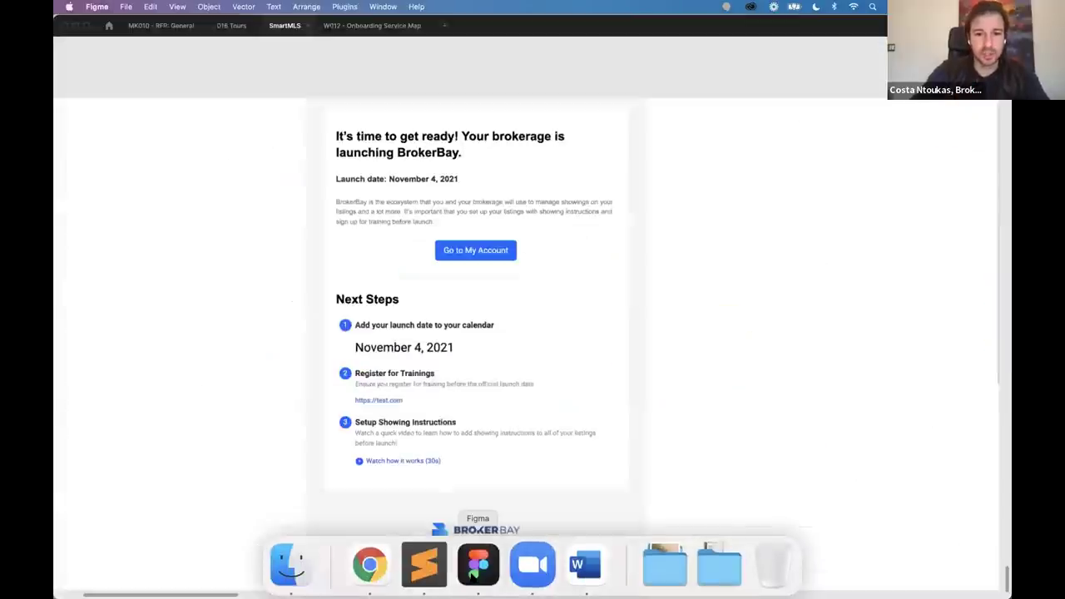
click(229, 25)
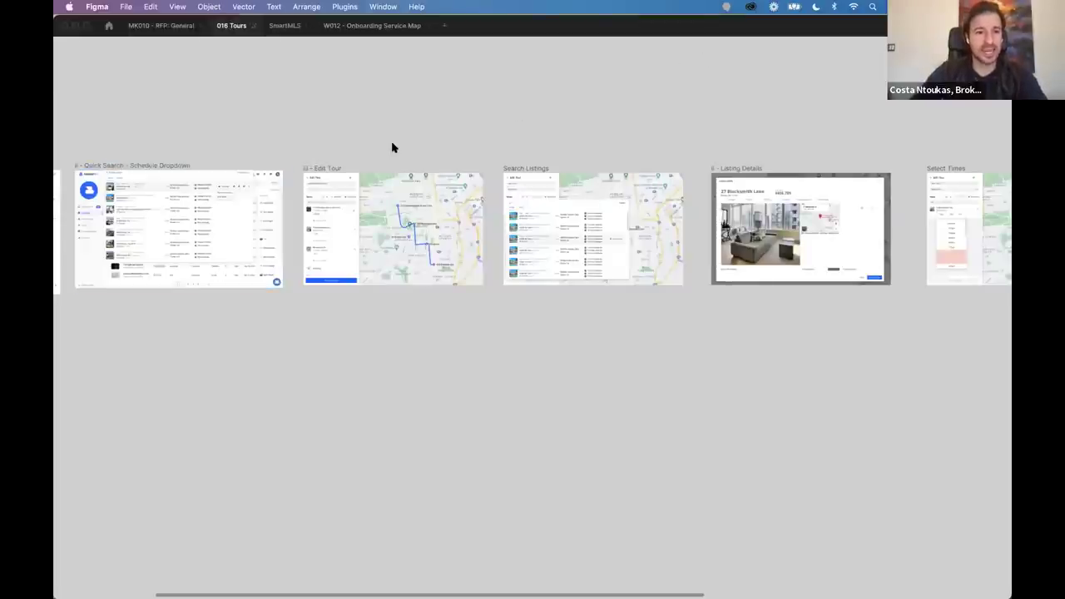
scroll(391, 144, up, 2)
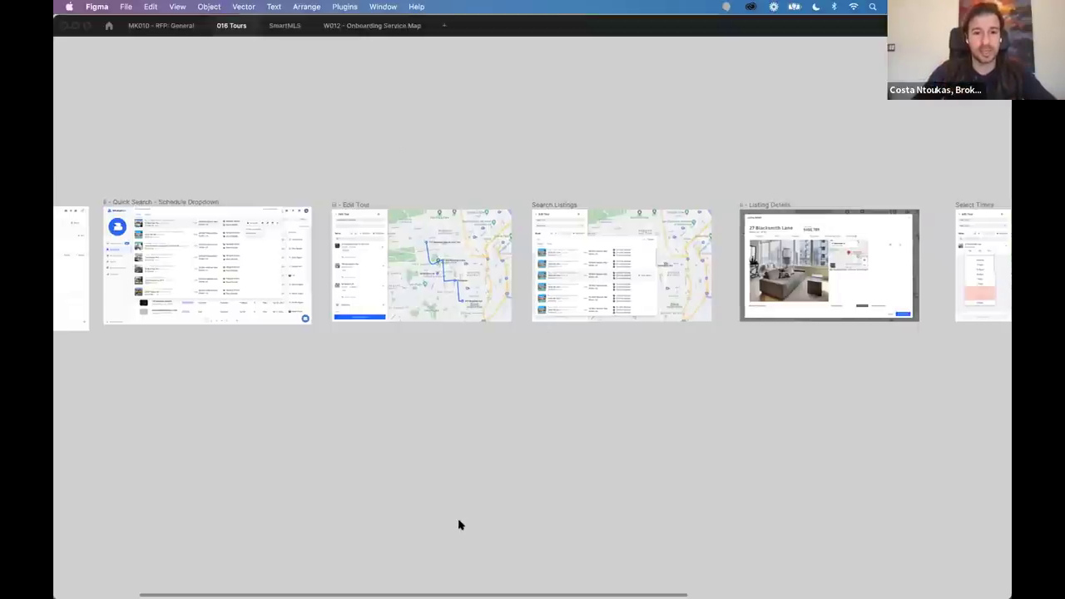
scroll(459, 525, left, 6)
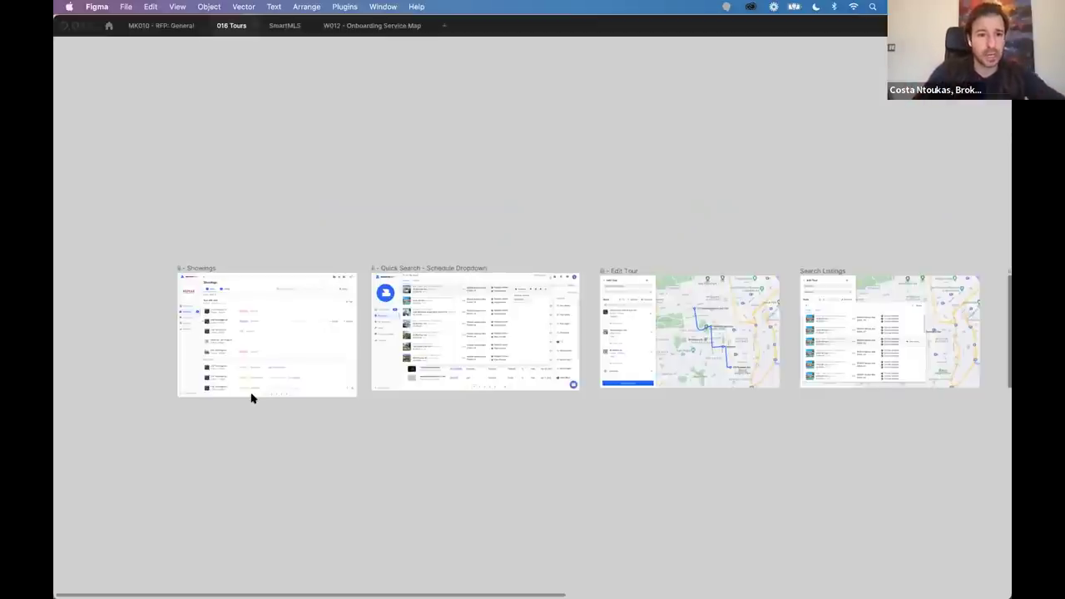
scroll(445, 351, up, 10)
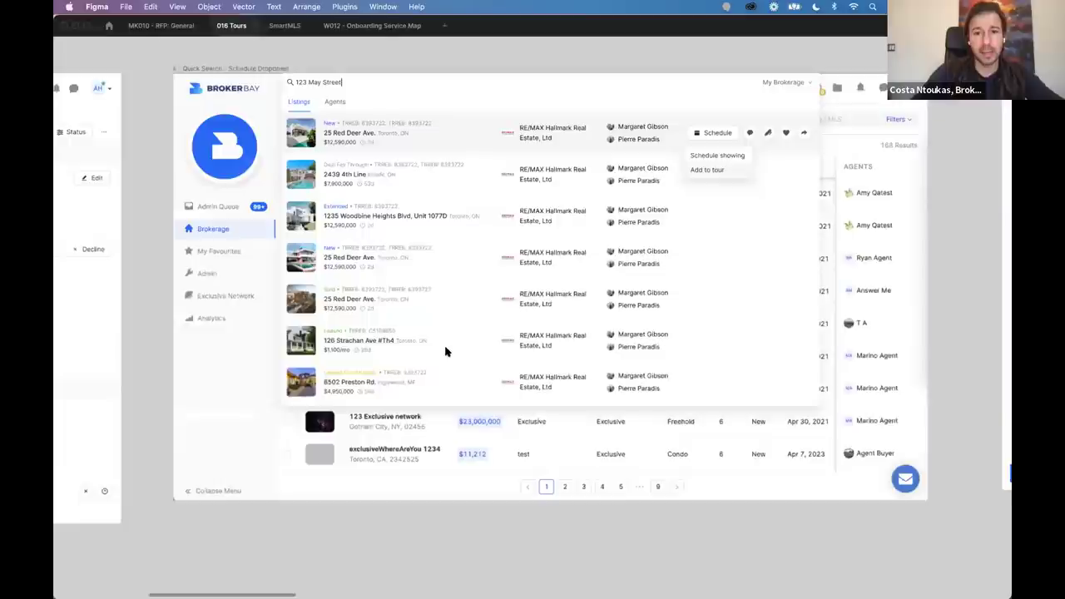
scroll(445, 351, down, 2)
scroll(445, 352, right, 2)
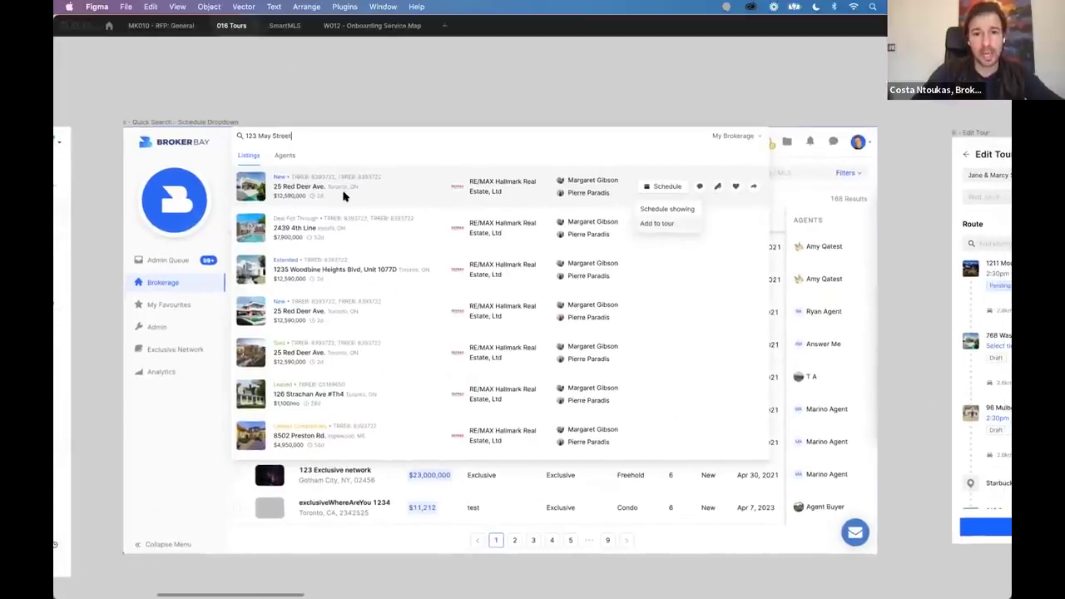
scroll(737, 225, up, 5)
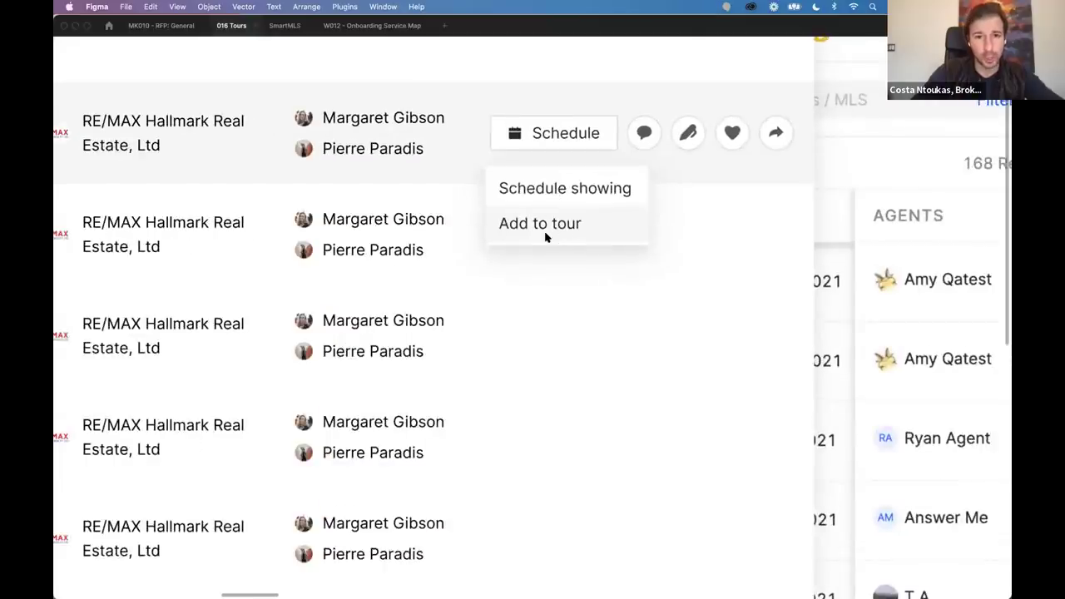
scroll(544, 236, down, 5)
scroll(545, 237, right, 10)
scroll(545, 237, down, 1)
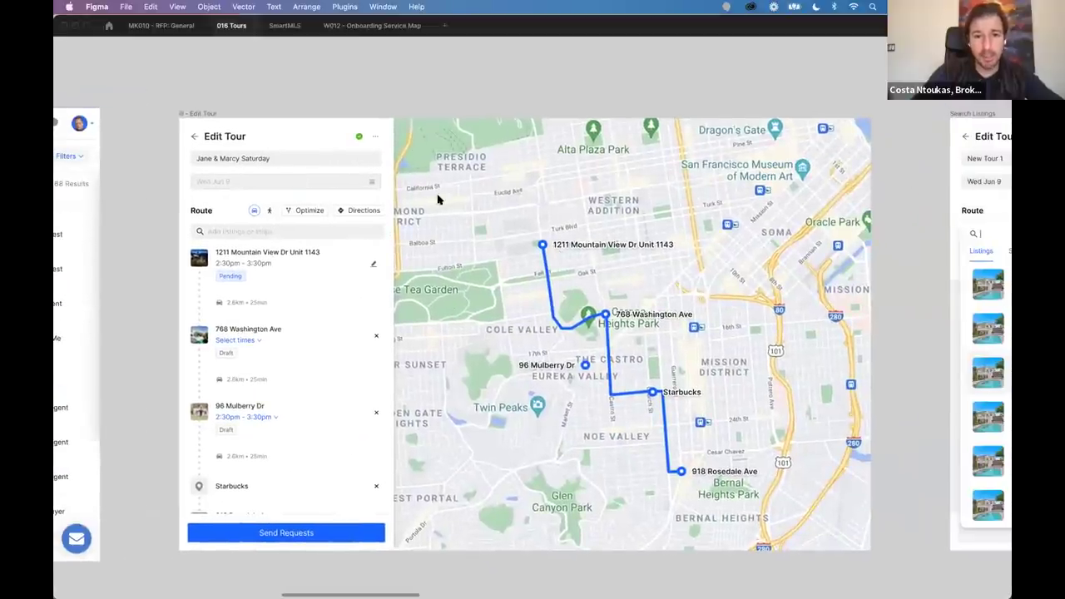
scroll(243, 260, up, 5)
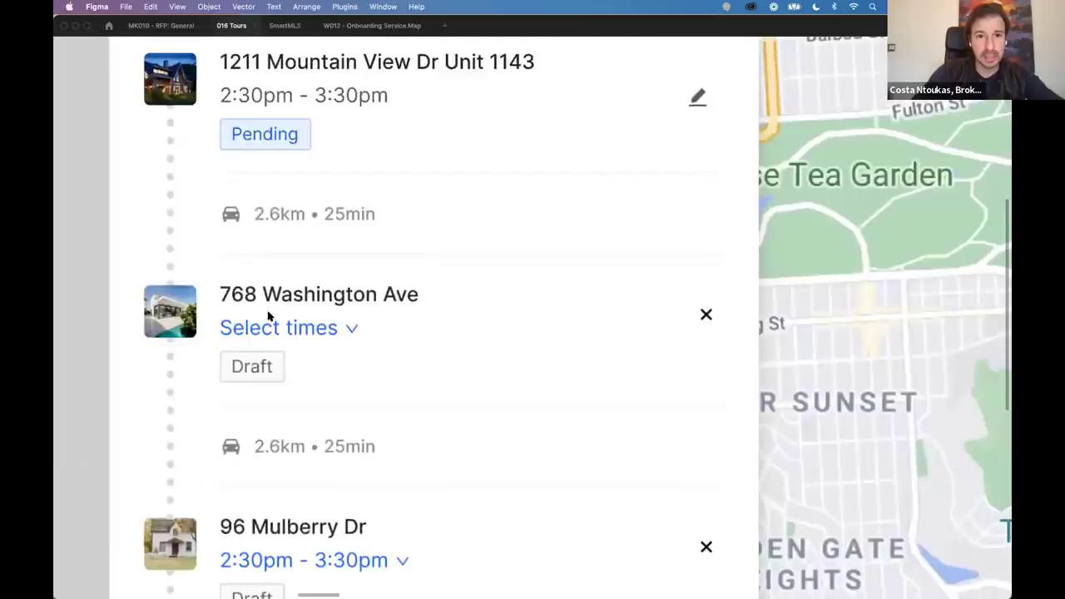
scroll(283, 250, down, 4)
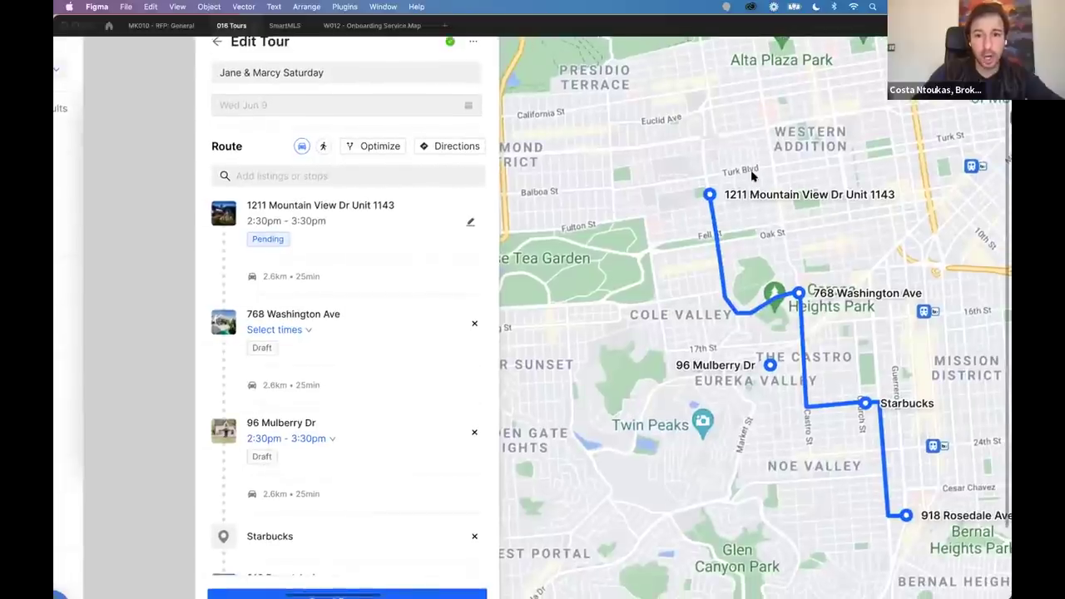
scroll(678, 227, up, 1)
scroll(678, 227, up, 2)
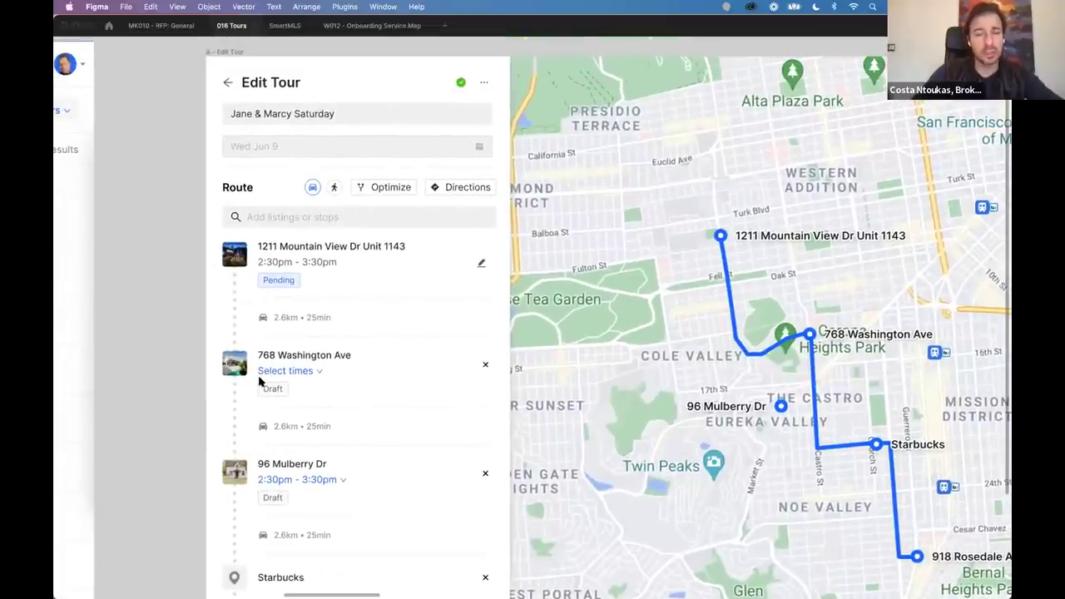
scroll(374, 180, up, 5)
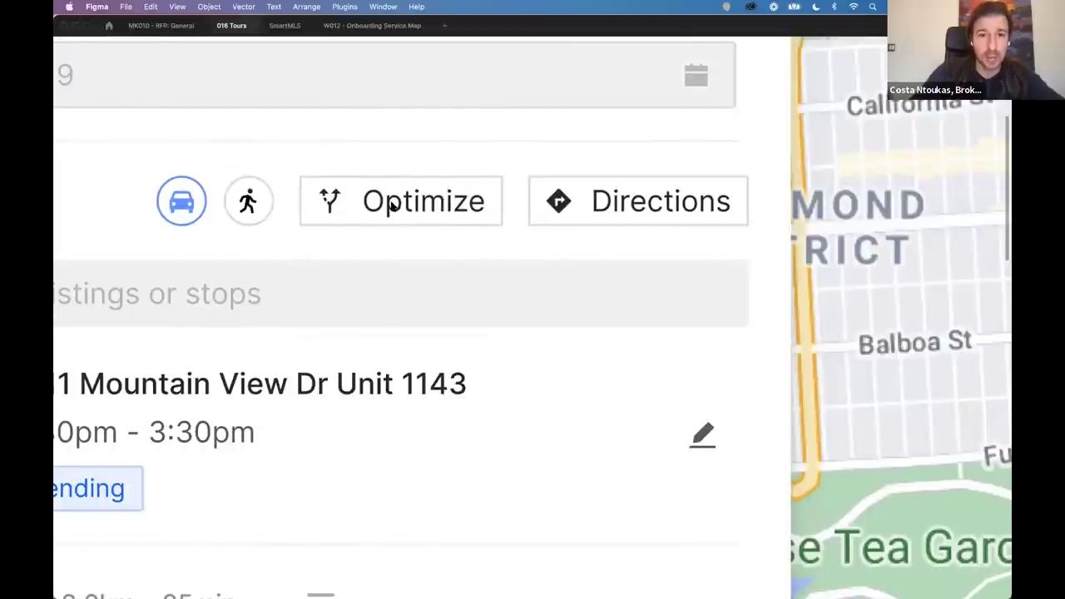
scroll(368, 297, down, 5)
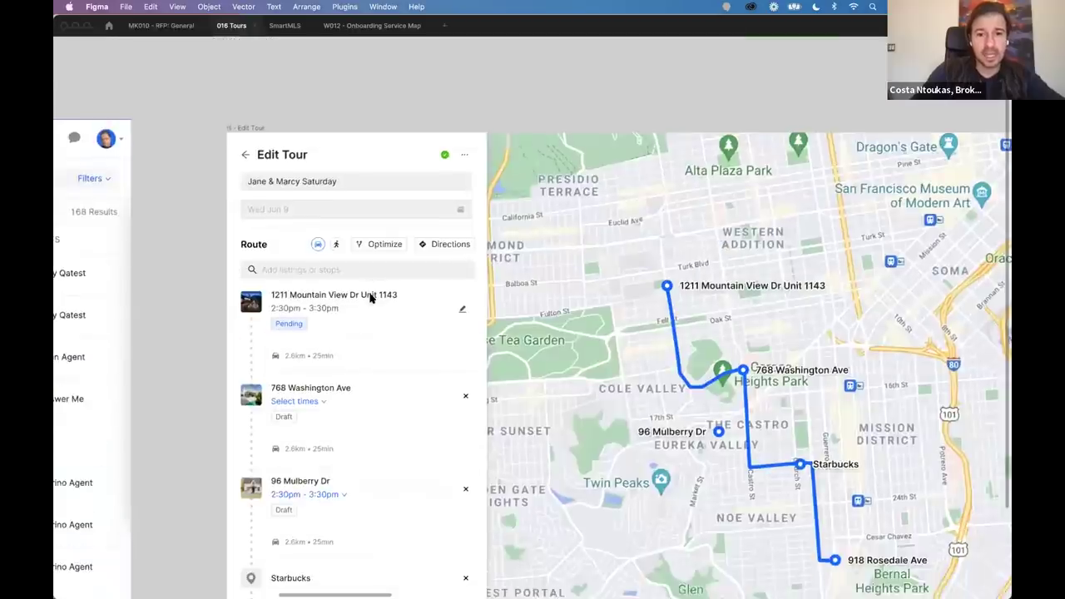
scroll(370, 298, down, 5)
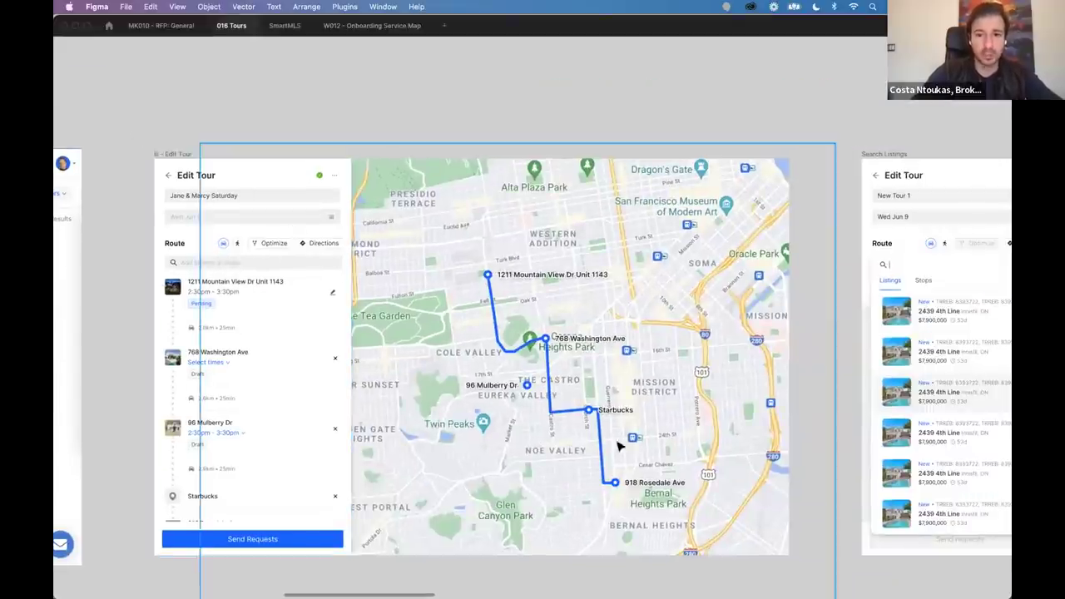
Pan across the Search Listings, Select Times and Edit Tour frames to Send Requests.
scroll(687, 444, right, 10)
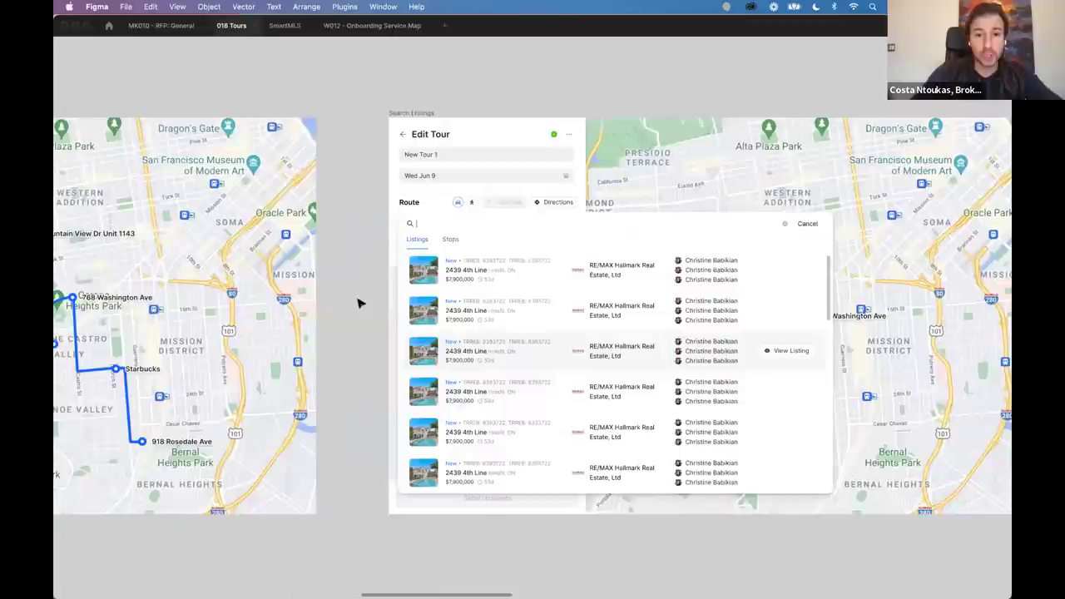
scroll(352, 302, right, 5)
scroll(373, 255, up, 5)
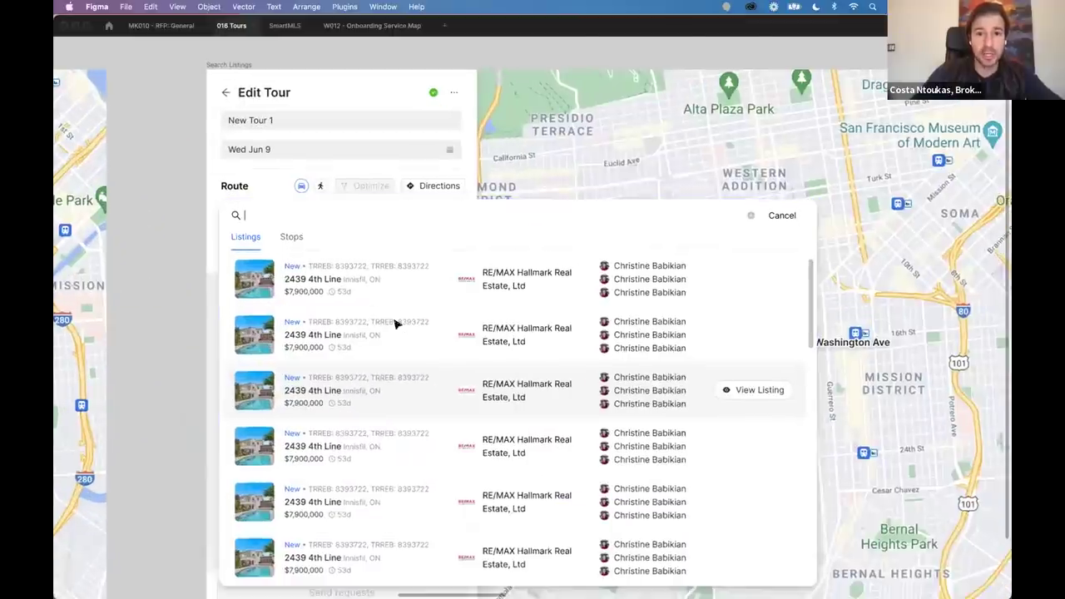
scroll(358, 274, down, 3)
scroll(349, 237, down, 5)
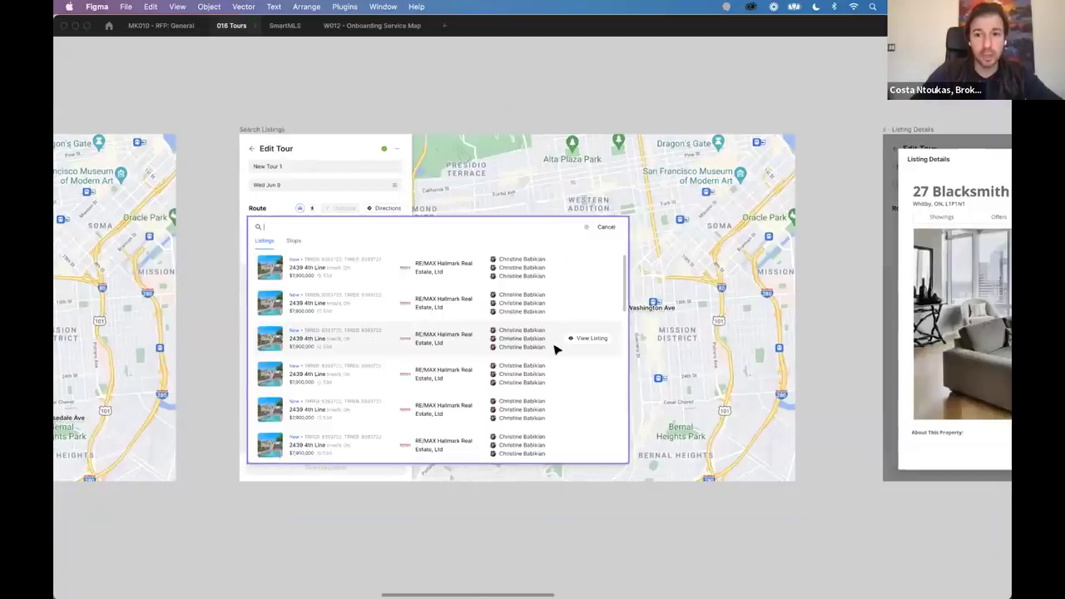
scroll(555, 349, right, 15)
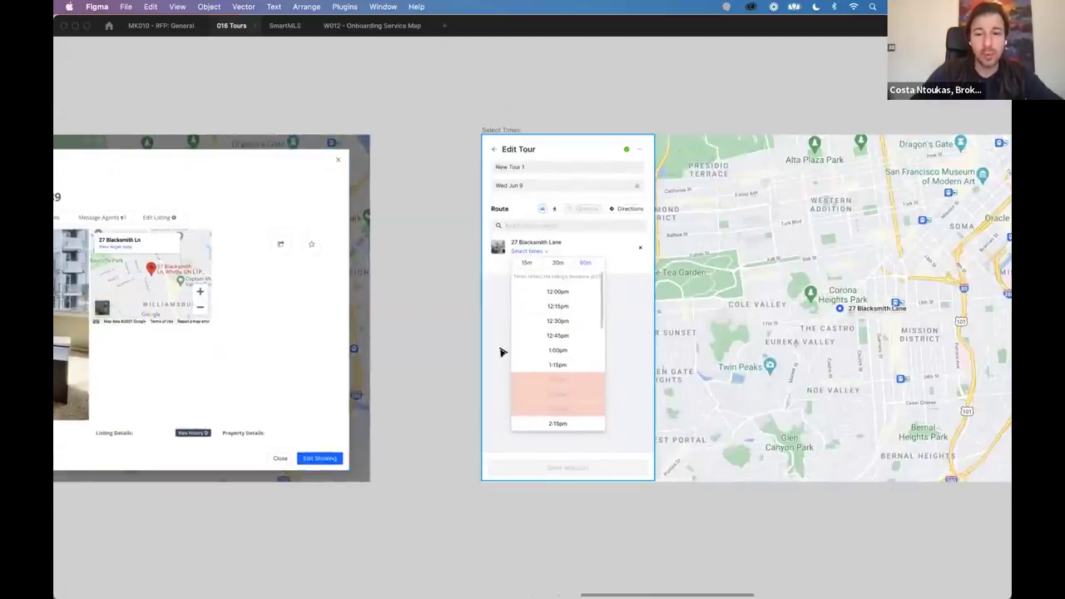
scroll(502, 352, up, 5)
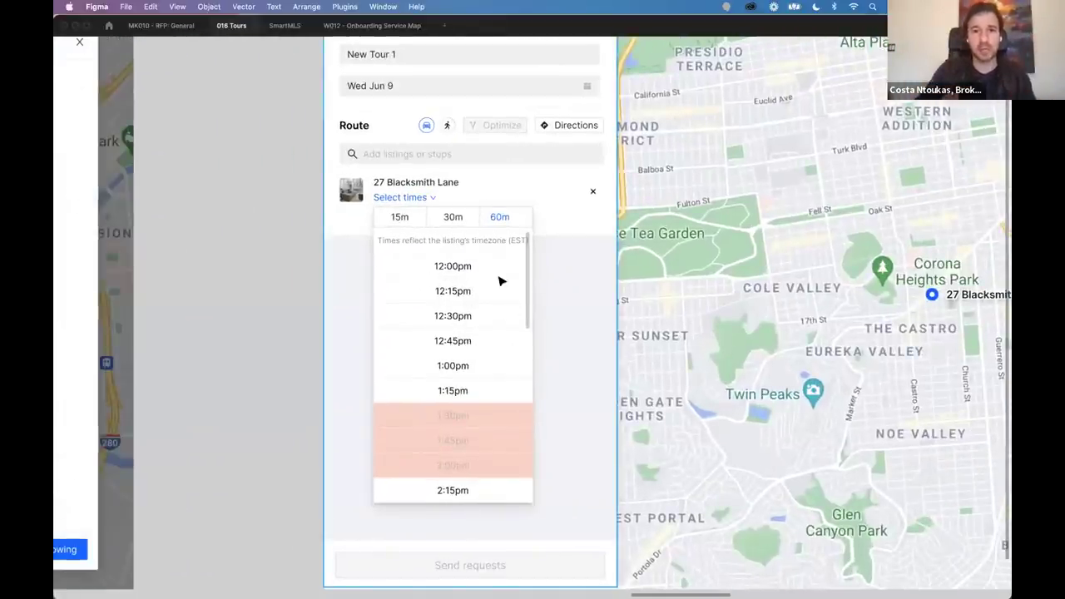
scroll(501, 280, down, 5)
scroll(502, 276, right, 5)
scroll(585, 307, up, 2)
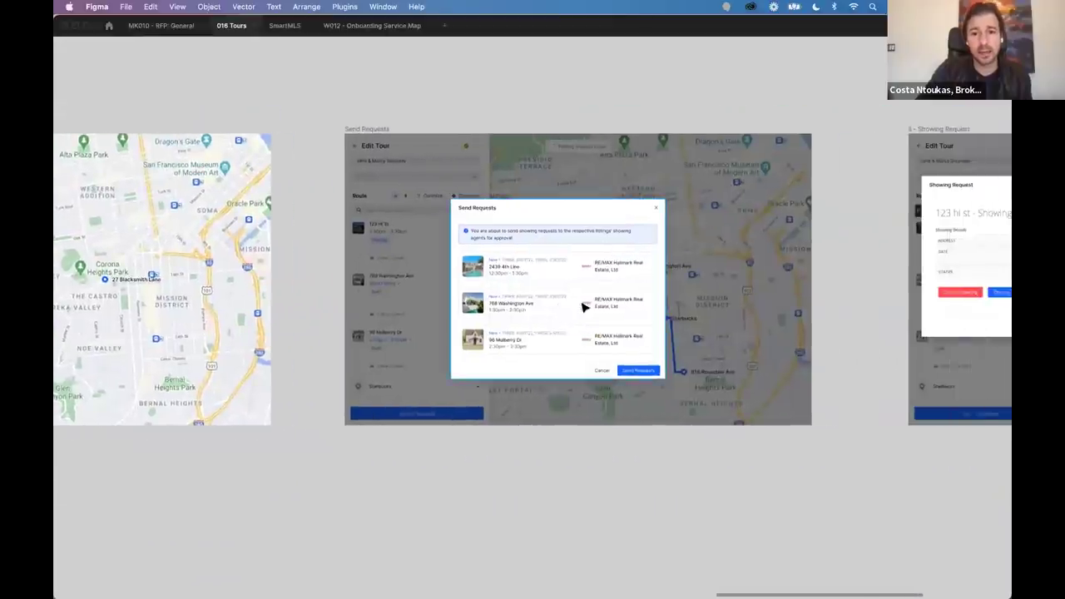
scroll(585, 308, up, 5)
scroll(585, 305, down, 2)
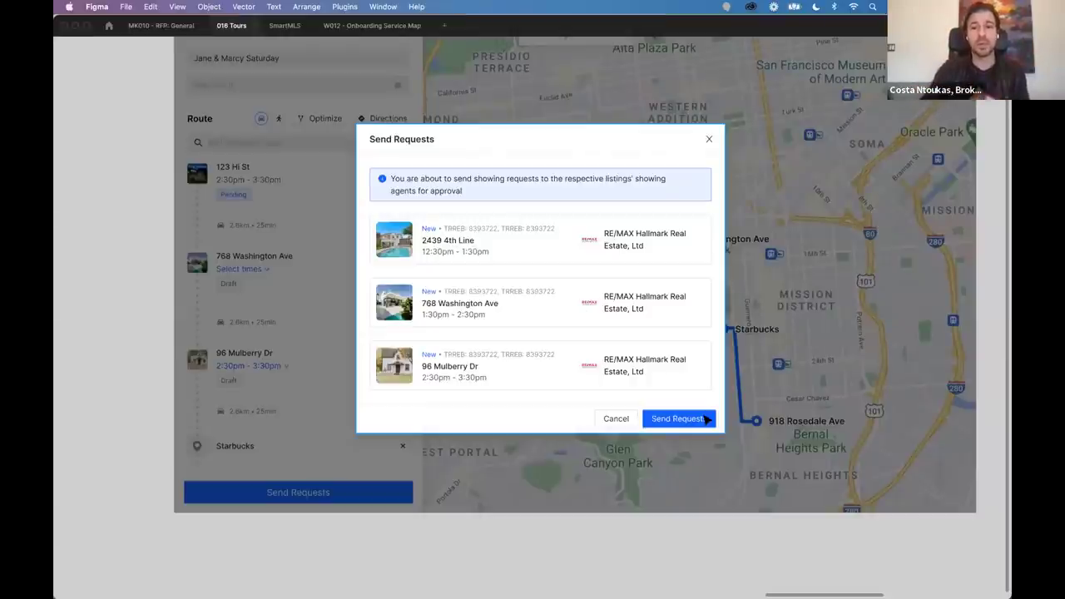
scroll(705, 420, down, 5)
scroll(704, 418, right, 5)
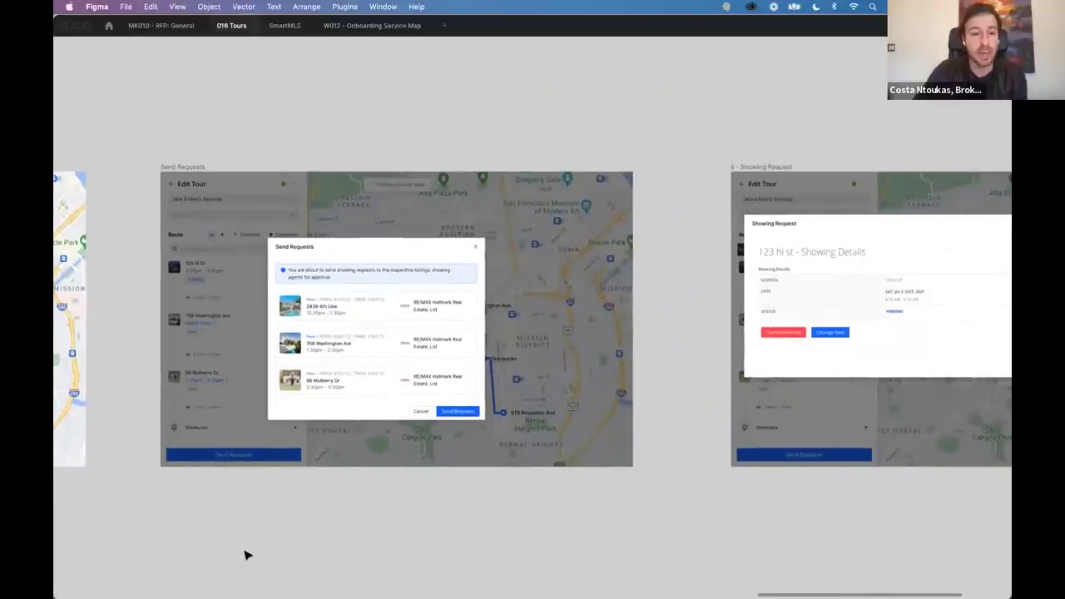
scroll(246, 547, left, 8)
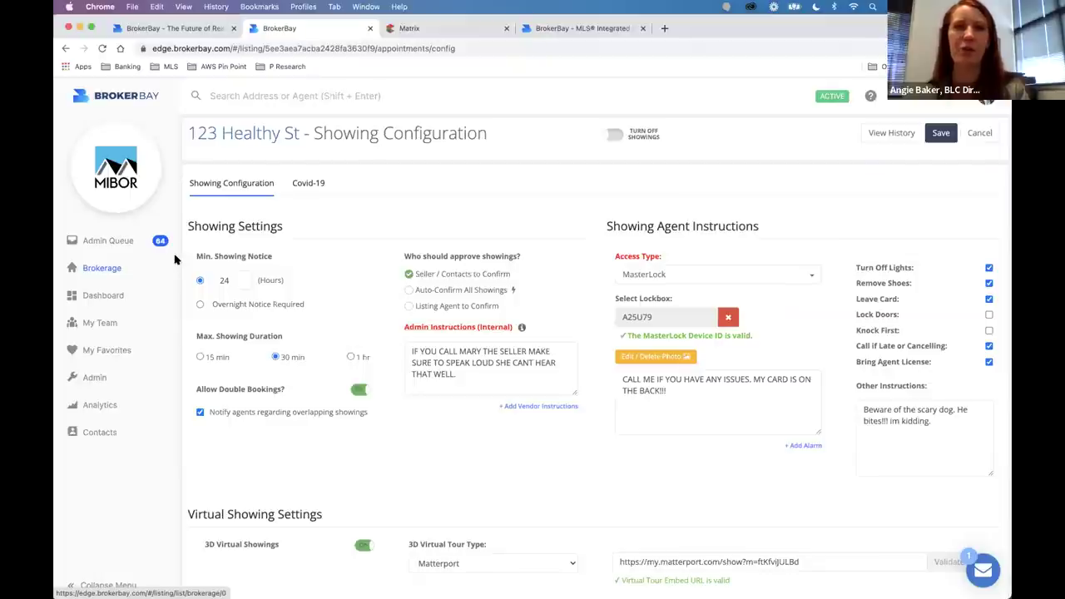
Start a Book Showing form for 123 Healthy St and select the showing agent.
click(122, 298)
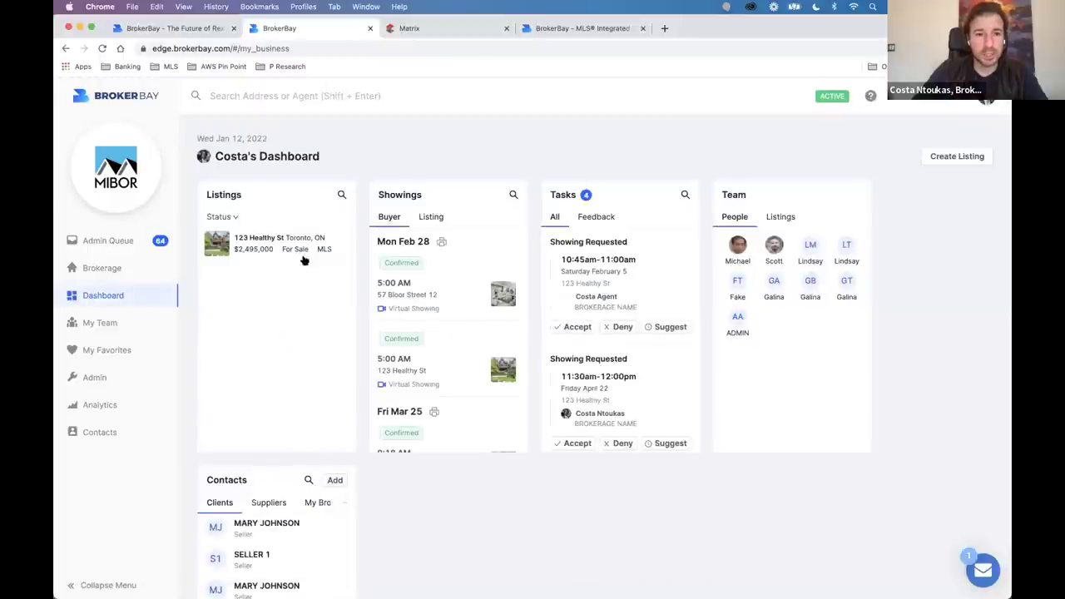
click(304, 260)
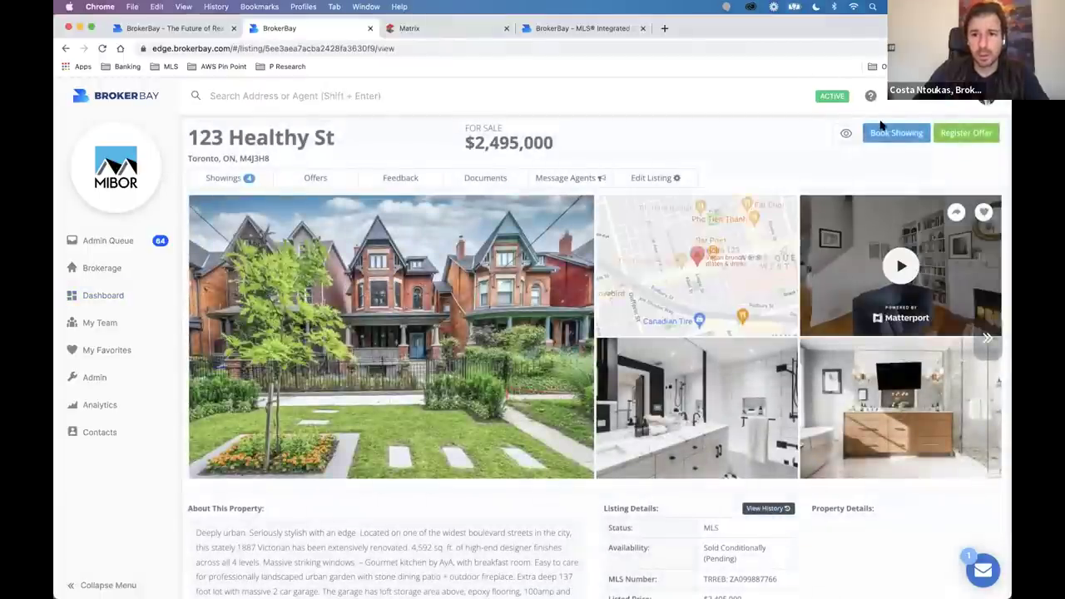
click(885, 129)
click(198, 306)
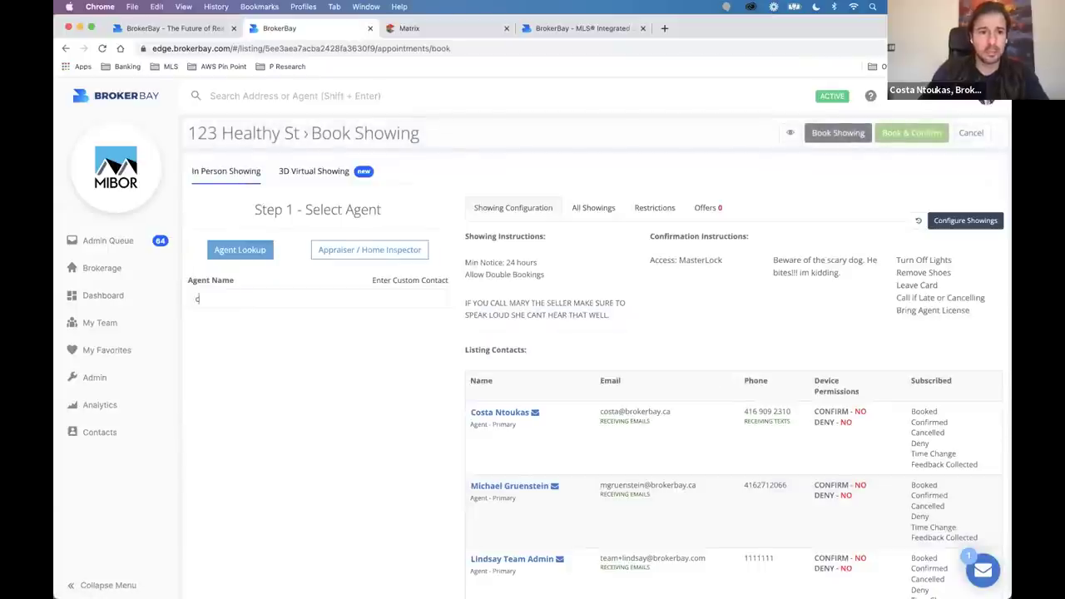
click(250, 329)
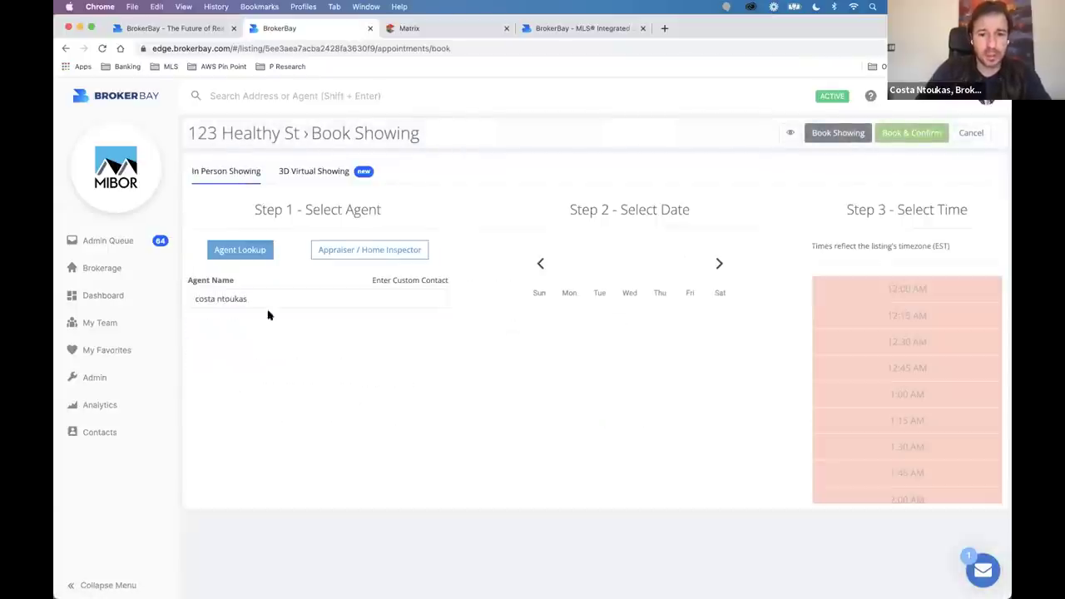
Pick January 21 at 10:15 AM with a custom 2h30 duration, then return to Figma.
click(690, 383)
click(887, 420)
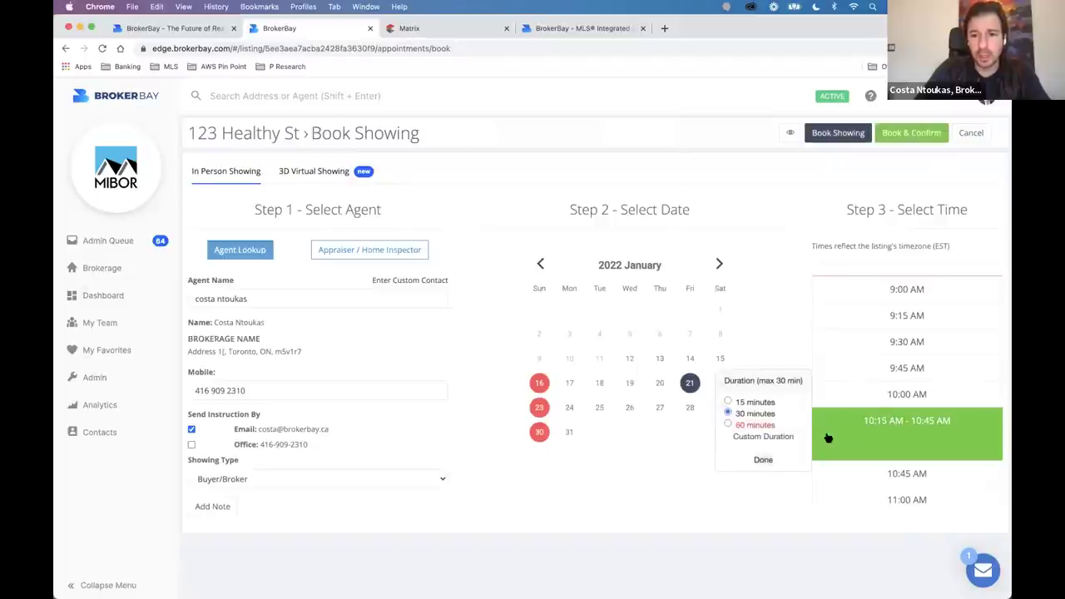
click(744, 439)
click(786, 402)
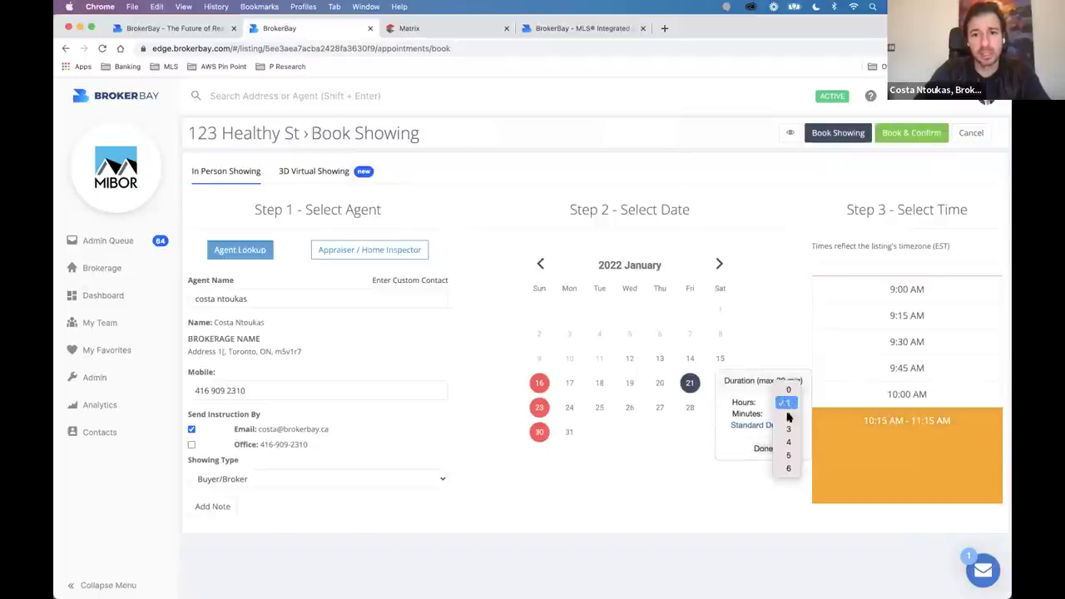
click(786, 419)
click(784, 413)
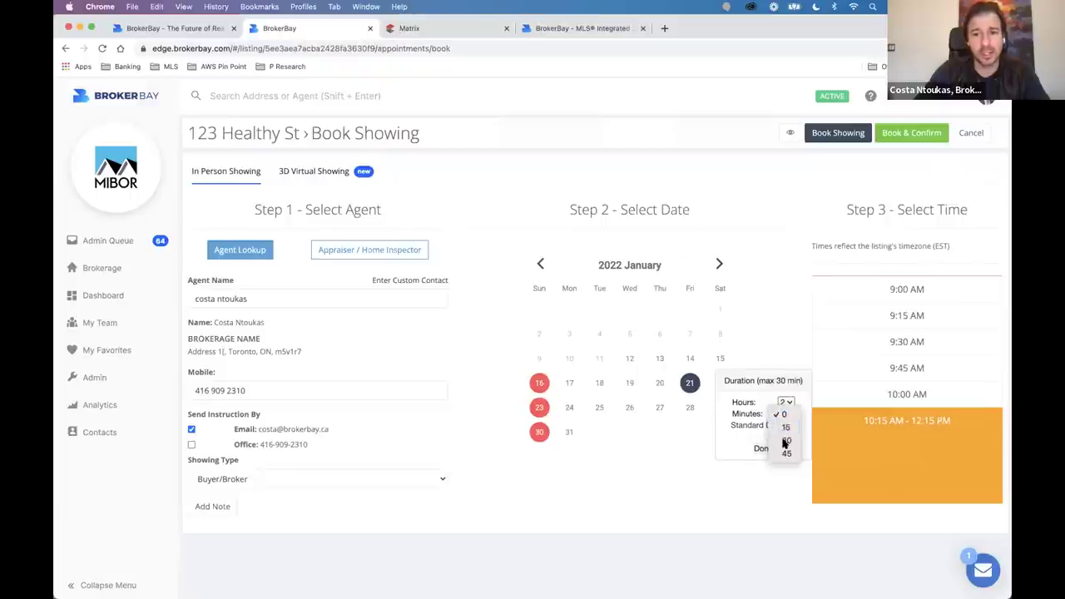
click(783, 442)
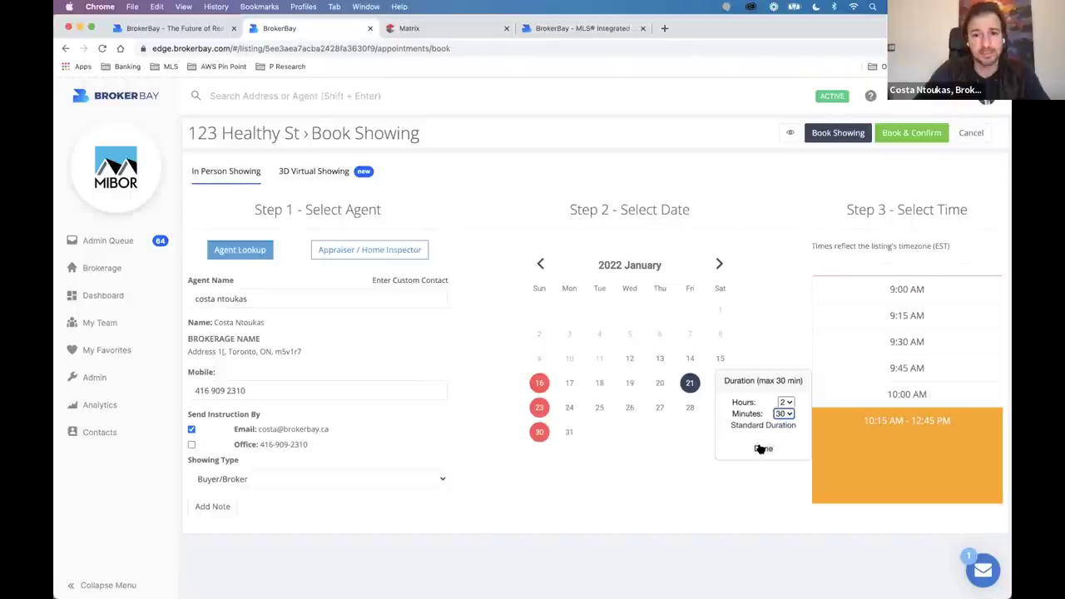
click(760, 449)
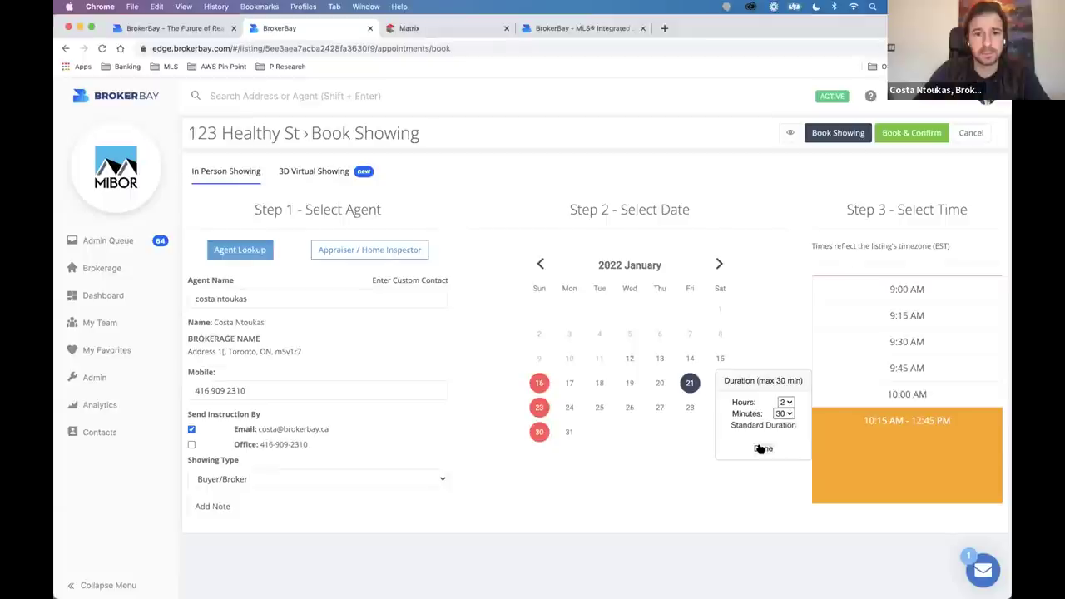
click(760, 448)
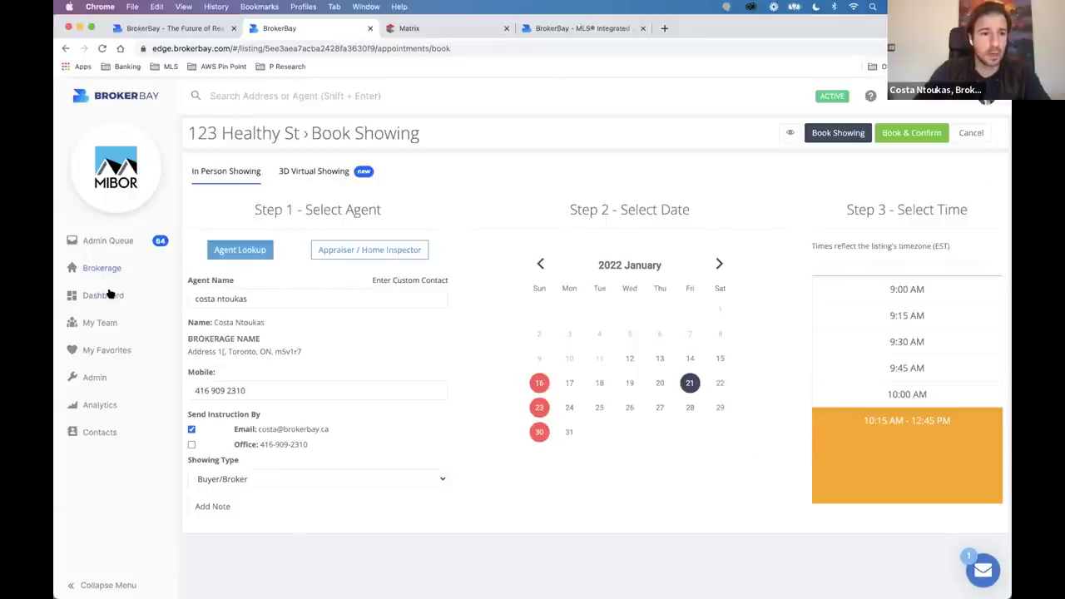
key(super+Tab)
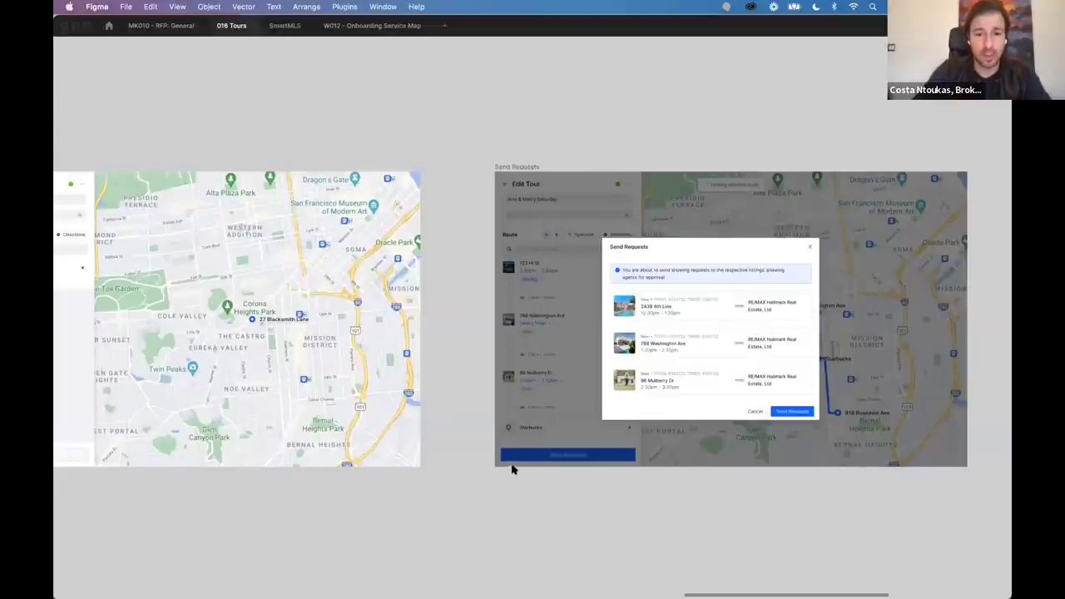
Show the SmartMLS onboarding Set Your Password frame in Figma.
mouse_move(343, 593)
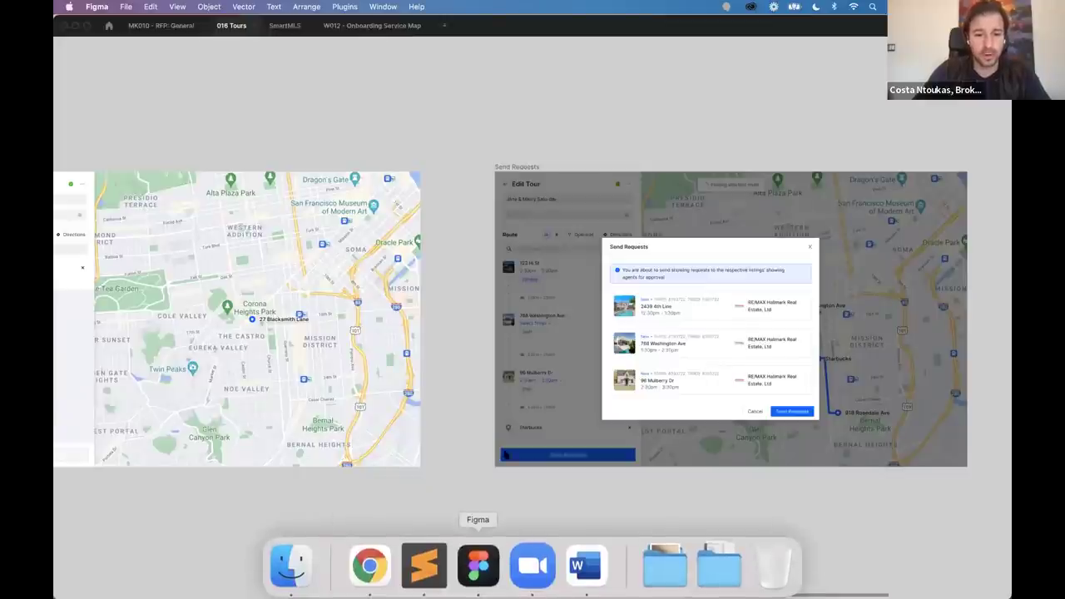
click(369, 565)
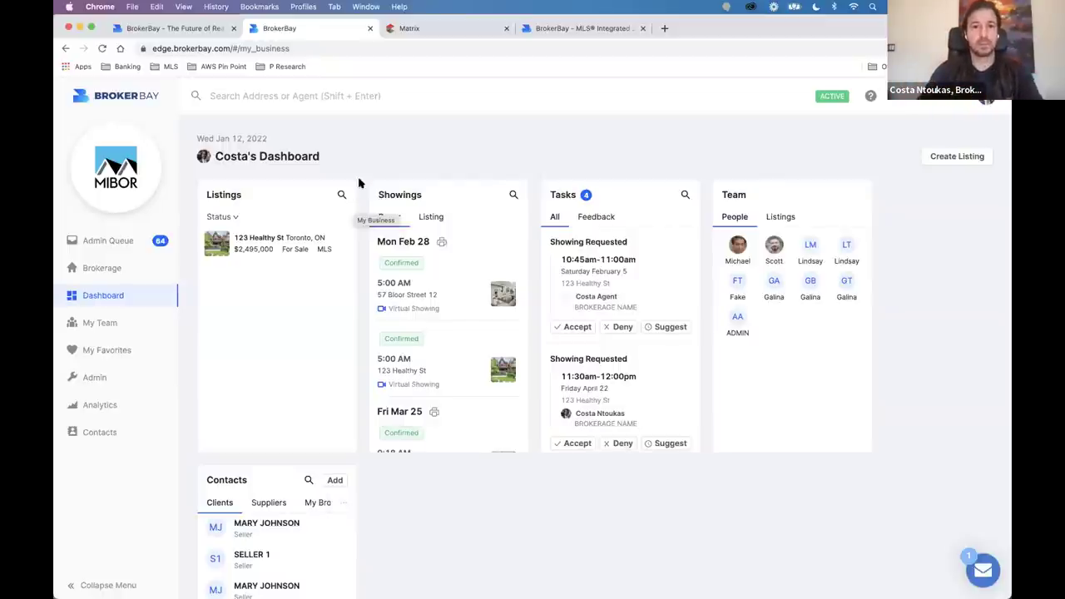
key(super+Tab)
click(282, 25)
scroll(329, 249, down, 10)
scroll(333, 247, up, 5)
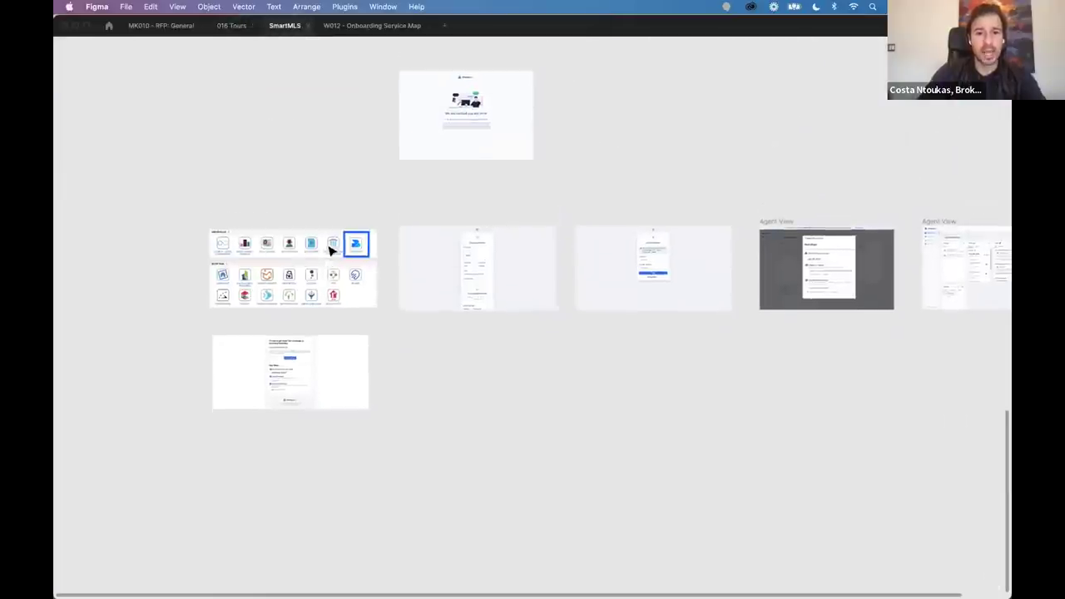
scroll(537, 272, up, 8)
scroll(537, 272, up, 3)
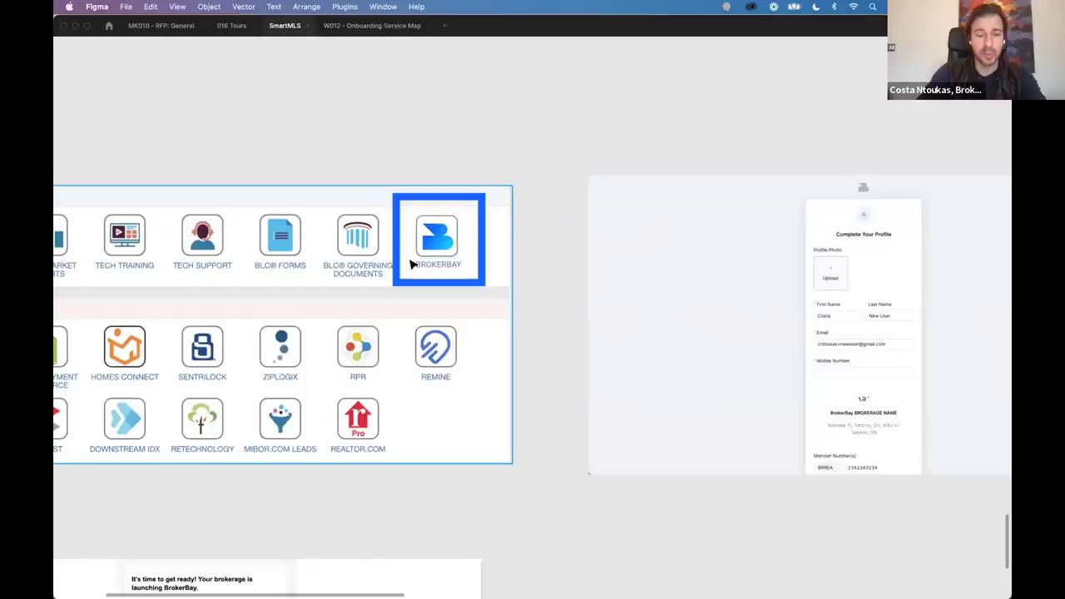
scroll(596, 343, right, 5)
scroll(596, 343, up, 1)
scroll(596, 343, right, 10)
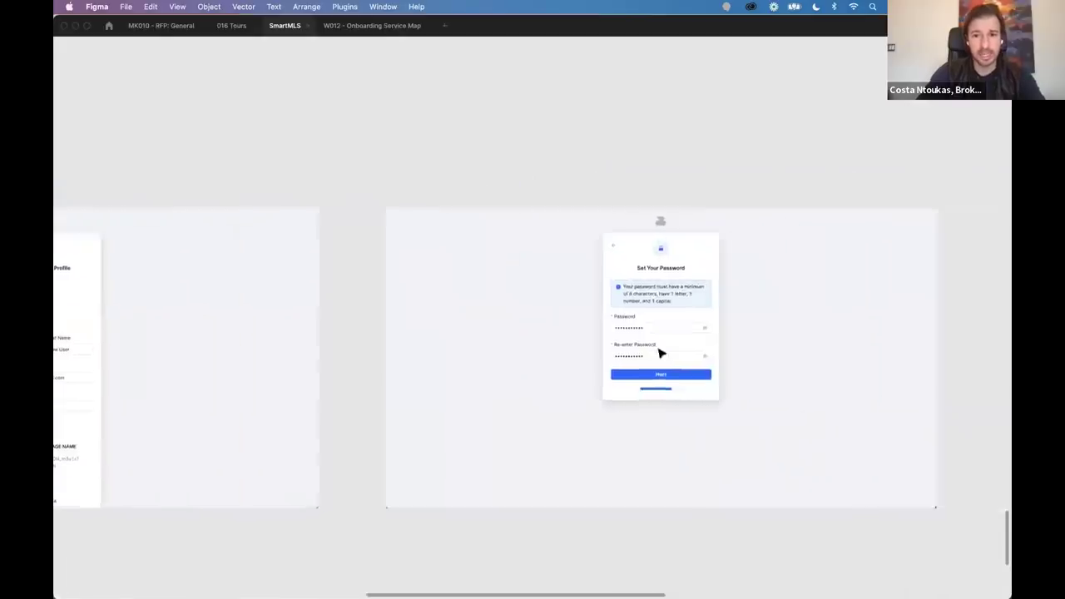
scroll(608, 283, up, 3)
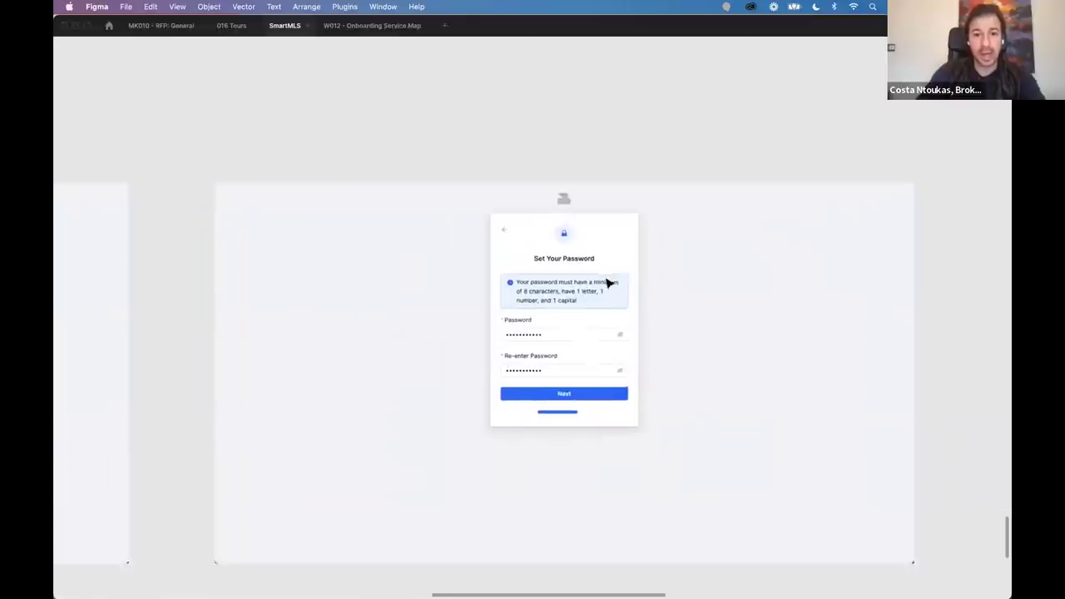
scroll(594, 280, right, 3)
scroll(594, 280, down, 1)
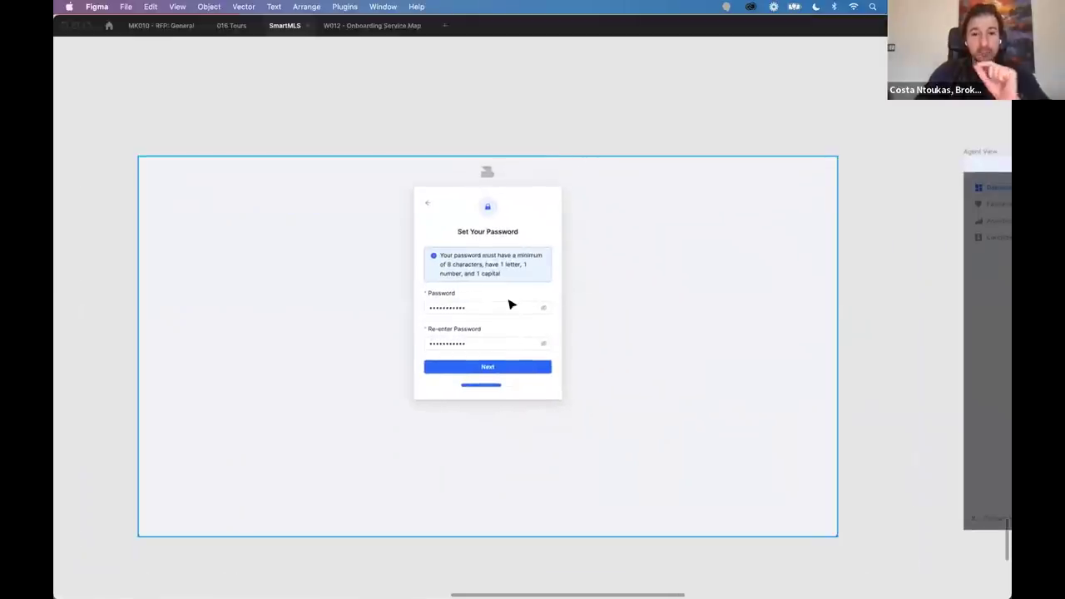
scroll(497, 290, up, 3)
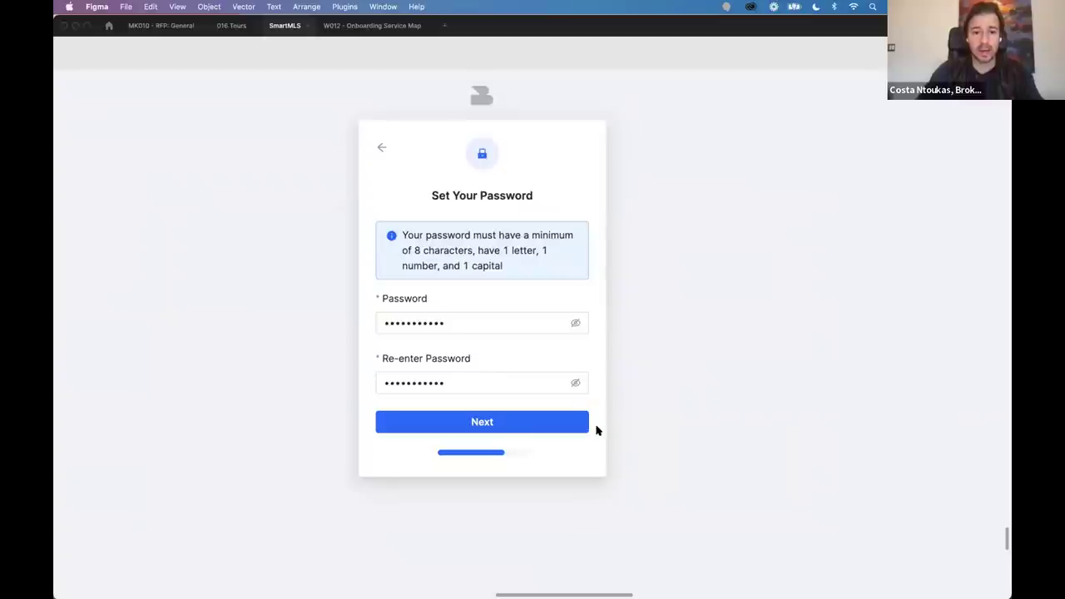
Launch Reflector 3 via Spotlight to mirror the iPhone.
key(super+space)
text(reflector)
key(Return)
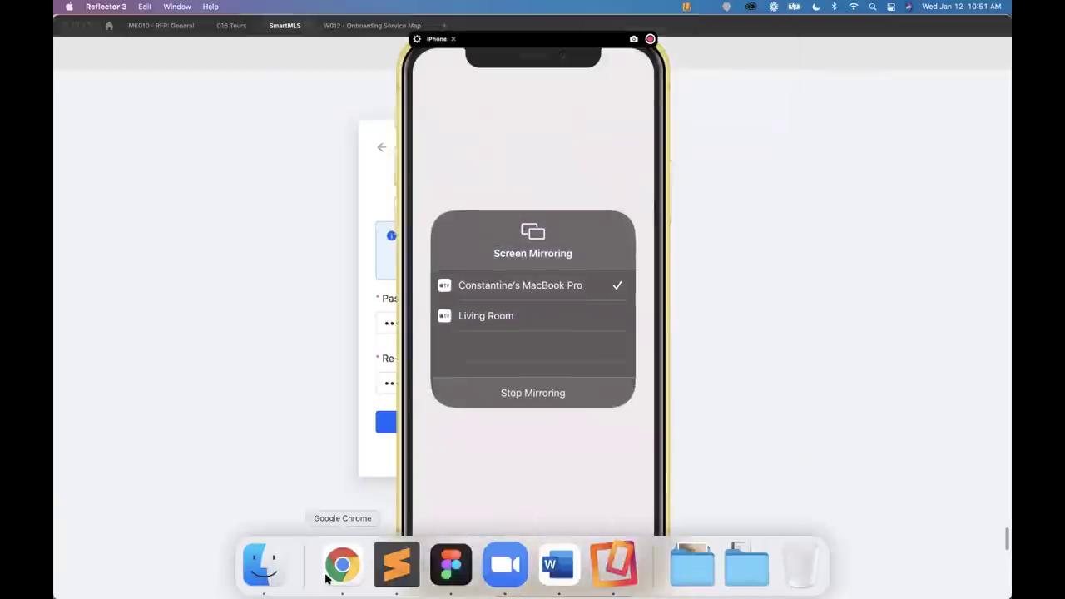
Search the App Store for 'brokerbay' to find the installed BrokerBay app.
click(327, 580)
click(622, 408)
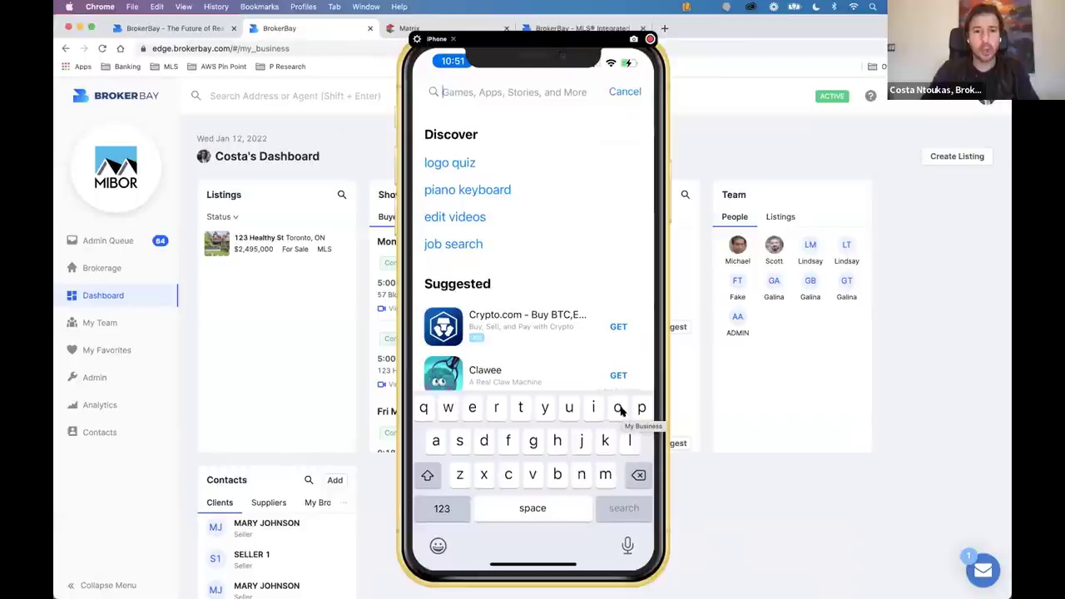
text(brokerbay)
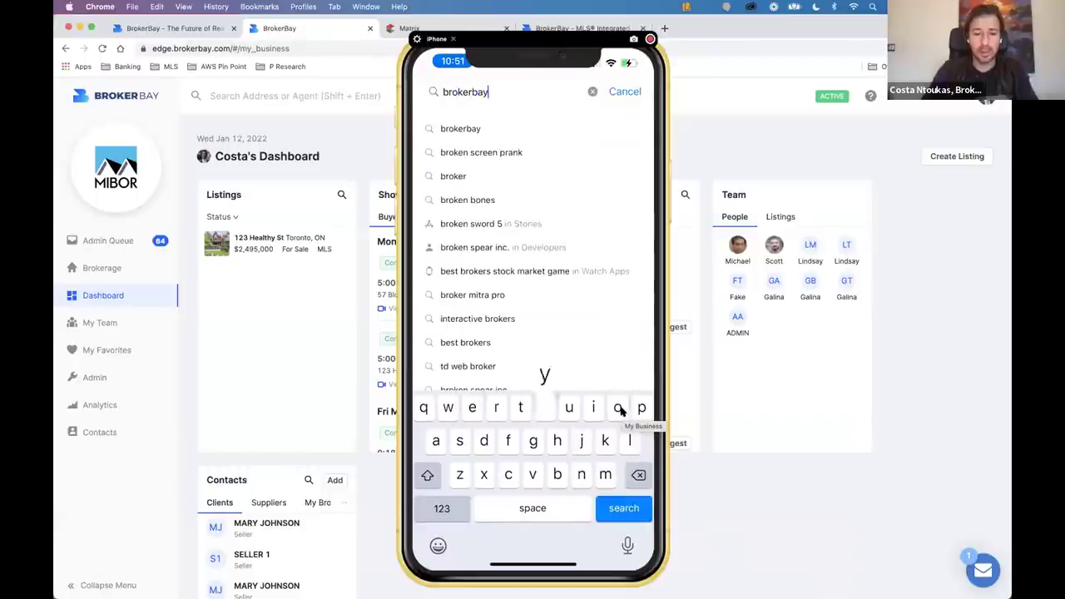
key(Return)
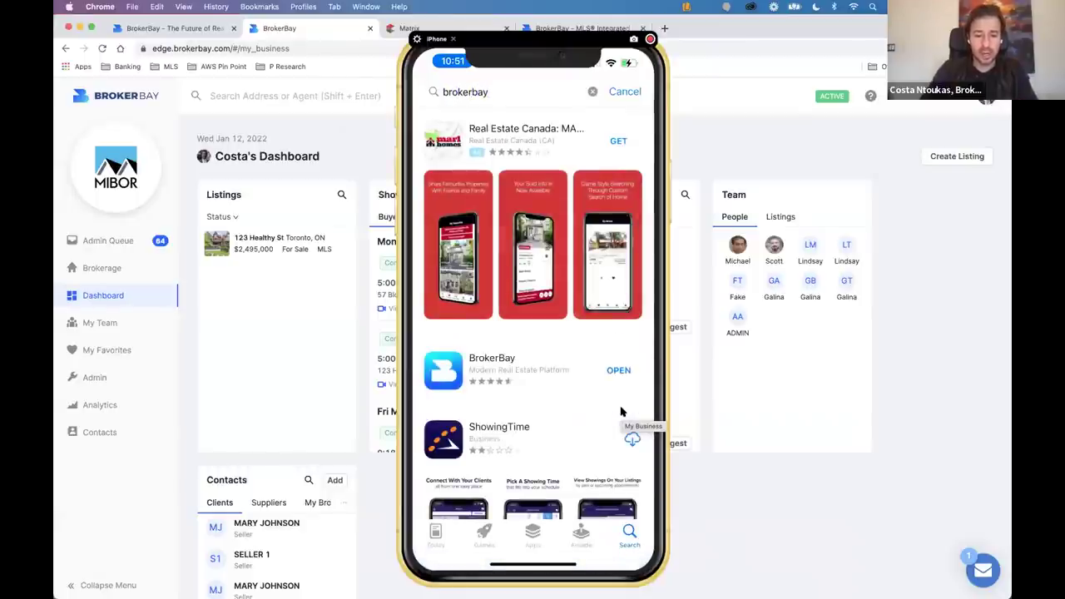
scroll(620, 410, down, 2)
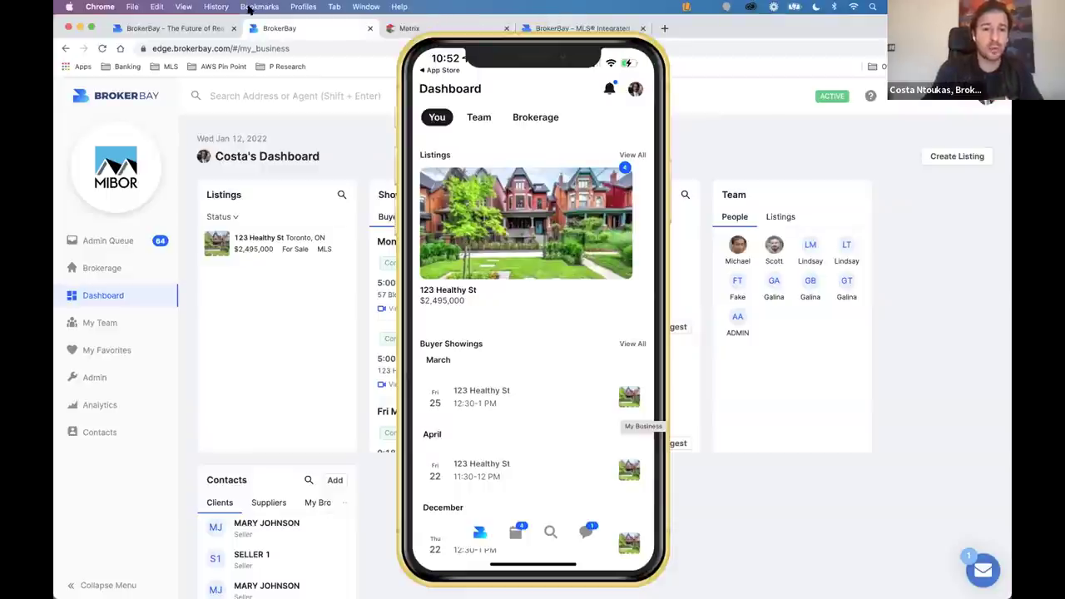
Bring the mirrored iPhone forward and open the 123 Healthy St listing details.
key(super+Tab)
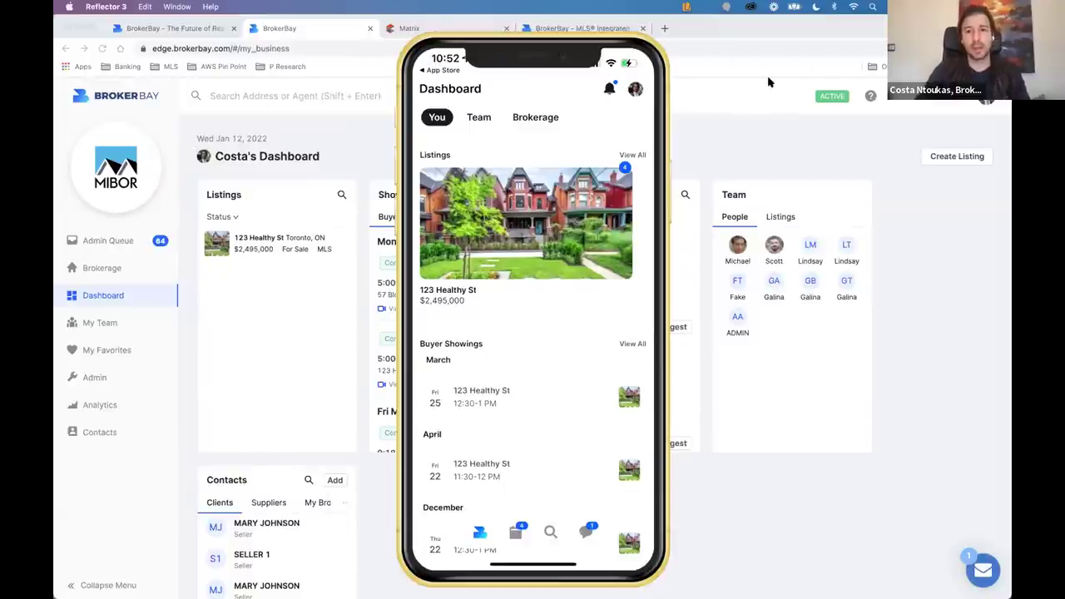
mouse_move(527, 161)
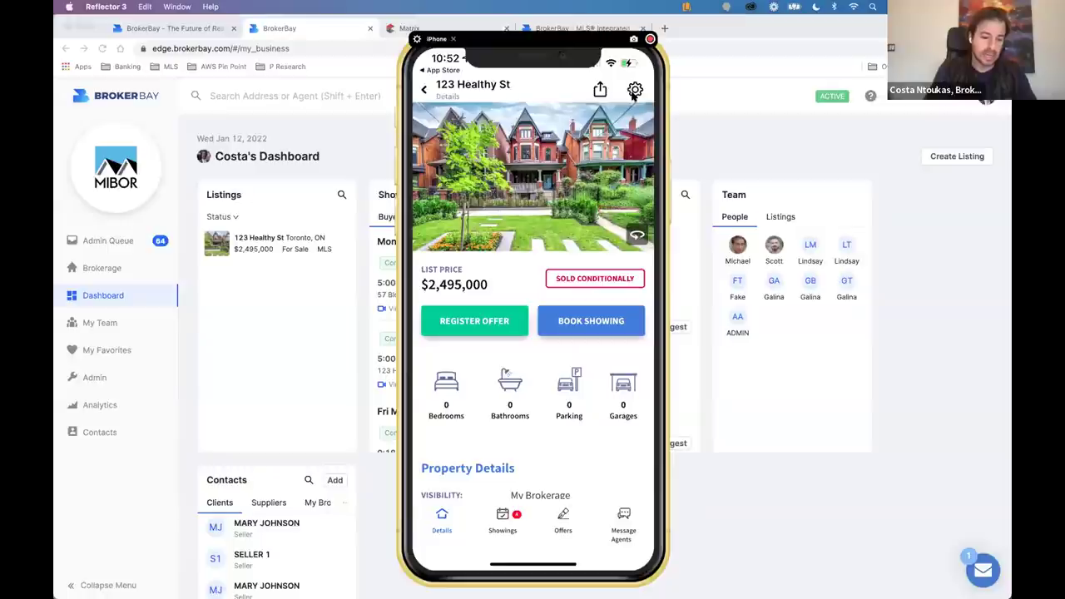
Open 123 Healthy St's Showing Configuration from the gear and scroll its General tab.
click(634, 91)
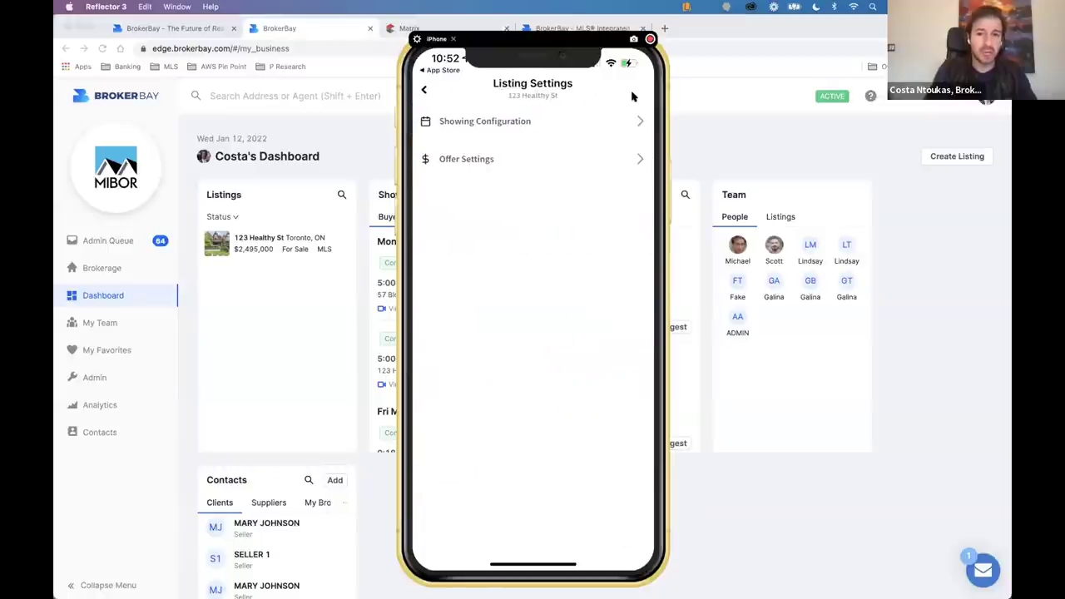
click(530, 156)
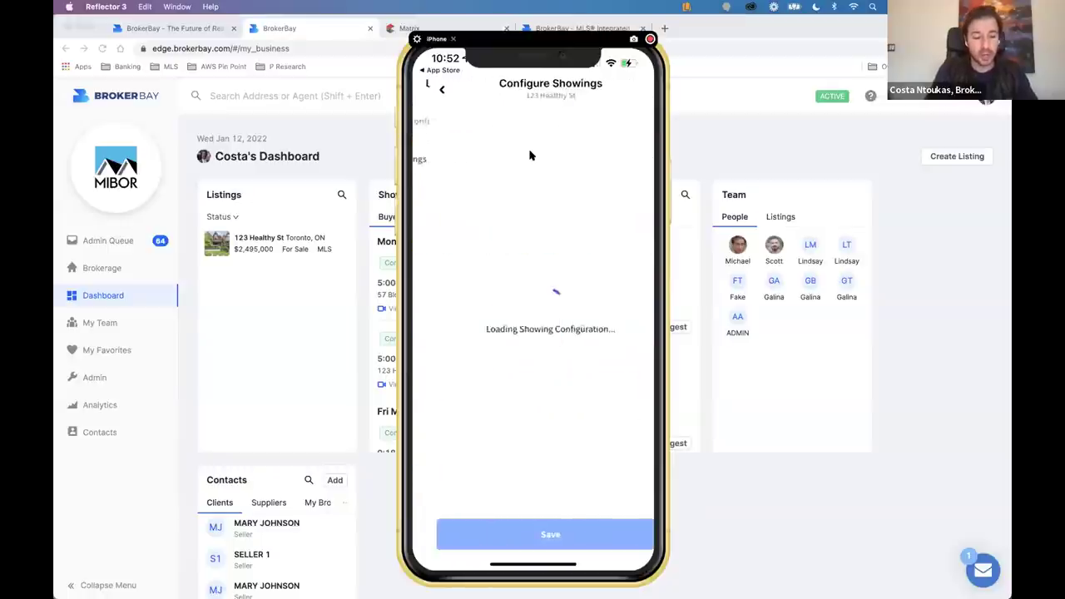
scroll(530, 156, down, 3)
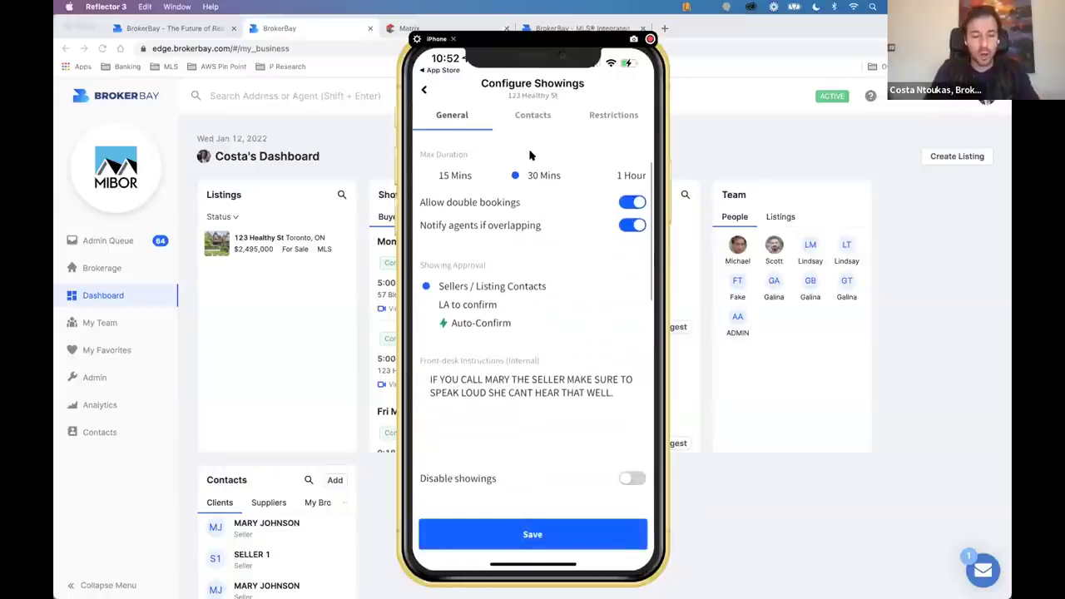
scroll(530, 156, down, 8)
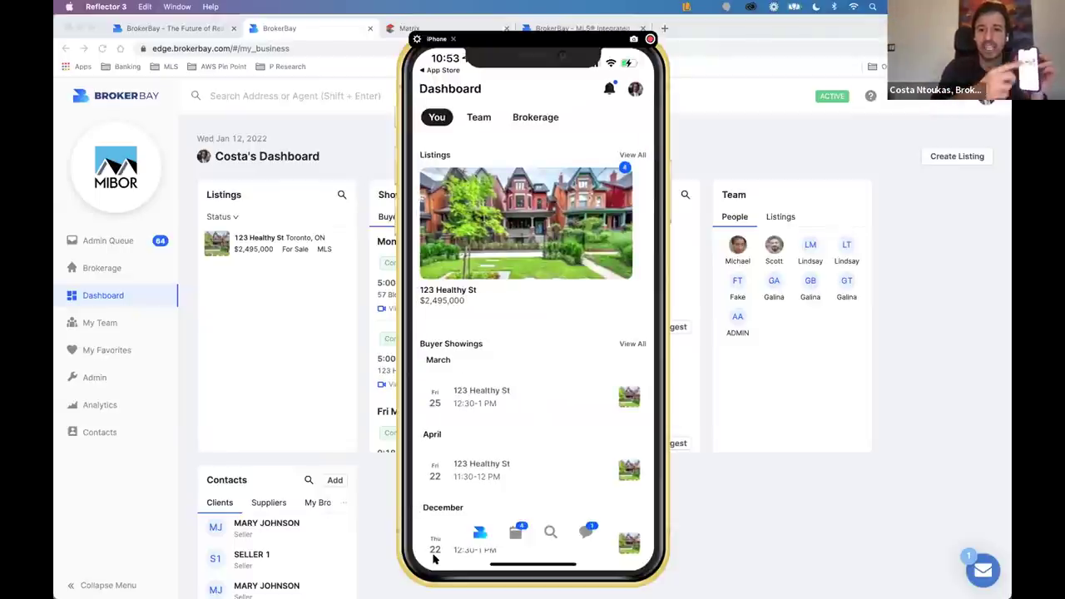
Open the Showings screen and scroll through the Buyer showings list.
click(509, 524)
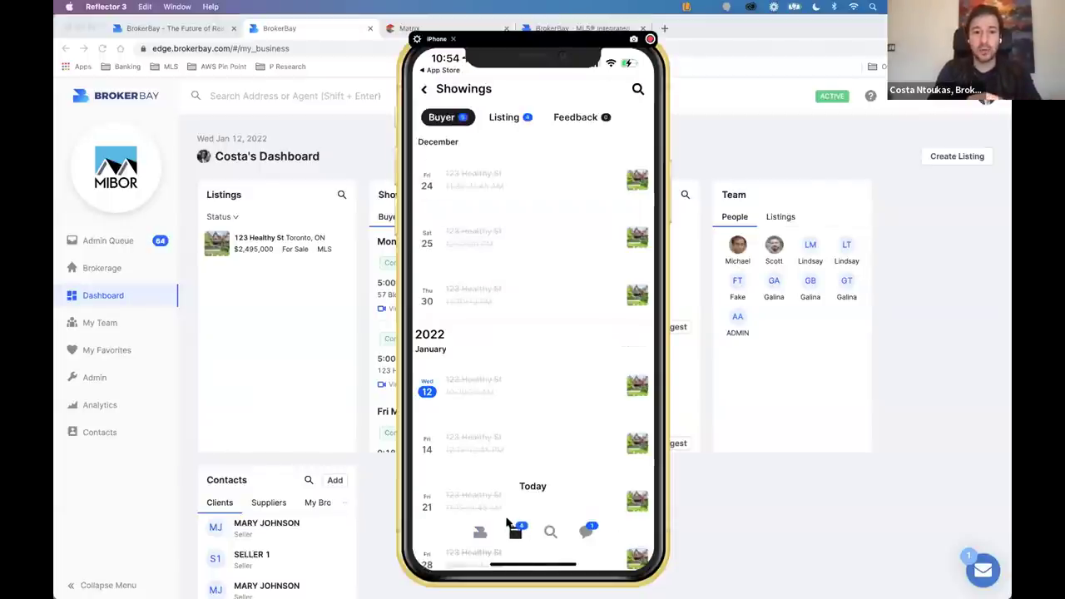
scroll(509, 522, down, 10)
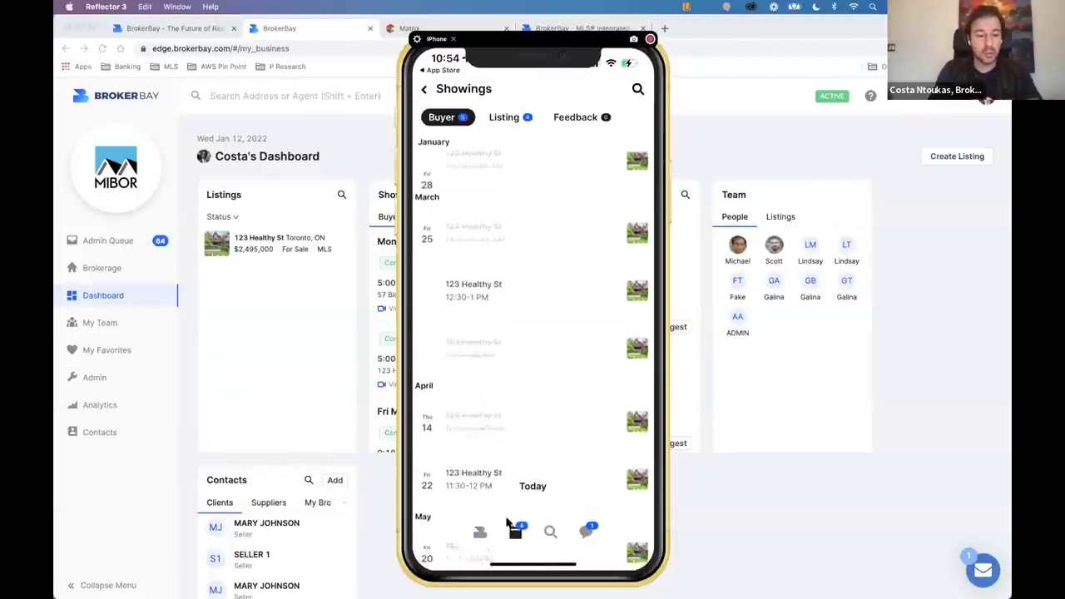
scroll(508, 522, up, 10)
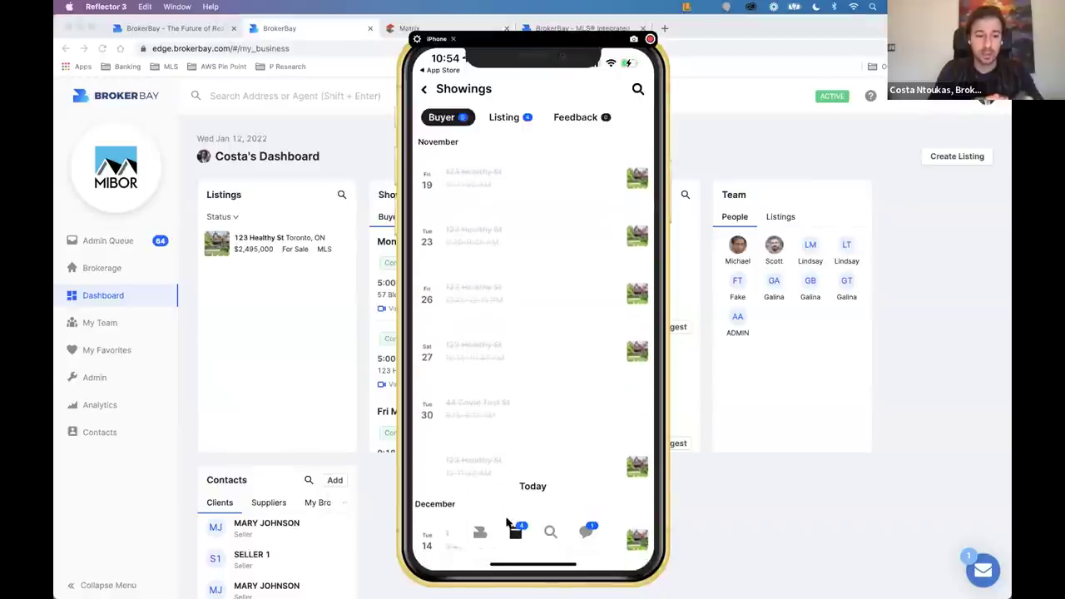
scroll(508, 522, down, 3)
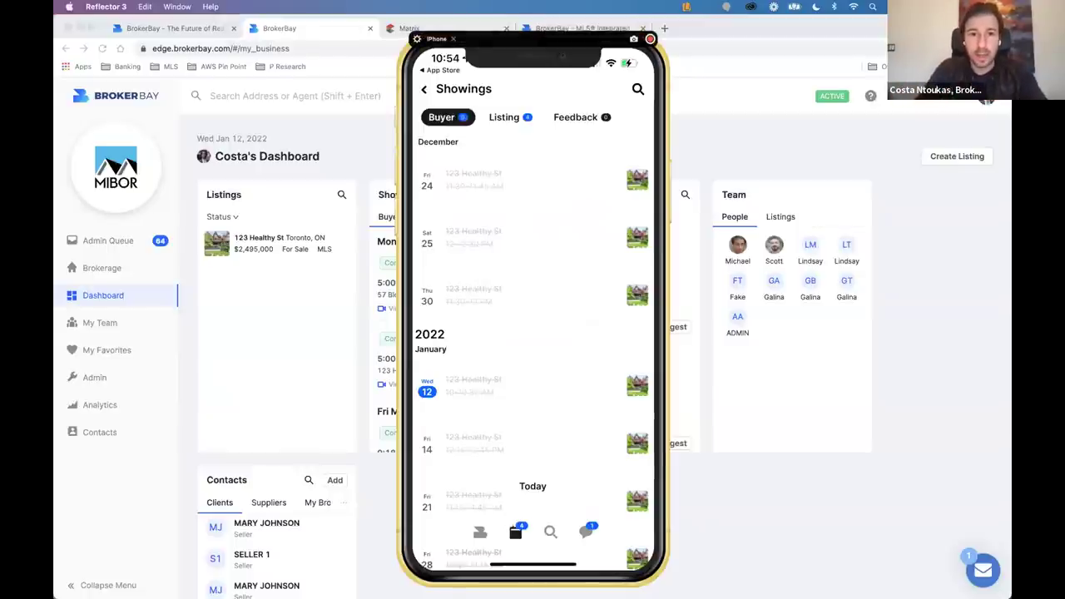
Open a Book Showing form for 123 Healthy St and select the showing agent.
click(297, 242)
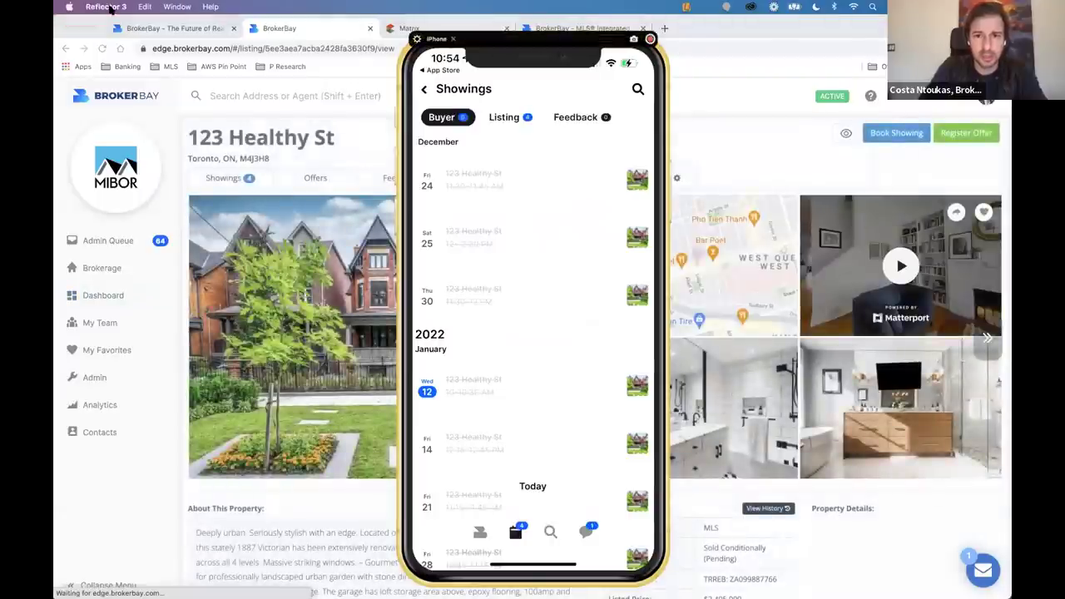
drag(494, 53, 131, 52)
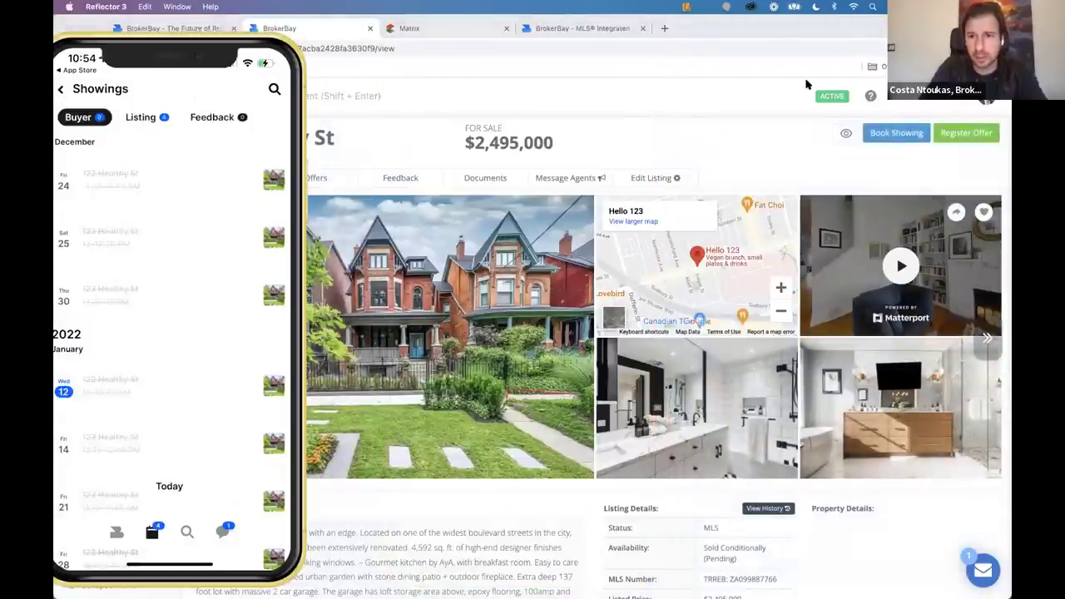
click(890, 132)
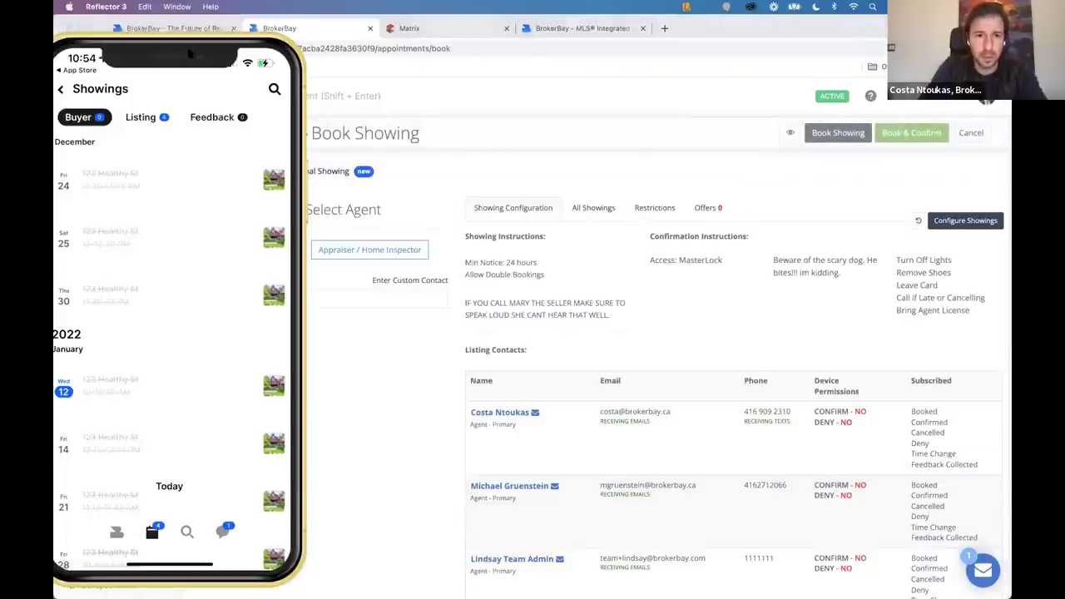
drag(195, 207, 248, 592)
click(236, 305)
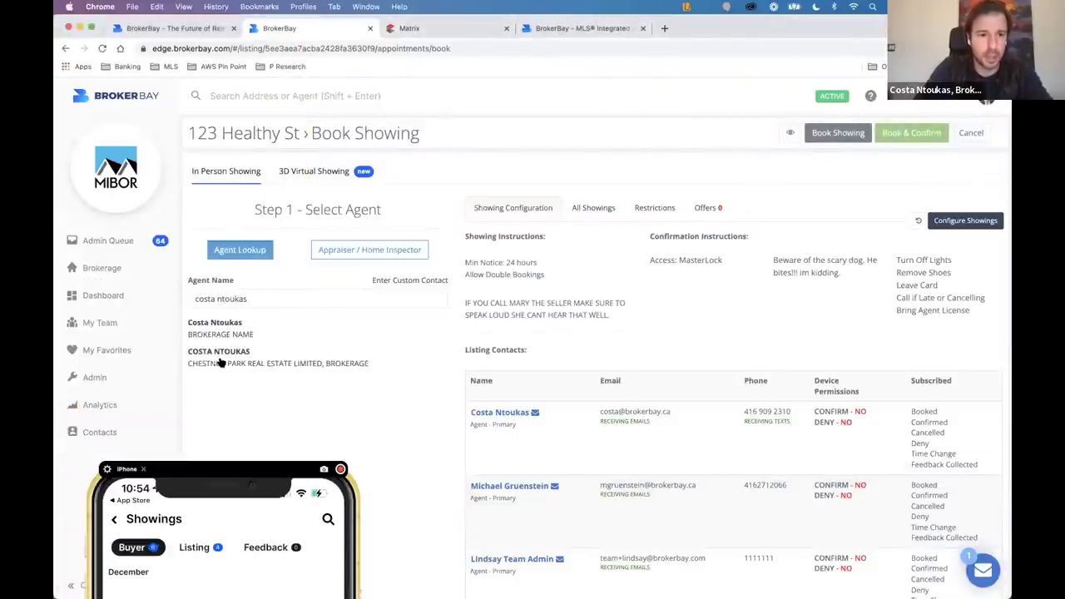
click(214, 323)
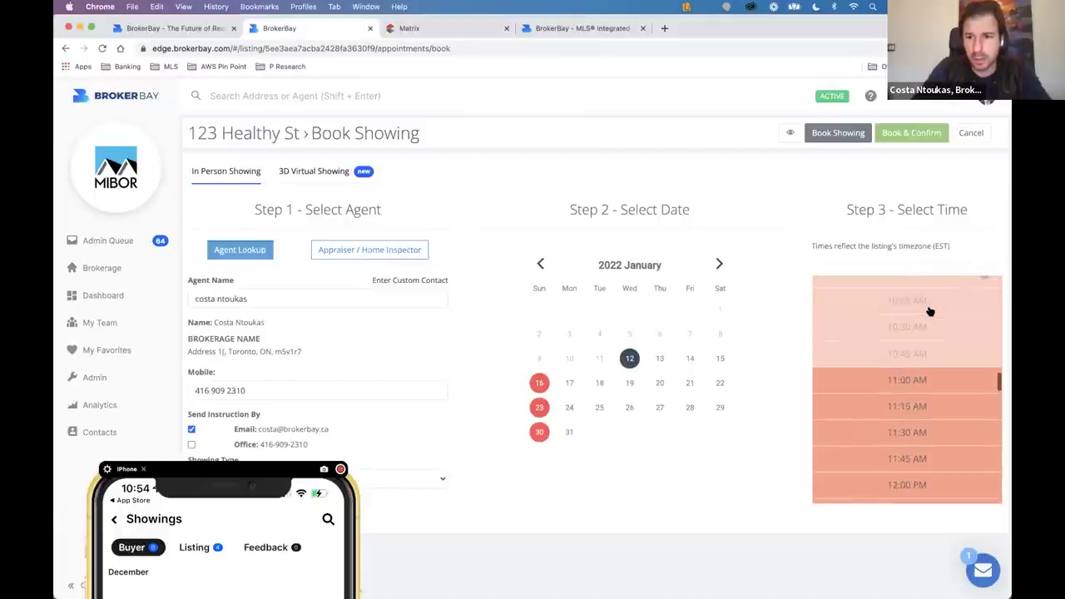
Book the January 12, 11:00–11:30 AM slot, accepting the restricted-time warning.
click(919, 353)
click(761, 402)
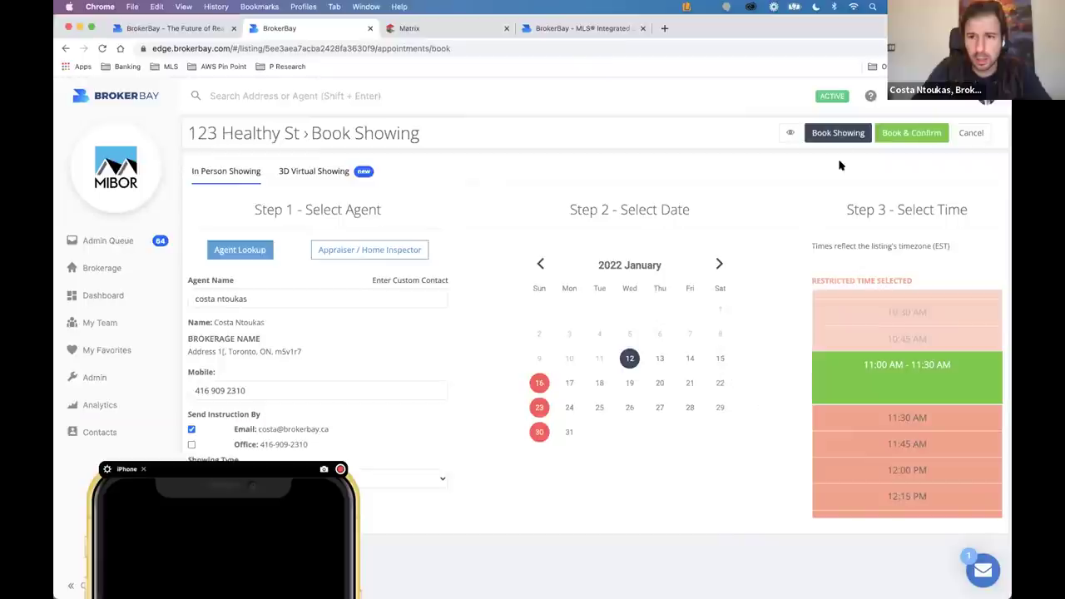
click(837, 133)
click(556, 400)
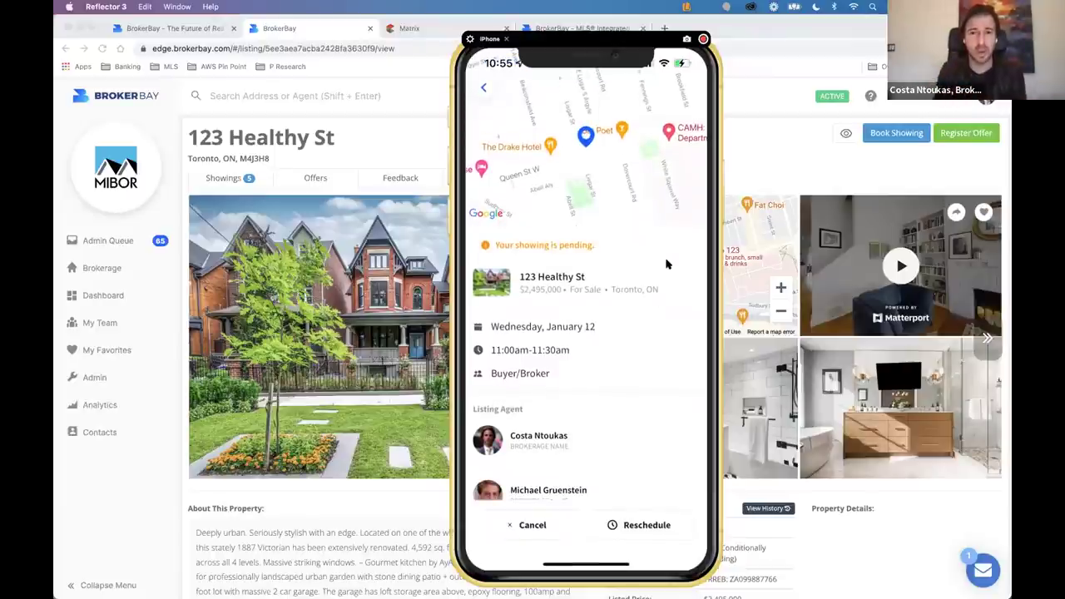
Review the table of showings booked for 123 Healthy St.
click(220, 178)
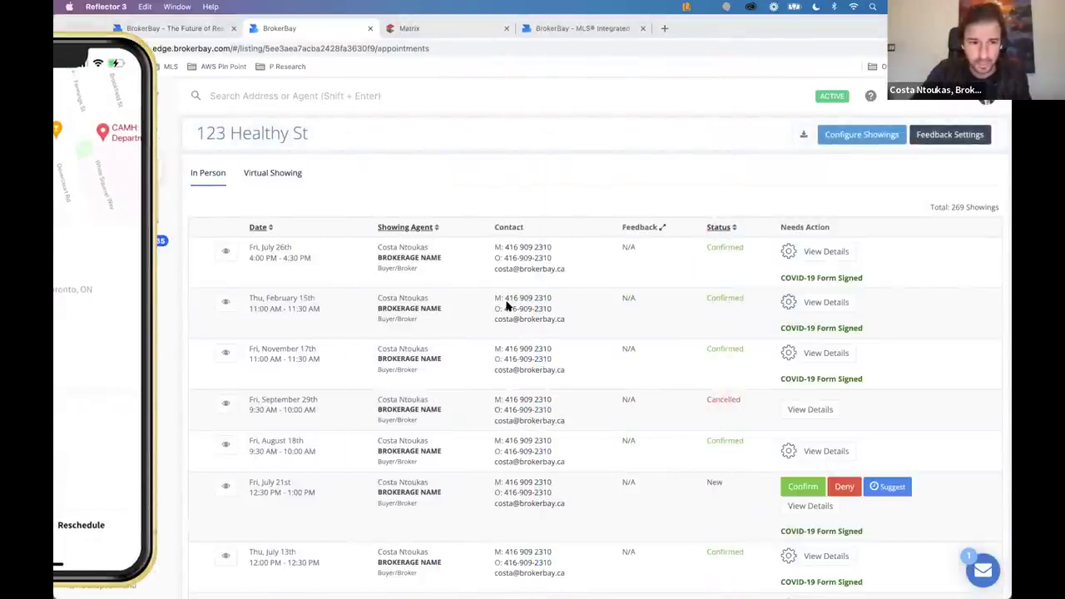
scroll(506, 306, down, 3)
scroll(504, 316, up, 3)
scroll(504, 316, down, 1)
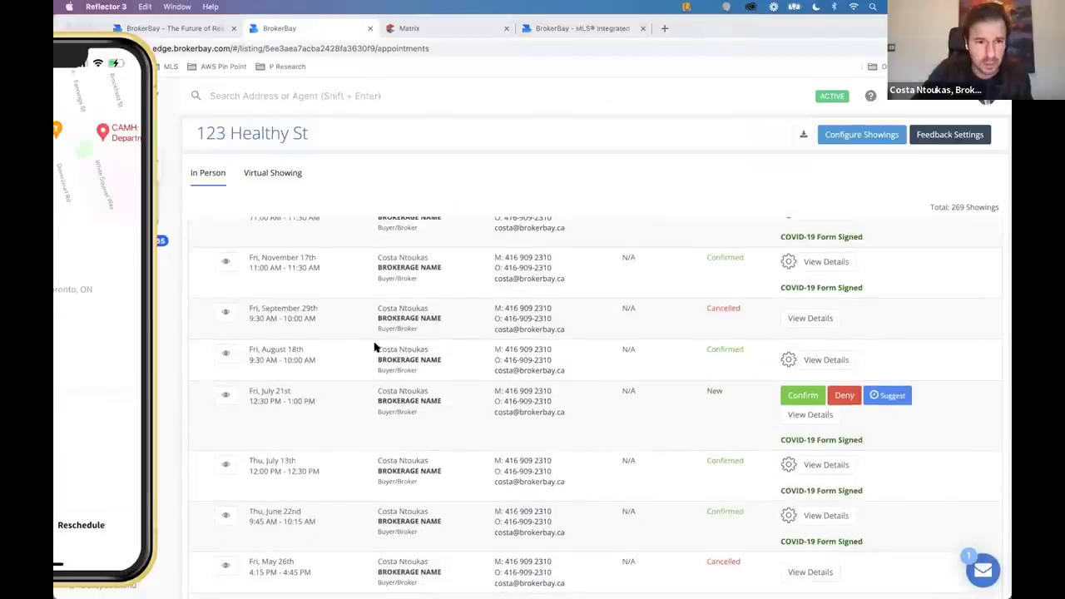
scroll(468, 352, up, 3)
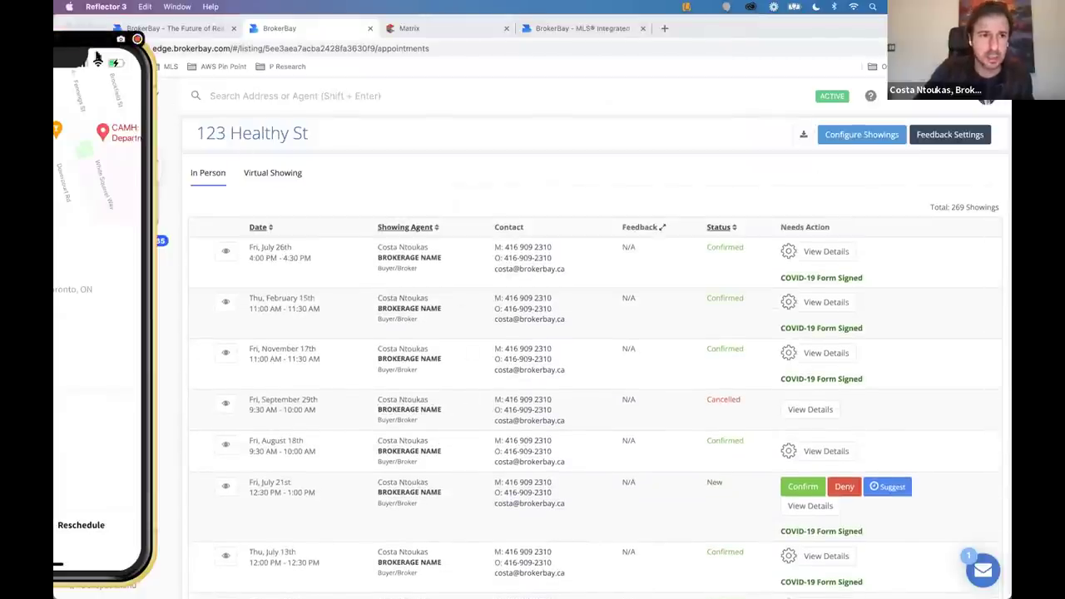
Scroll through the Admin Queue of showings across properties.
click(139, 244)
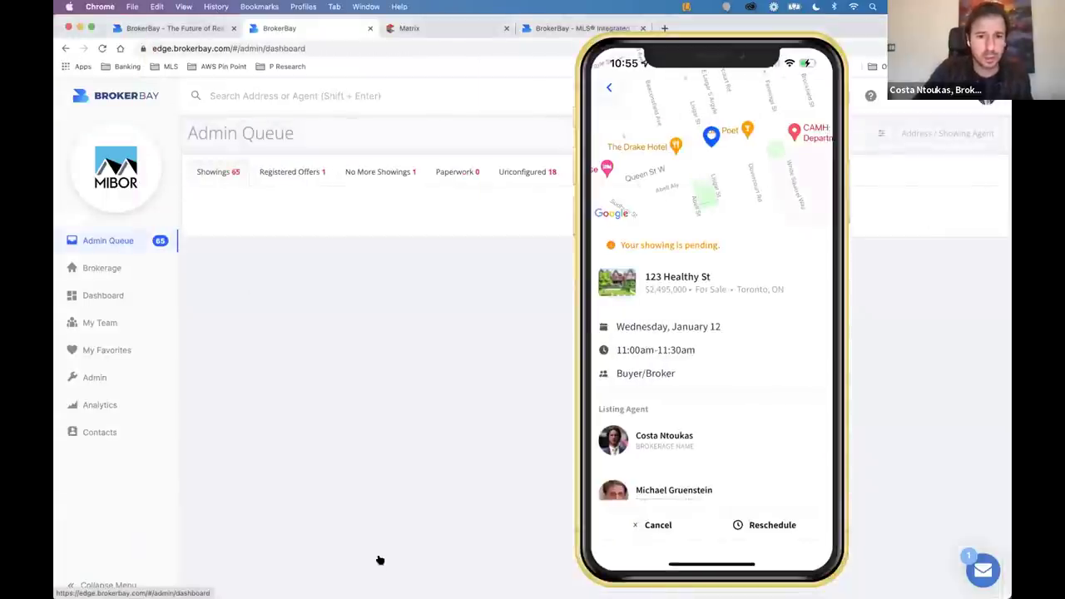
scroll(377, 560, down, 5)
scroll(377, 560, down, 10)
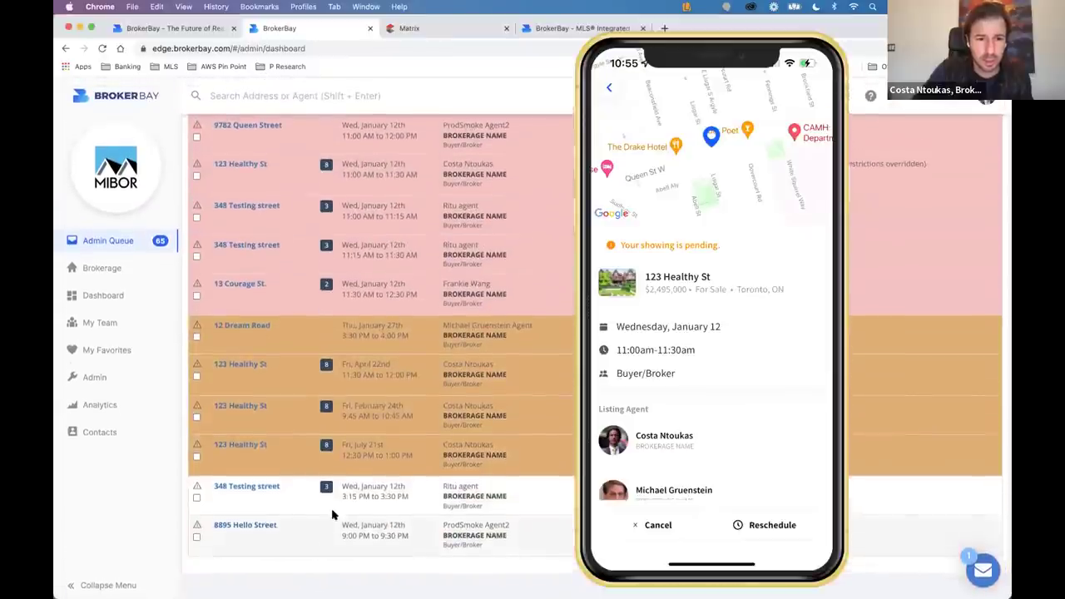
scroll(327, 552, up, 3)
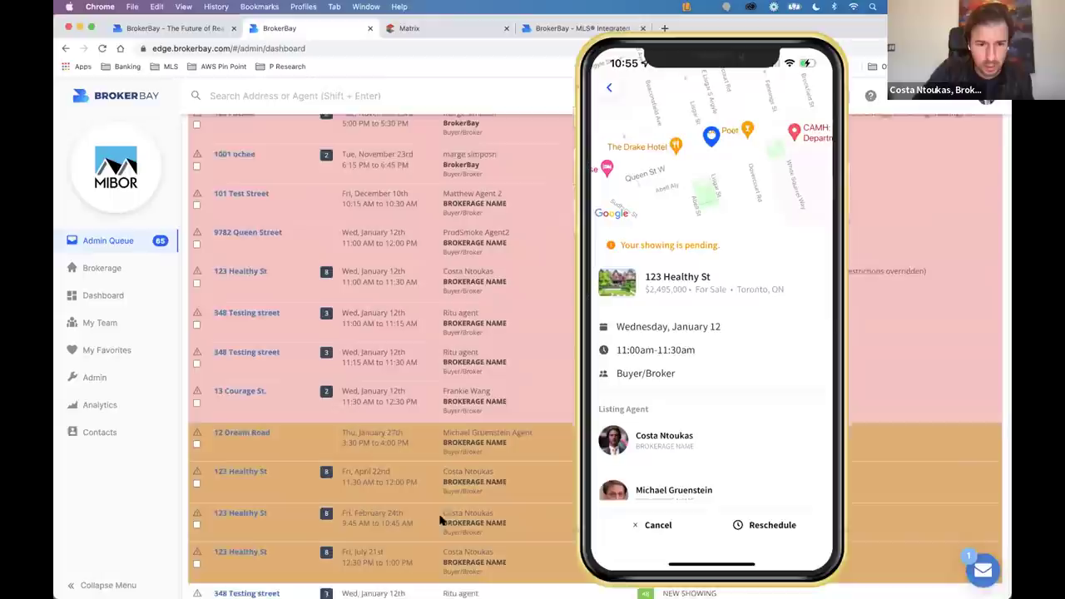
scroll(440, 517, up, 2)
scroll(440, 520, down, 2)
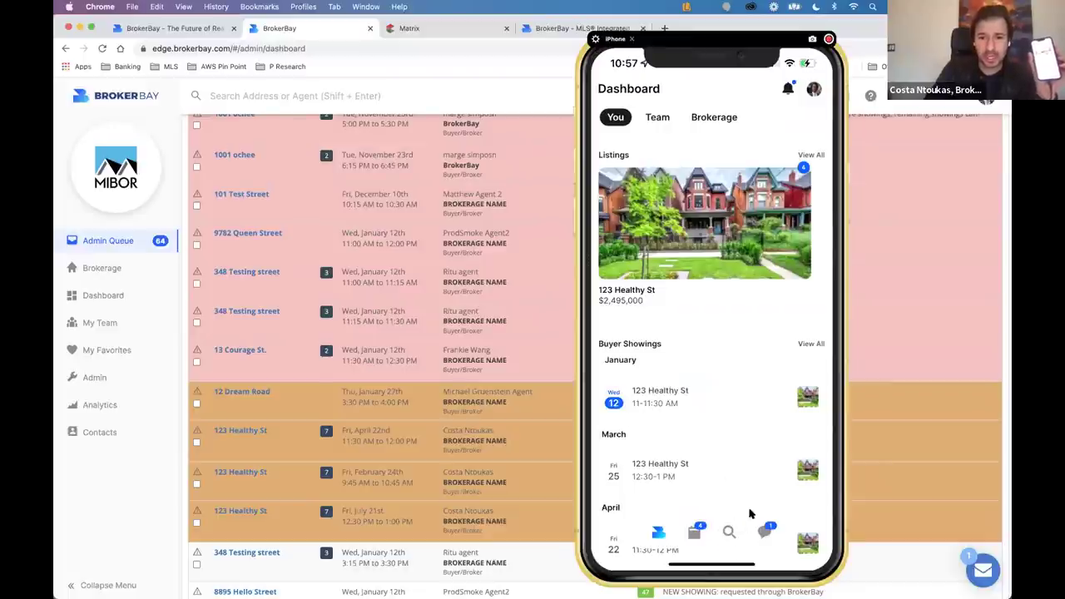
Open listing search on the phone, then close it to browse the listings screen.
click(752, 545)
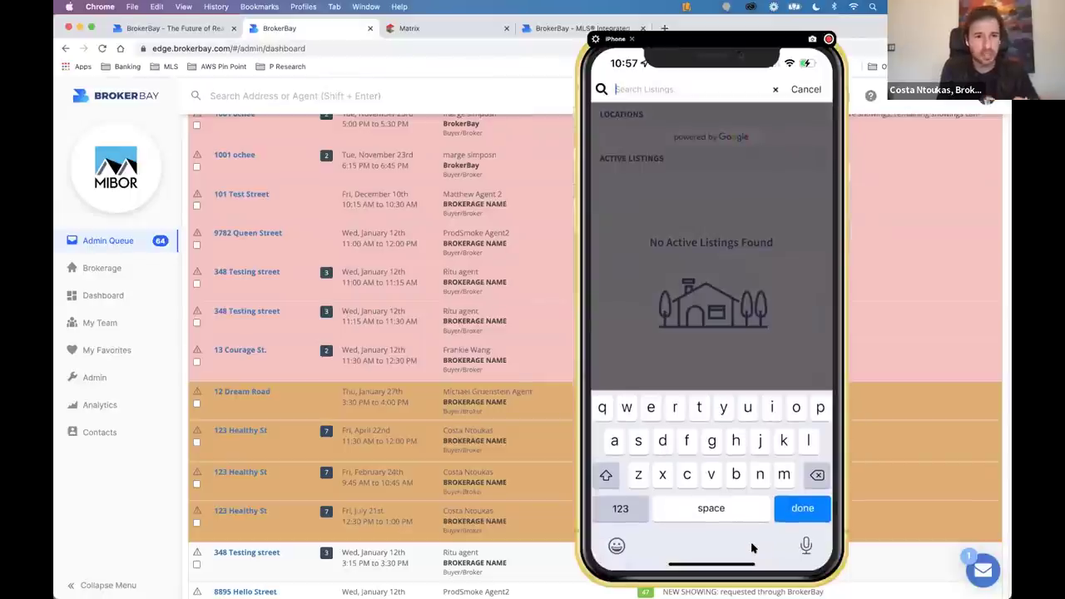
click(752, 547)
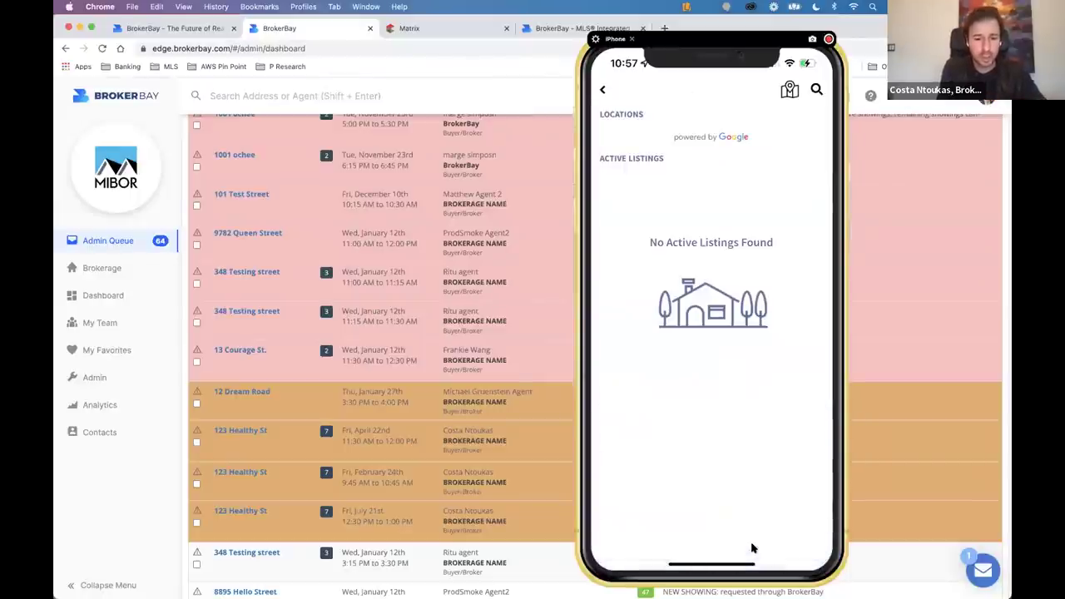
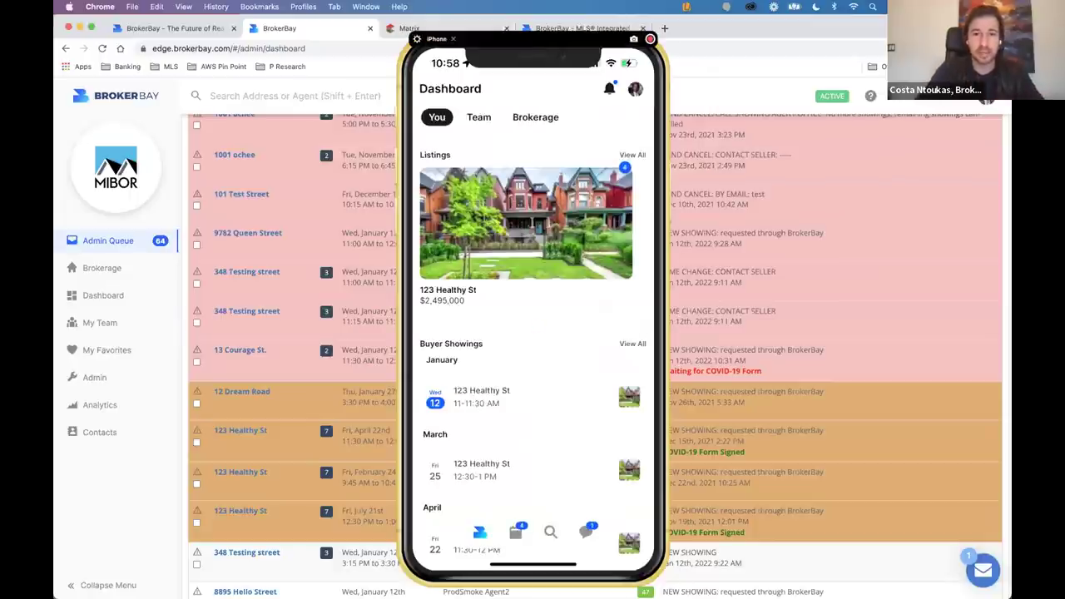
Drag the Reflector iPhone mirror to the right edge to uncover the BrokerBay Admin Queue.
drag(580, 28, 908, 28)
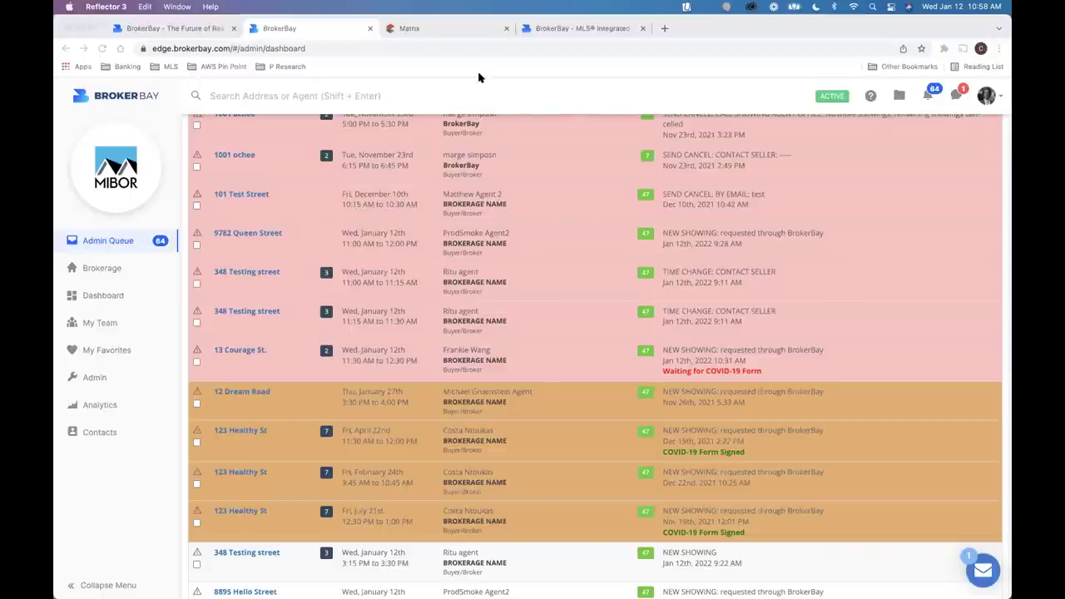
From the dashboard, open the 123 Healthy St listing and view its showing Feedback tab.
click(124, 295)
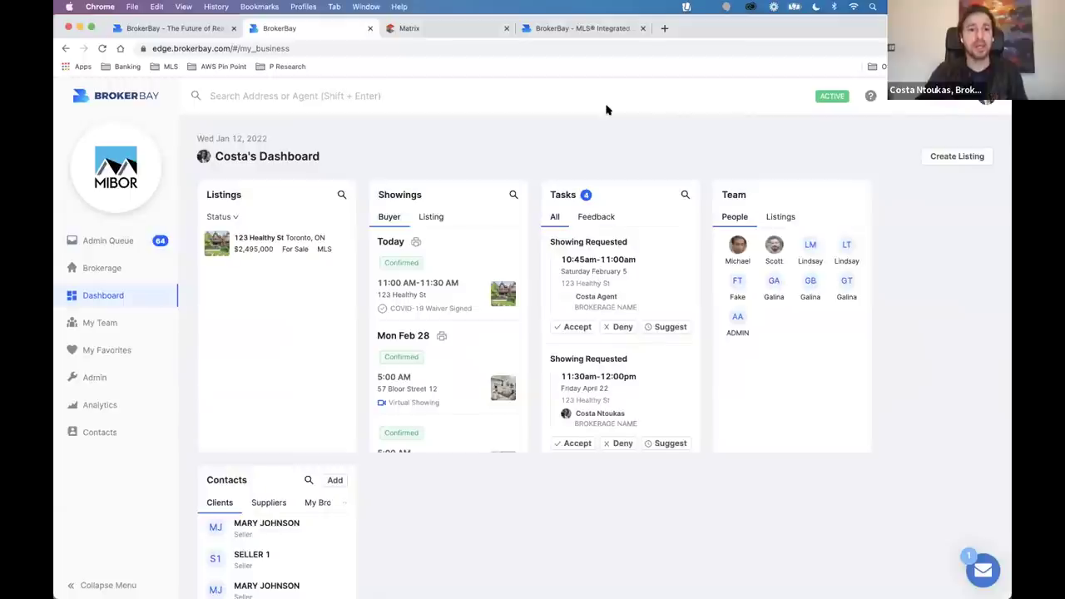
click(265, 246)
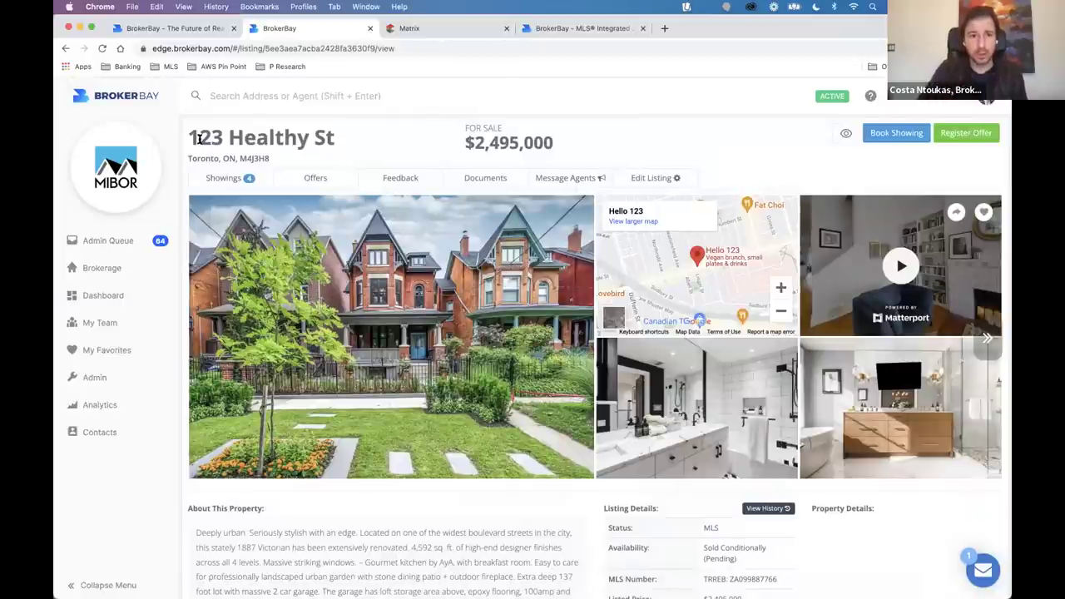
triple_click(307, 143)
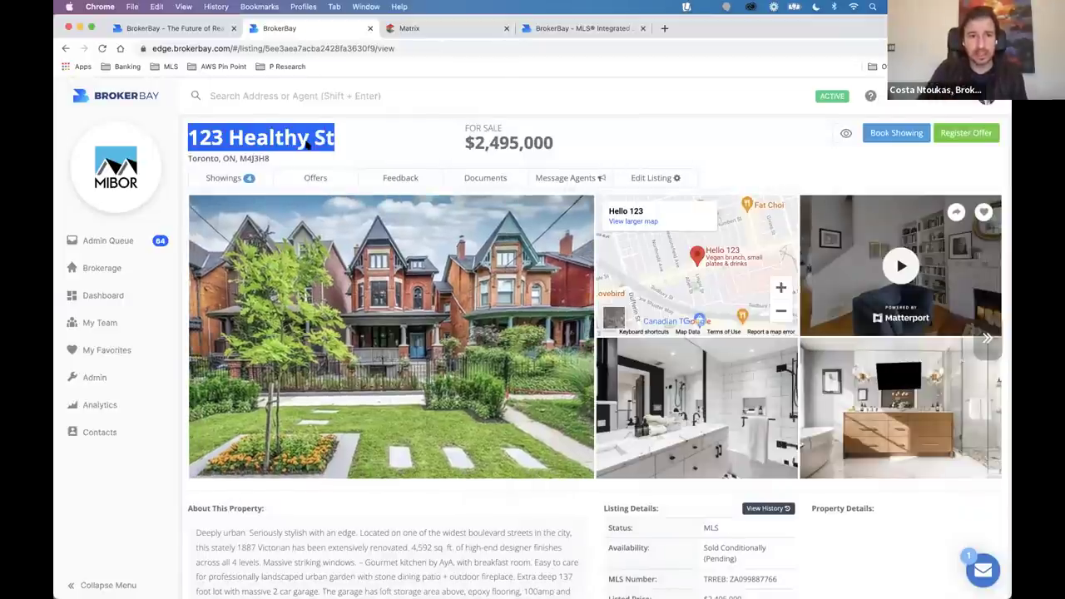
click(398, 177)
scroll(598, 267, down, 5)
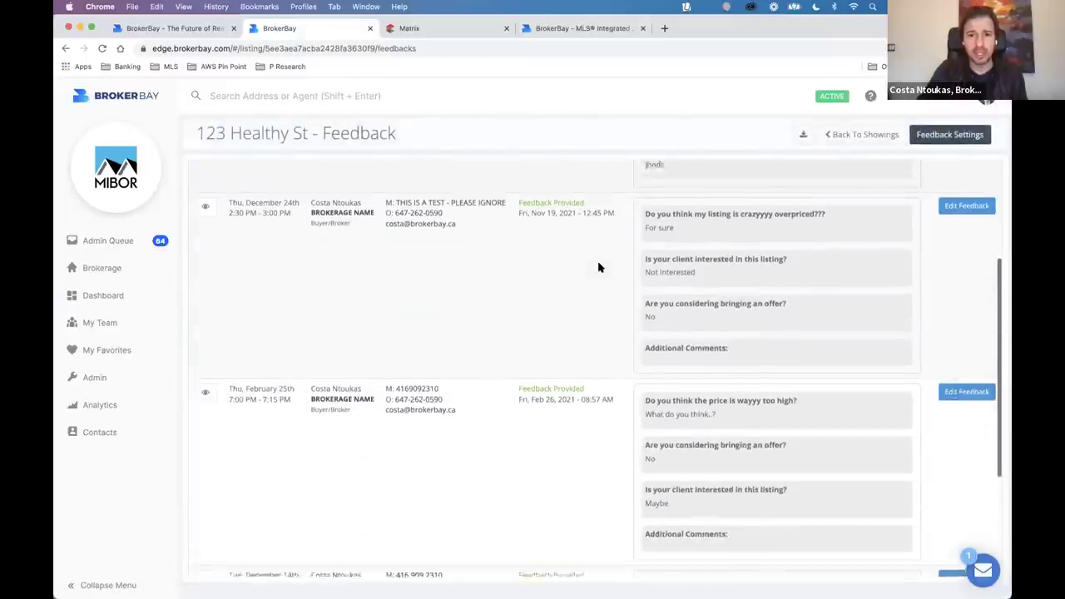
scroll(598, 267, up, 10)
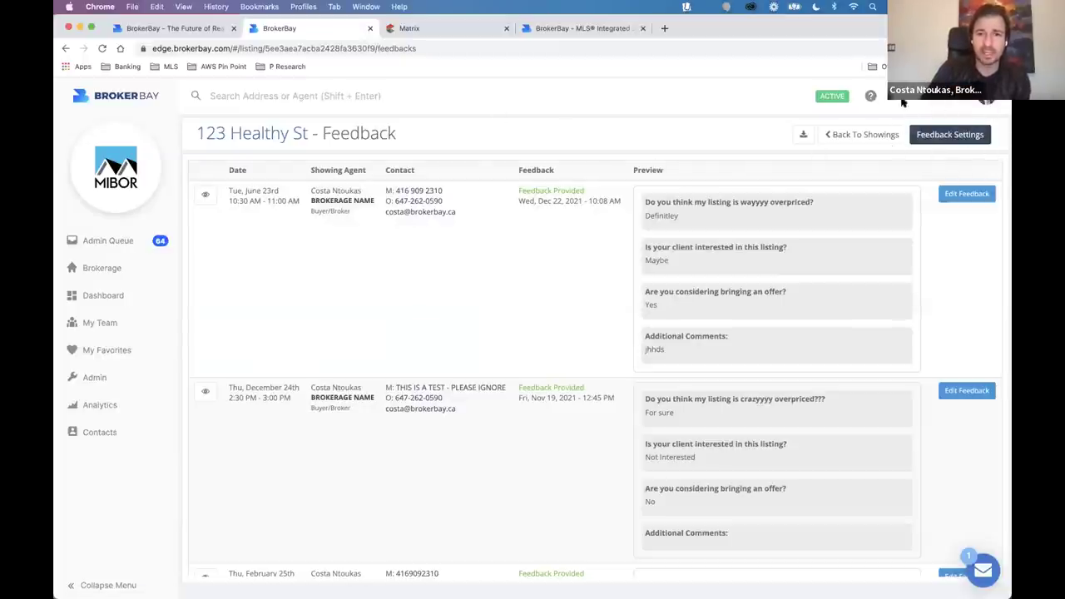
In Feedback Settings, delete the barn question and replace the offer question's Maybe answer with 'Heck YA!'.
click(950, 135)
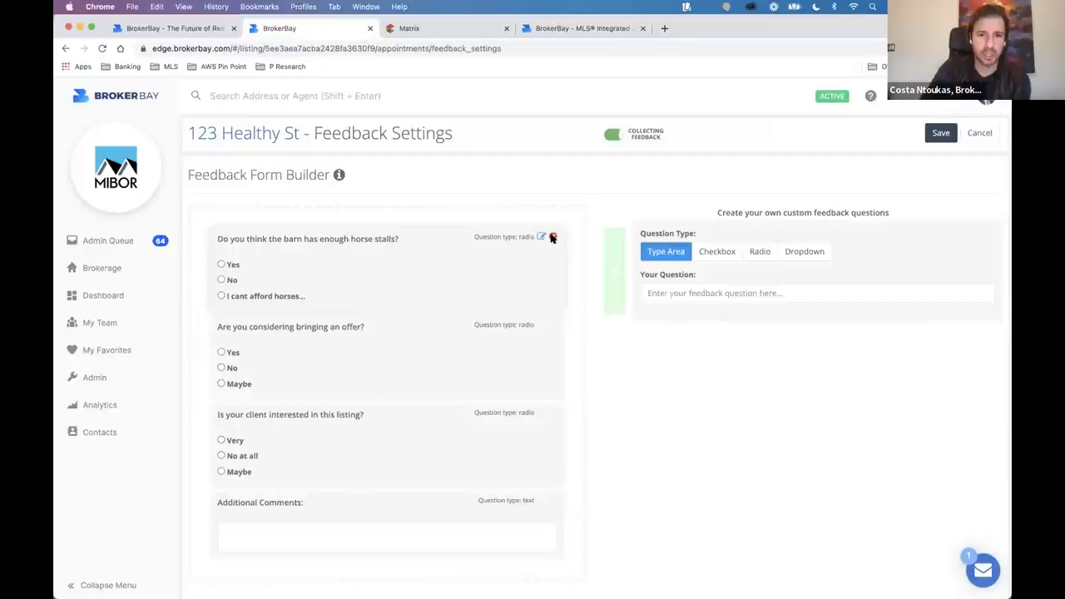
click(553, 238)
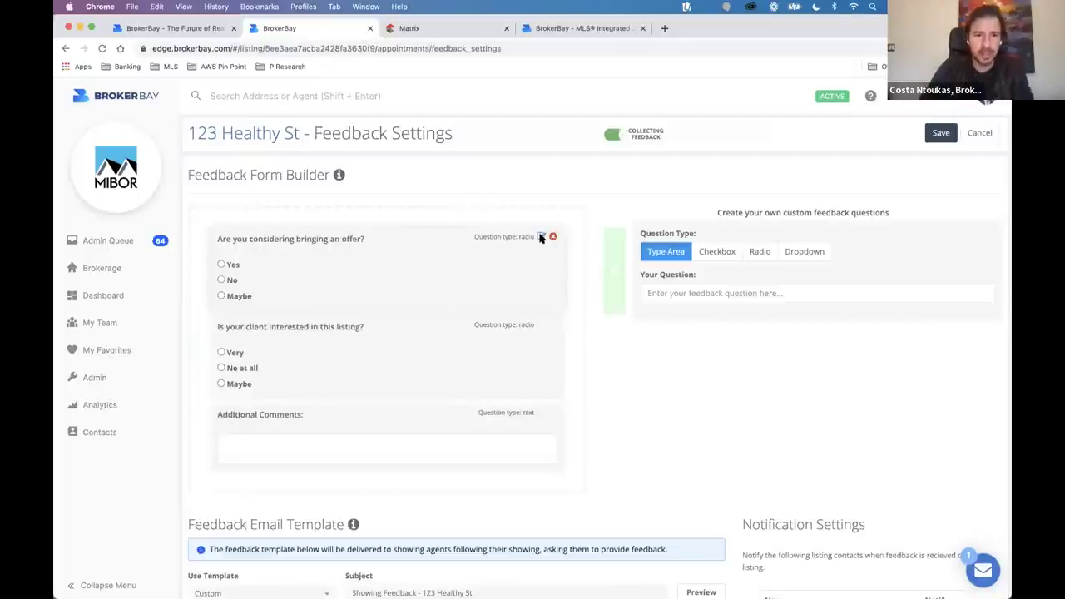
click(540, 237)
click(339, 303)
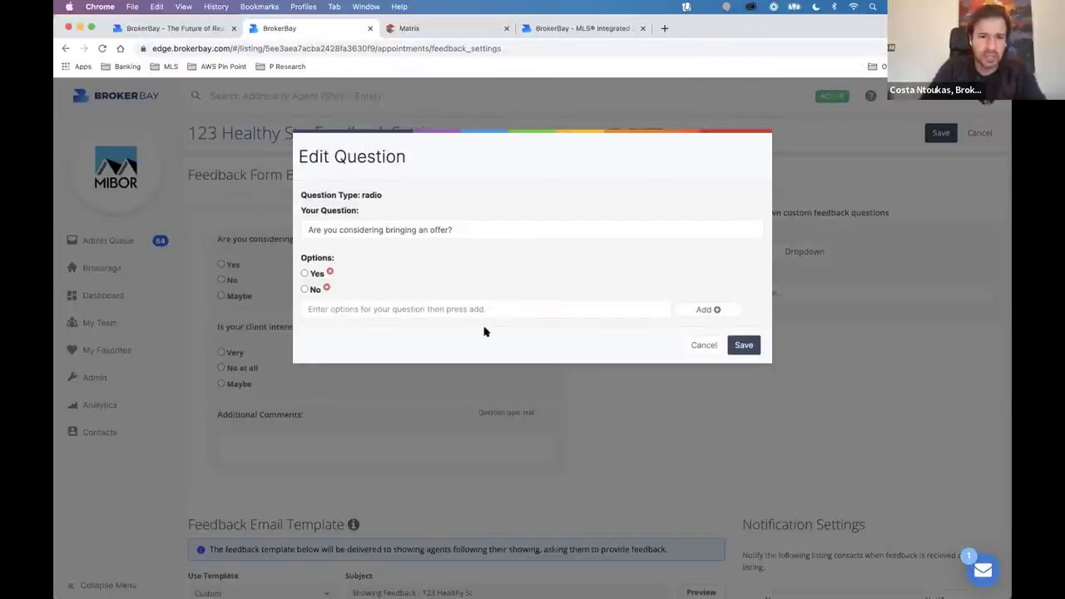
click(450, 308)
text(Ge)
key(BackSpace)
text(Heck)
text( YA-)
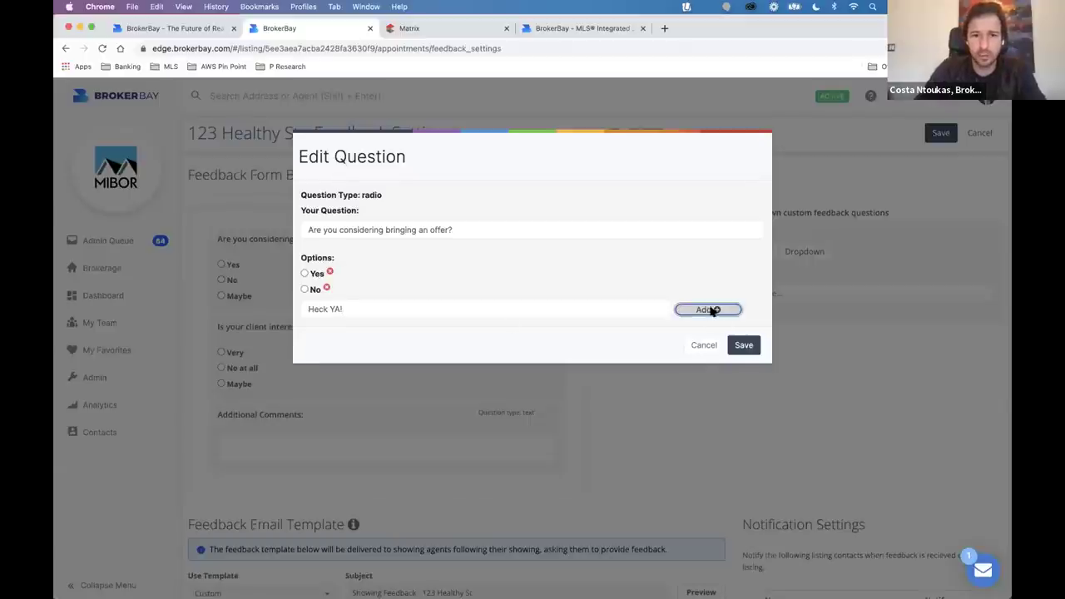
click(711, 309)
click(744, 361)
drag(286, 274, 289, 395)
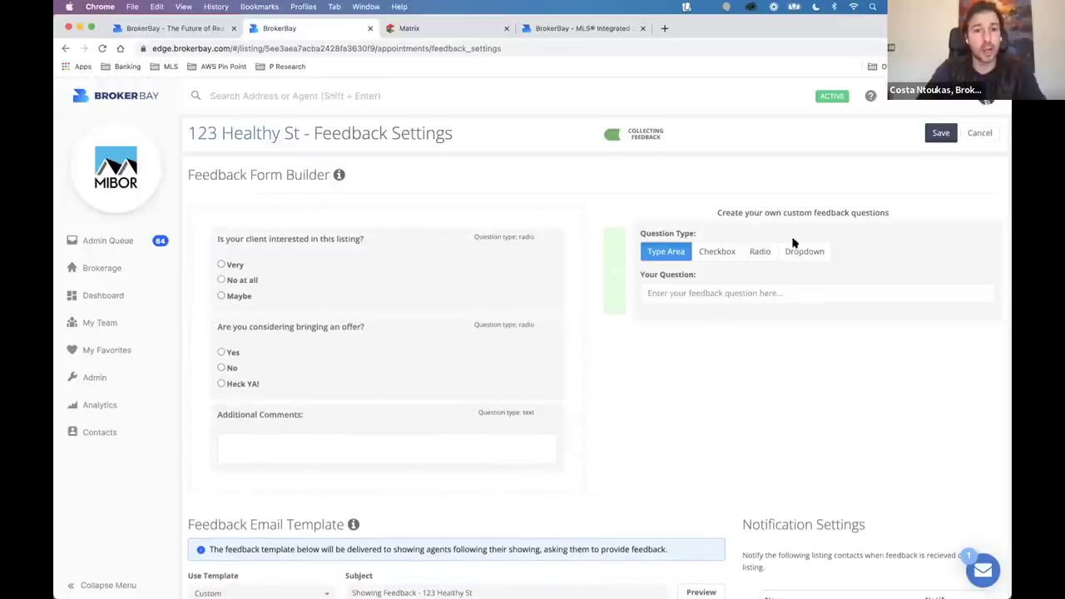
Add a radio question 'Do you think my listing is wayyyy overpriced' (Yes, For sure, 100%) at the top.
click(761, 251)
click(674, 294)
text(Do)
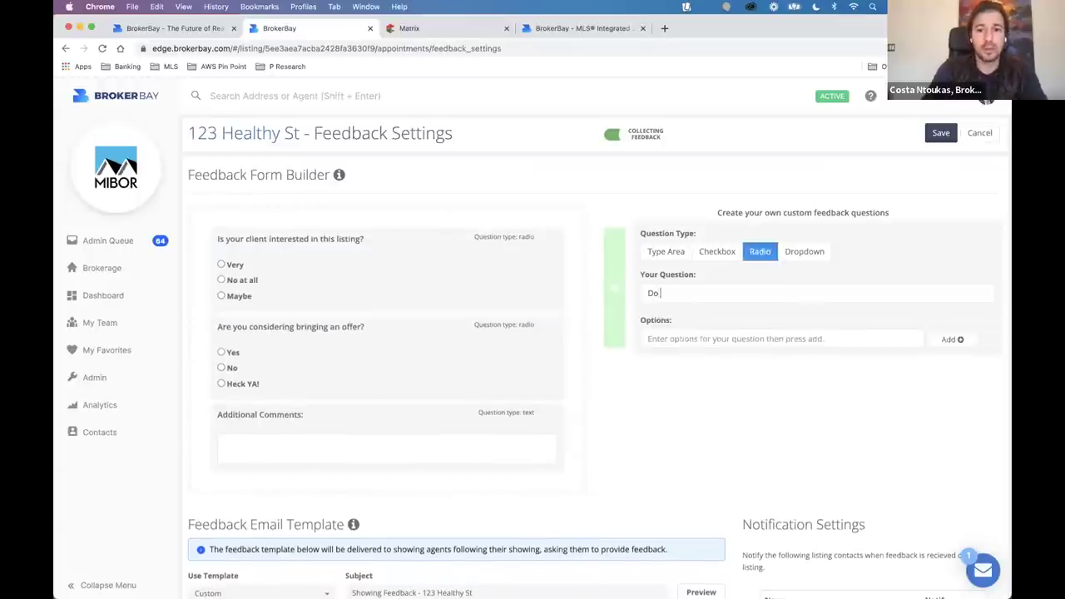
text( you think my listing is wayyyy overprio)
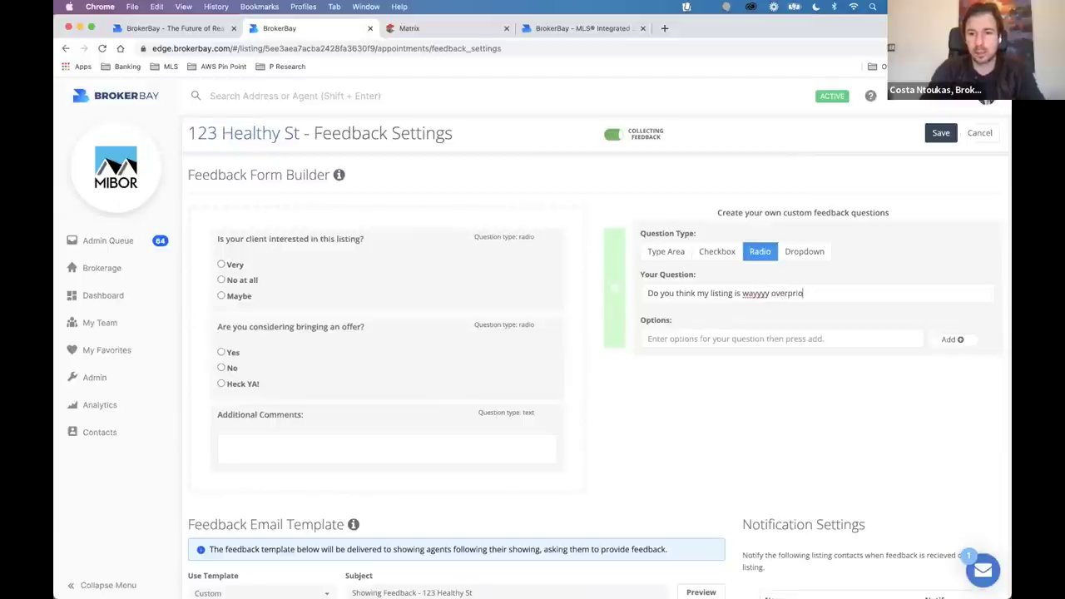
text(cedYes)
key(Return)
text(For sure)
click(961, 357)
click(846, 367)
text(100%)
click(951, 372)
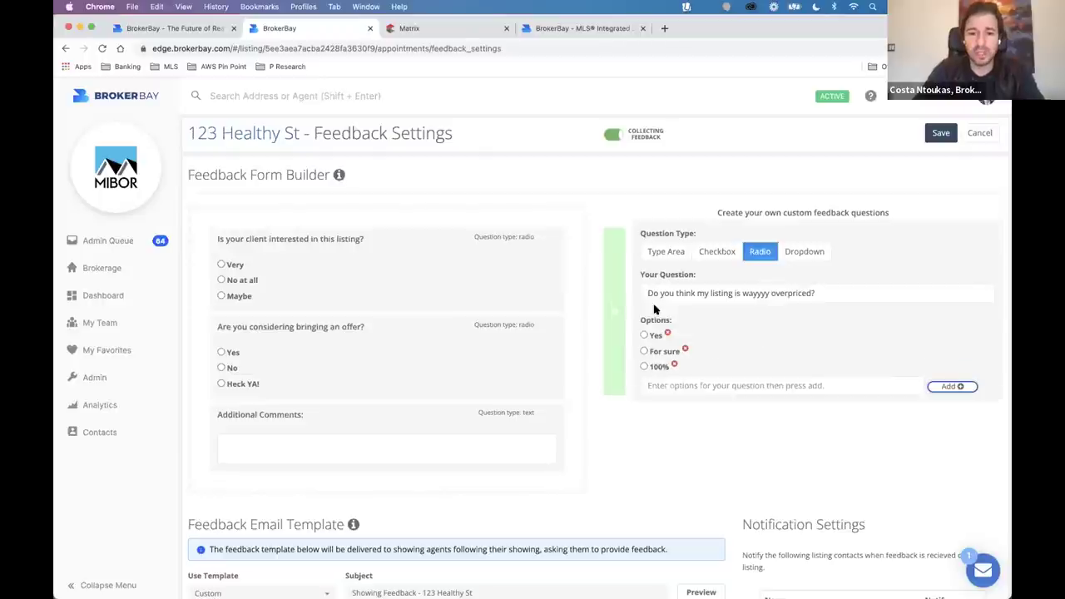
click(604, 250)
drag(374, 442, 338, 386)
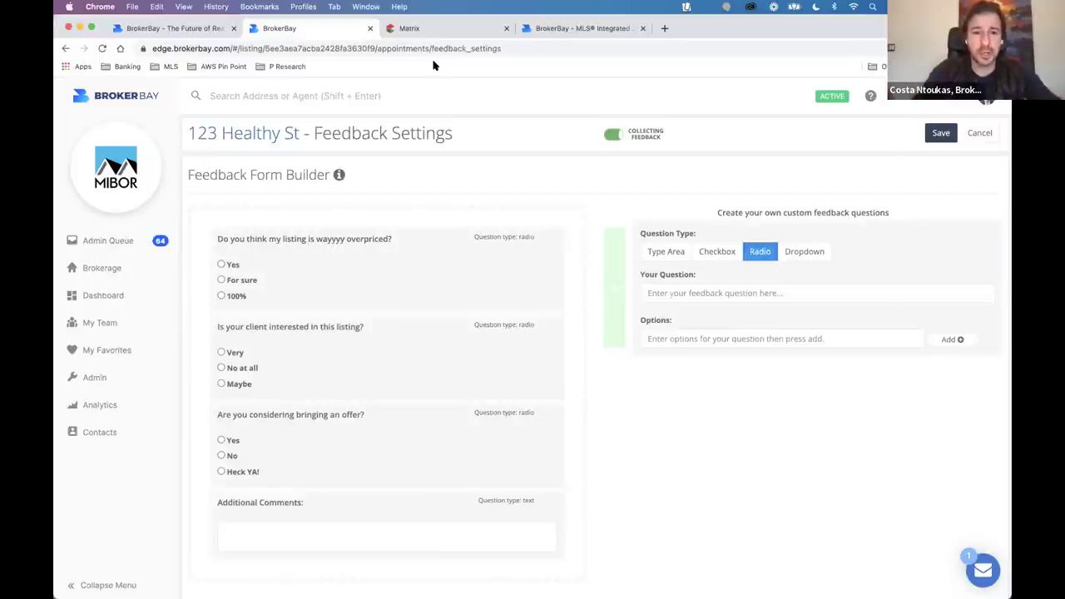
Remove the agent first-name, View Listing, Feedback and Book Showing link tags from the feedback email.
scroll(381, 207, down, 5)
scroll(381, 206, down, 8)
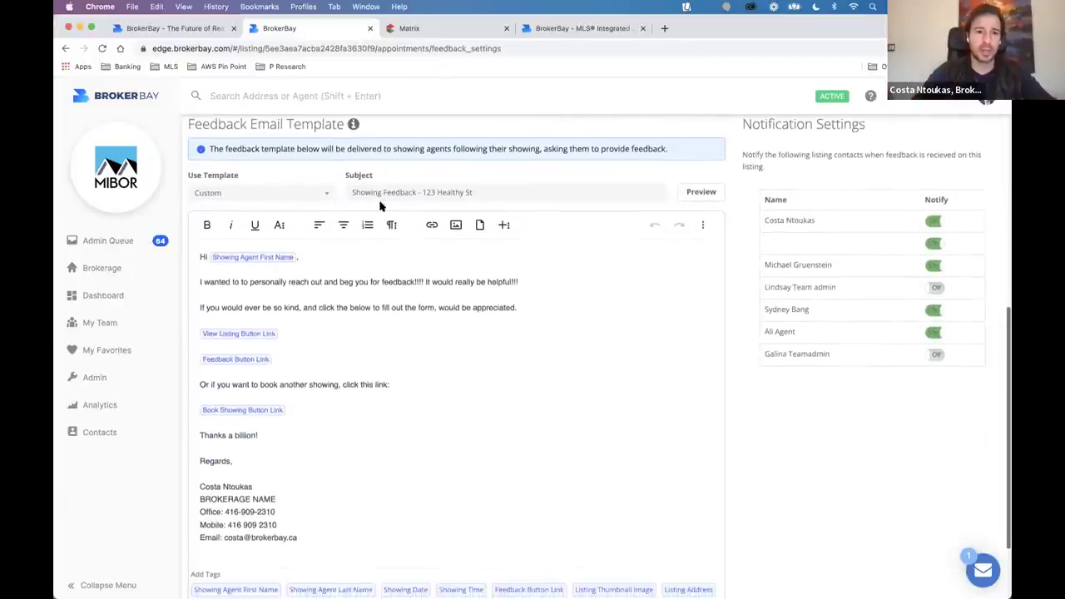
scroll(381, 207, up, 1)
drag(192, 145, 344, 145)
click(395, 142)
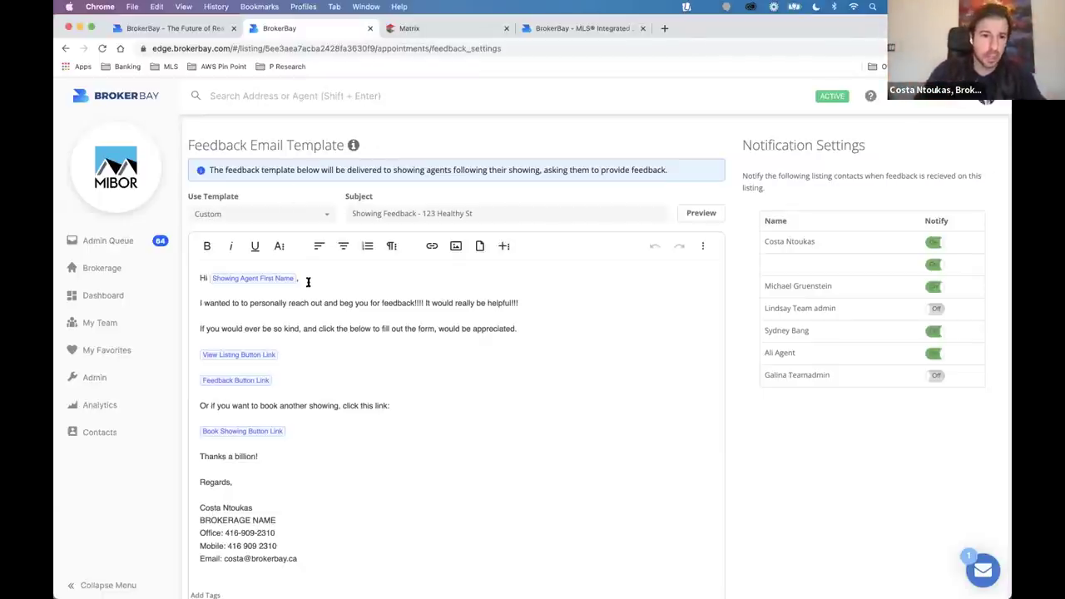
key(Up)
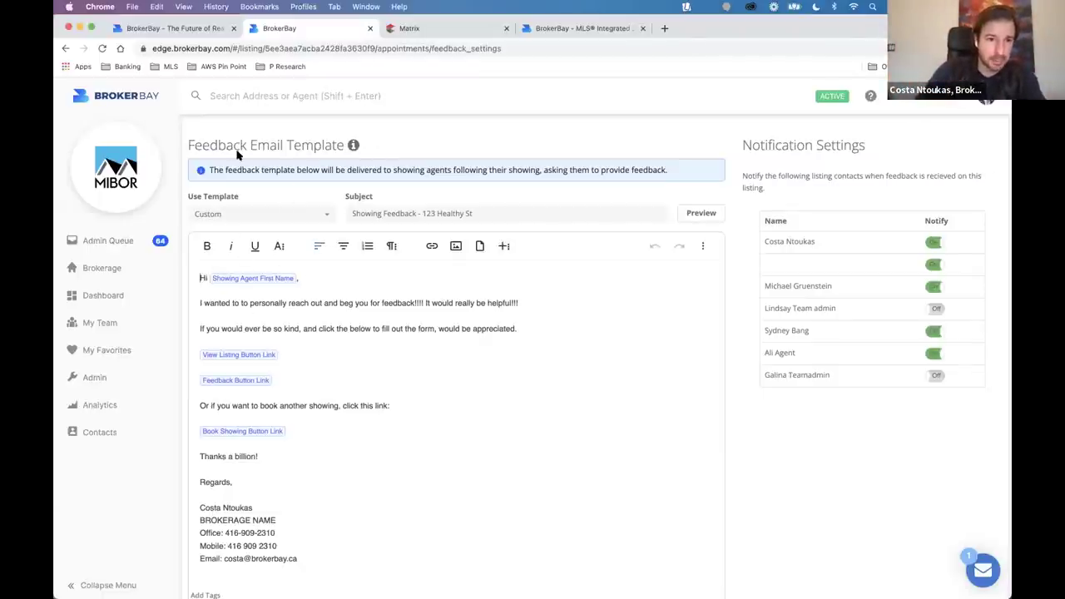
drag(189, 146, 305, 150)
click(267, 288)
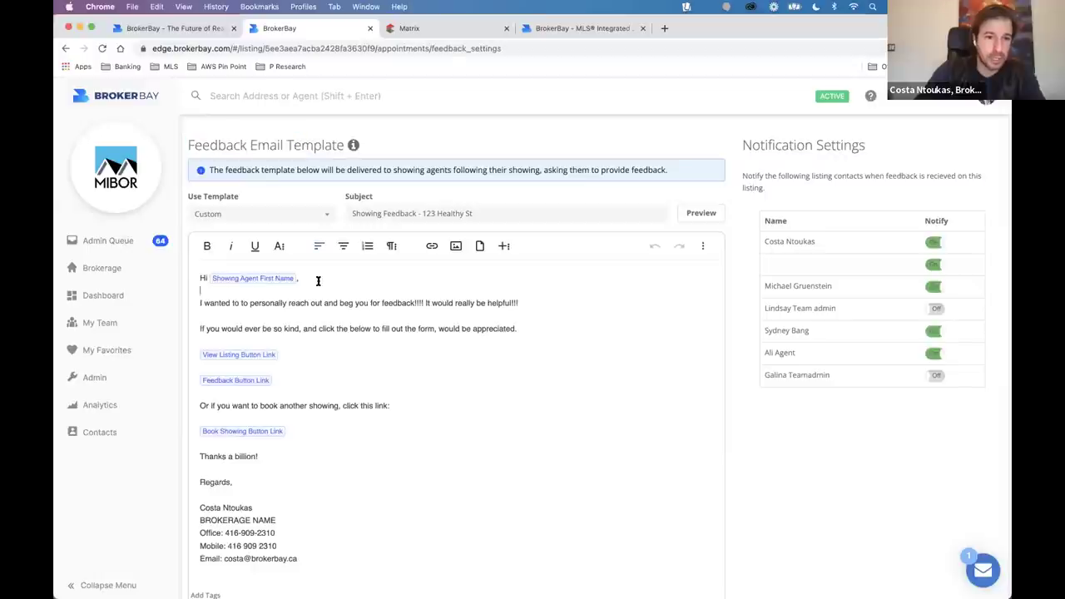
key(BackSpace)
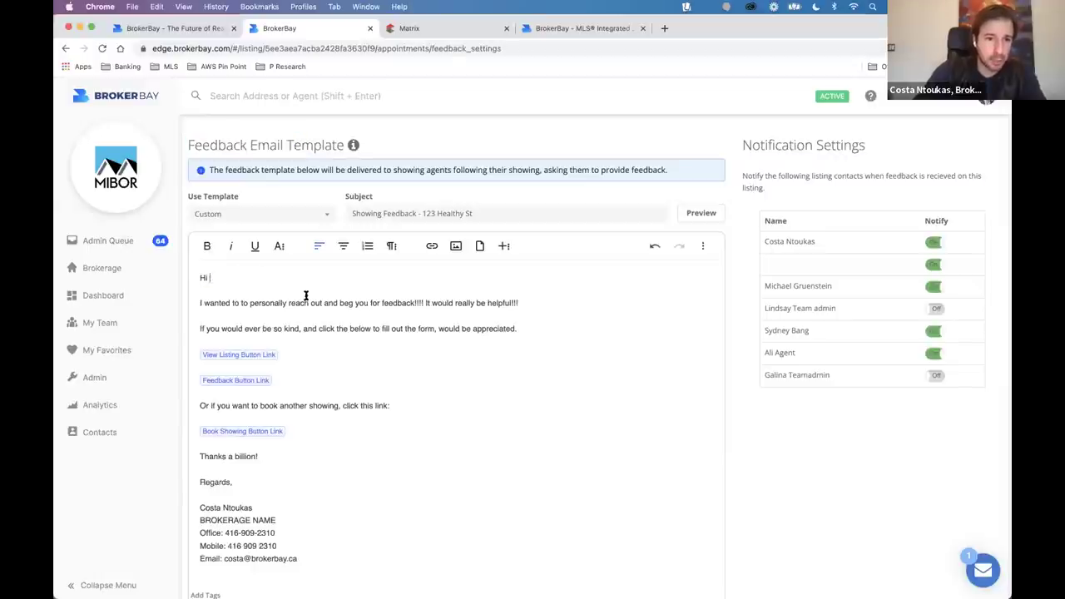
click(292, 353)
key(BackSpace)
click(286, 379)
key(BackSpace)
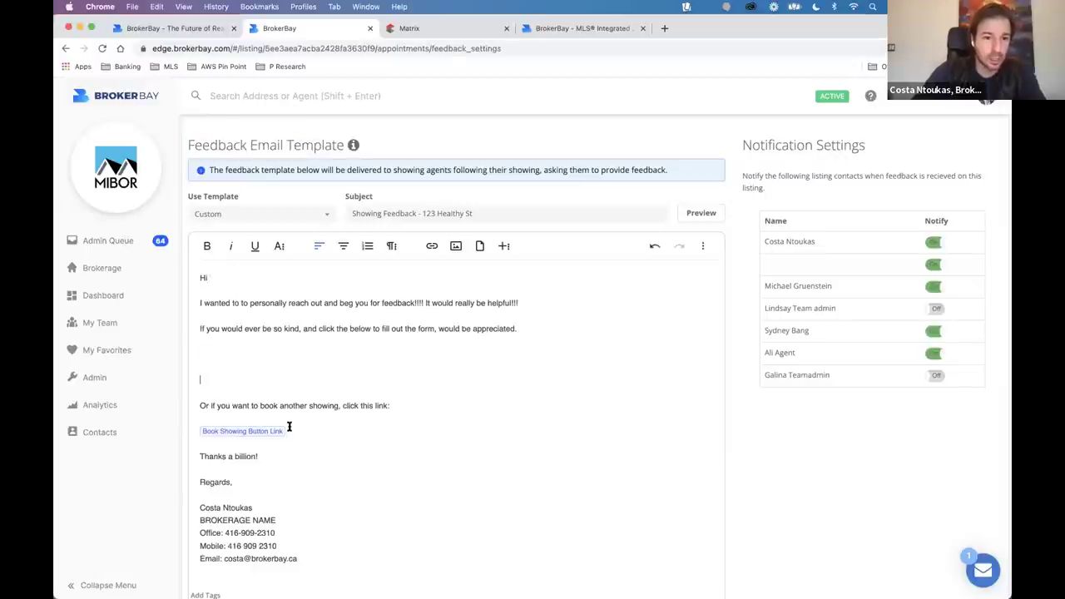
click(289, 426)
key(BackSpace)
Insert the first-name tag after Hi, plus Listing Thumbnail, Feedback and Book Showing link tags.
scroll(312, 532, down, 2)
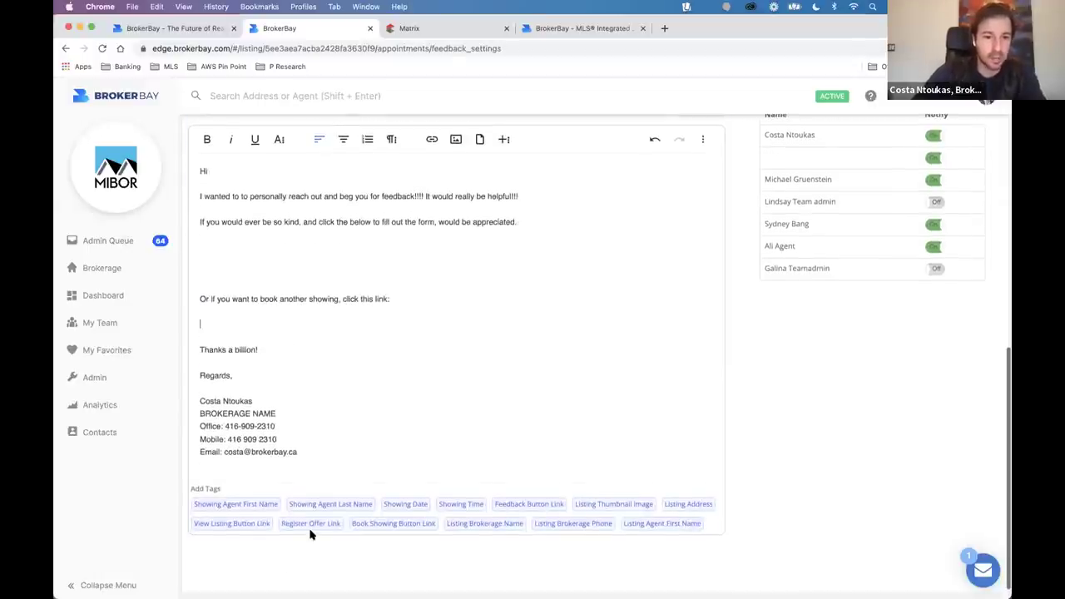
scroll(312, 528, down, 2)
scroll(312, 527, up, 2)
scroll(355, 362, up, 1)
click(238, 194)
drag(221, 528, 270, 195)
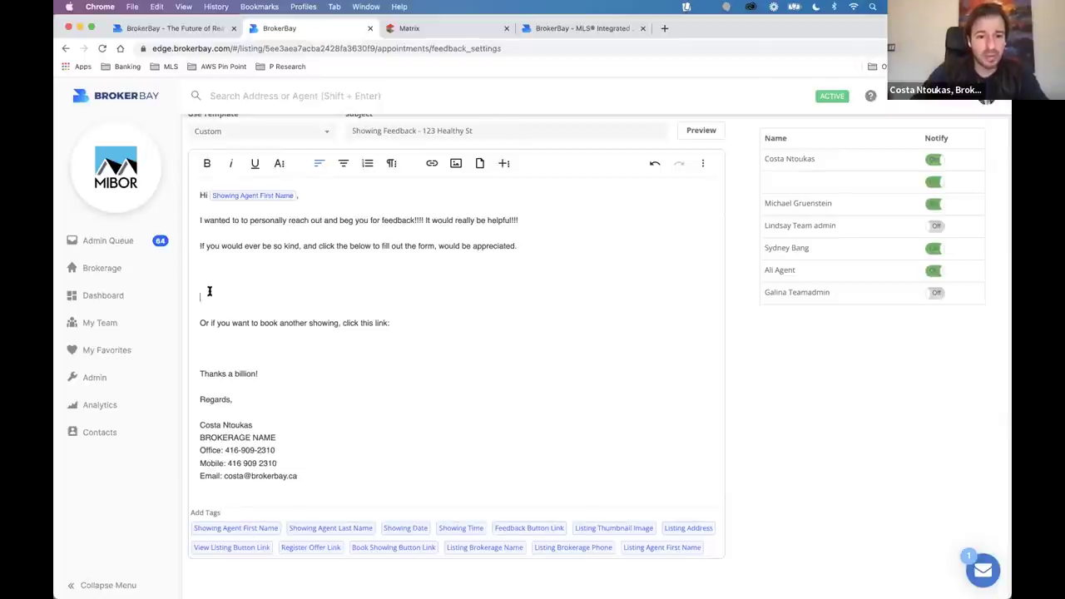
drag(527, 528, 269, 297)
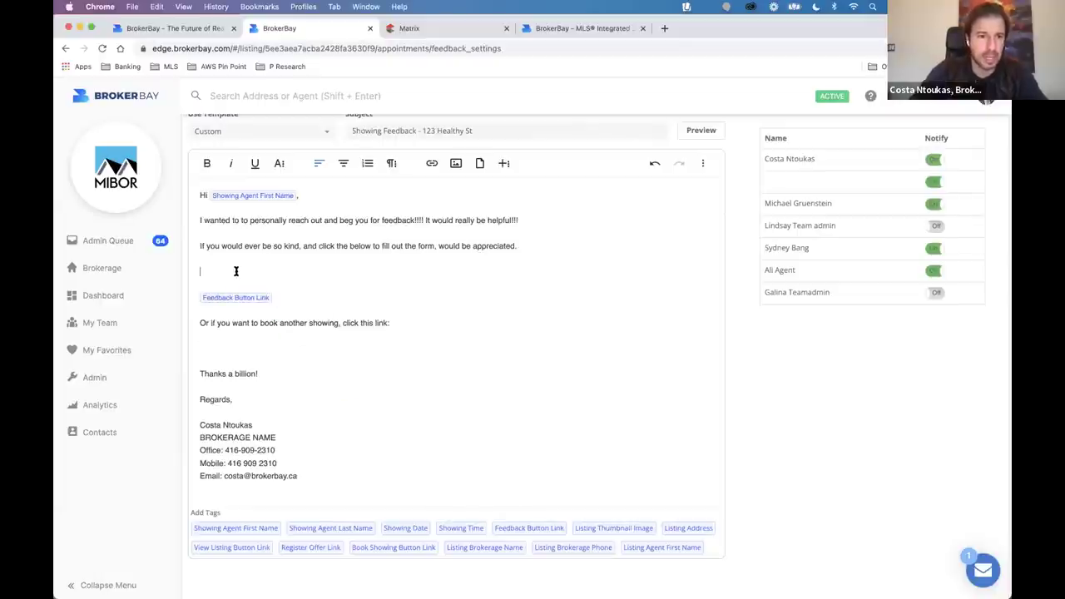
drag(599, 528, 254, 272)
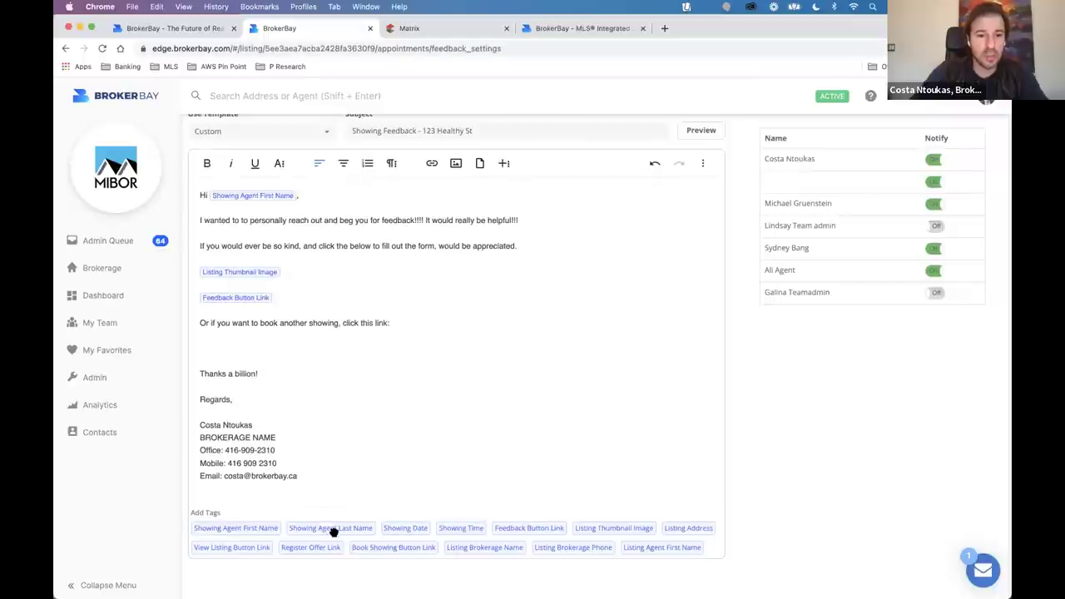
drag(418, 544, 315, 347)
drag(196, 194, 402, 446)
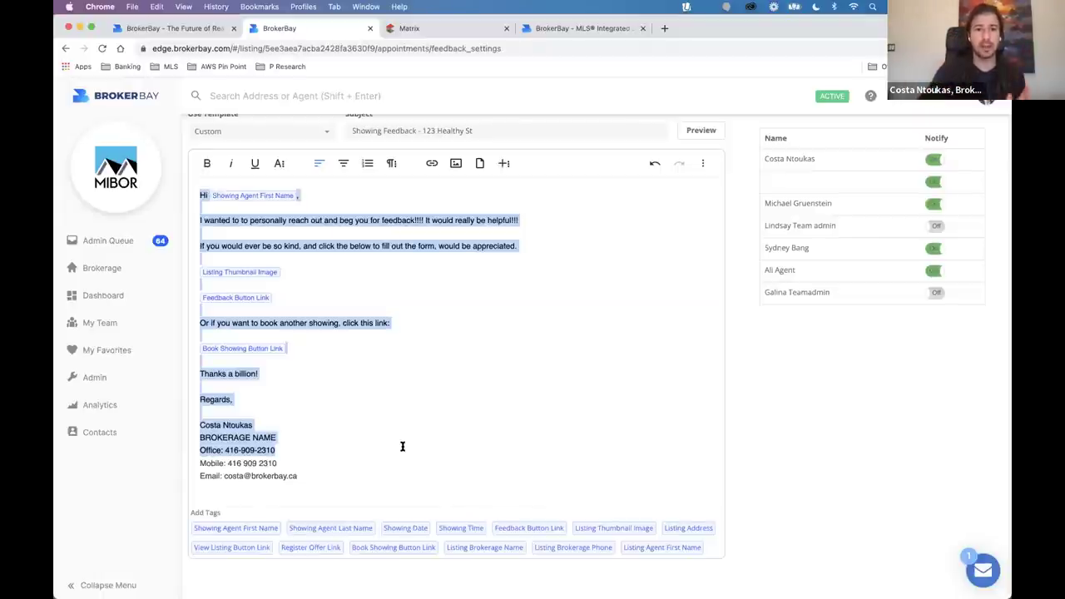
click(240, 293)
scroll(361, 313, up, 5)
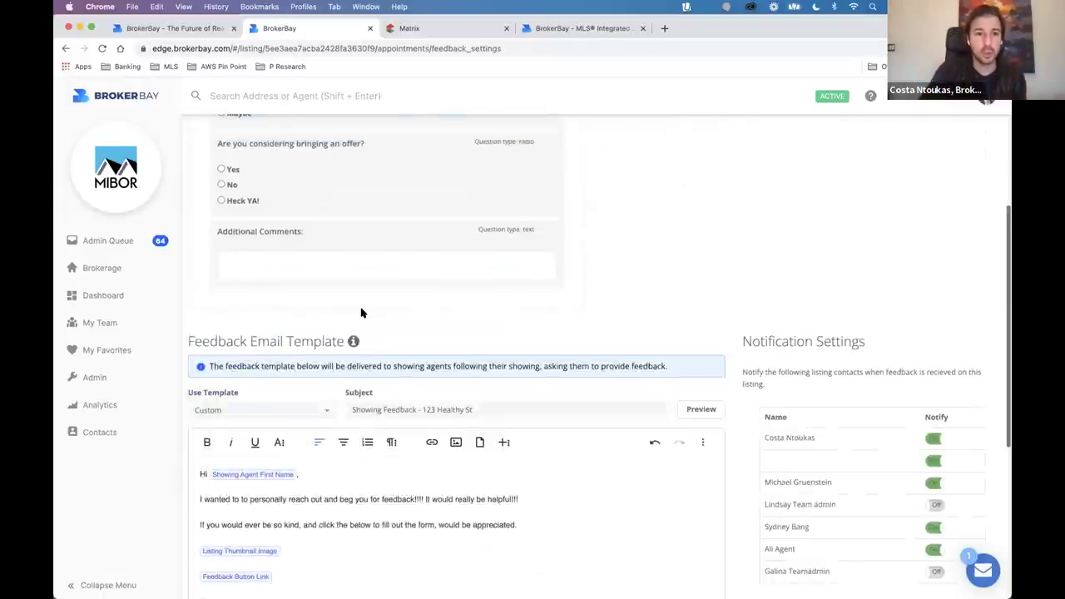
scroll(361, 312, up, 6)
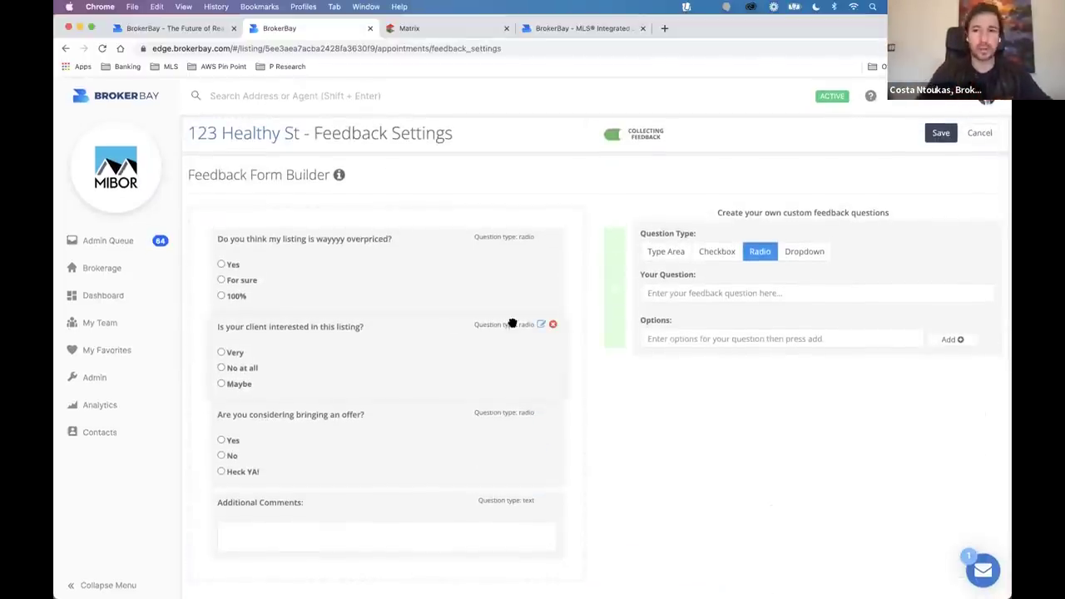
Save the feedback form settings and open the 123 Healthy St listing page.
click(952, 136)
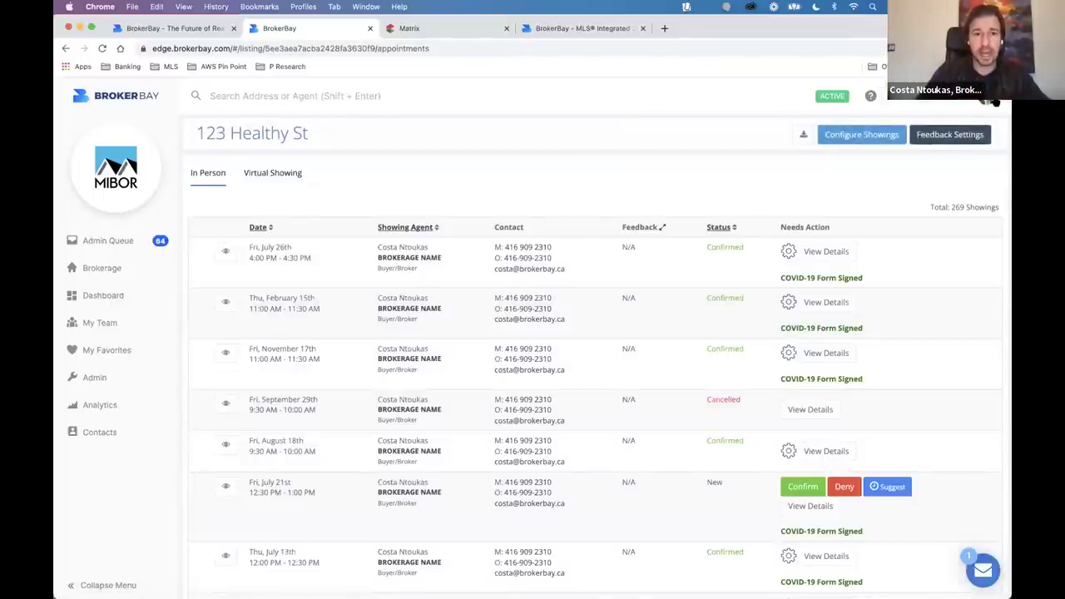
click(292, 135)
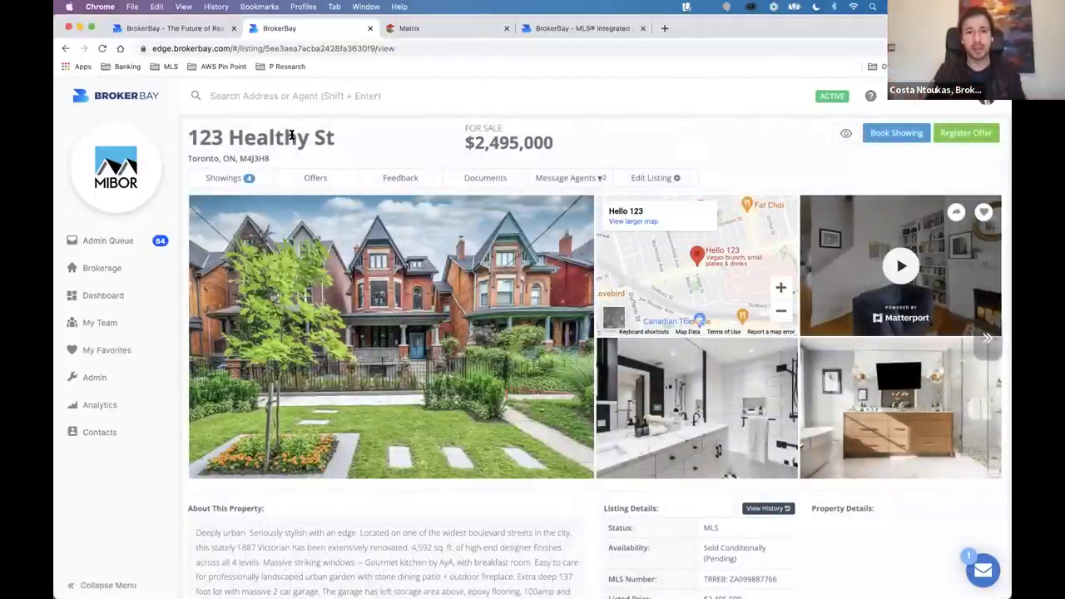
triple_click(317, 138)
click(369, 143)
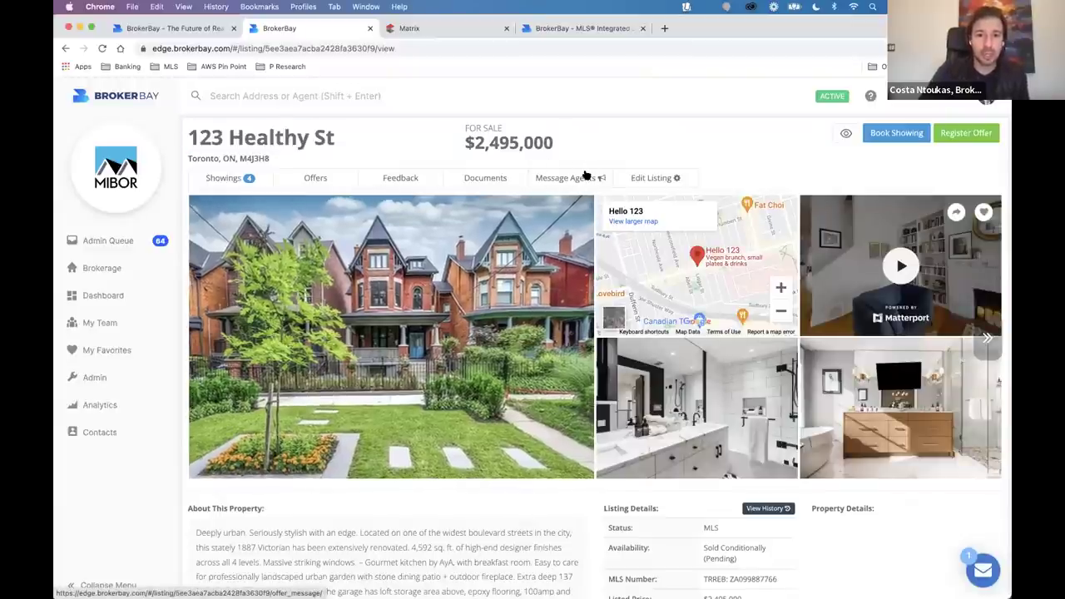
Start a Message Agents email addressed to Completed Showings Only.
click(583, 178)
scroll(221, 400, down, 10)
scroll(221, 401, down, 10)
scroll(221, 400, down, 3)
scroll(221, 400, up, 20)
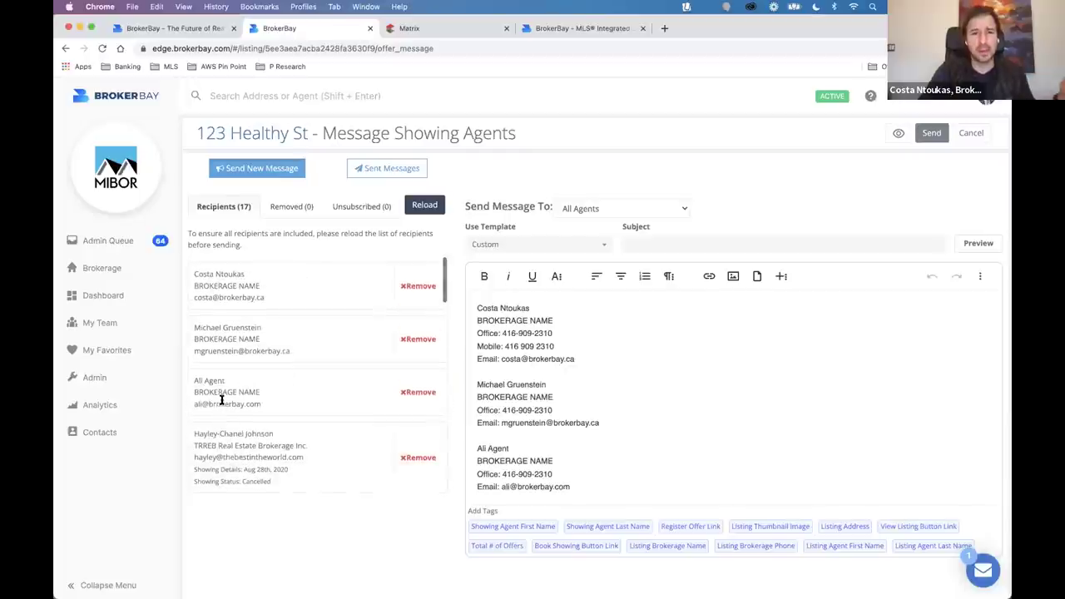
drag(462, 207, 554, 210)
click(590, 208)
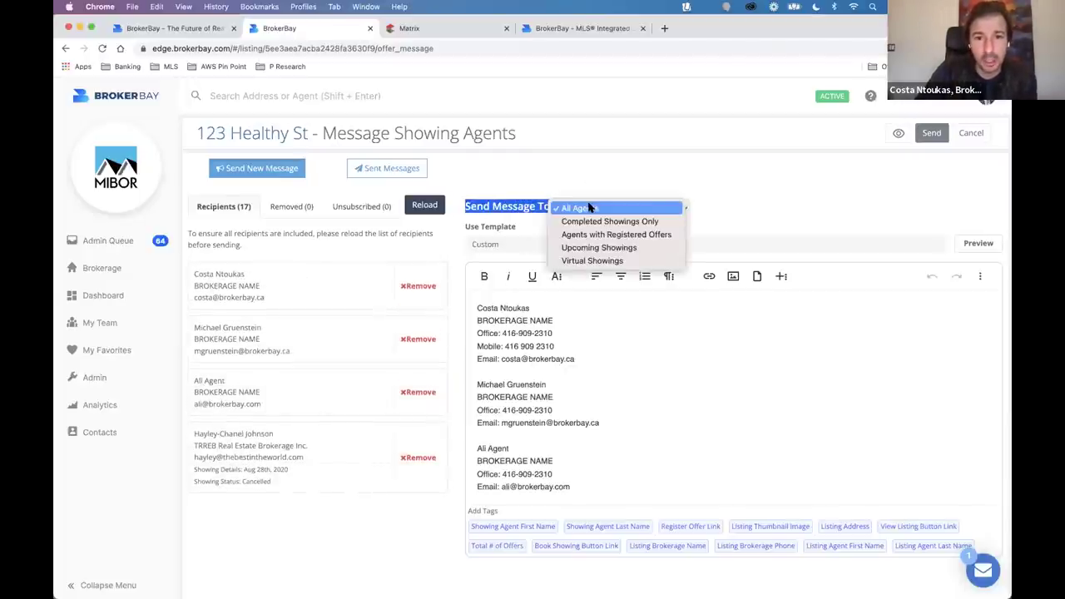
click(593, 222)
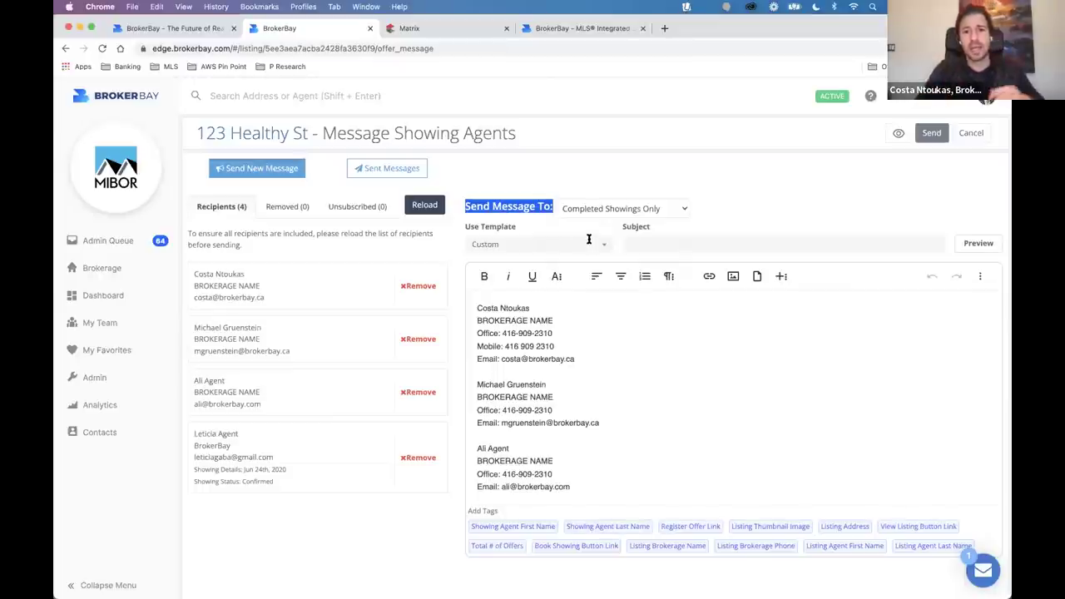
click(589, 240)
Delete the agent signature blocks from the message body.
drag(581, 476, 495, 433)
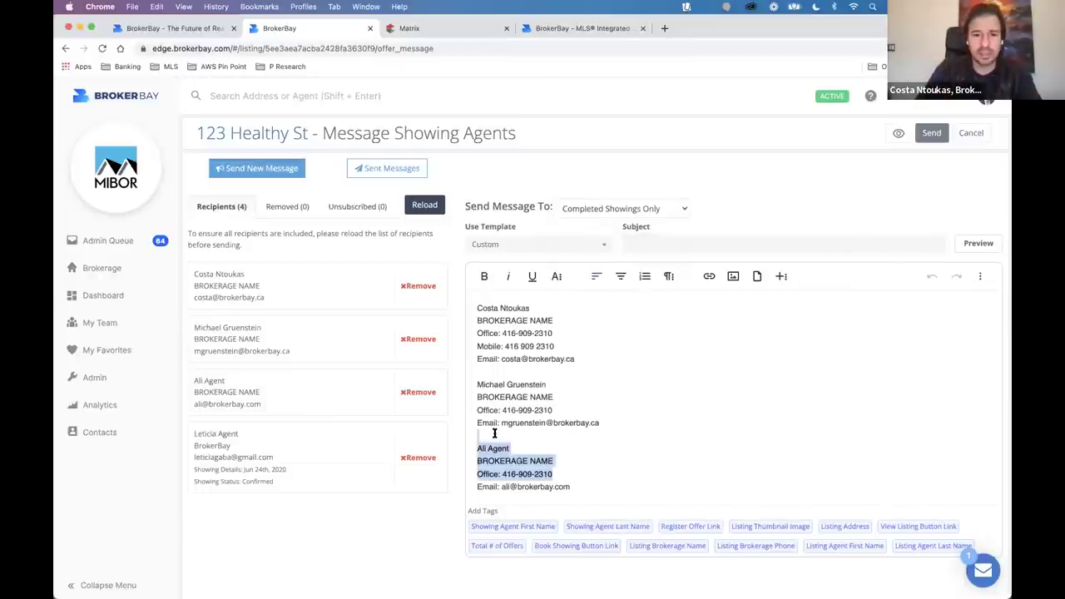
key(BackSpace)
key(shift+Down)
key(BackSpace)
triple_click(514, 344)
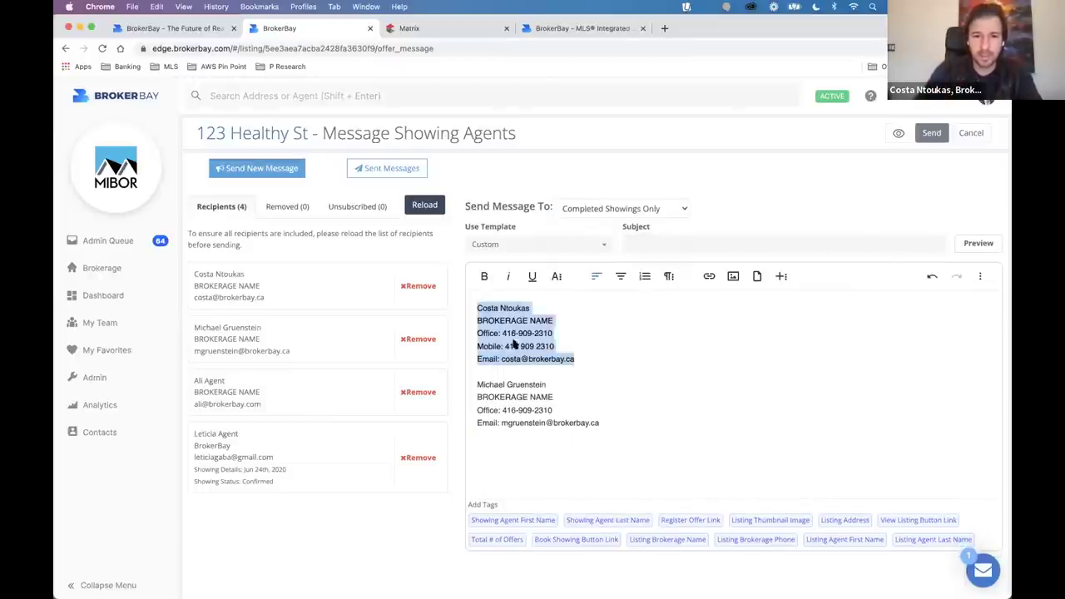
key(BackSpace)
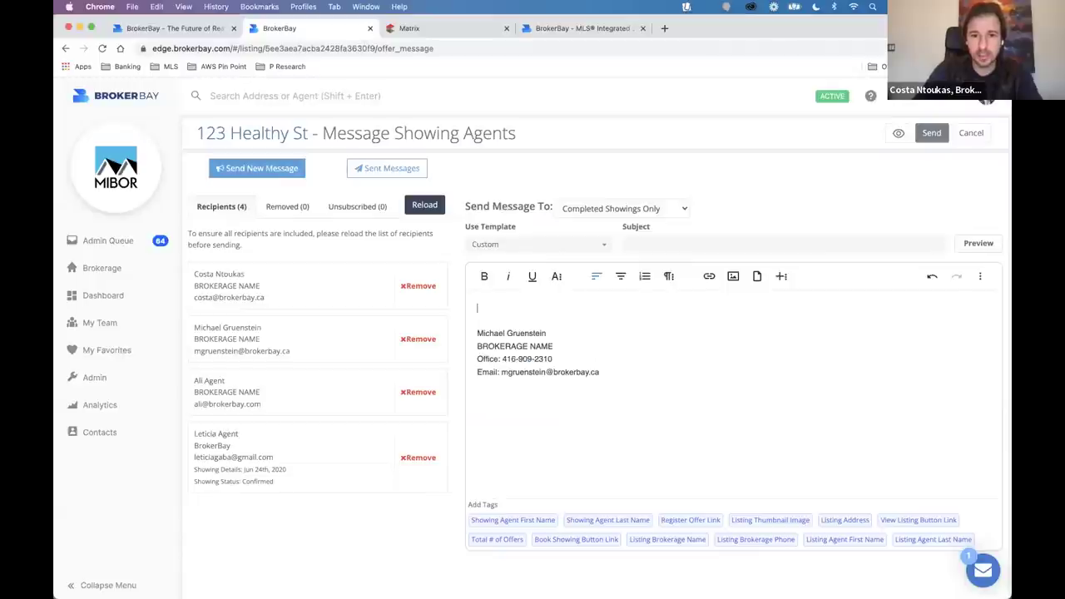
Set subject '123 Healthy St - Offer Received' and write 'Hi [First Name], I wanted to personally reach out…'.
click(646, 242)
text(St - Offer Received)
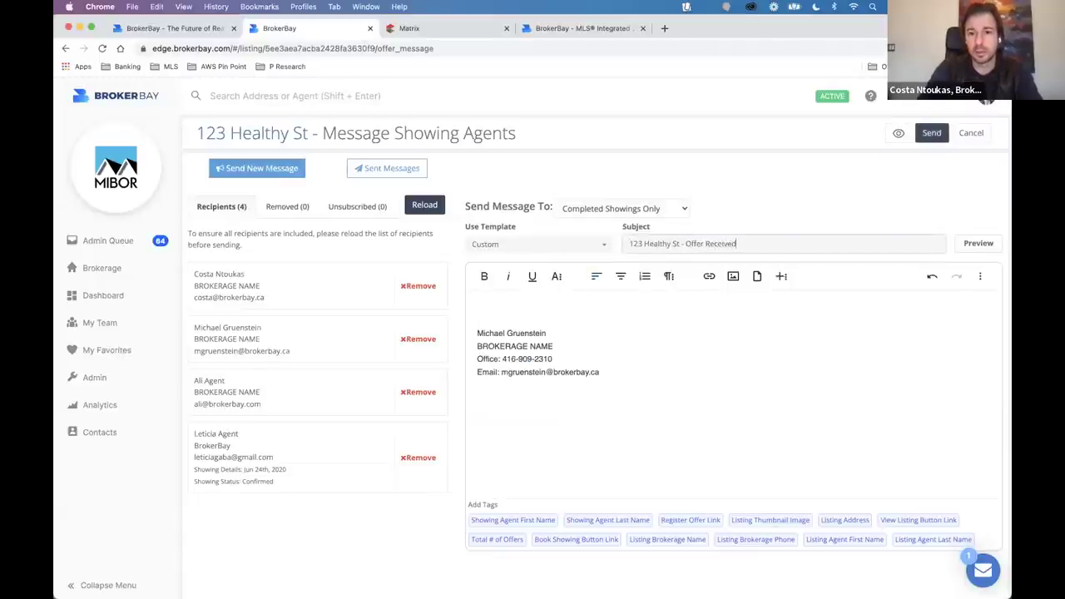
key(Tab)
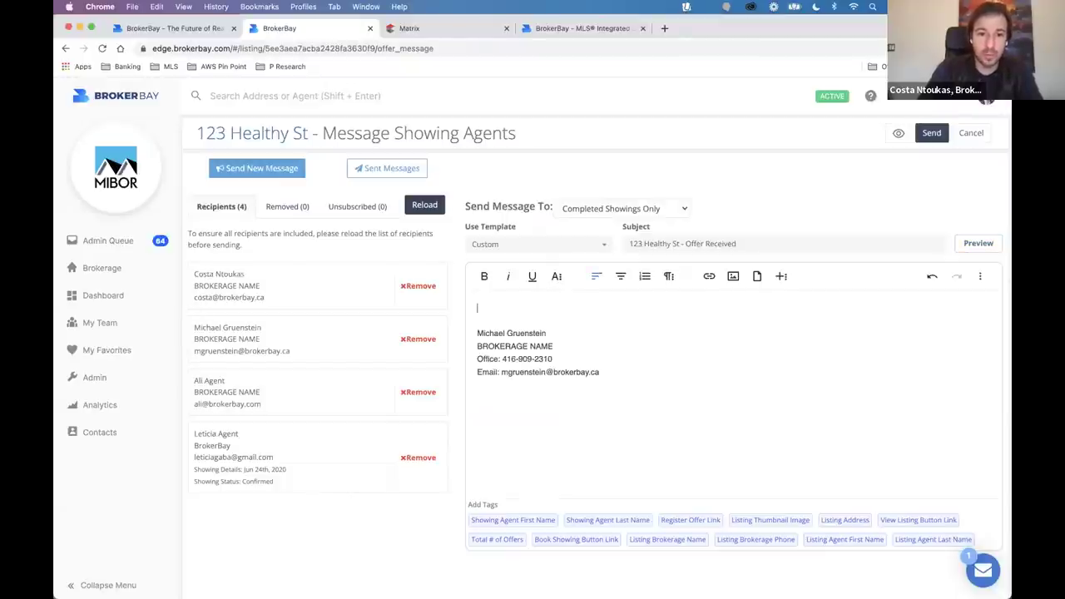
text(Hi)
drag(507, 520, 533, 307)
text(,)
key(Return)
key(Return)
text(I wanted)
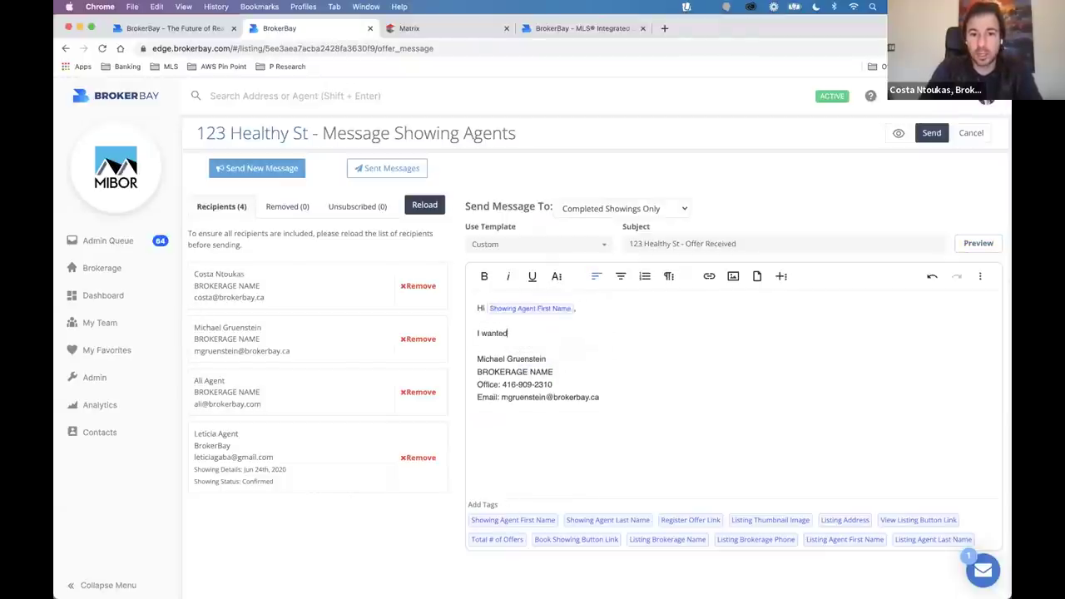
text( to persaon)
key(BackSpace)
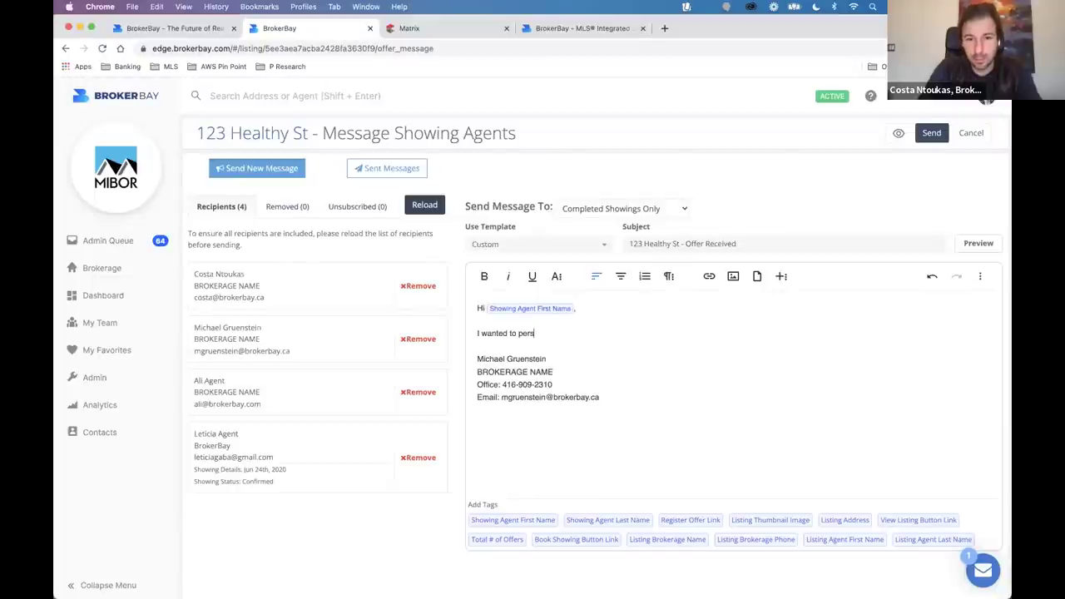
text(onally reach o)
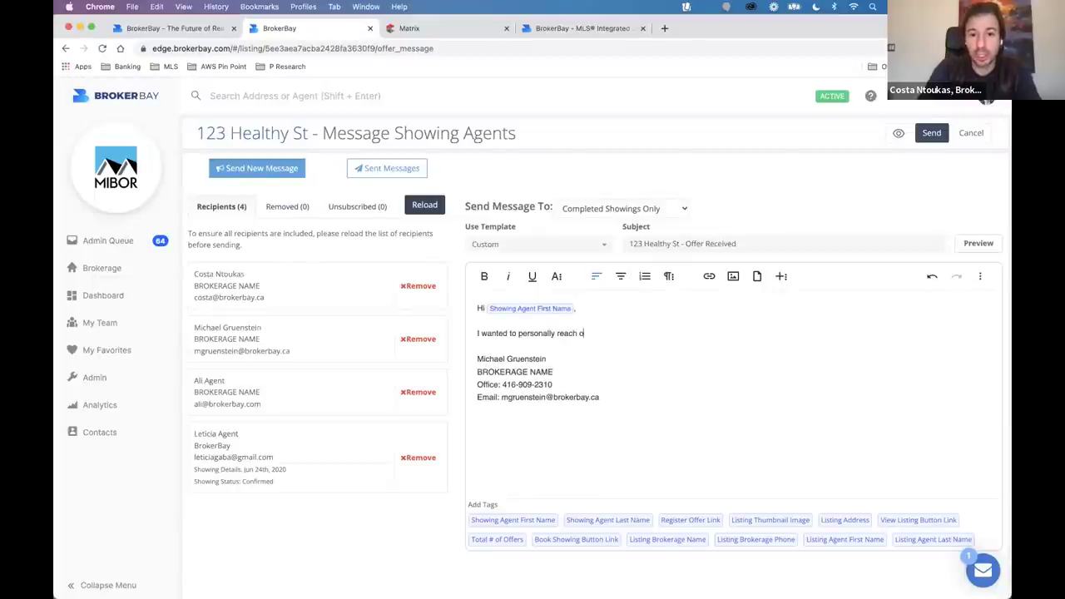
text(ut and let you know what)
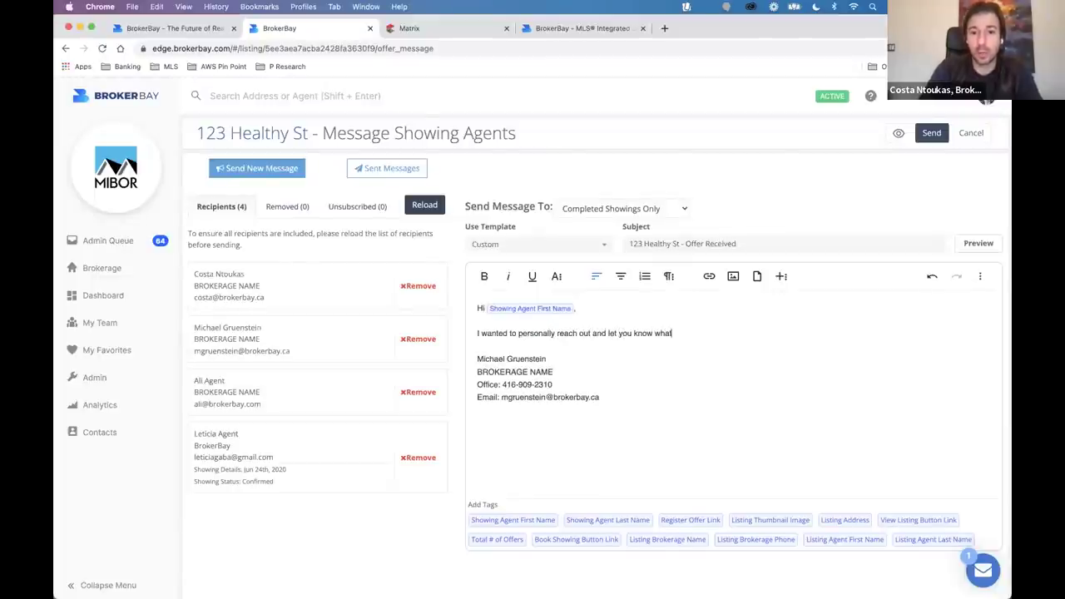
key(BackSpace)
key(BackSpace)
key(BackSpace)
key(BackSpace)
text(that we)
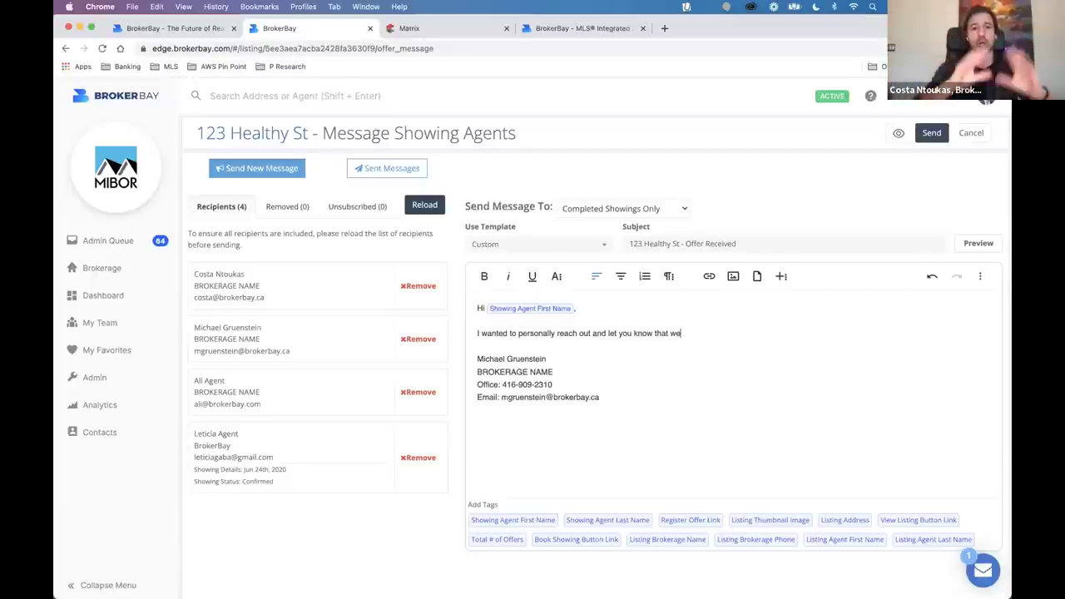
Remove two agents from the recipients, then return to the dashboard.
click(411, 338)
click(416, 404)
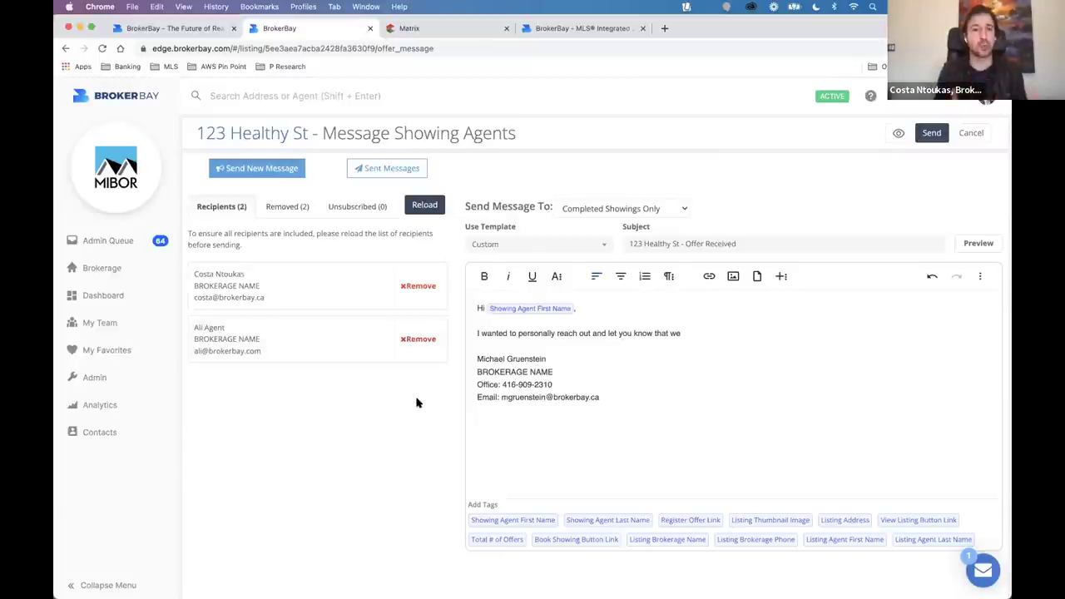
click(104, 295)
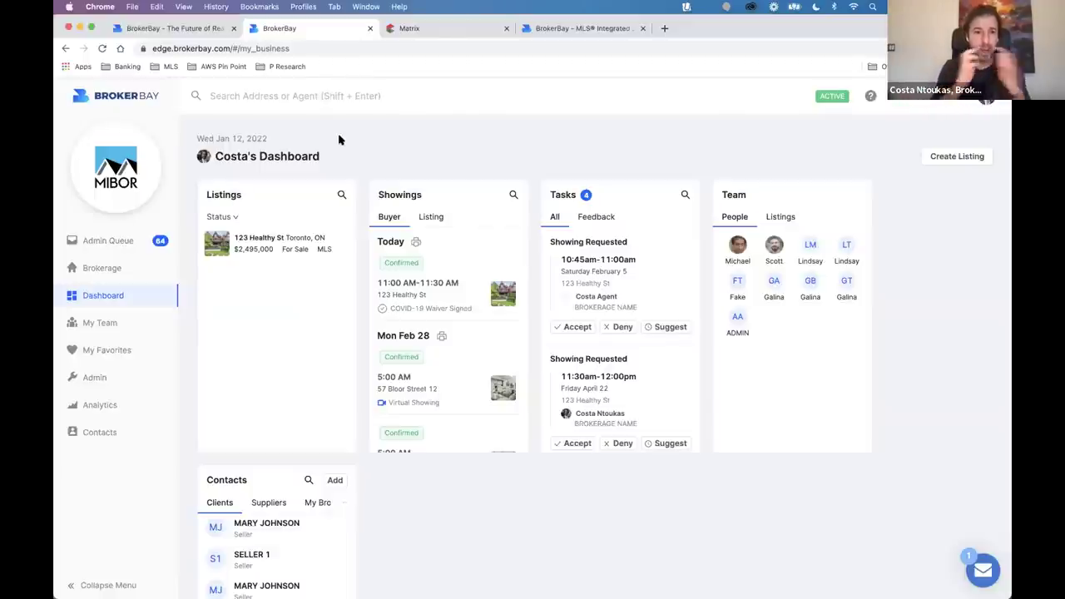
Switch to the 'BrokerBay - MLS Integrated' page about the 3D virtual showing platform.
click(553, 29)
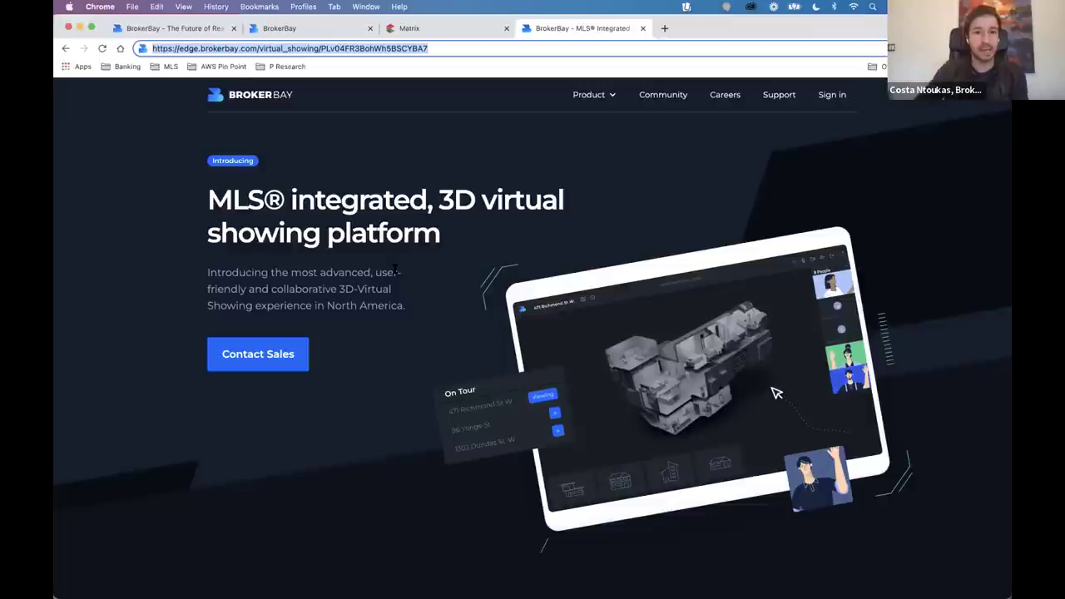
Load the 123 Healthy St virtual showing and mute the microphone.
click(441, 47)
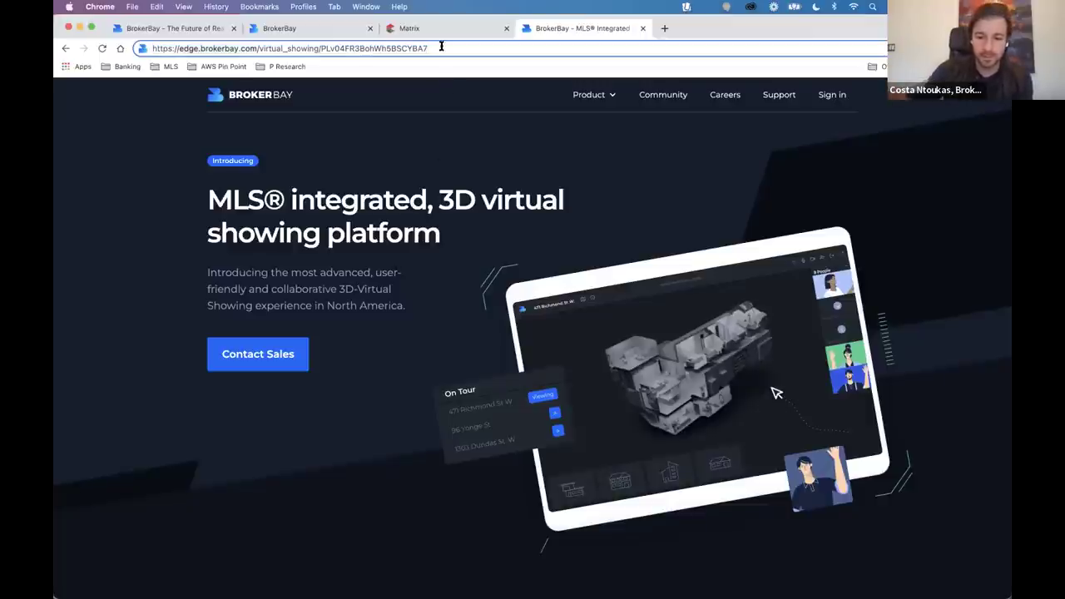
key(Return)
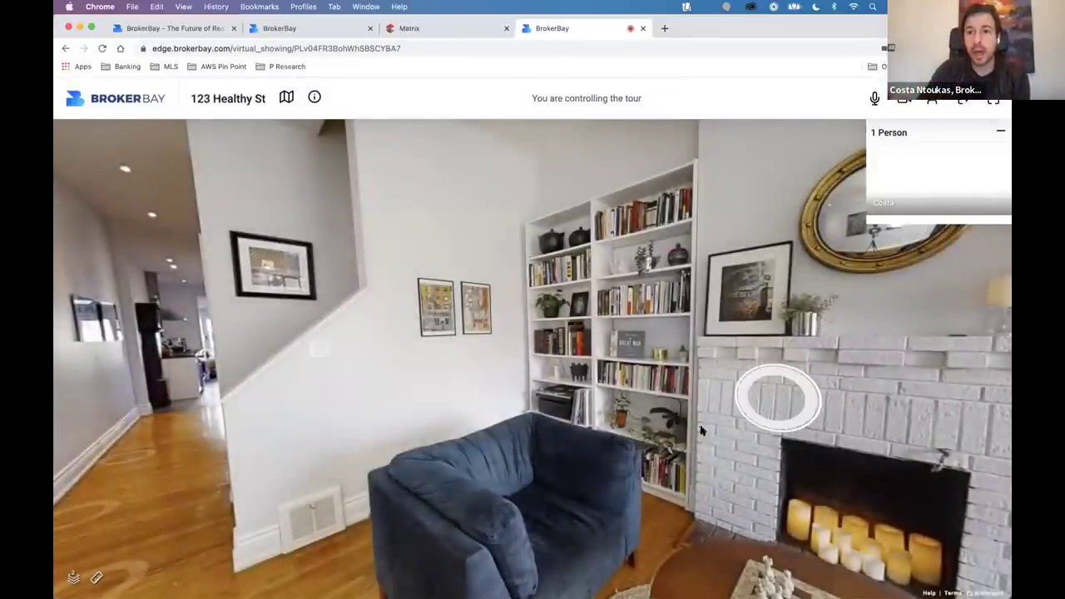
click(875, 99)
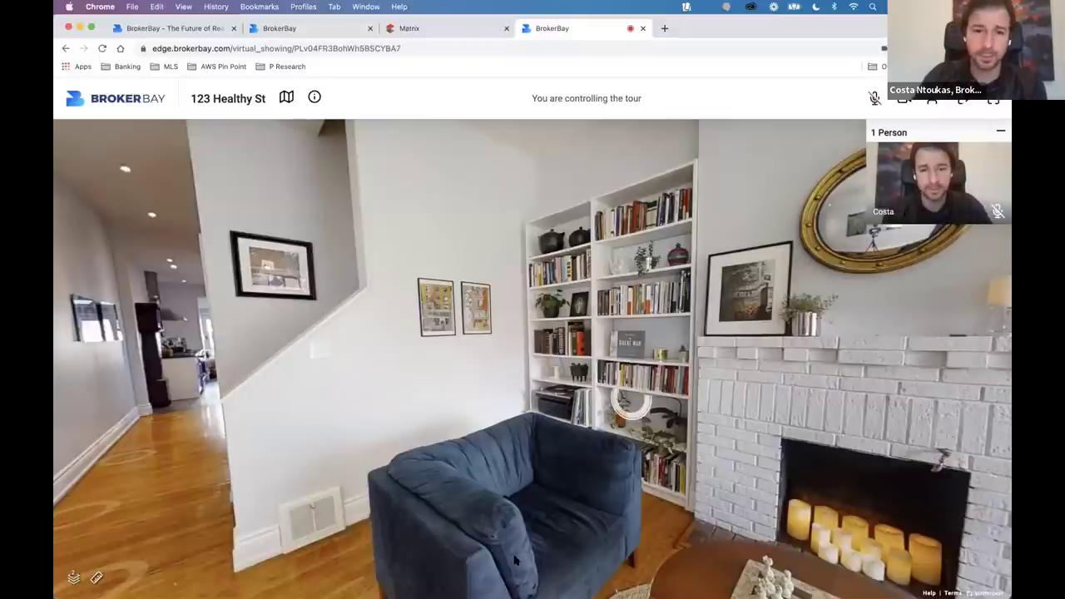
Invite the client to the tour by their e-mail address.
click(931, 99)
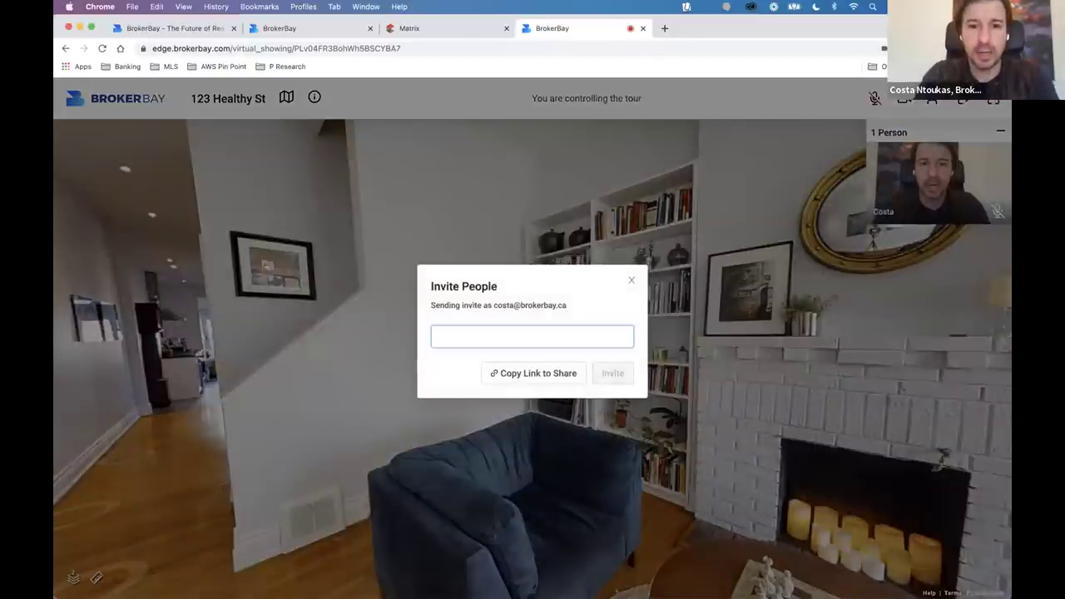
text(client@gmail.com)
click(612, 374)
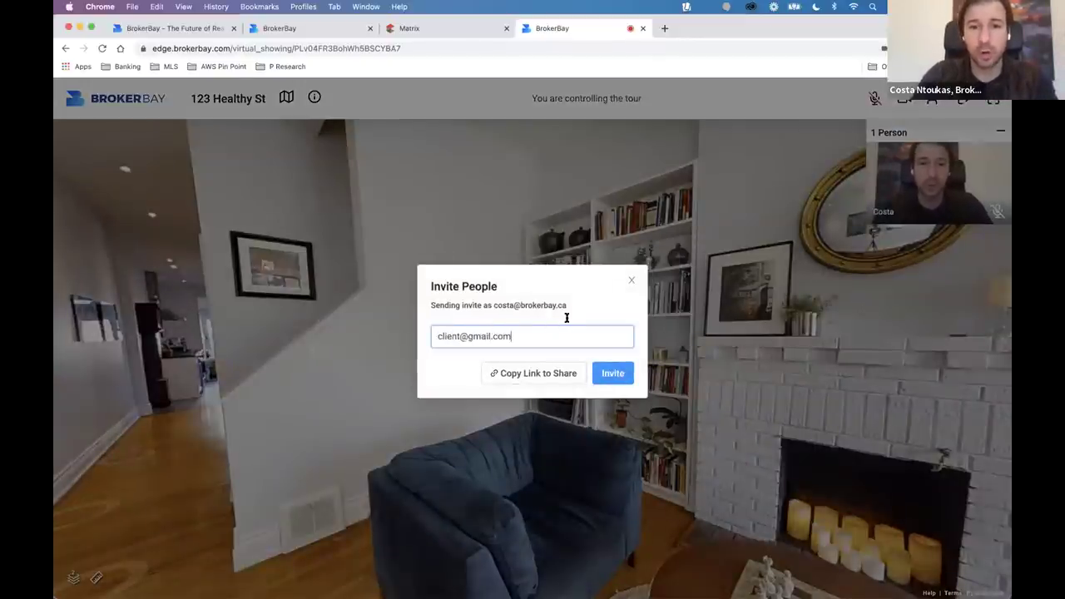
click(630, 282)
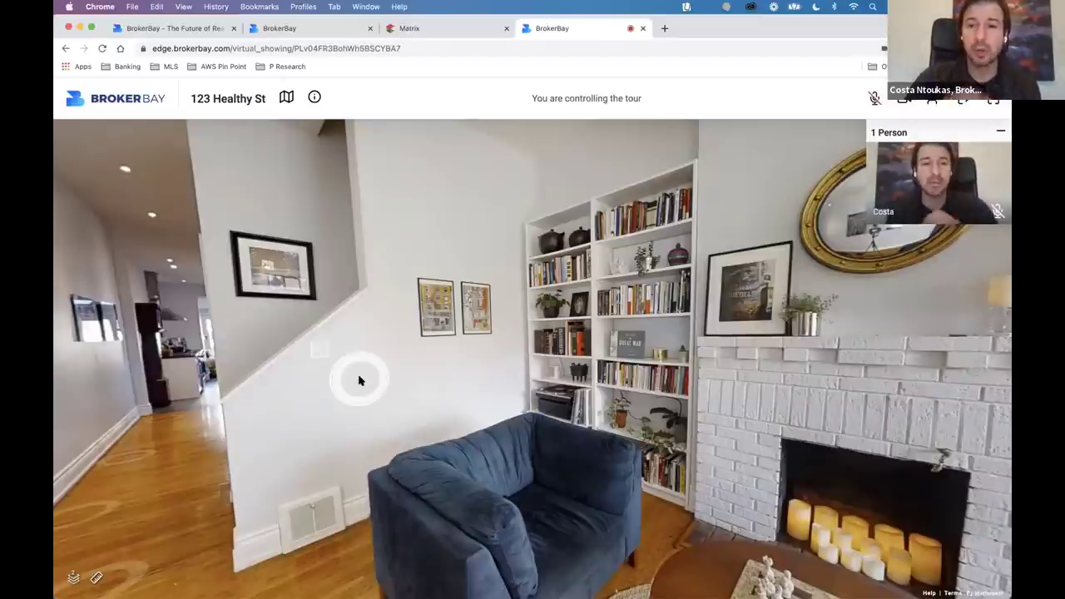
Walk through the hallway and dining room into the kitchen, facing the toaster and fridge.
click(280, 388)
click(433, 422)
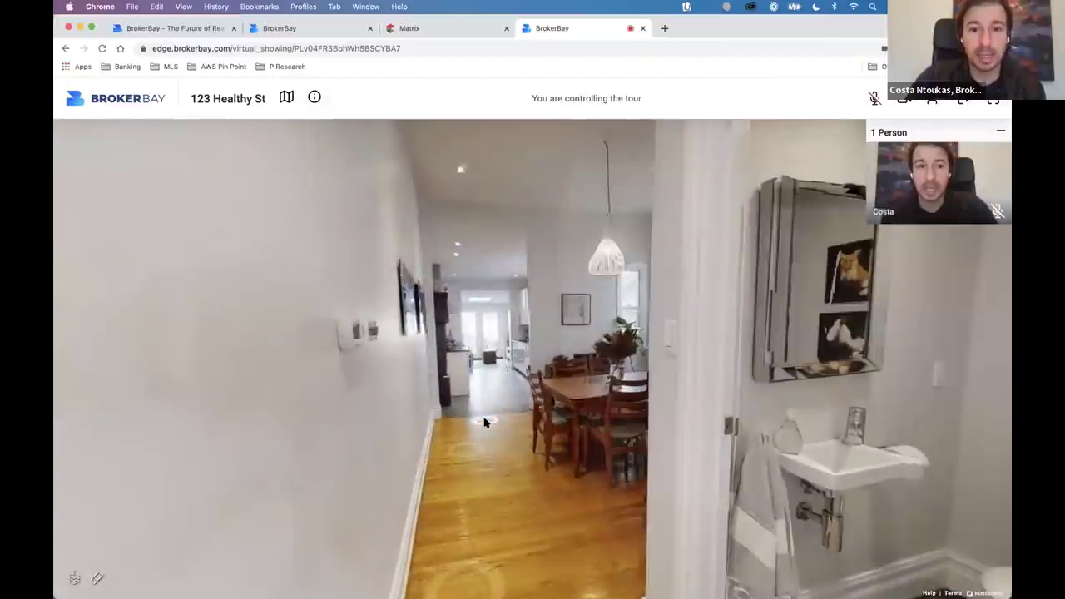
click(485, 422)
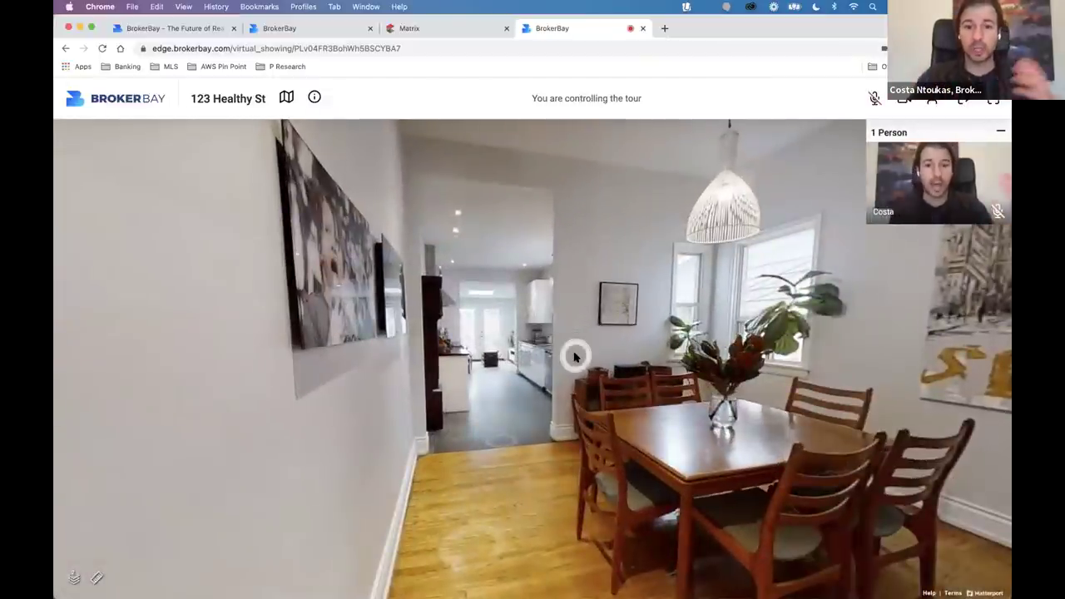
drag(651, 347, 533, 399)
click(493, 466)
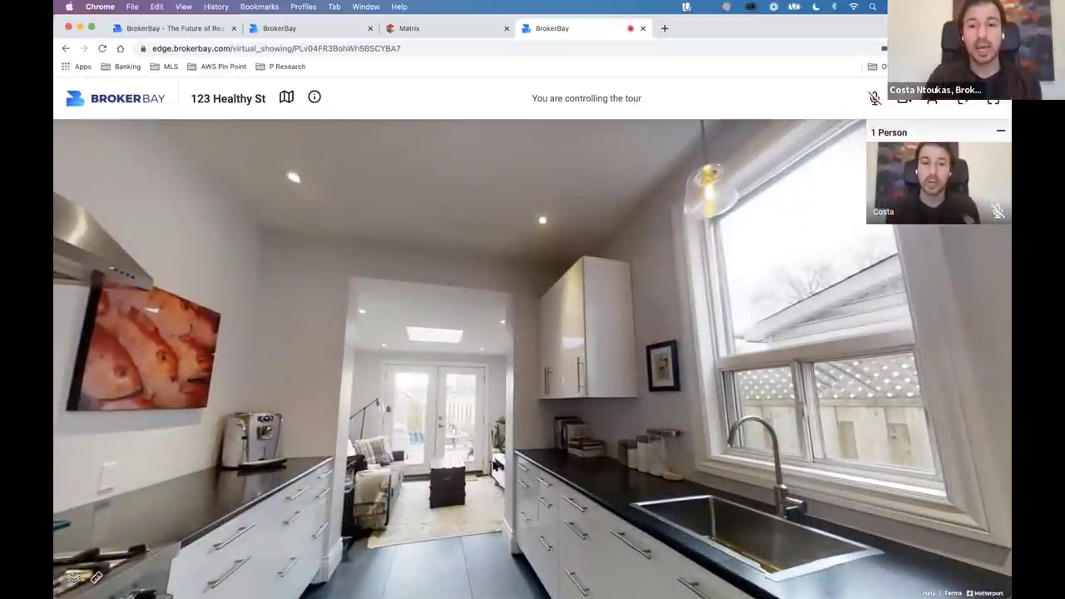
drag(563, 439, 135, 309)
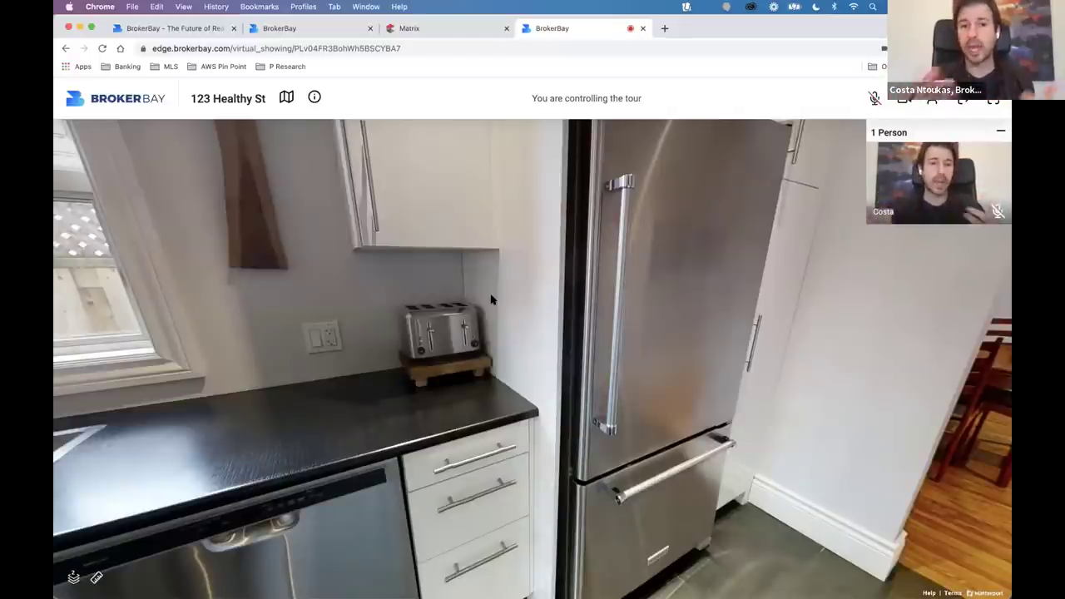
click(286, 97)
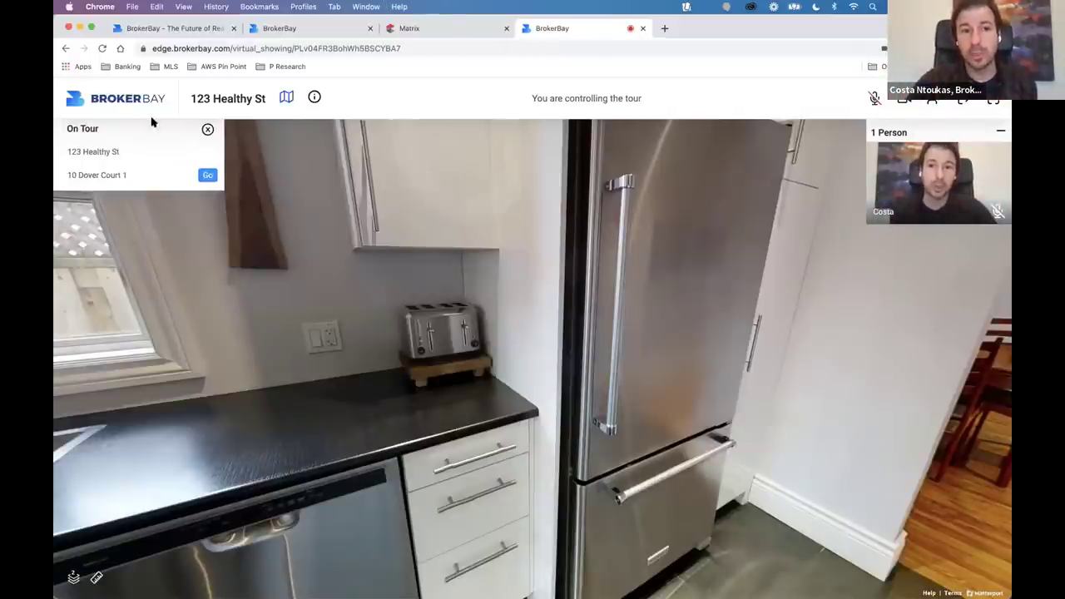
mouse_move(58, 132)
mouse_down()
mouse_move(113, 131)
mouse_move(130, 154)
mouse_up()
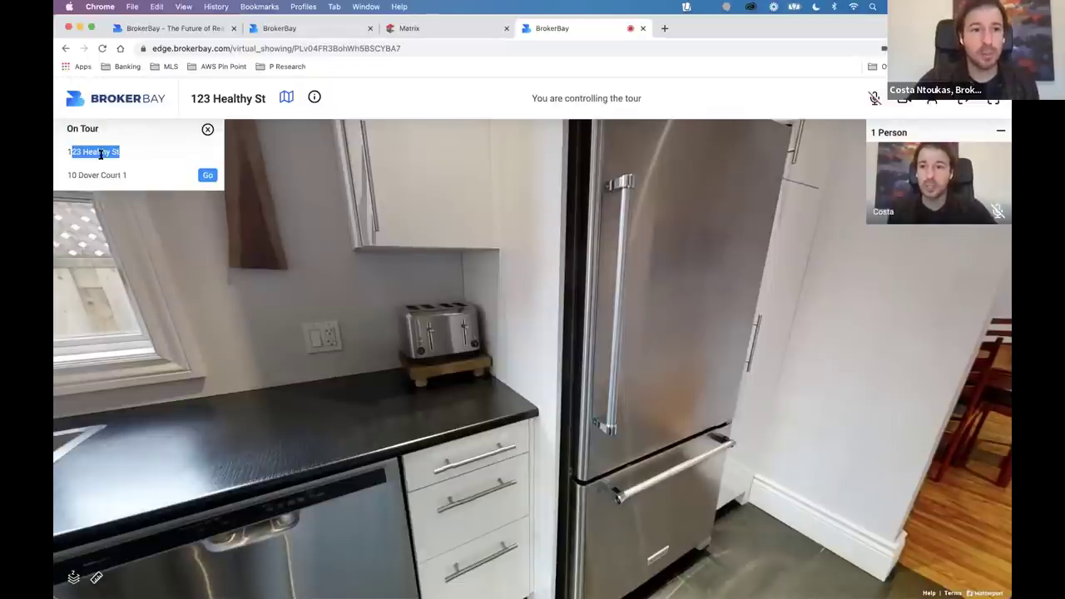
click(207, 175)
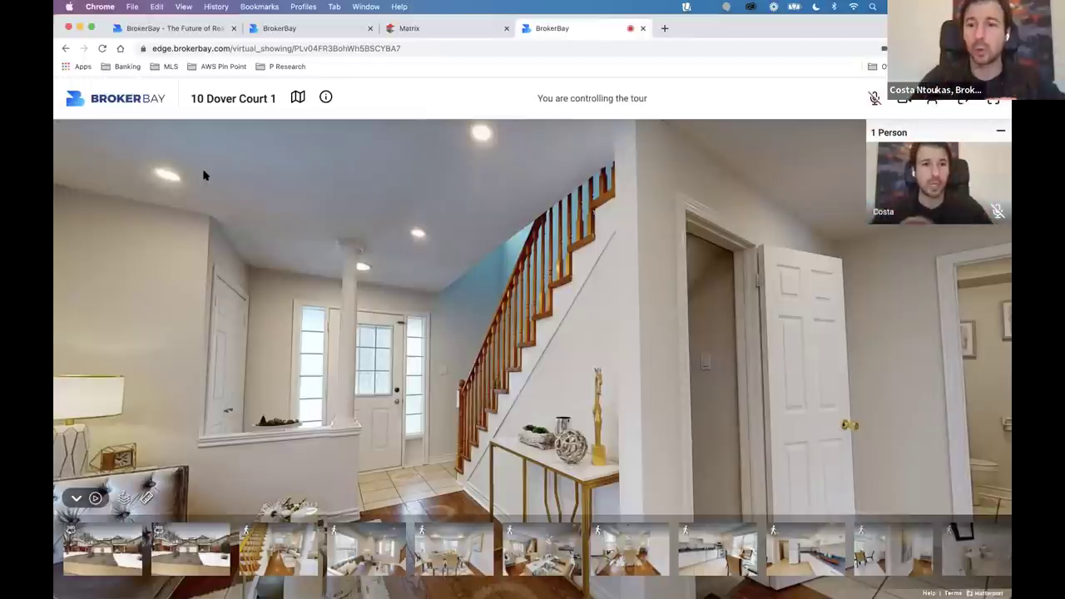
click(641, 28)
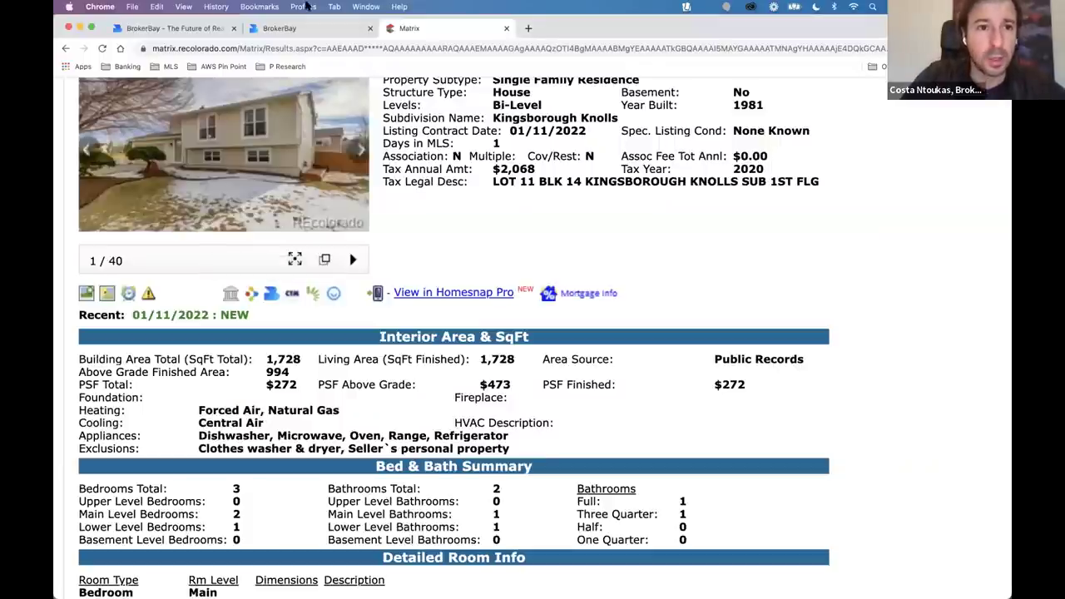
Return from the Matrix listing to the BrokerBay agent dashboard tab.
click(307, 28)
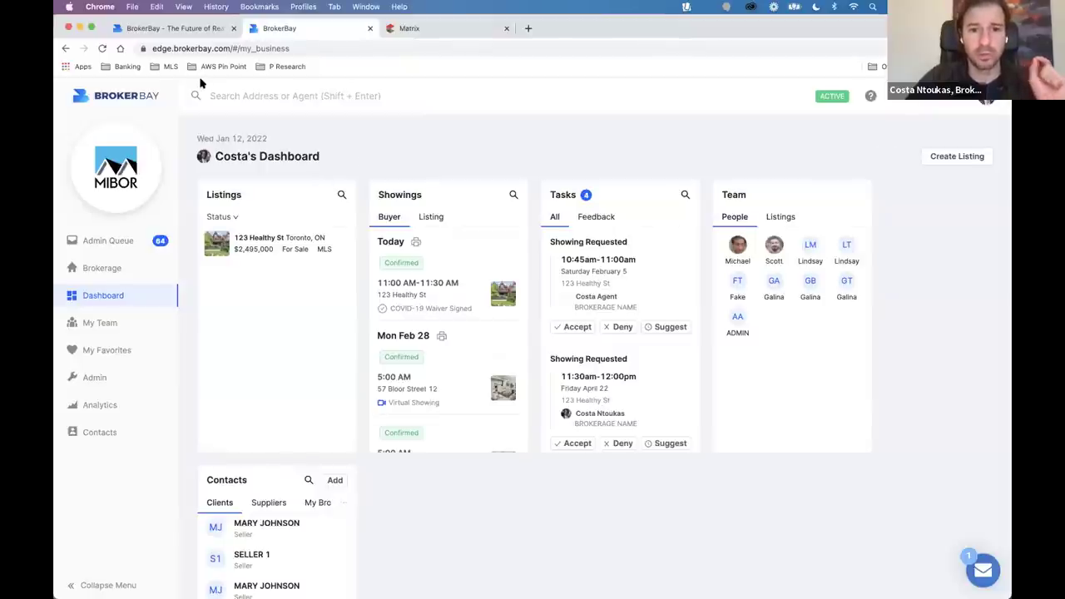
click(441, 33)
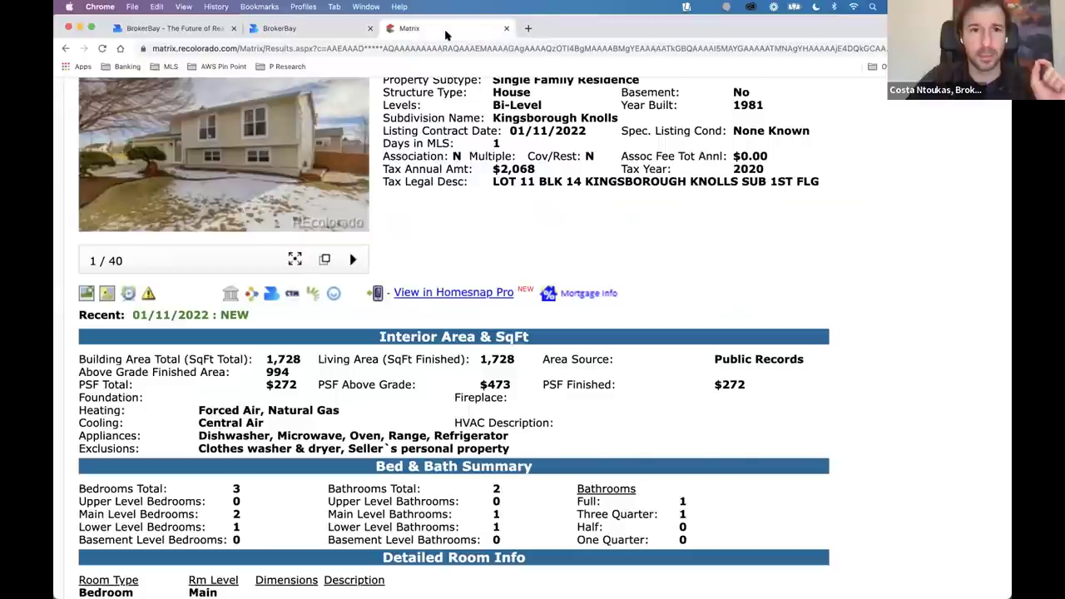
click(287, 30)
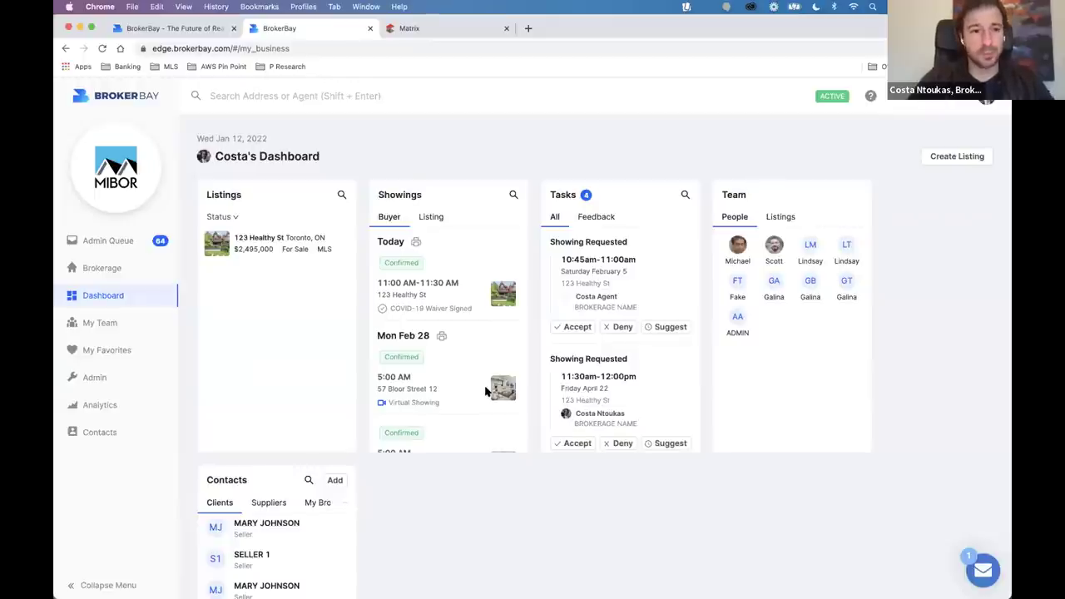
Open the Configure Showings page for the 123 Healthy St listing.
click(248, 240)
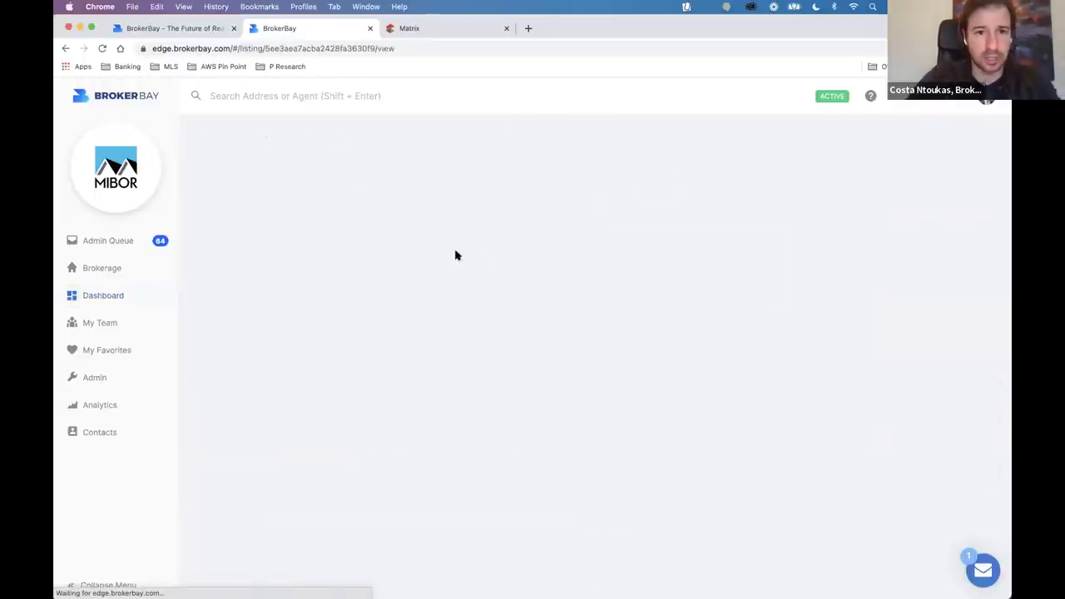
click(230, 177)
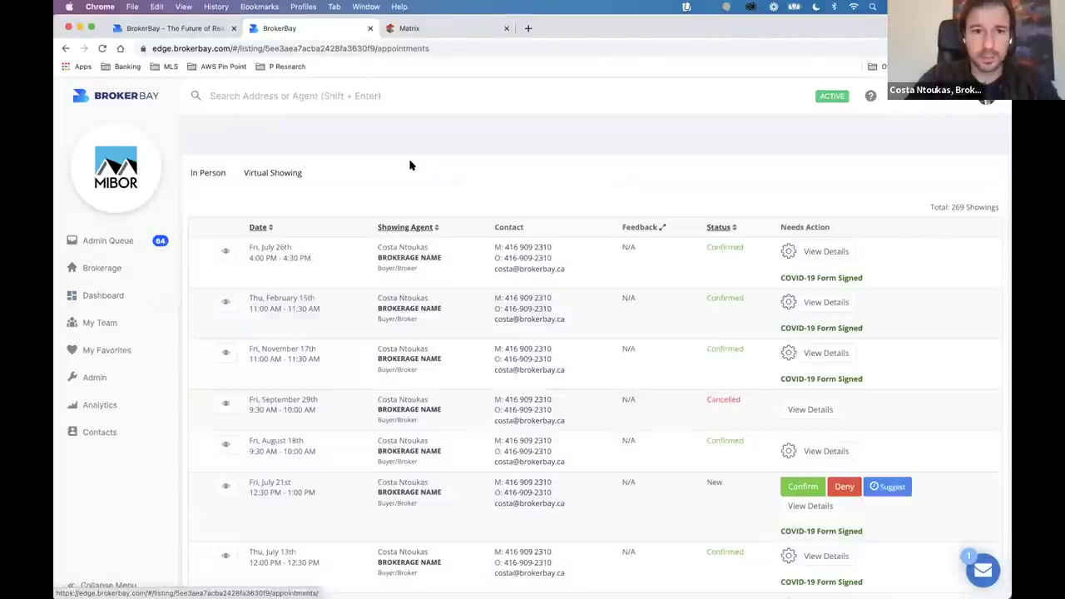
click(872, 135)
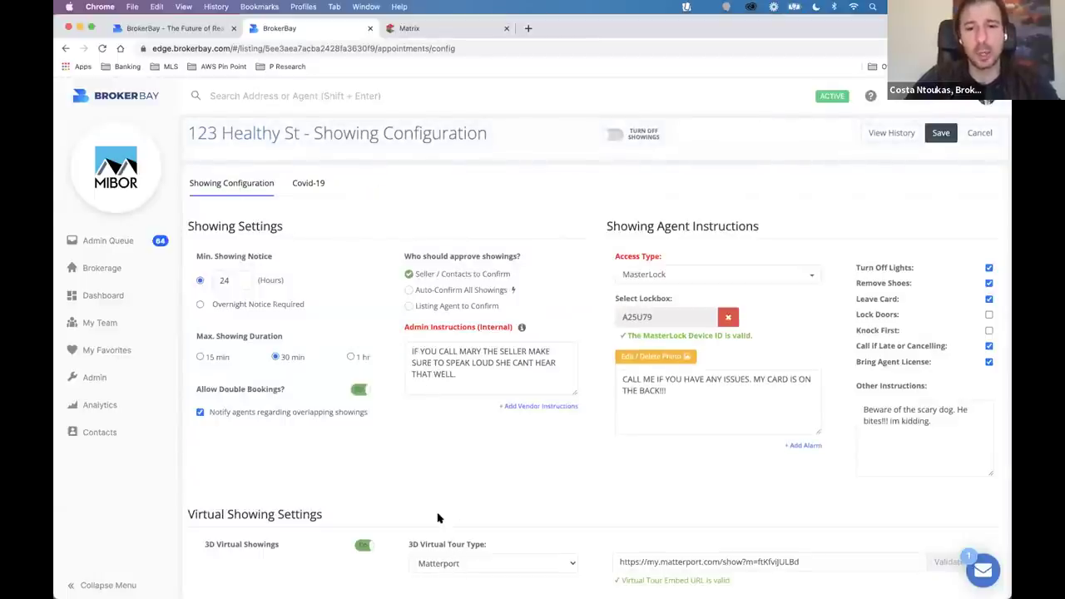
On the Covid-19 tab, open the New Booking Mandatory Waiver template for editing.
click(306, 190)
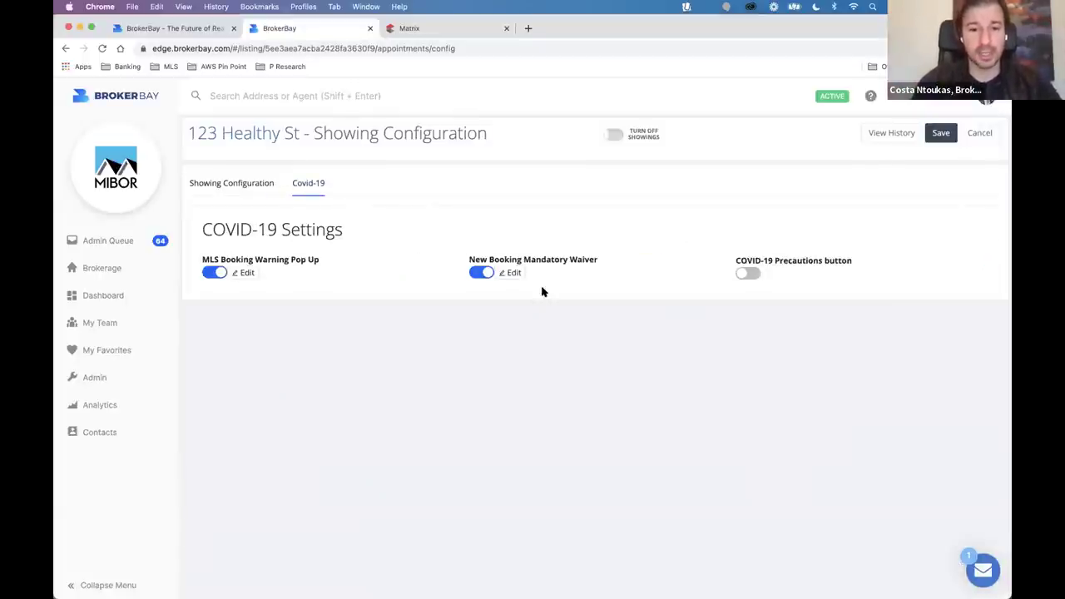
drag(472, 257, 600, 258)
click(582, 258)
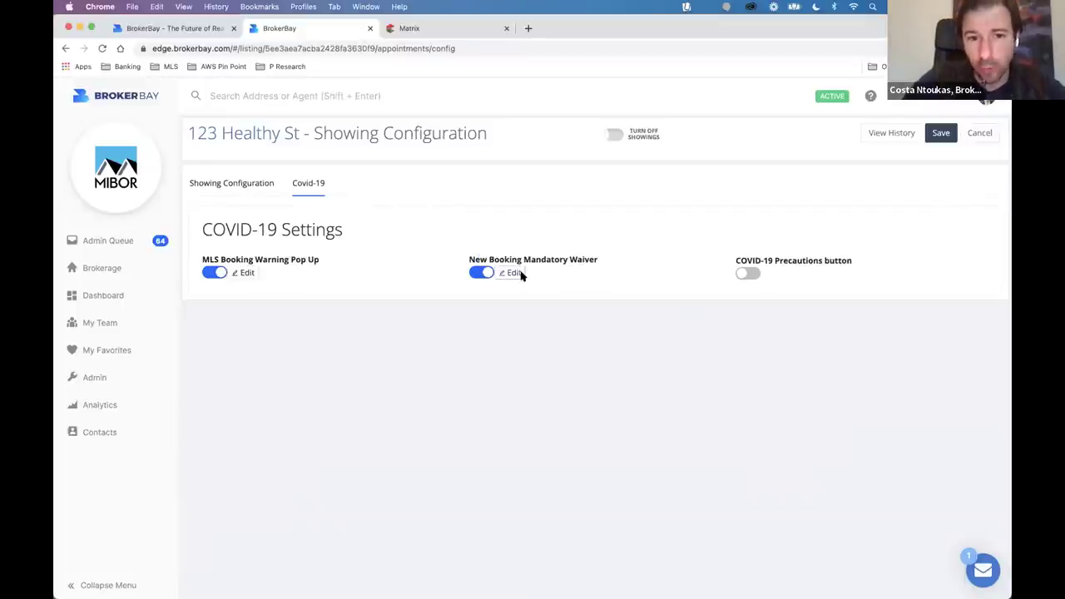
click(519, 273)
scroll(527, 375, down, 2)
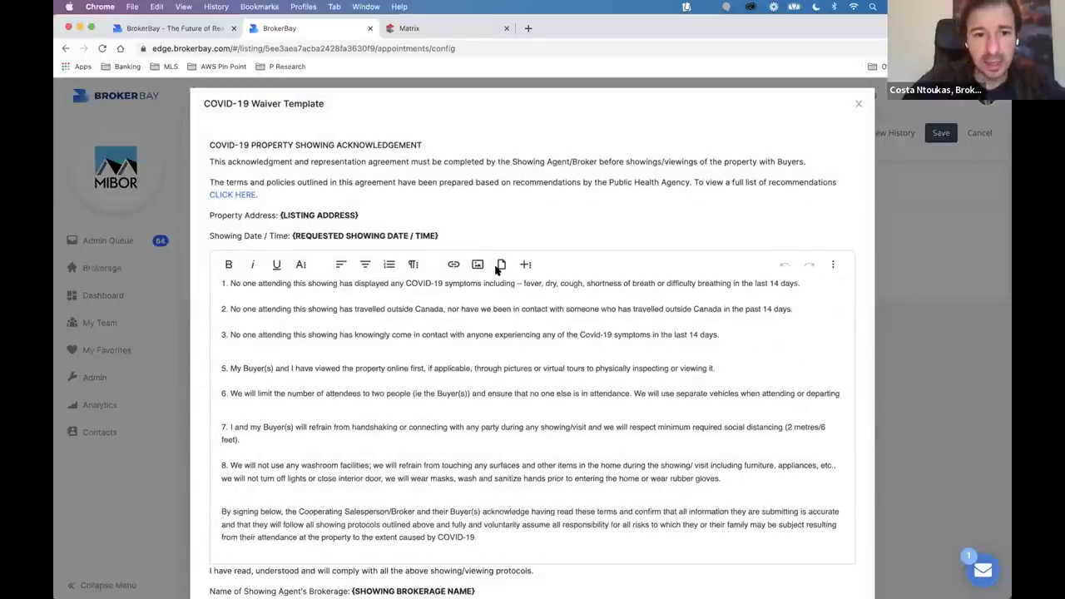
Add item 9 requiring buyers to sign the attached form before the showing and keep a copy, then close the template.
click(262, 439)
key(Return)
key(Return)
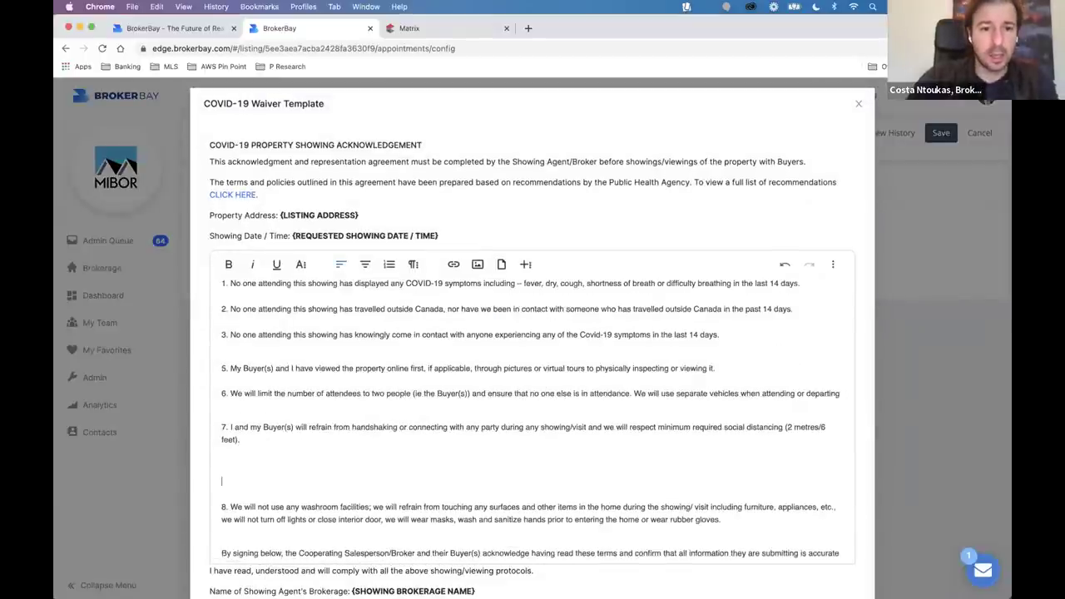
text(9)
key(BackSpace)
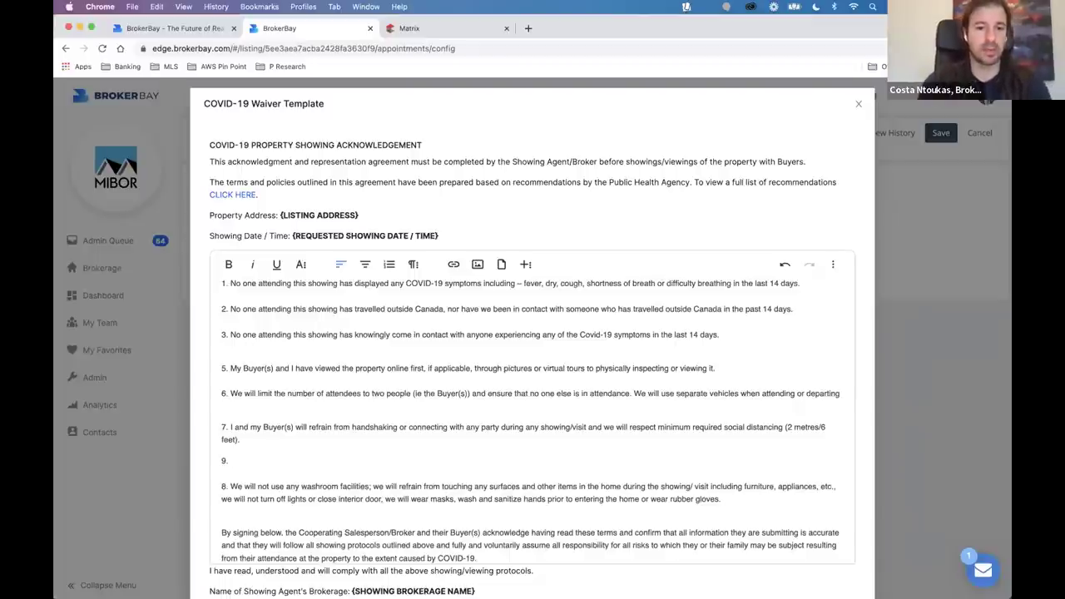
text(. You)
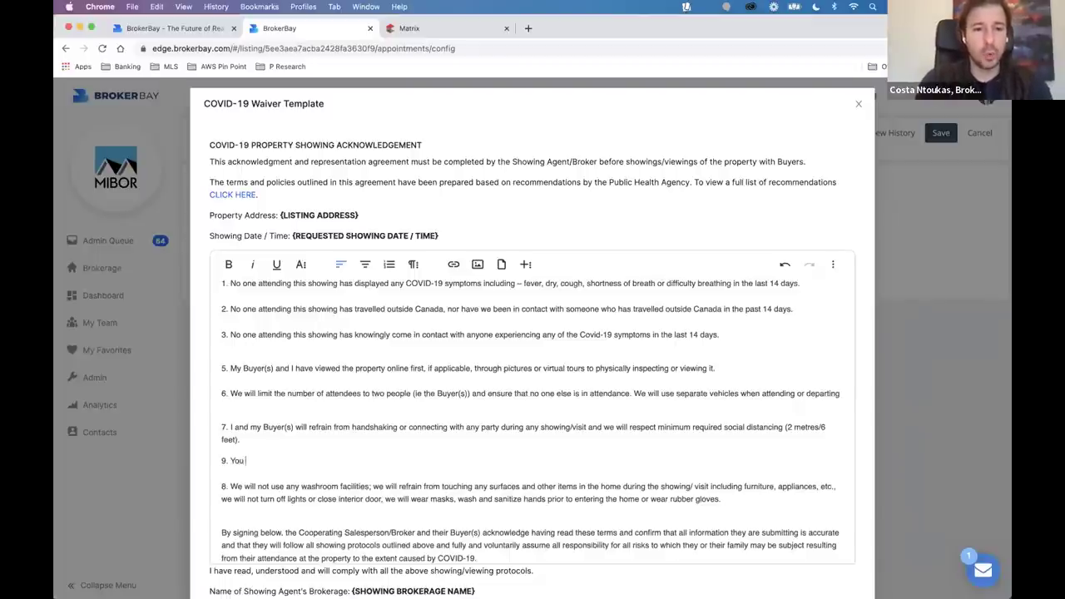
text( agree that your buyer)
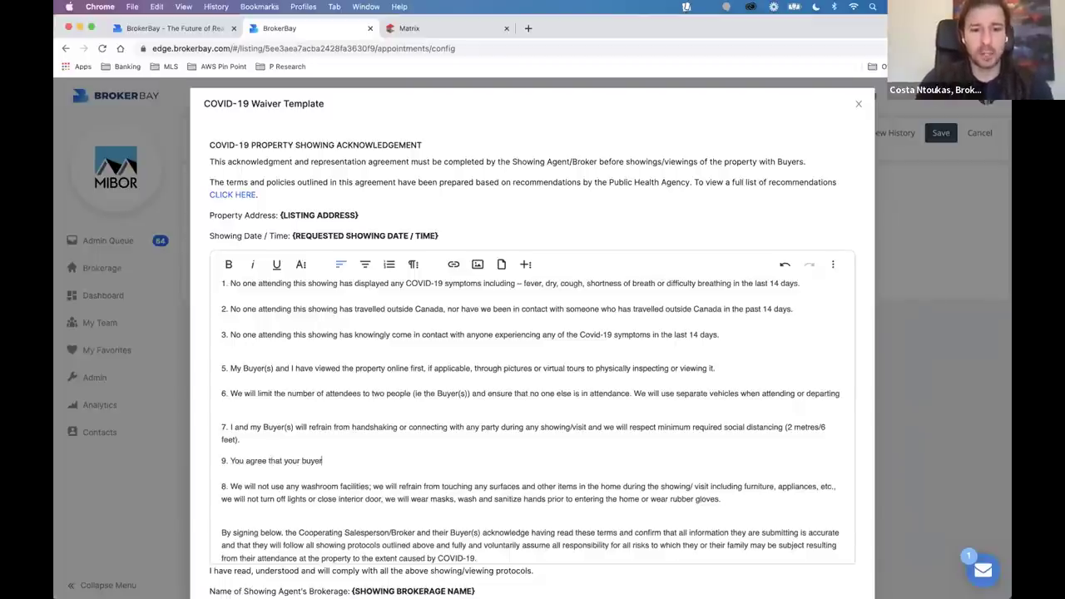
text('s will sign that attached be)
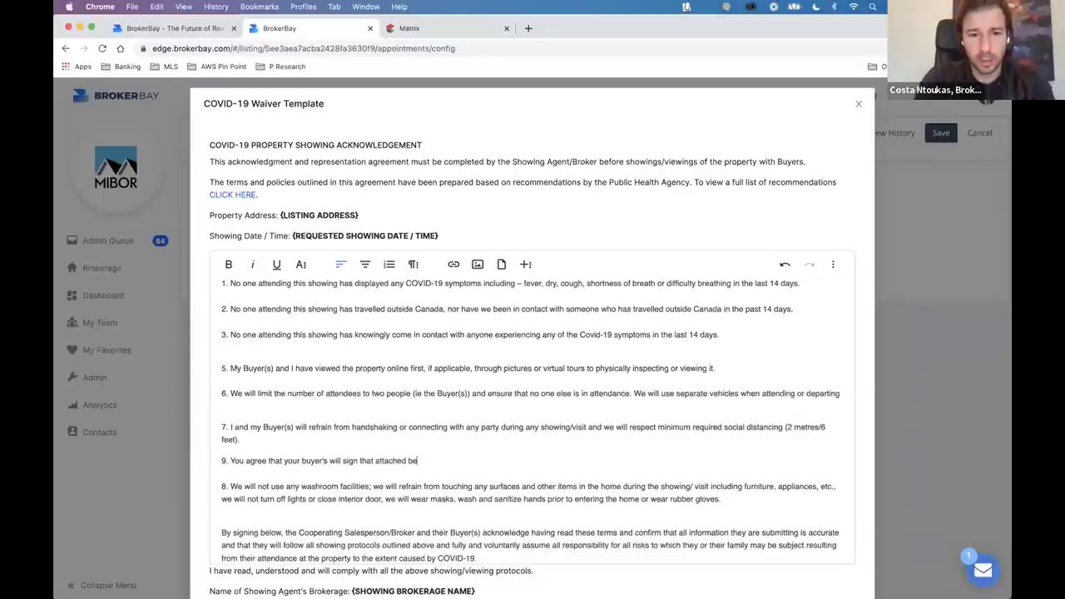
key(BackSpace)
text(= {)
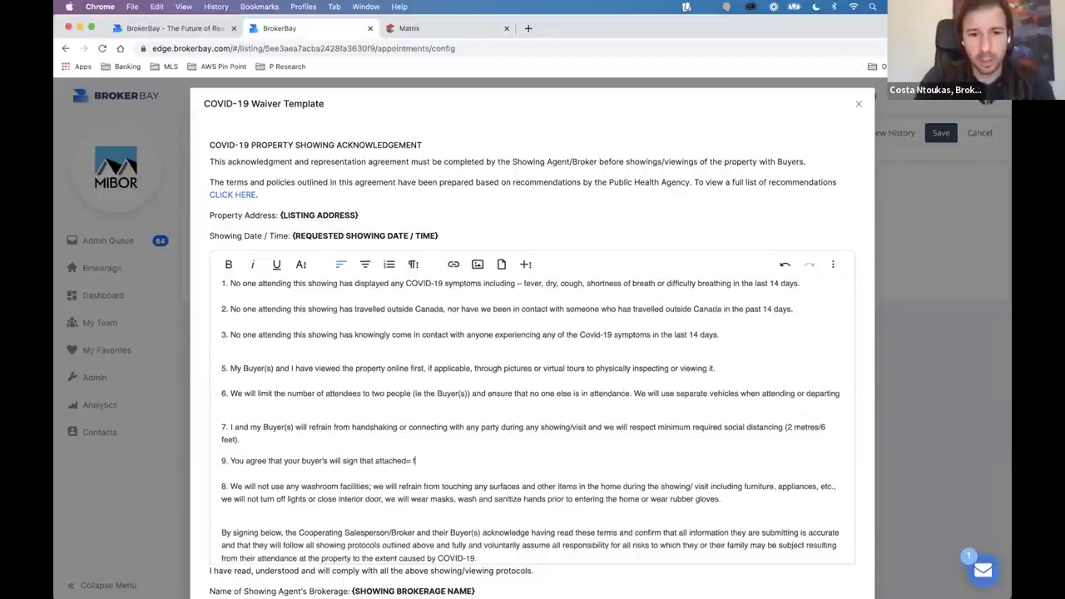
text(form, before the t)
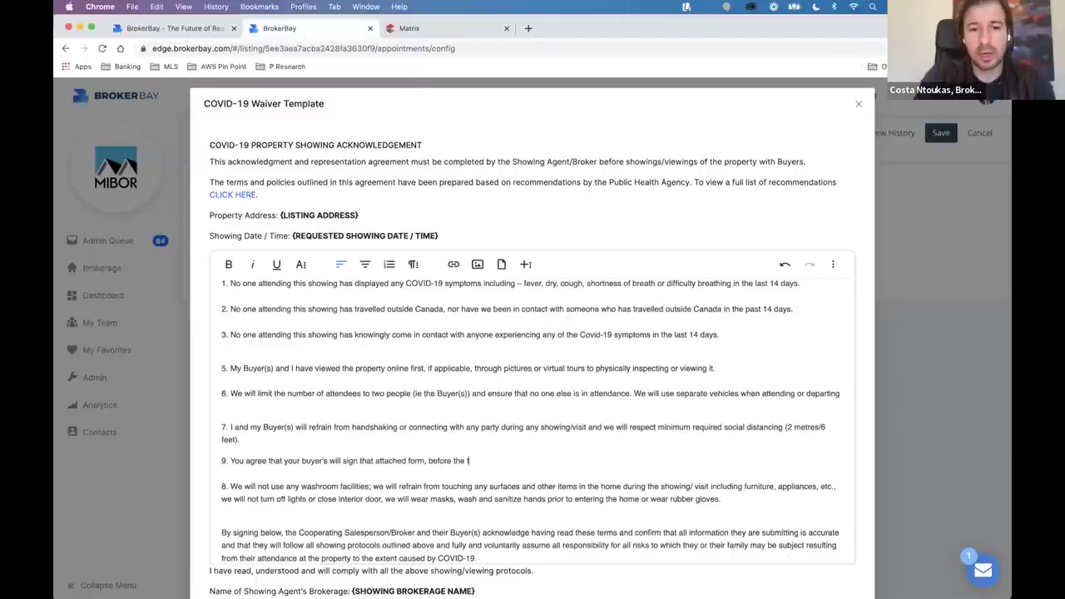
text(ime of the show)
key(BackSpace)
text(, a)
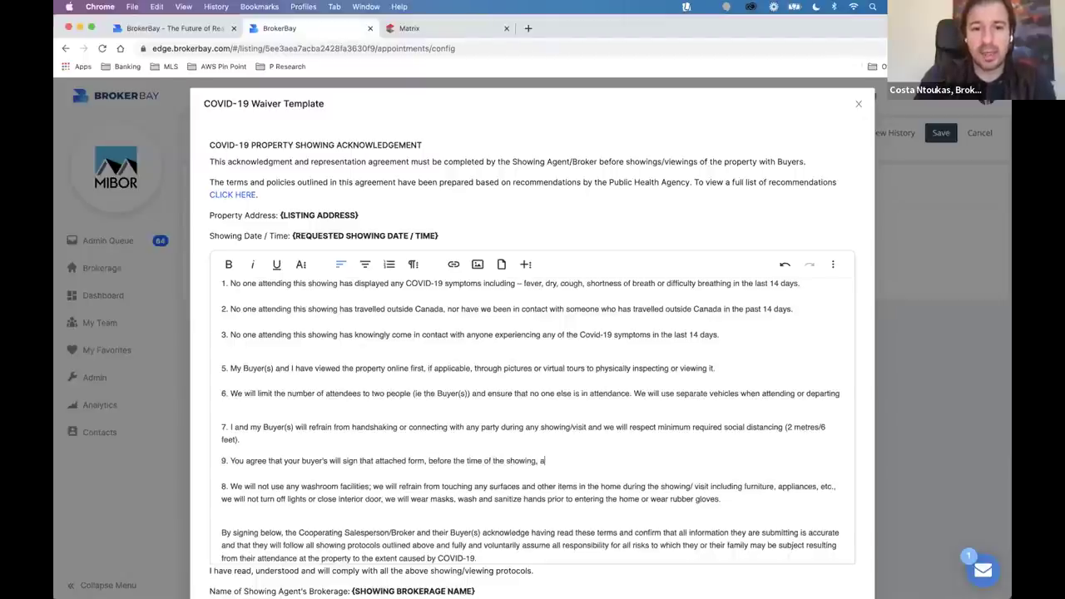
text(nd that you will)
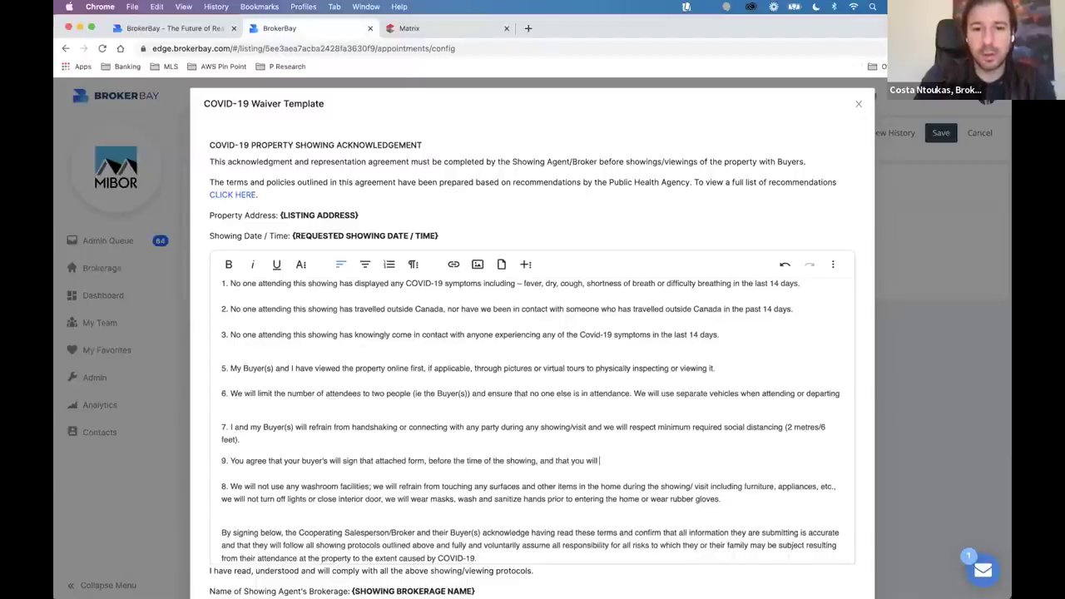
text( keep a copy, )
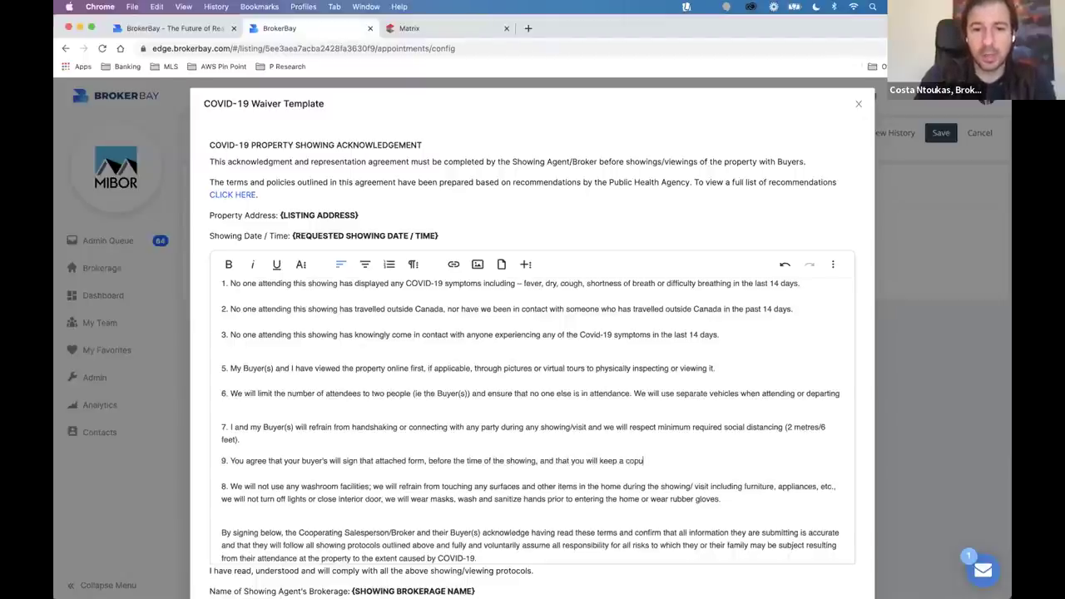
text(that we can)
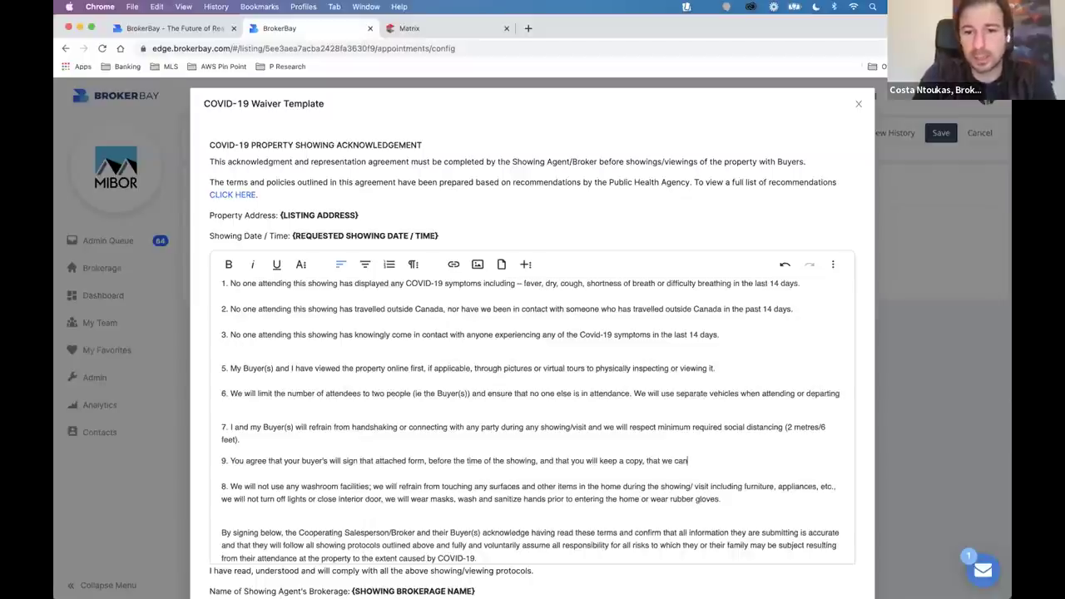
text( request at)
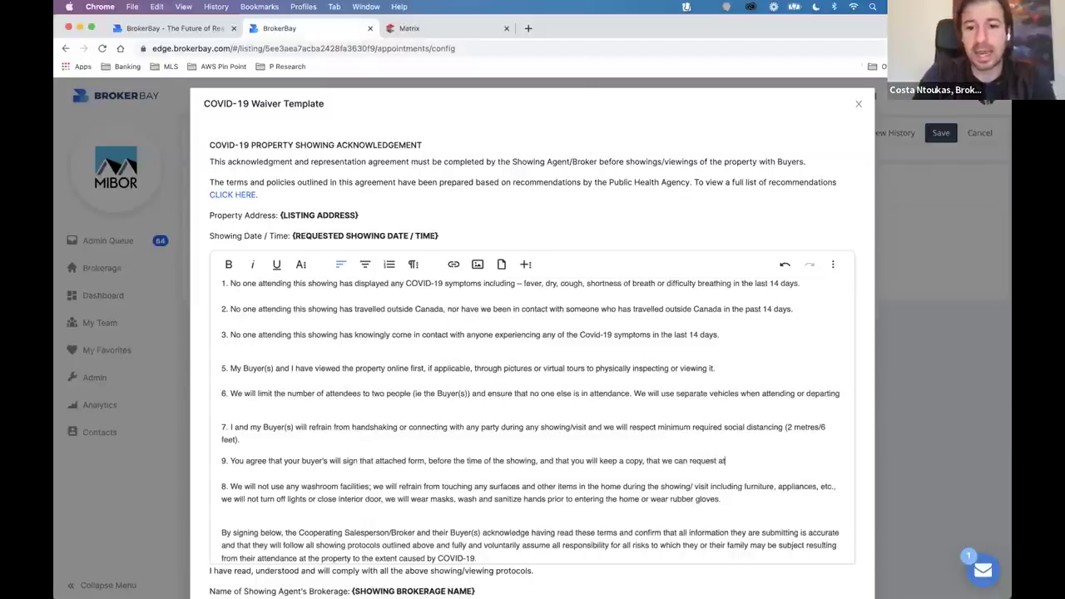
text( any time)
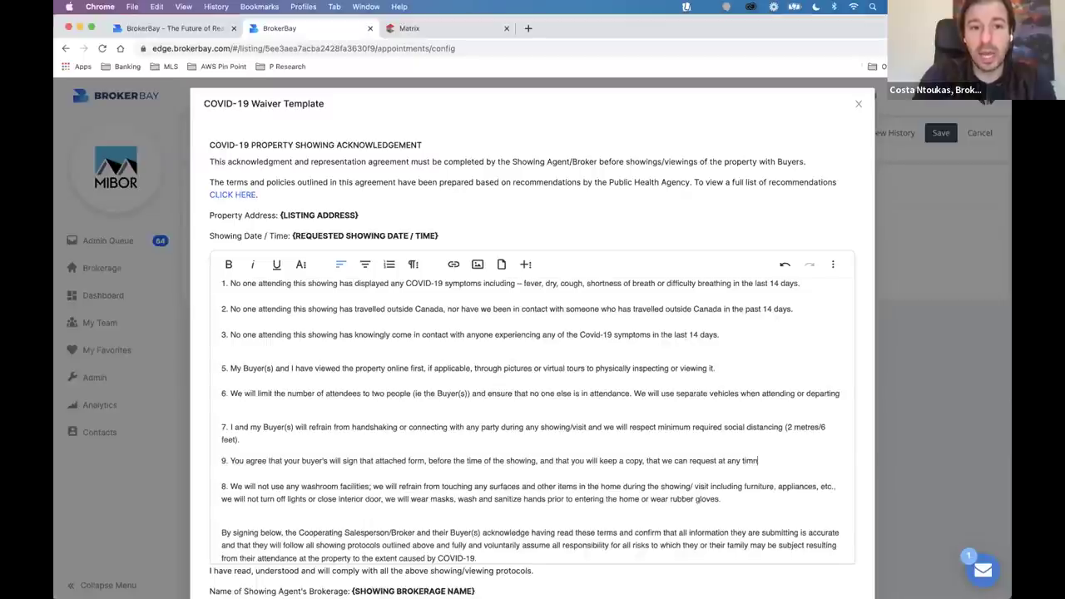
text(.)
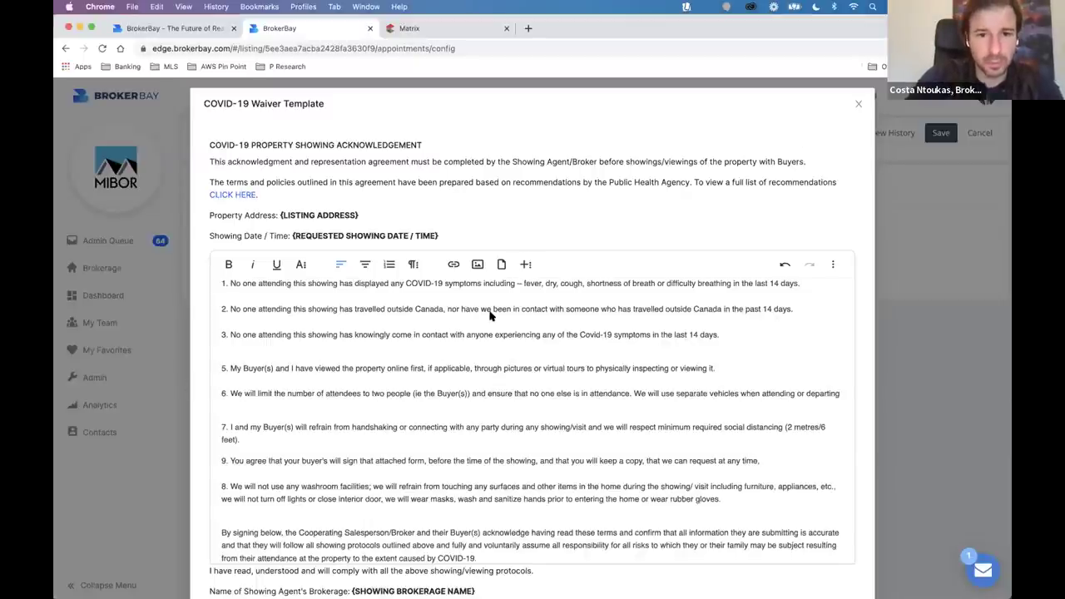
click(501, 264)
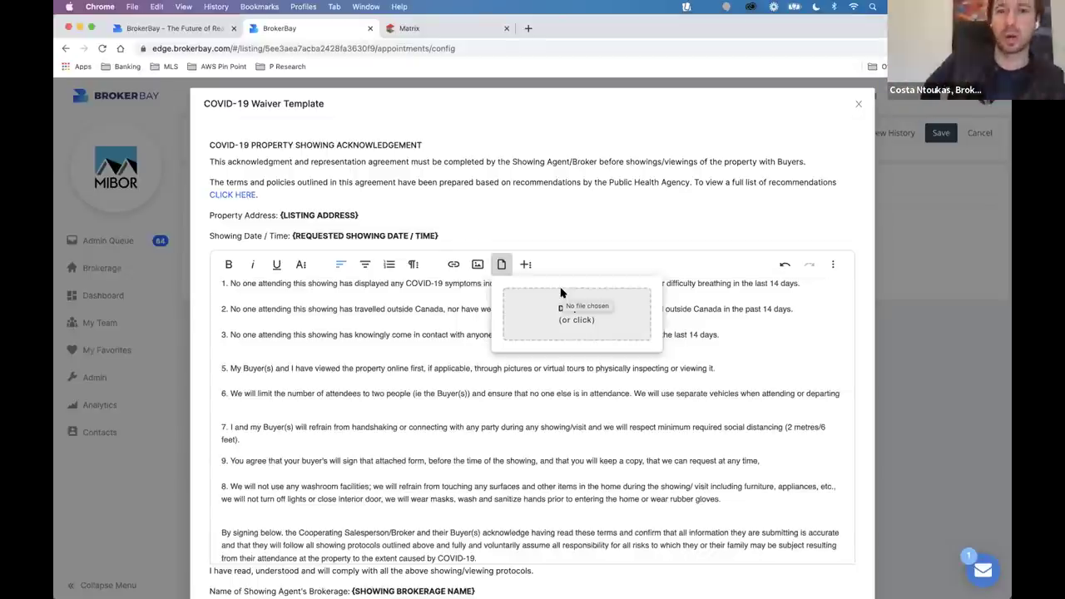
click(913, 413)
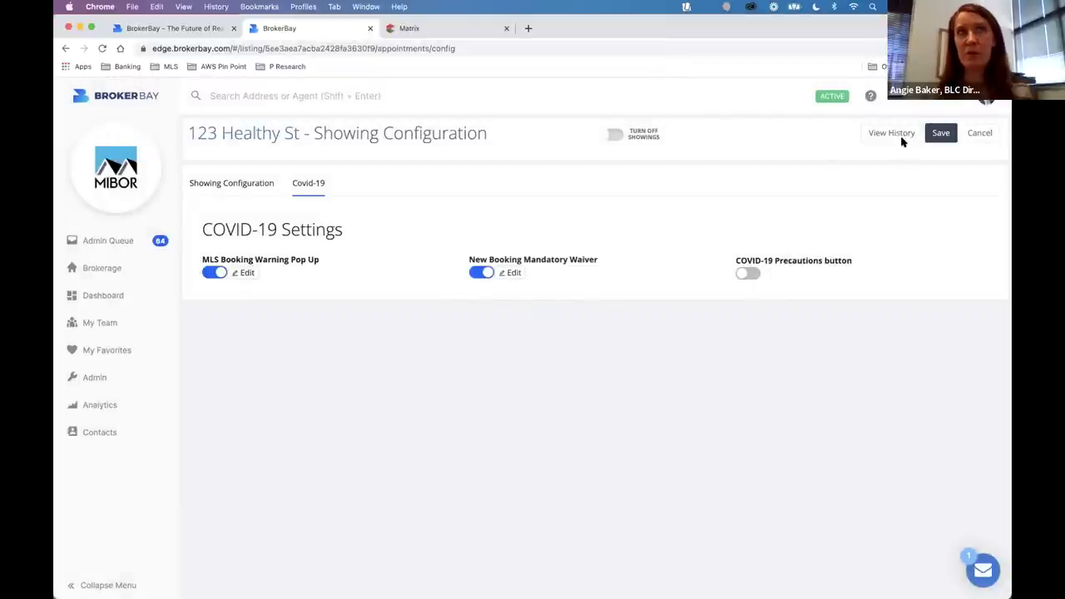
Open the completed 123 Healthy St showing request from the Admin Queue's Completed list.
click(143, 235)
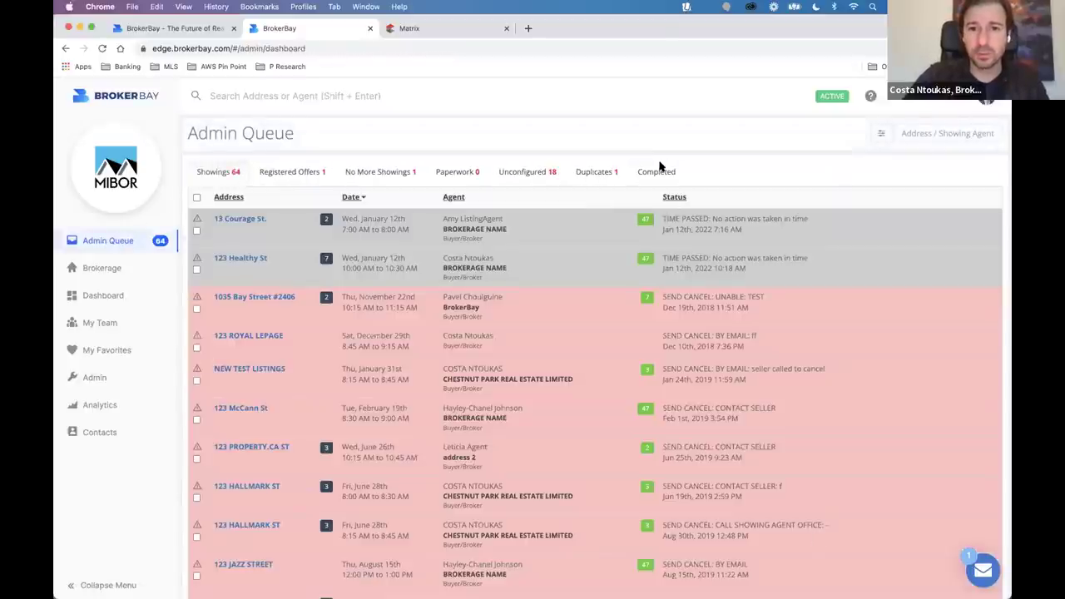
click(656, 171)
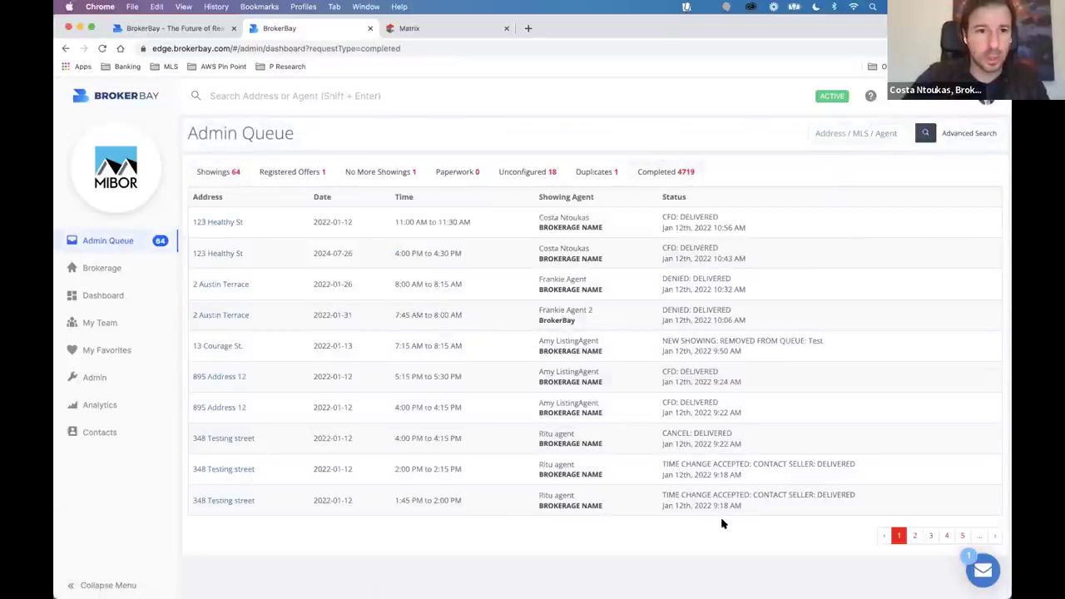
click(690, 220)
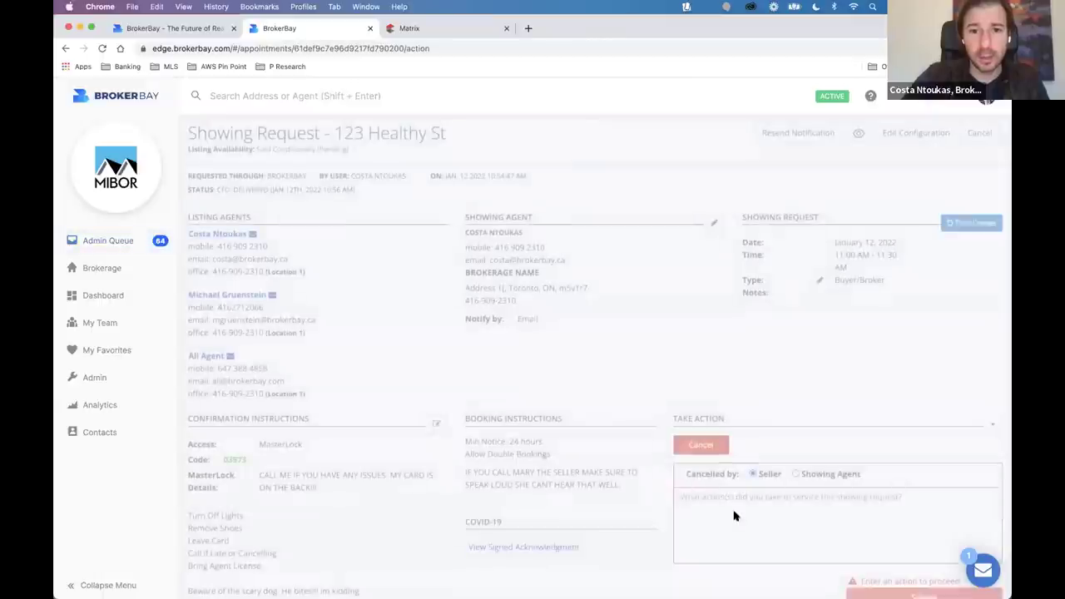
scroll(642, 249, down, 5)
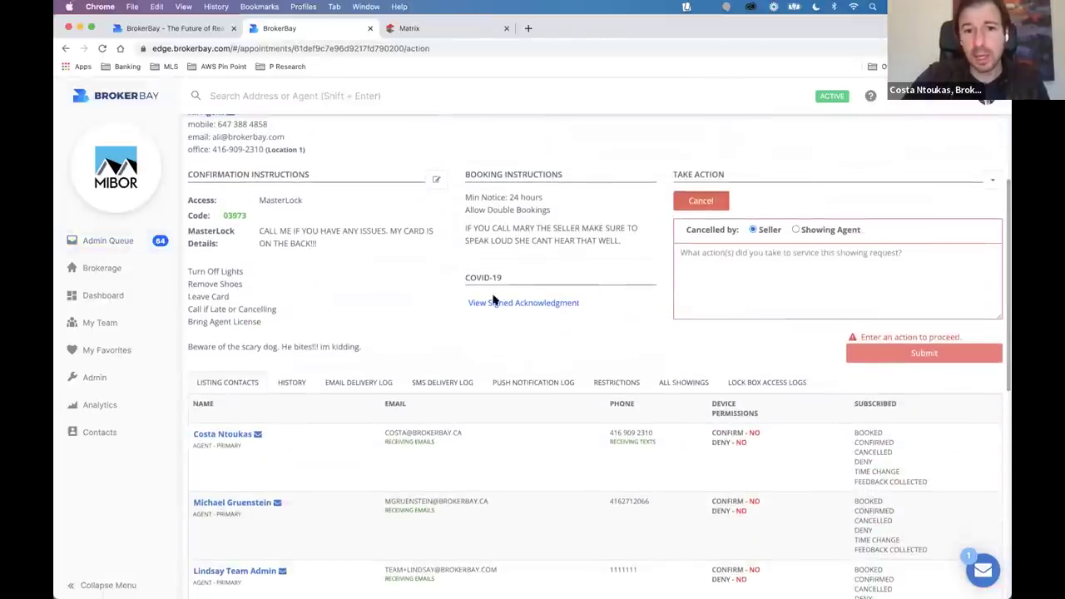
drag(465, 278, 536, 281)
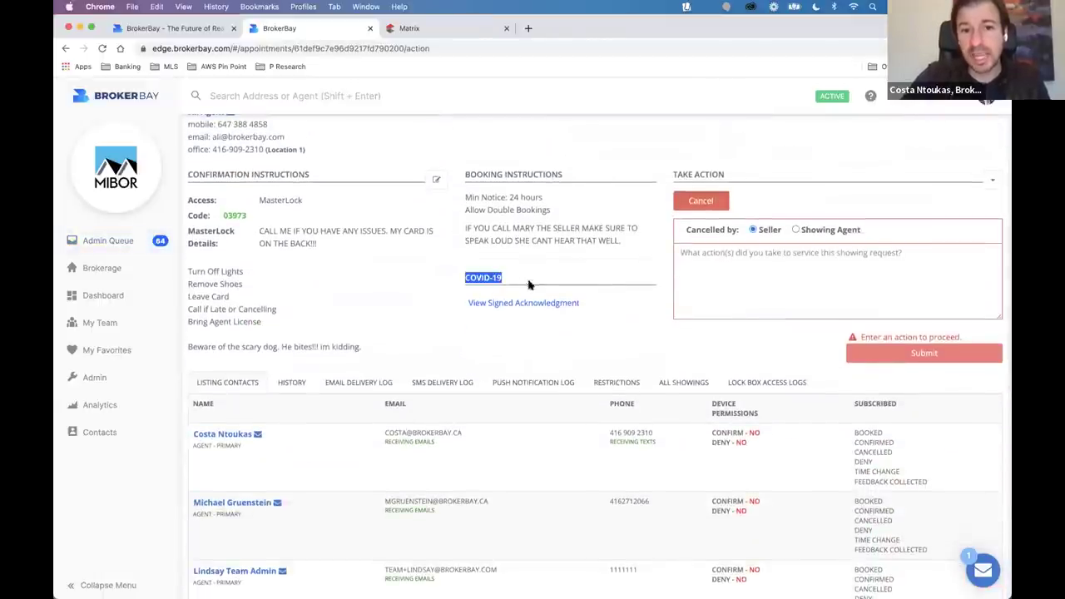
View the signed COVID-19 acknowledgment, cancel its Print PDF, and close it.
click(493, 304)
scroll(487, 364, down, 3)
scroll(242, 230, up, 2)
scroll(208, 266, down, 2)
click(92, 565)
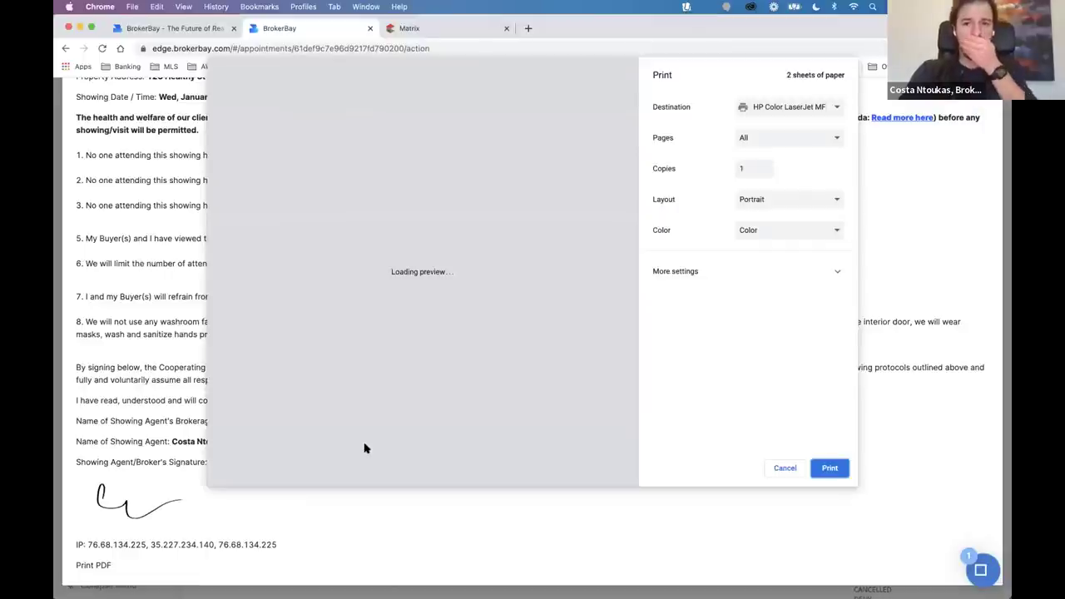
click(785, 468)
scroll(775, 387, up, 2)
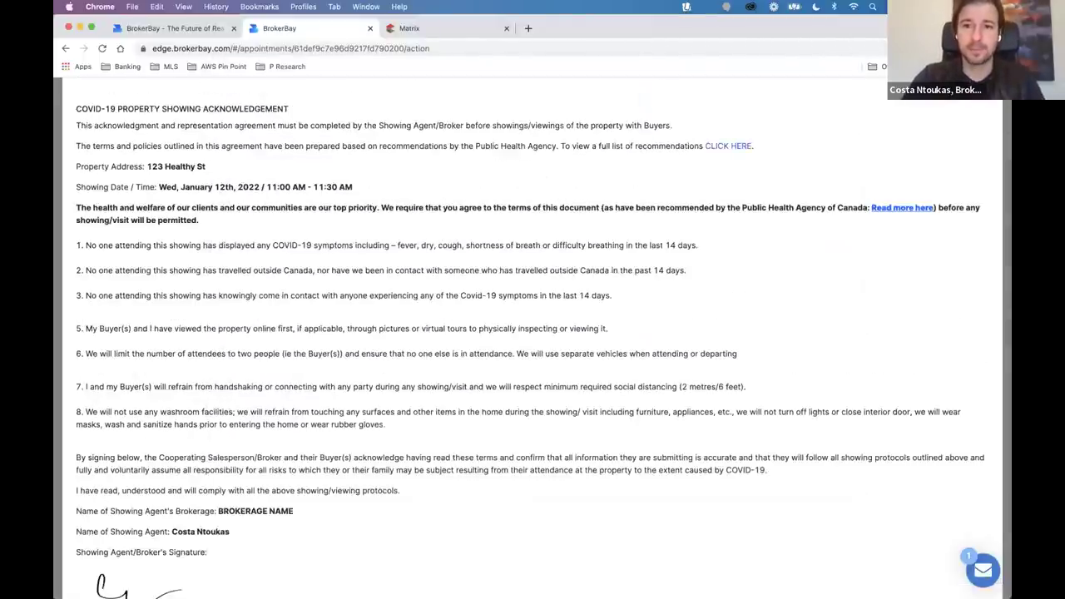
key(Escape)
scroll(333, 333, up, 5)
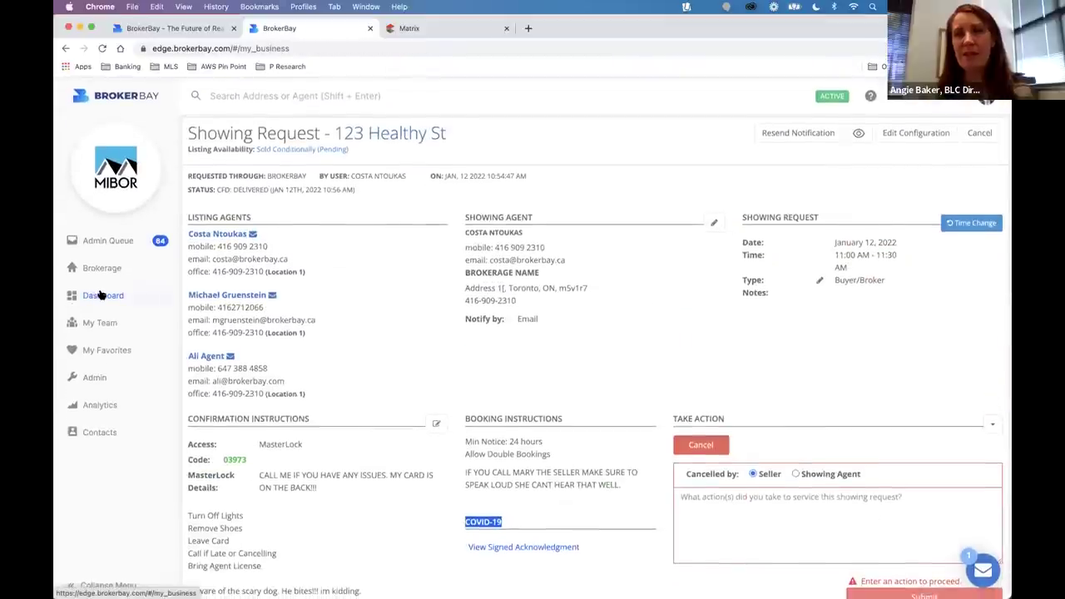
Show the agent dashboard with today's 123 Healthy St showing, then switch over to Figma.
click(99, 295)
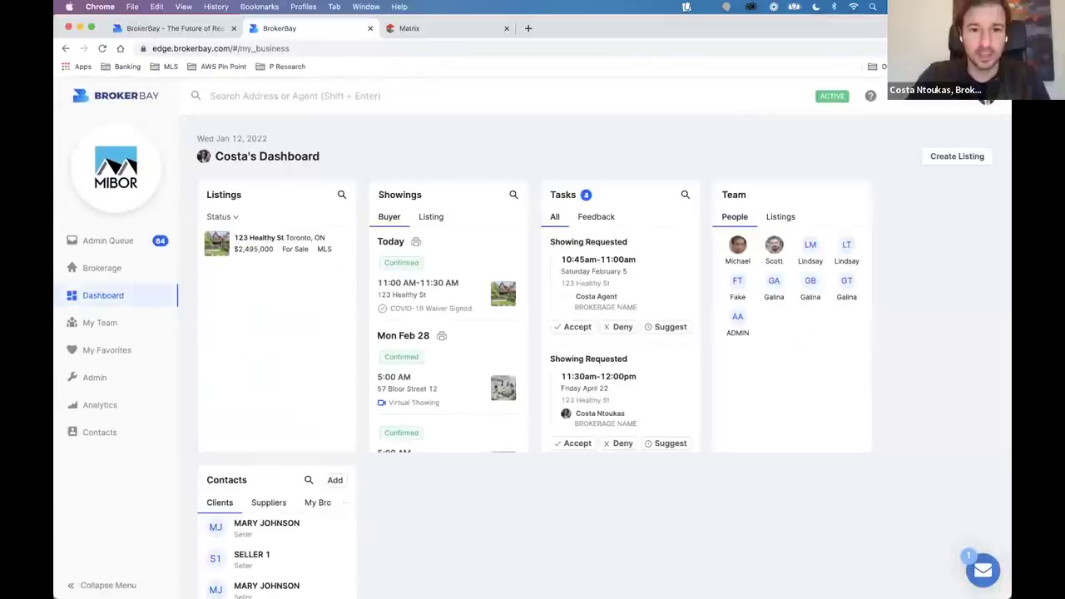
mouse_move(550, 499)
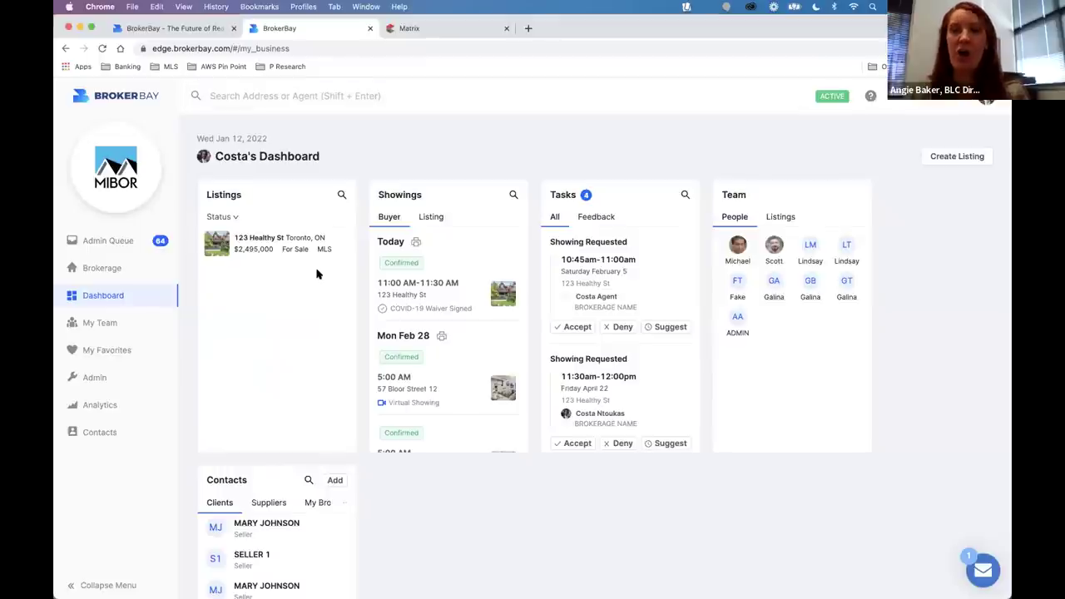
key(super+Tab)
key(super+Tab)
scroll(318, 276, down, 5)
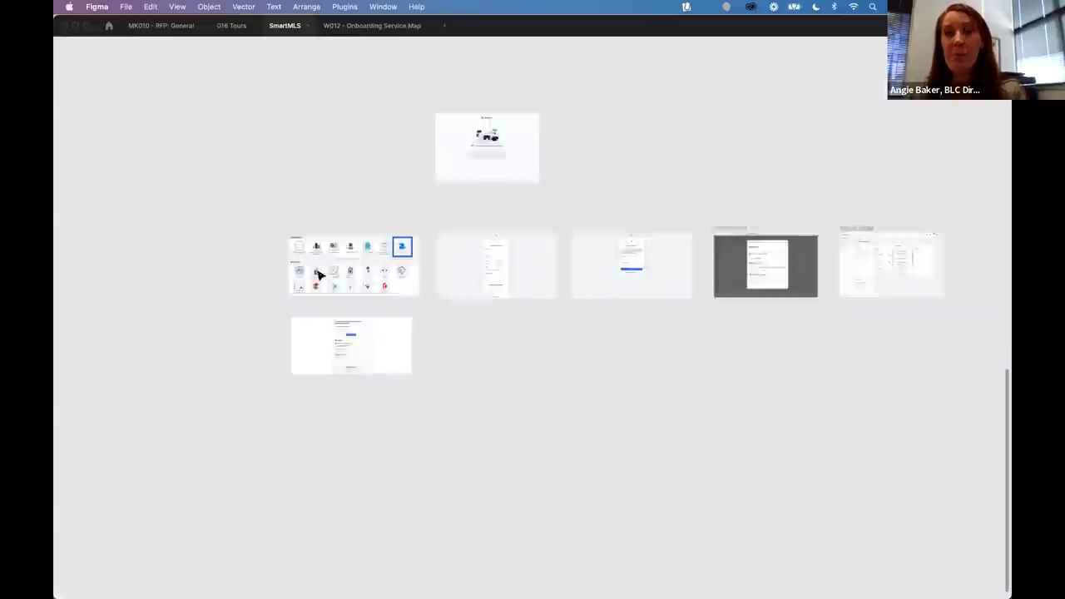
Pan the Figma canvas onto the MIBOR BLC app-icon grid with the BrokerBay tile.
scroll(543, 261, left, 3)
scroll(624, 254, up, 5)
scroll(487, 263, down, 1)
scroll(487, 263, left, 1)
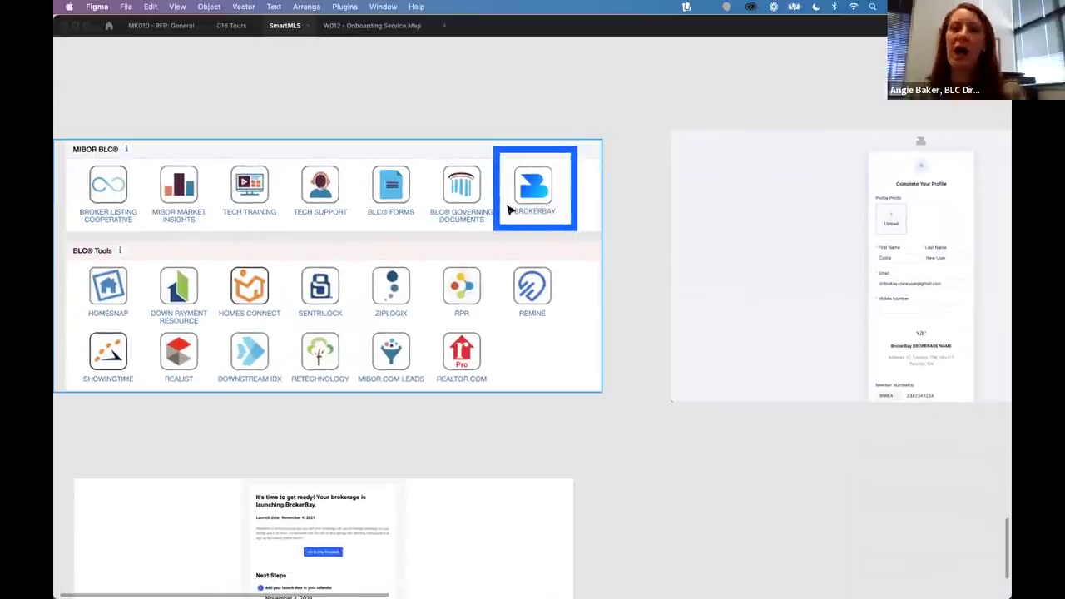
scroll(634, 268, up, 1)
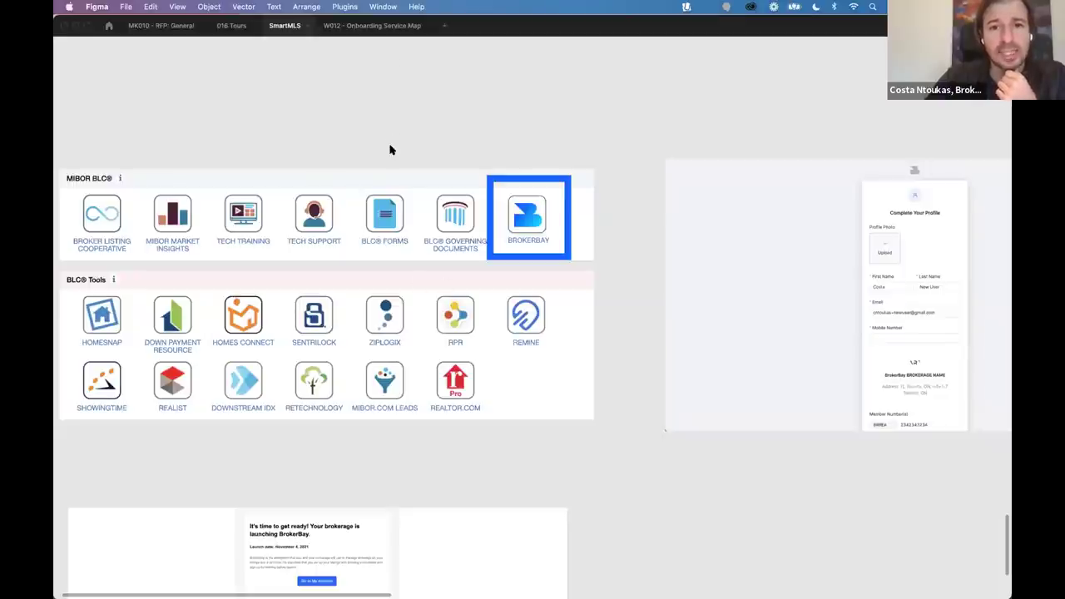
Pan through the launch email, Complete Your Profile and Set Your Password frames, then return to Chrome.
scroll(433, 240, down, 1)
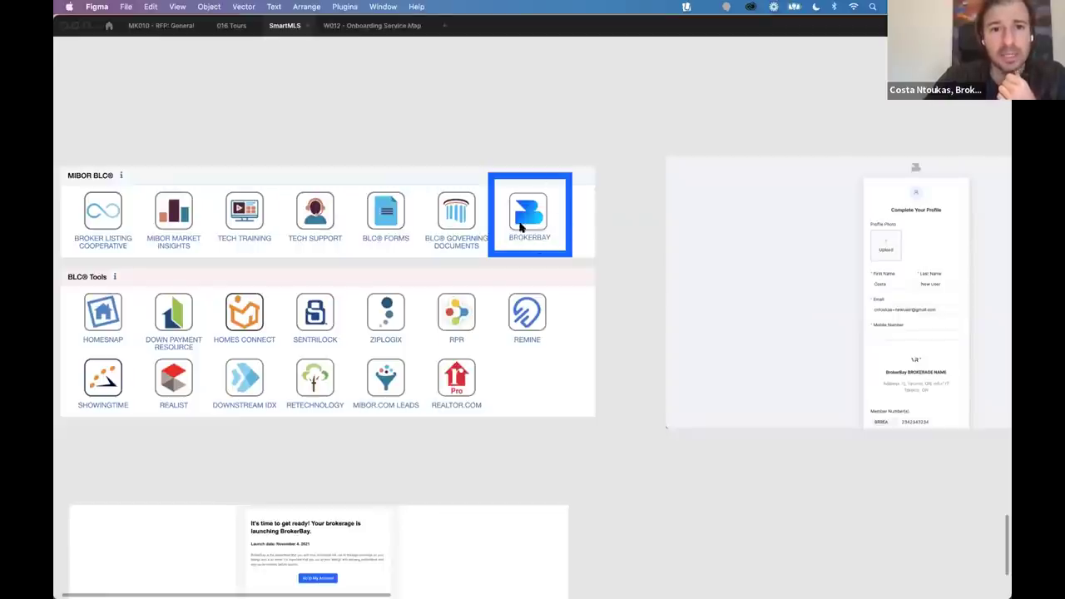
scroll(508, 233, down, 10)
scroll(508, 233, left, 3)
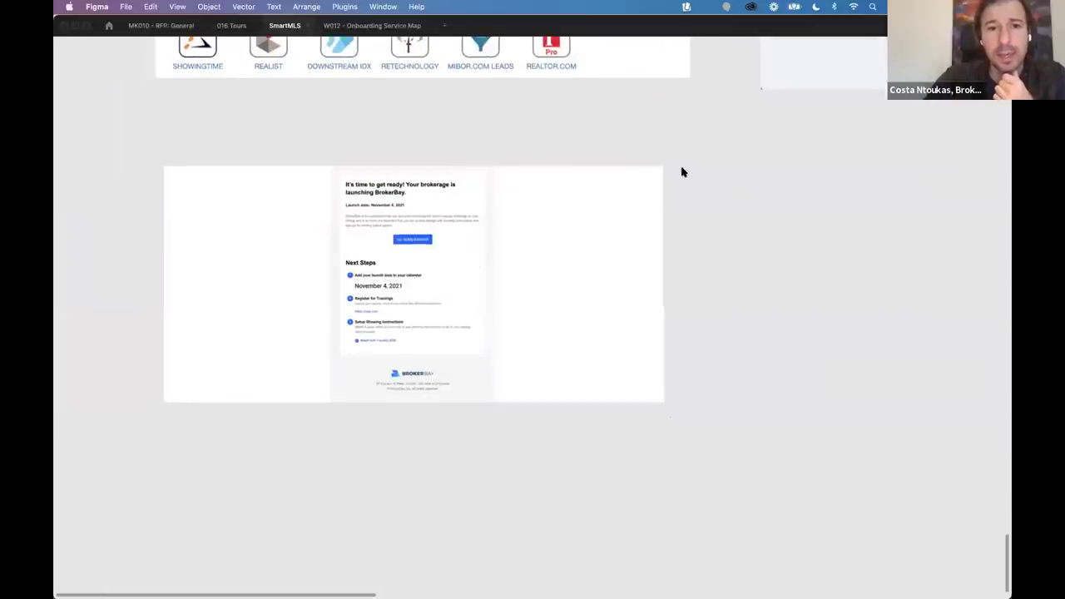
scroll(682, 171, up, 9)
scroll(682, 172, right, 5)
scroll(683, 171, up, 2)
scroll(682, 172, right, 2)
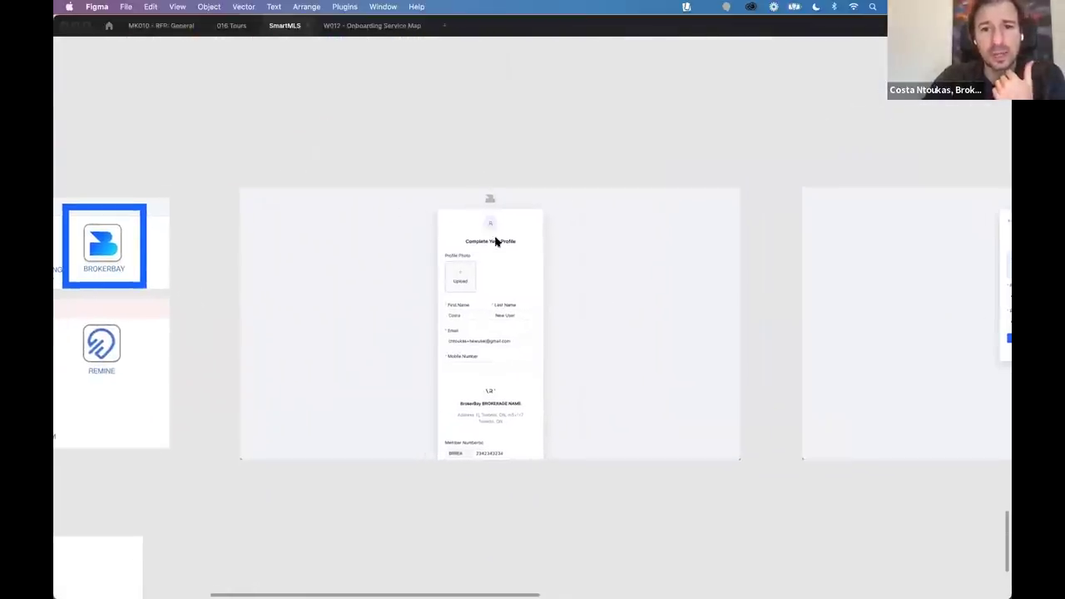
scroll(647, 340, right, 8)
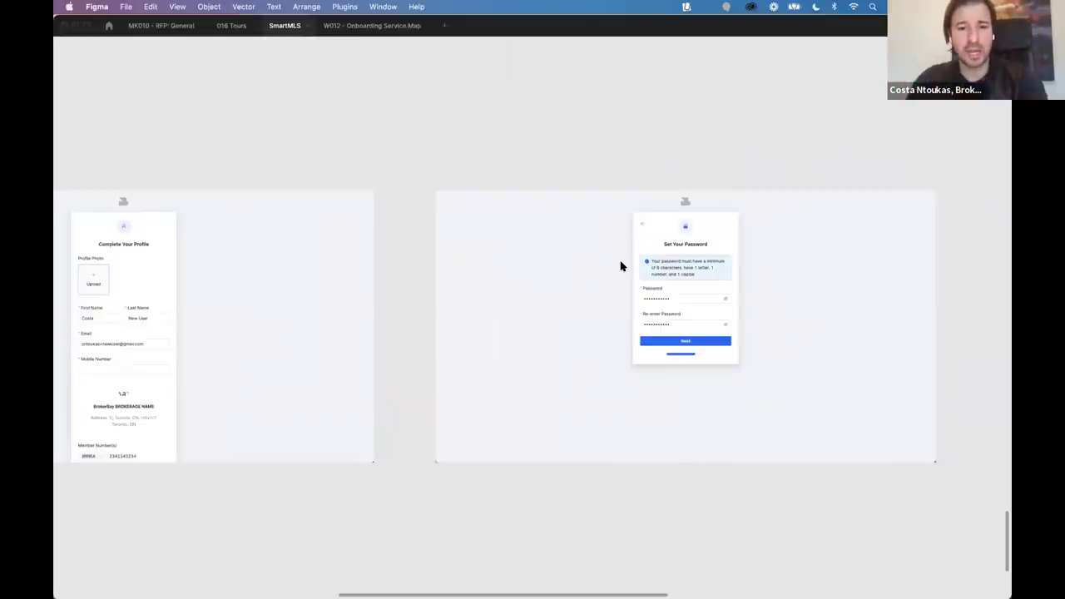
key(super+Tab)
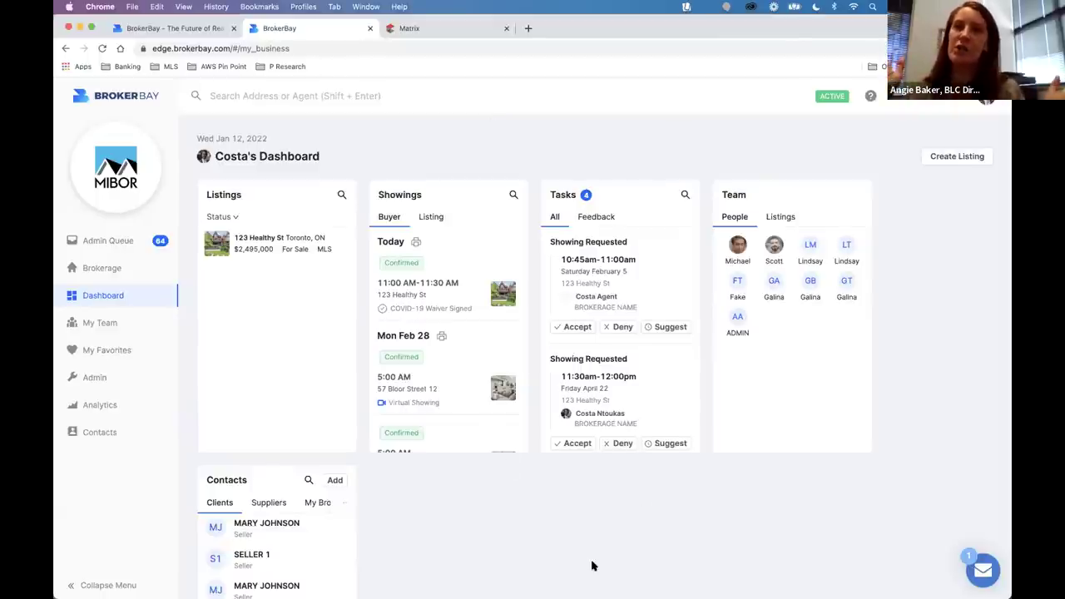
click(241, 96)
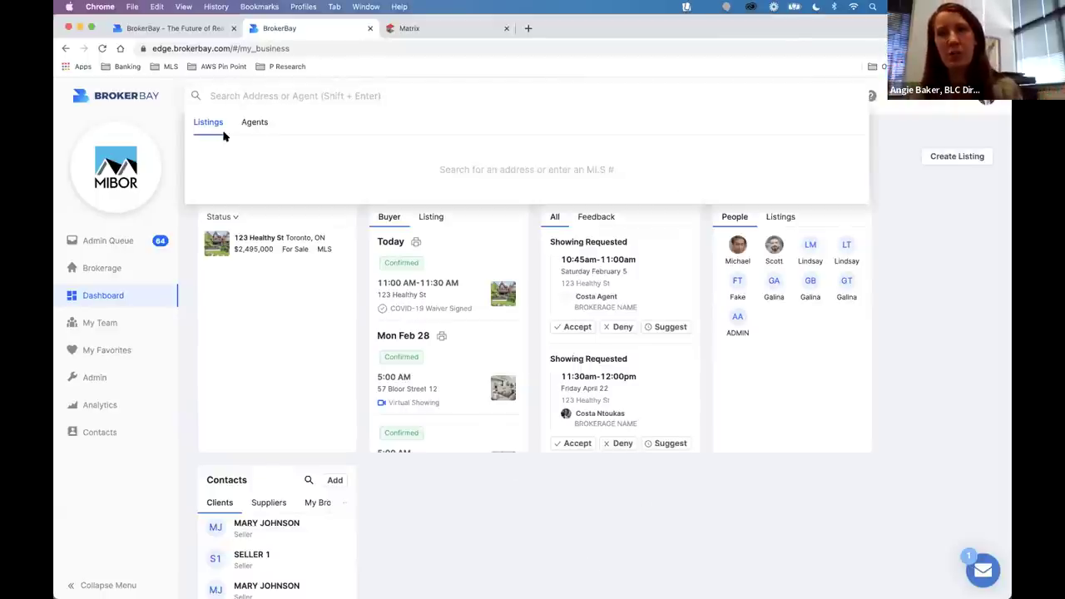
click(369, 291)
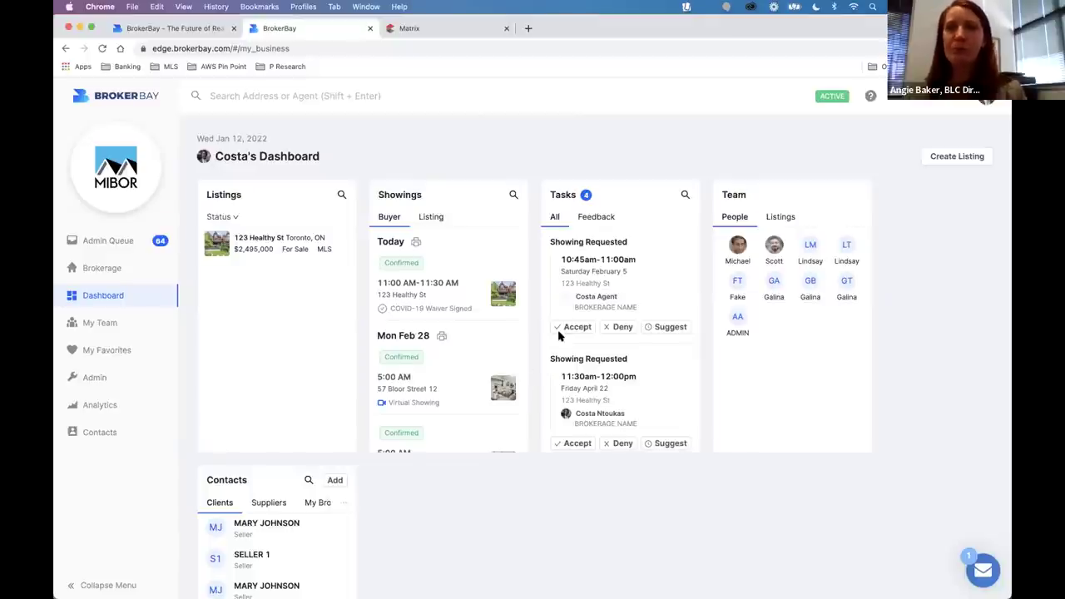
click(868, 99)
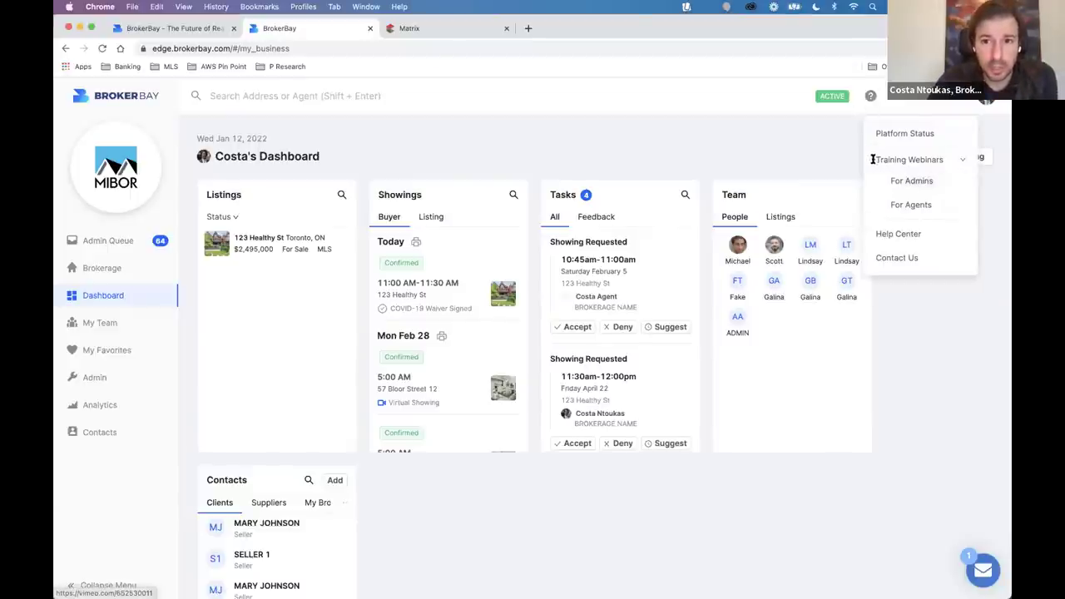
drag(873, 159, 946, 161)
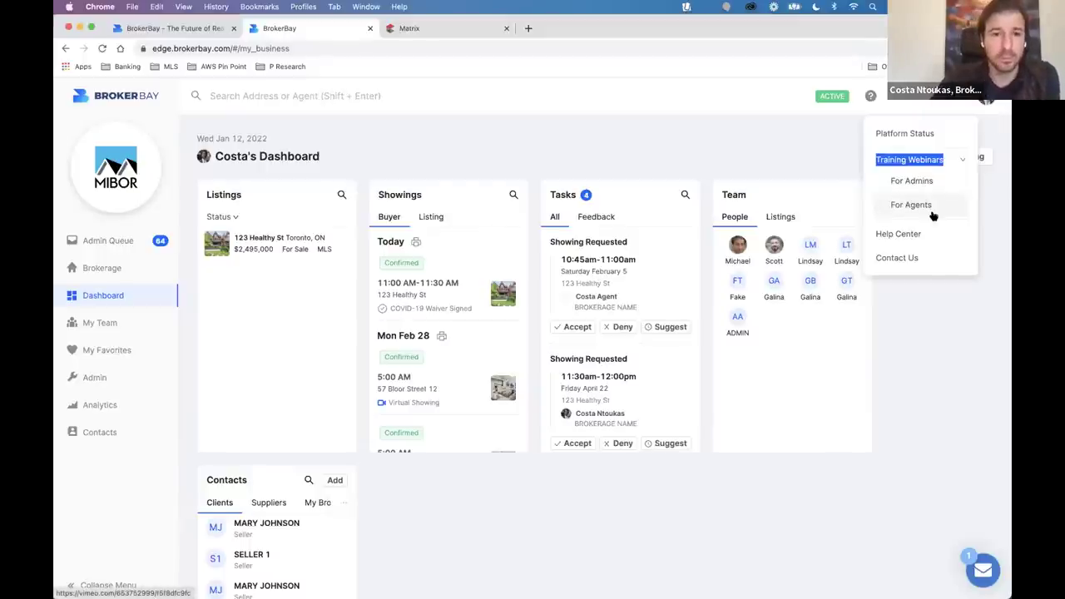
click(827, 161)
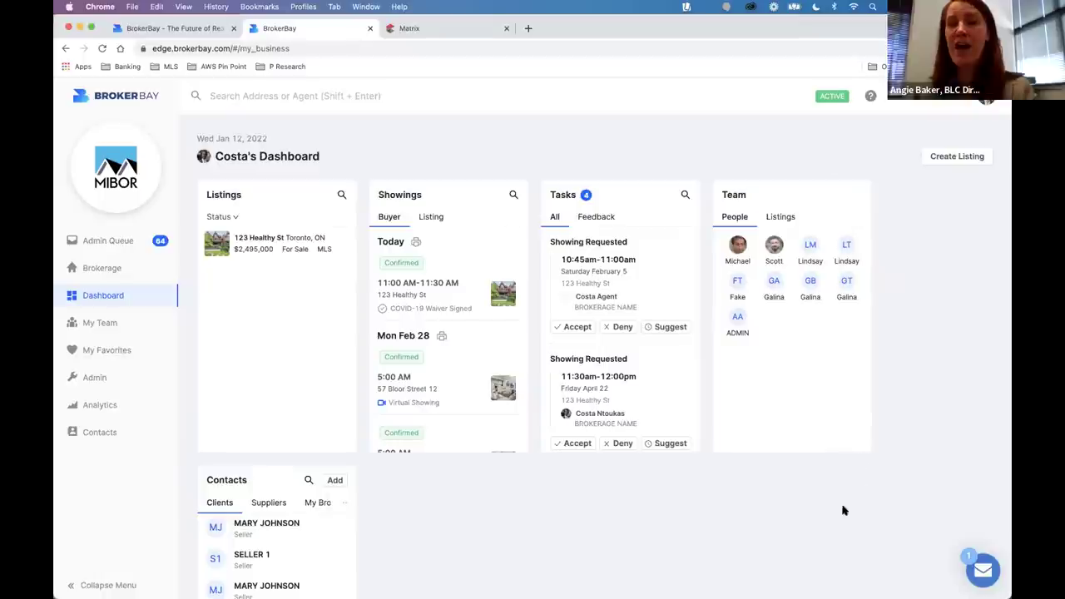